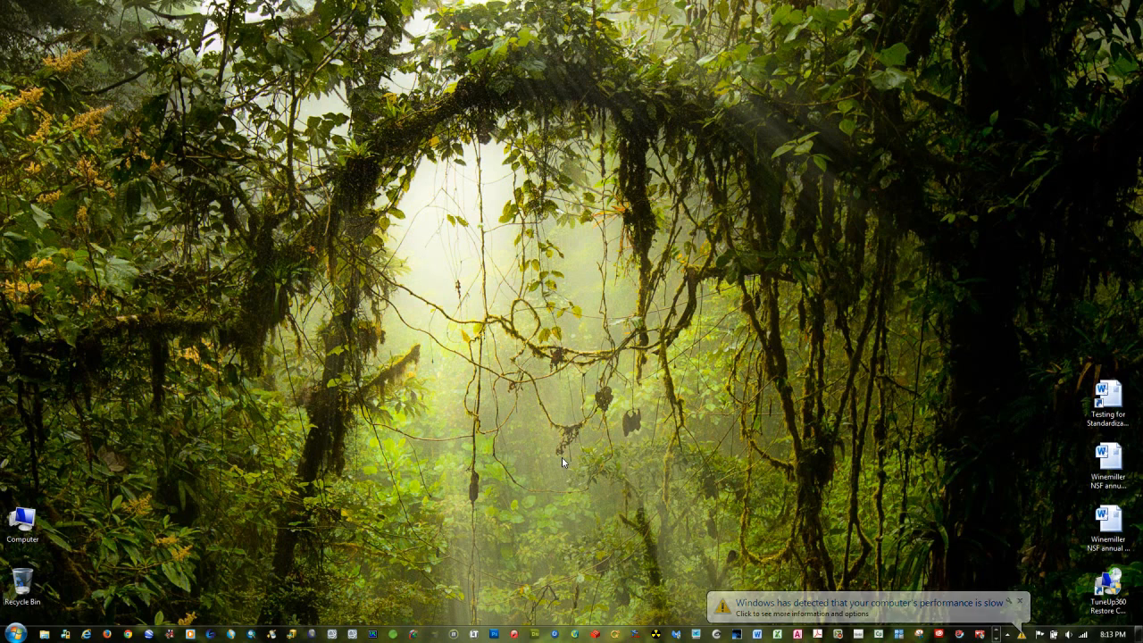
Open Lab 6 Data.zip in the LAB06 folder on the C: drive
double_click(22, 522)
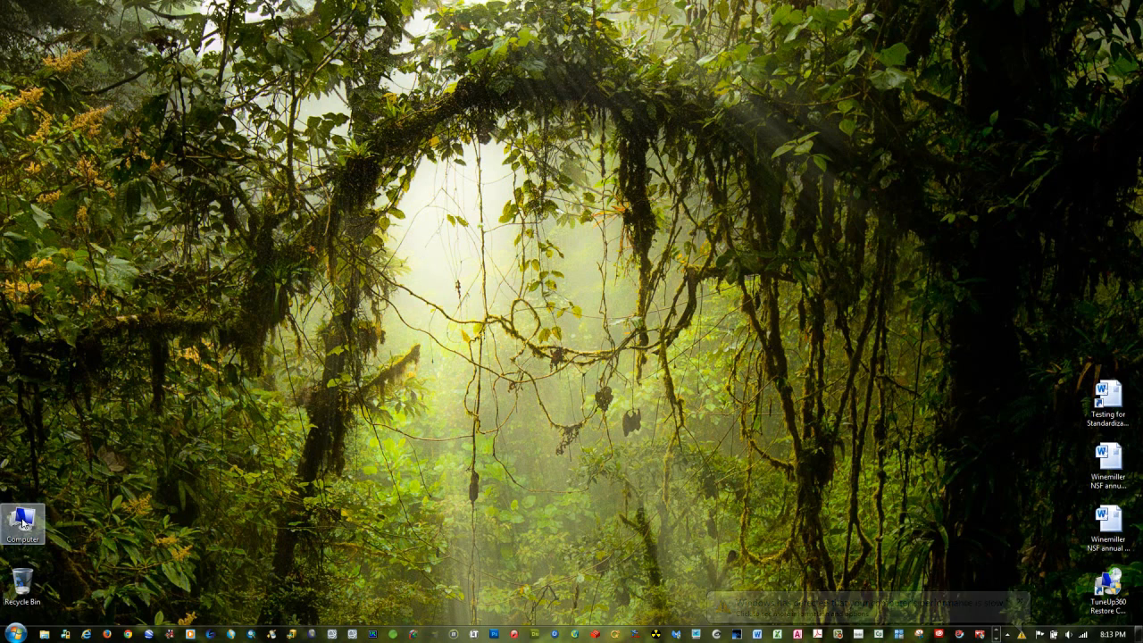
double_click(559, 143)
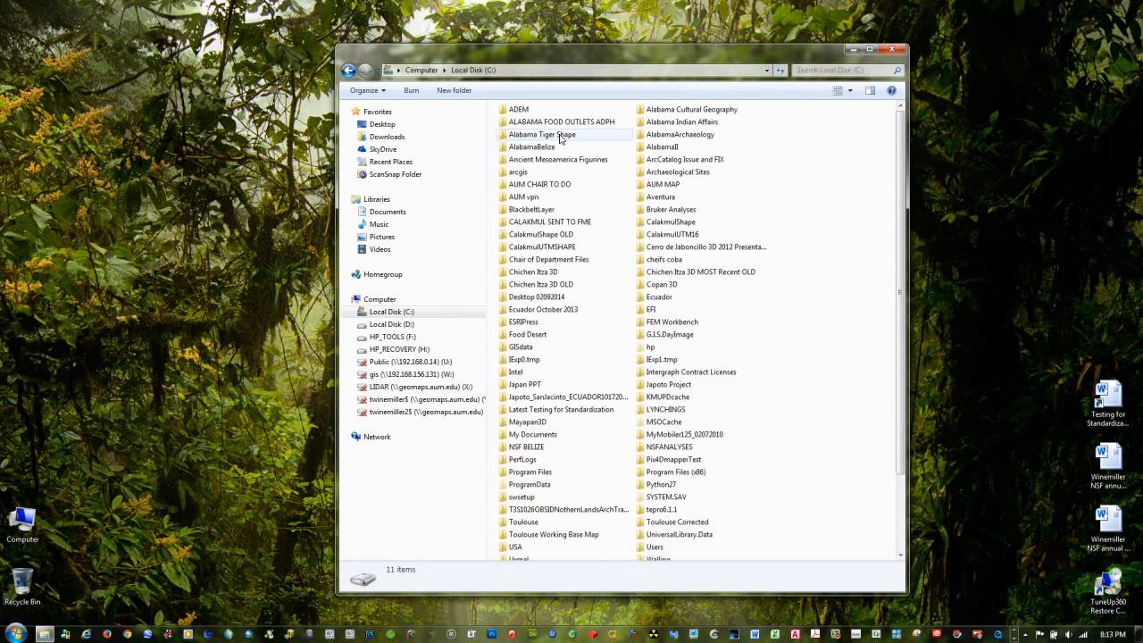
scroll(794, 416, down, 3)
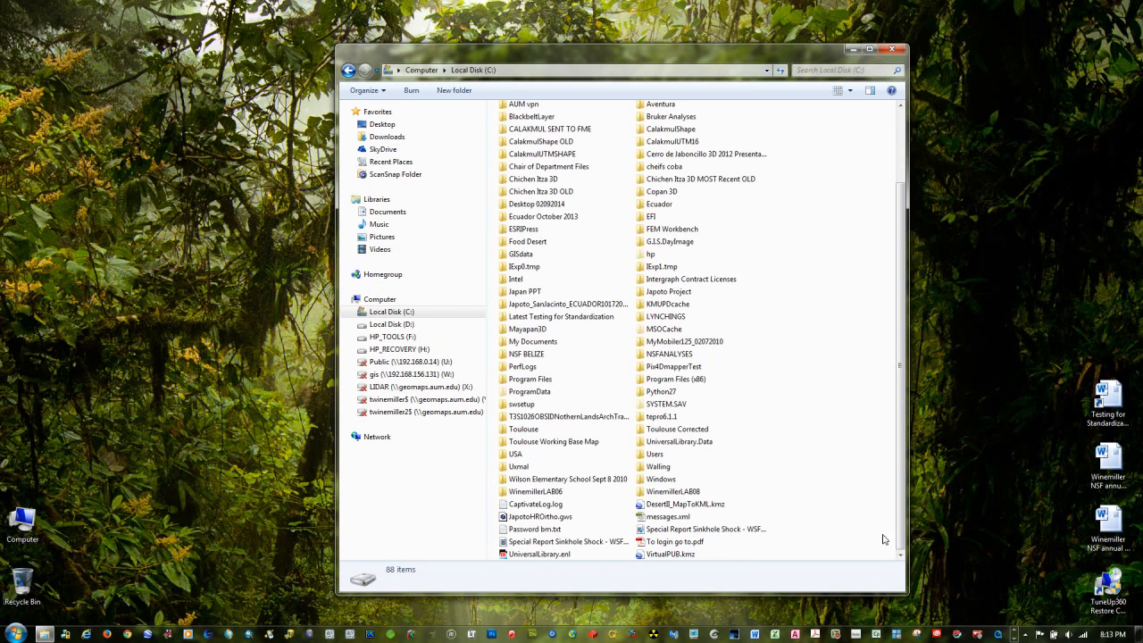
double_click(536, 491)
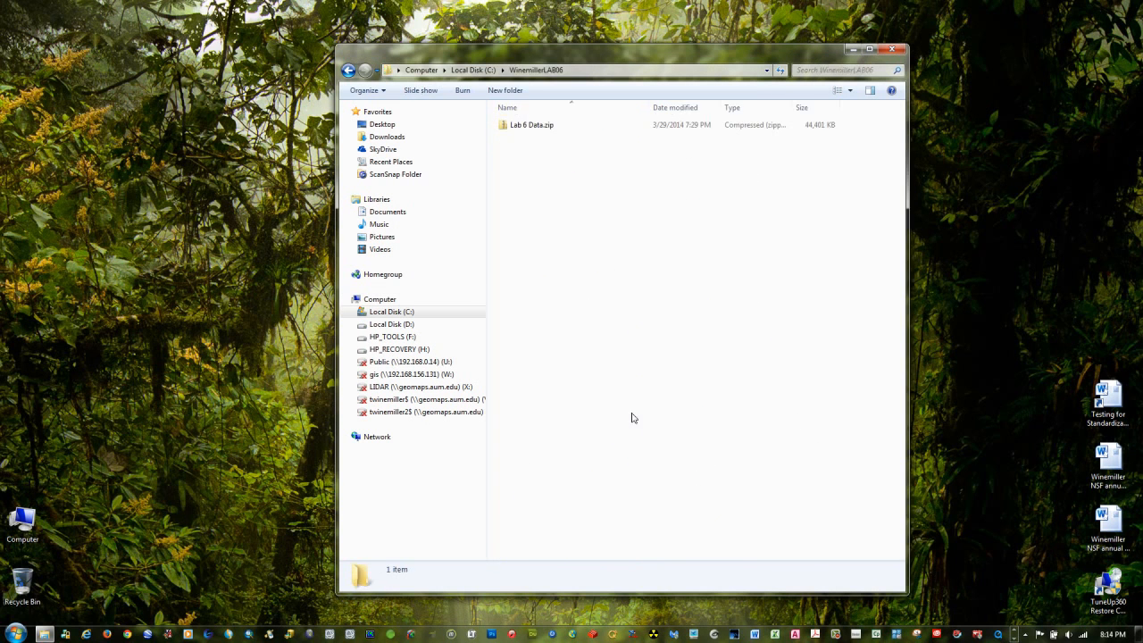
click(504, 127)
double_click(504, 128)
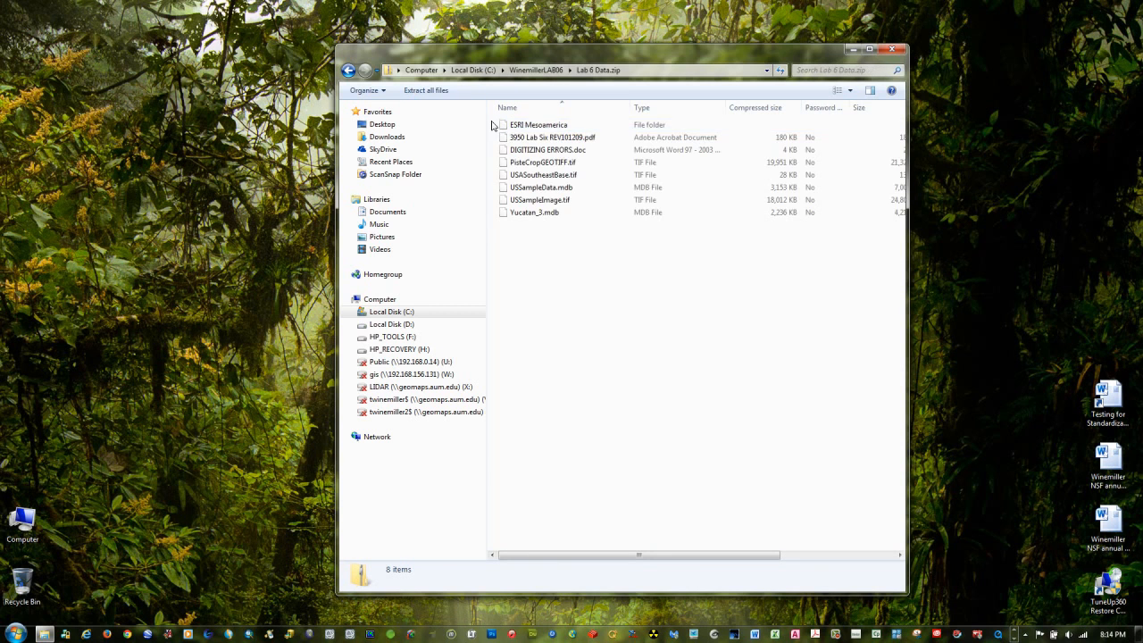
Copy everything inside Lab 6 Data.zip into the LAB06 folder that contains the archive
drag(491, 125, 539, 220)
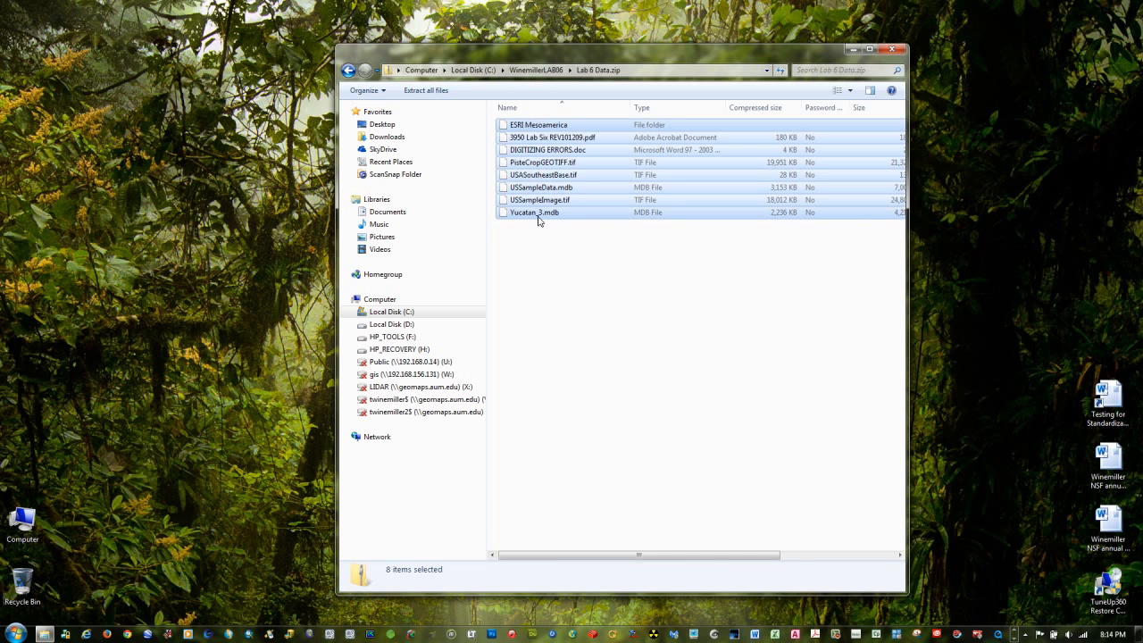
key(BackSpace)
click(509, 169)
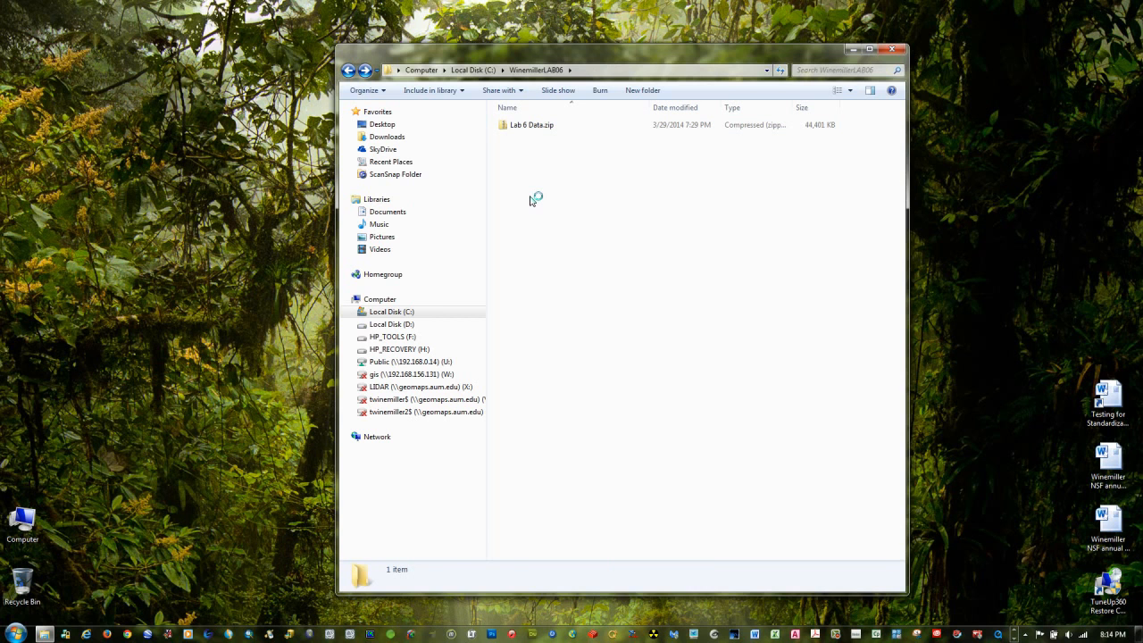
click(789, 284)
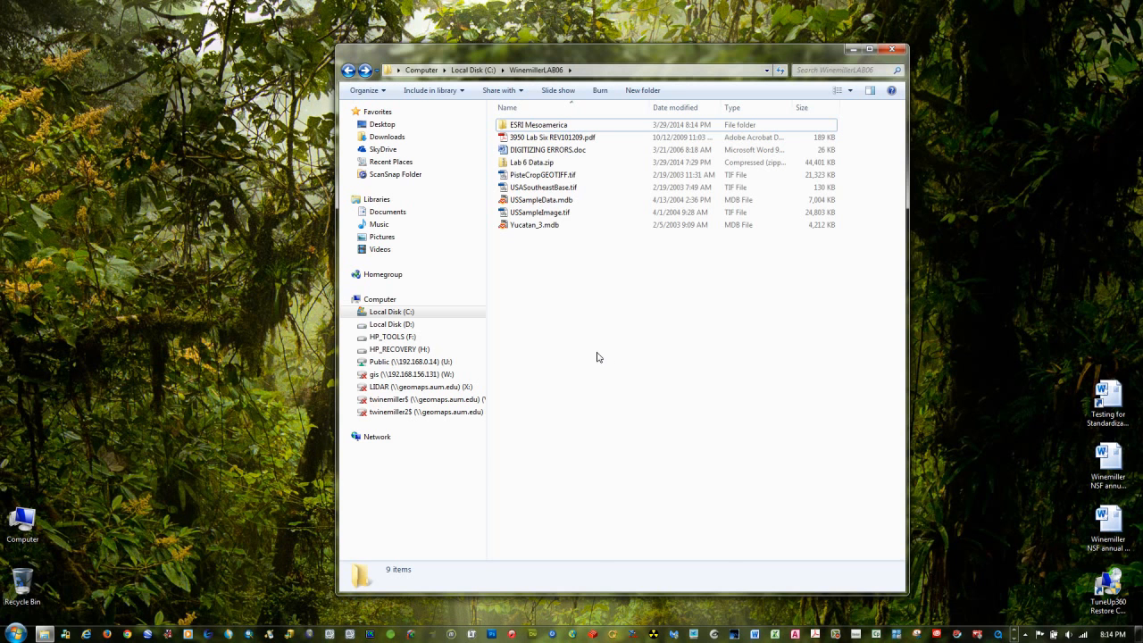
Read the lab instructions in 3950 Lab Six REV101209.pdf down to the digitizing-error figure on page 2
double_click(541, 141)
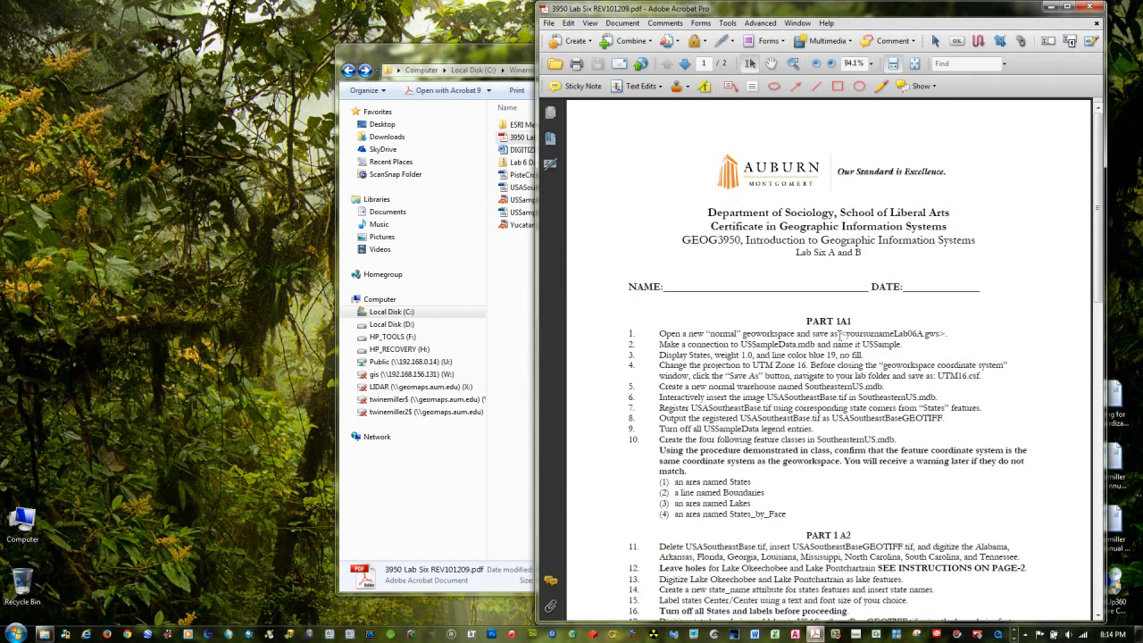
scroll(804, 256, down, 3)
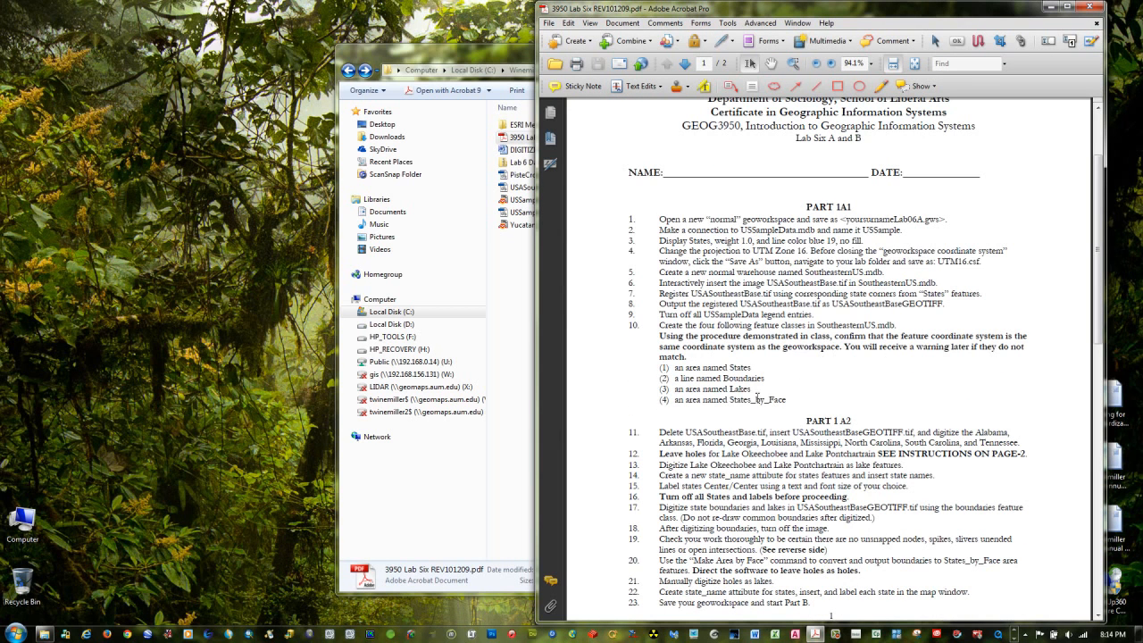
drag(853, 14, 811, 21)
scroll(989, 276, down, 15)
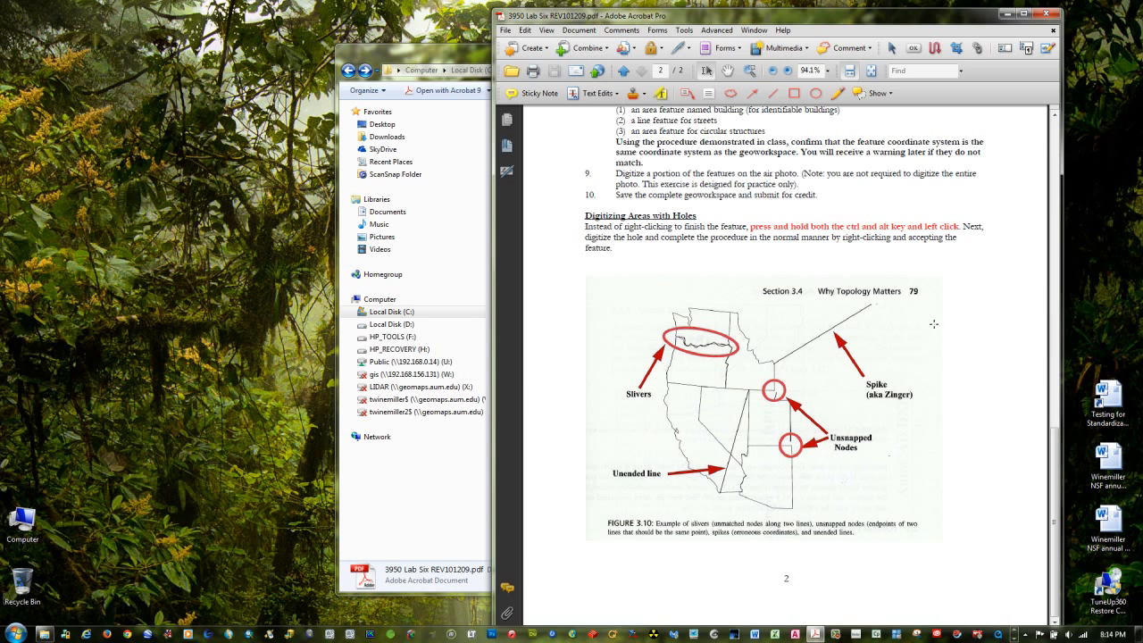
click(1007, 15)
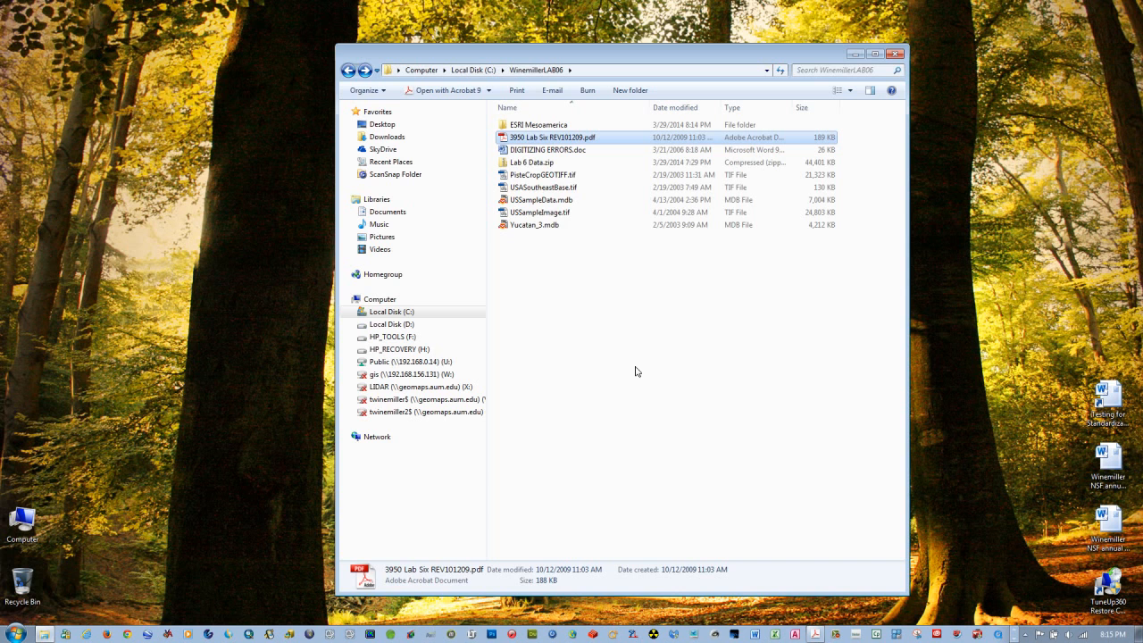
View the images PisteCropGEOTIFF.tif and USASoutheastBase.tif in Photoshop, closing it after each one
double_click(522, 177)
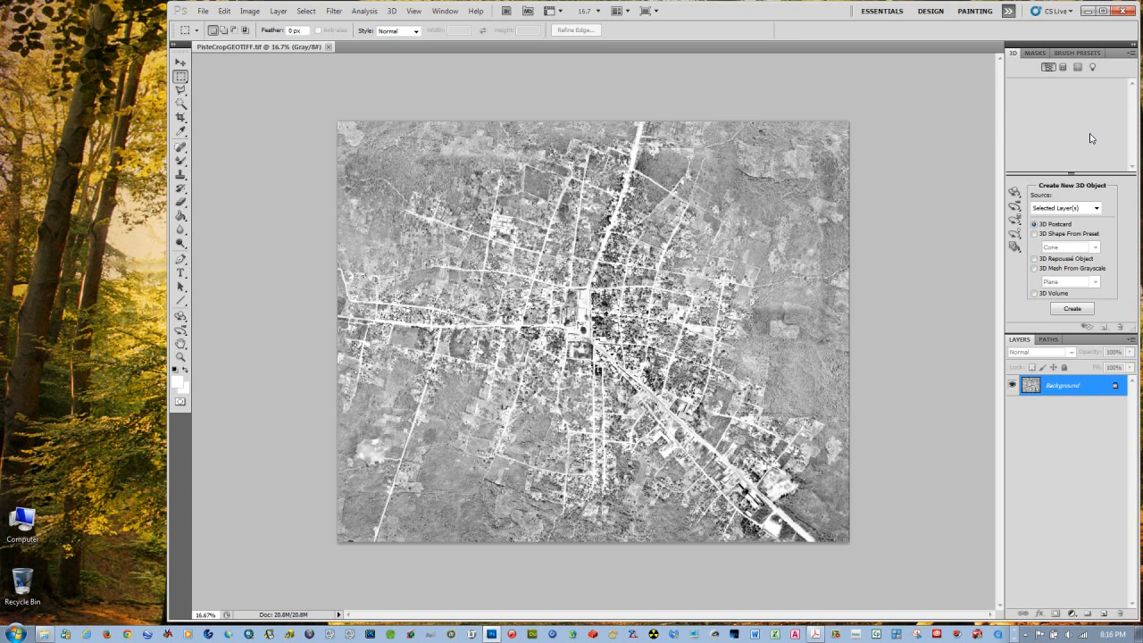
click(1122, 13)
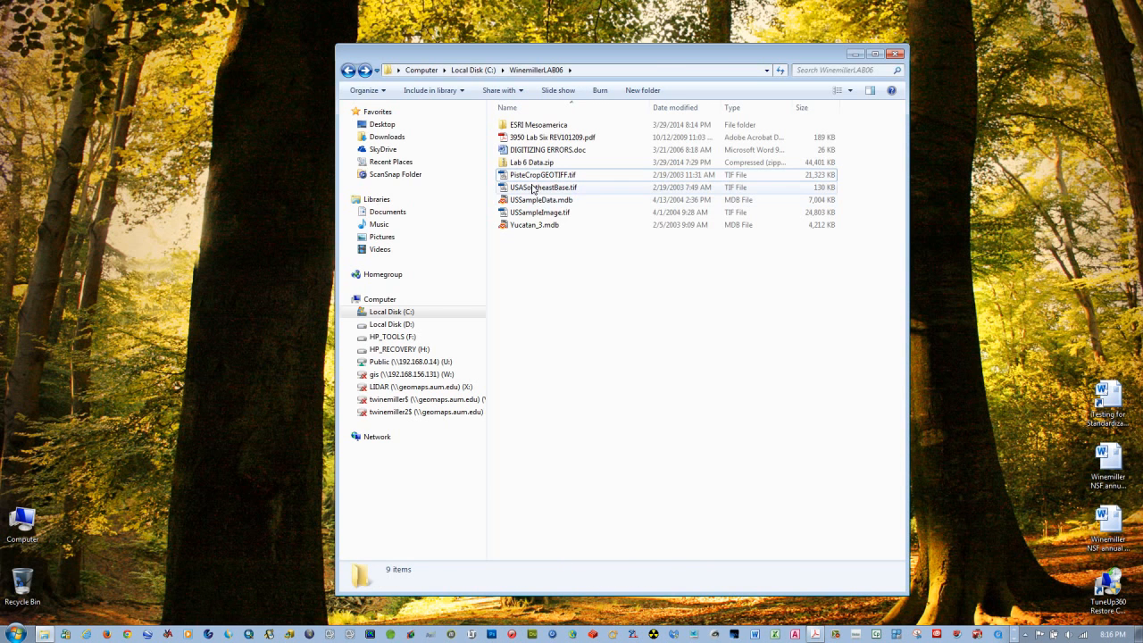
double_click(527, 188)
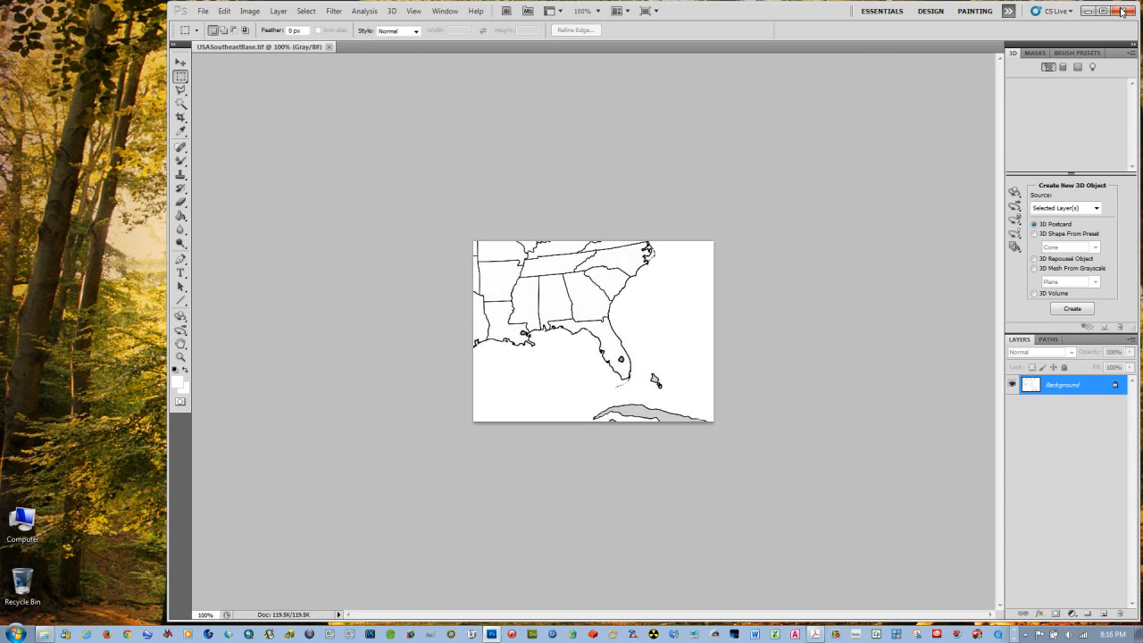
click(1121, 11)
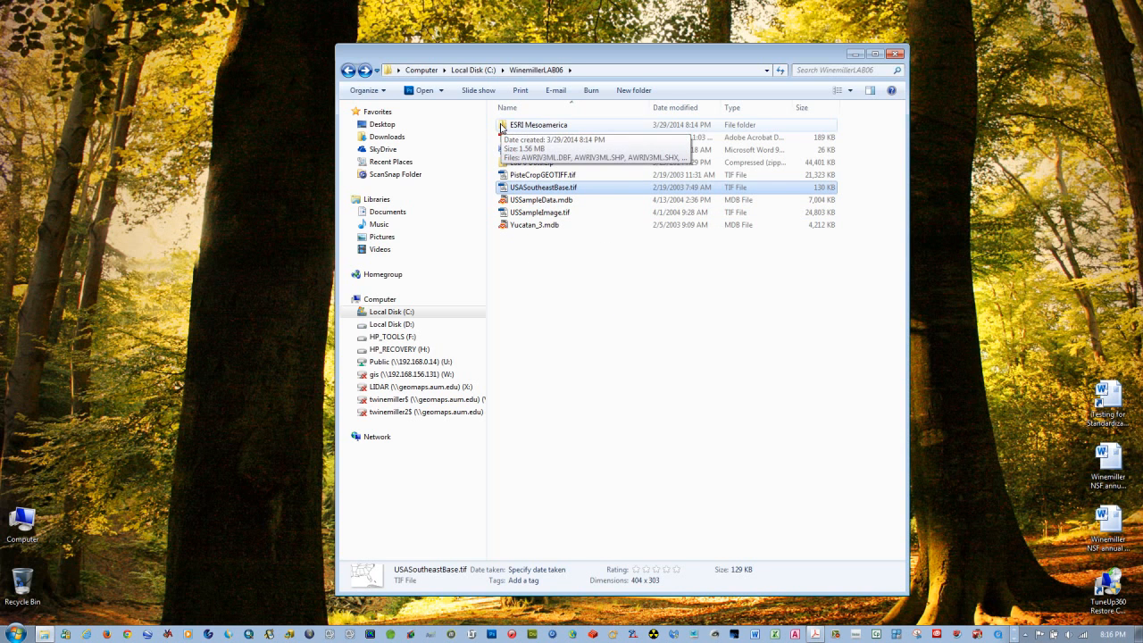
Look through the shapefiles in the ESRI Mesoamerica folder and return to the LAB06 folder
double_click(501, 127)
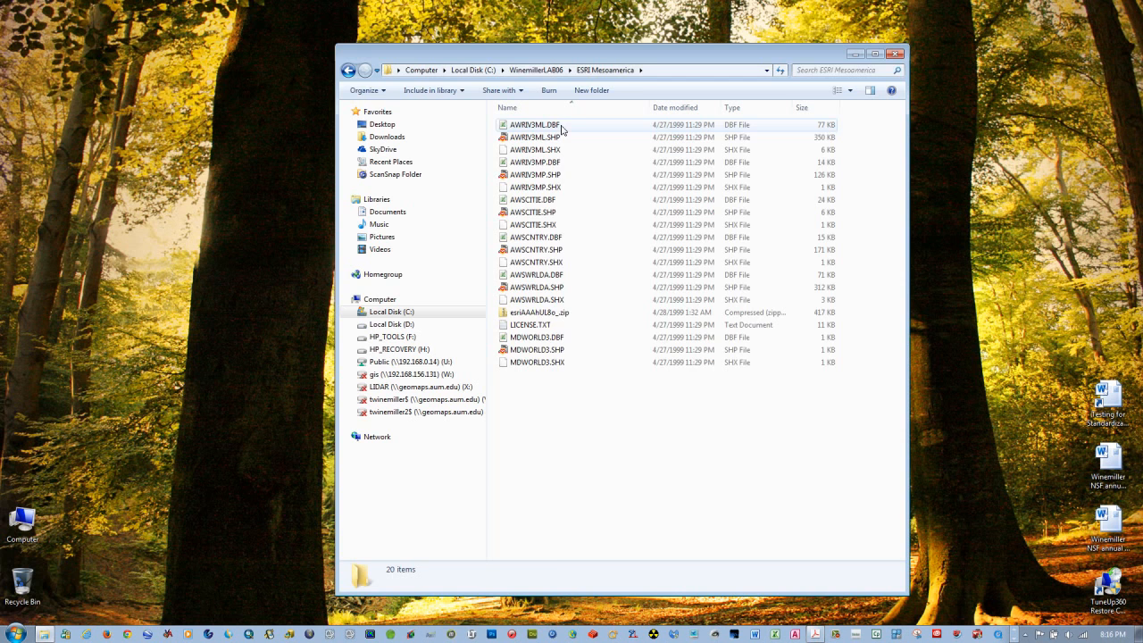
click(348, 70)
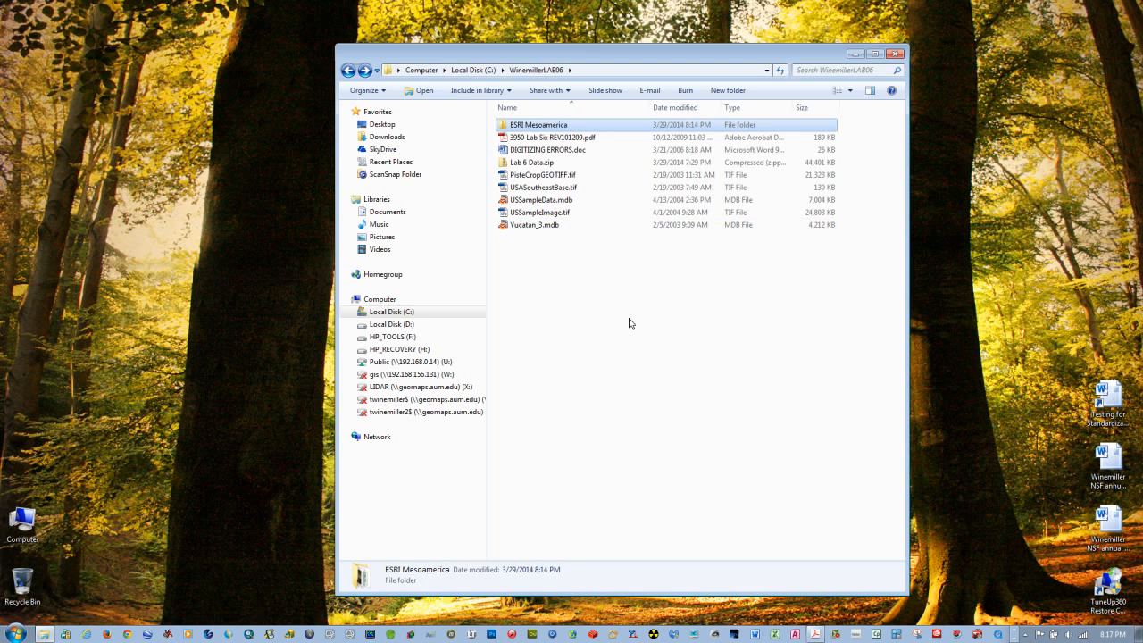
drag(819, 56, 770, 41)
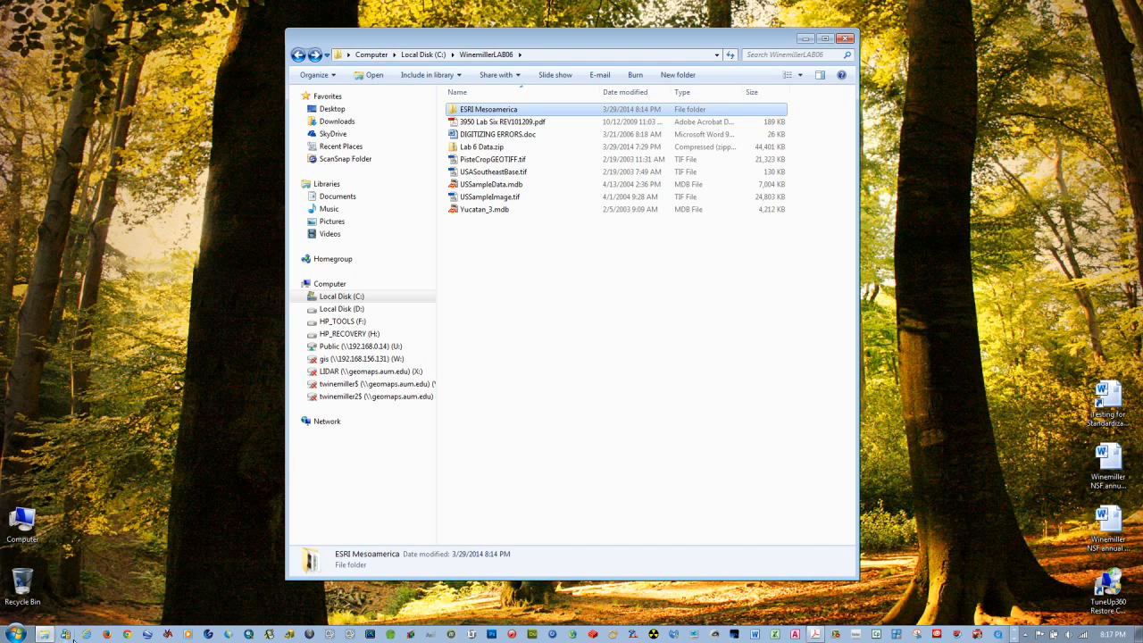
Start GeoMedia Professional with a blank GeoWorkspace and enlarge the map window to fill the workspace
click(208, 635)
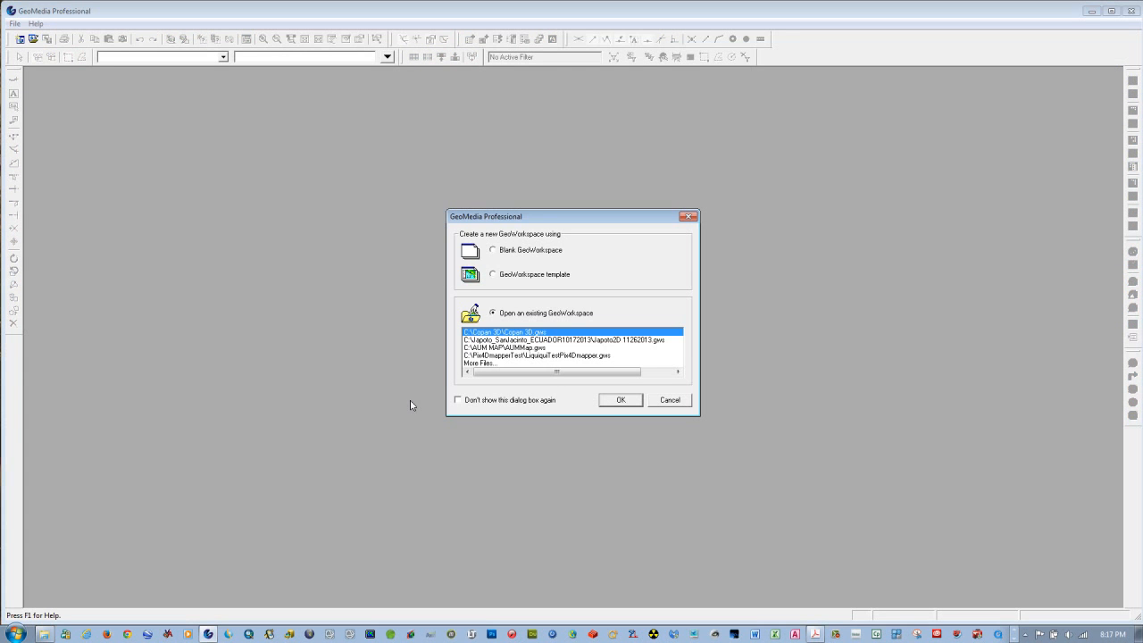
click(501, 253)
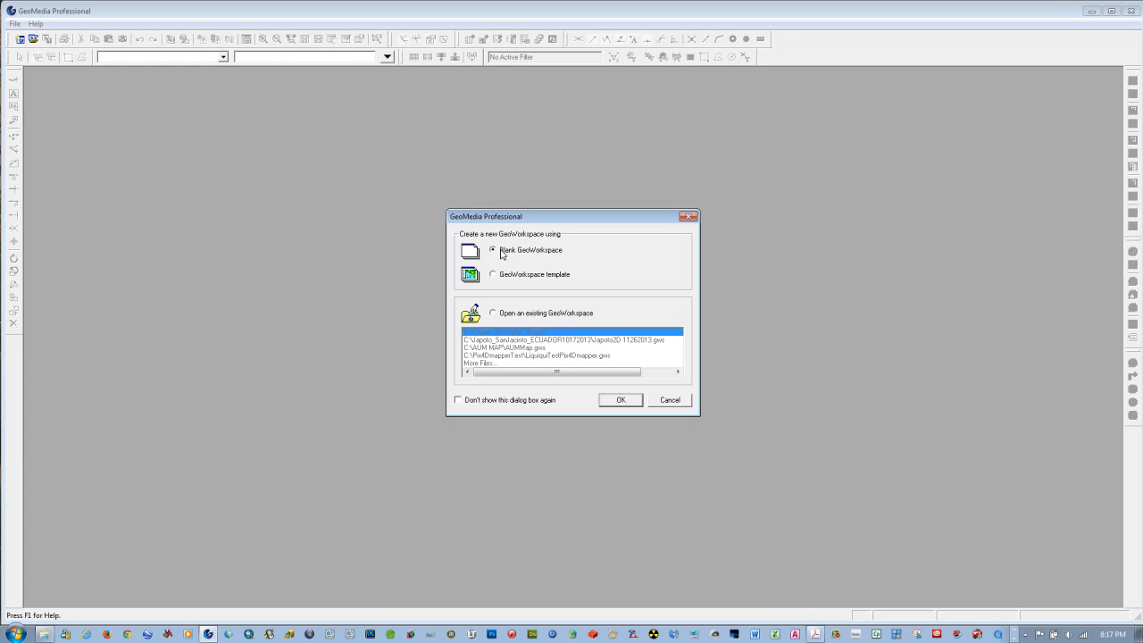
click(614, 402)
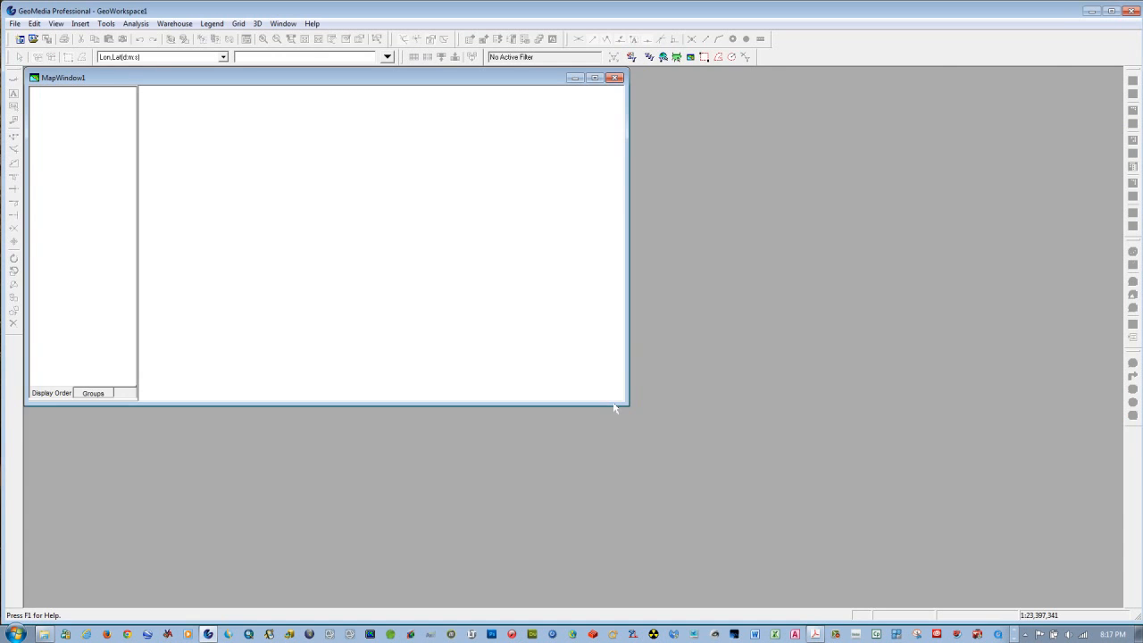
drag(625, 405, 1121, 605)
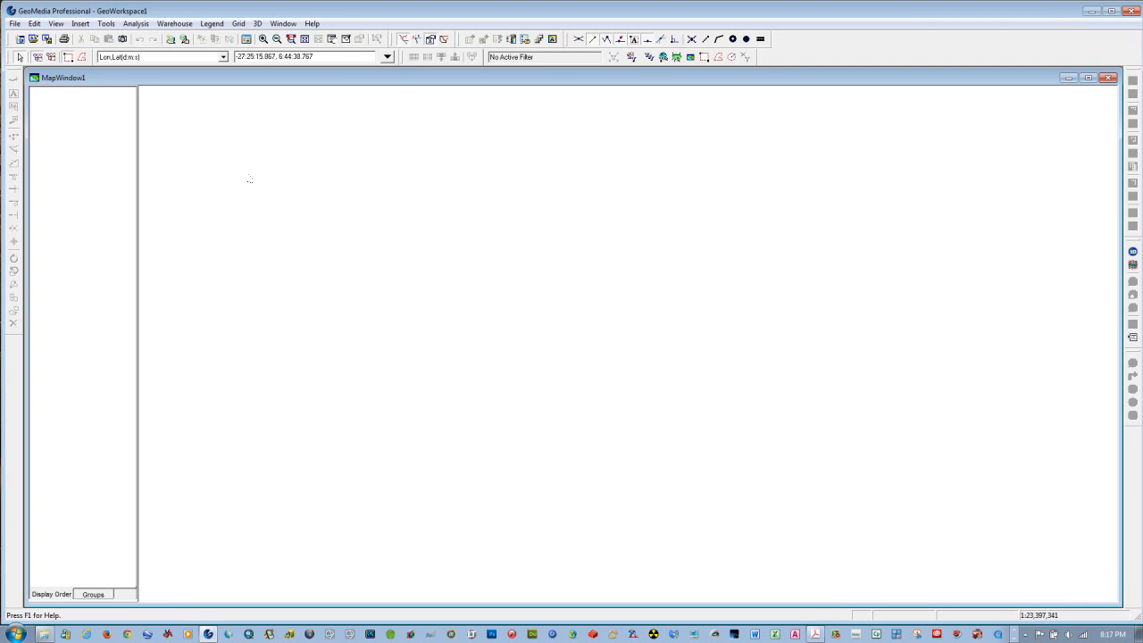
Start a new warehouse connection of type Access and name it Access USSample
click(174, 23)
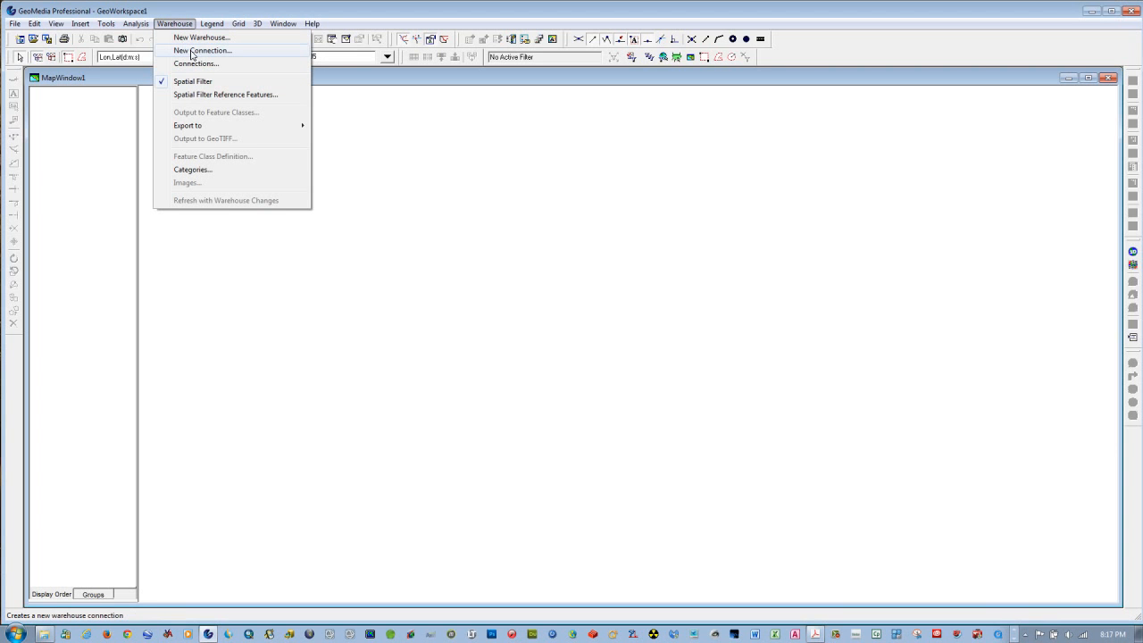
click(191, 51)
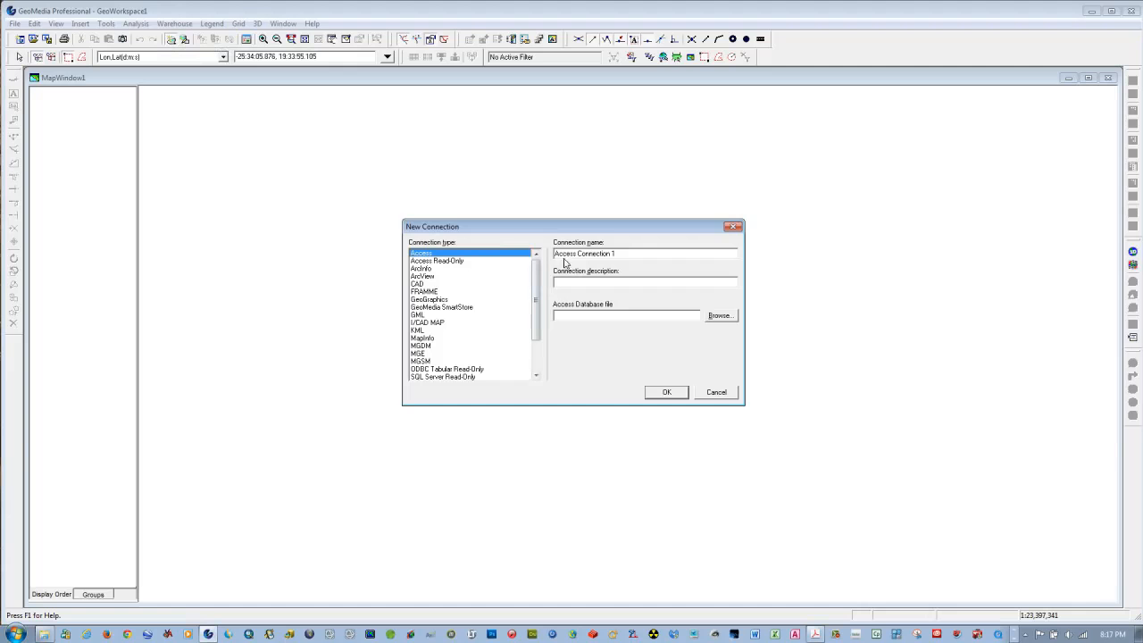
drag(578, 254, 720, 263)
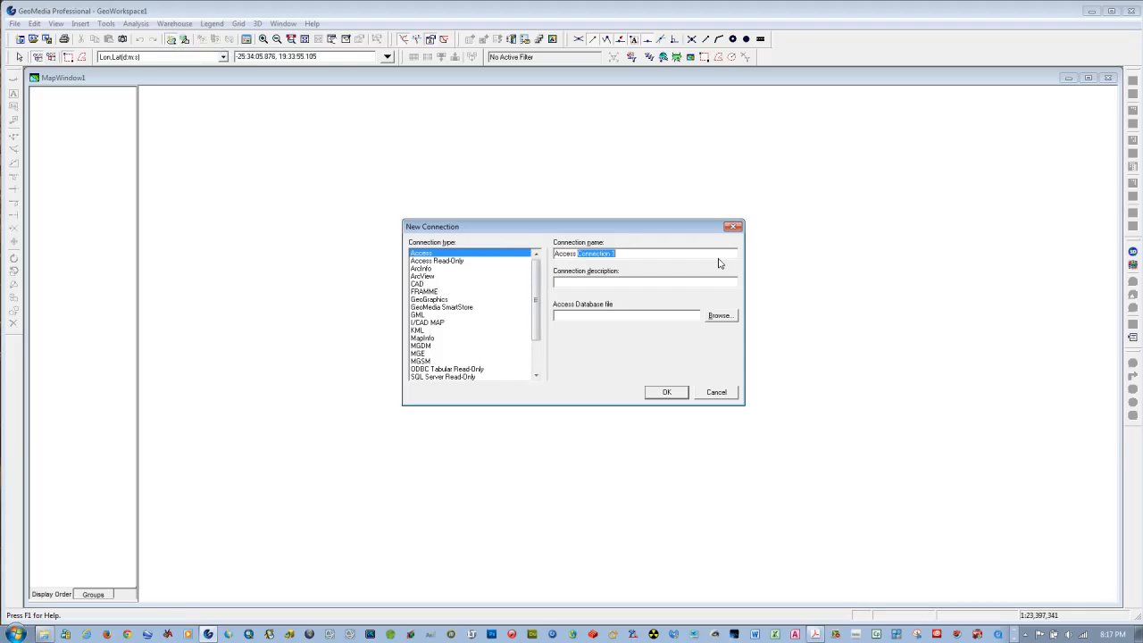
text(U)
Set USSampleData.mdb from the LAB06 folder on the C: drive as the connection's database file and create the connection
click(721, 315)
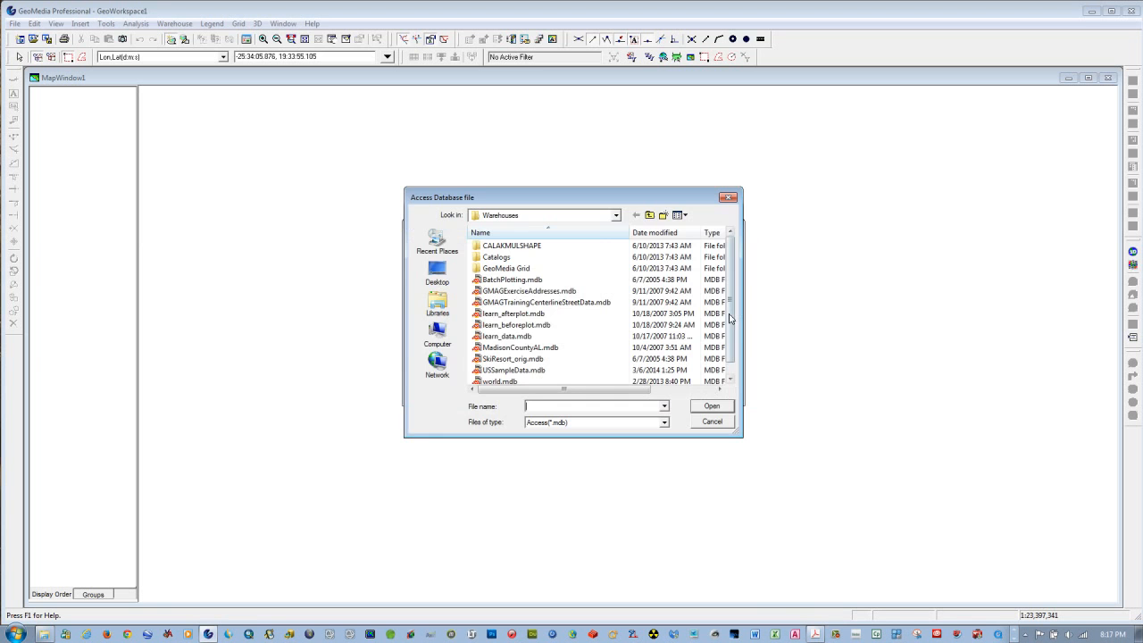
click(615, 216)
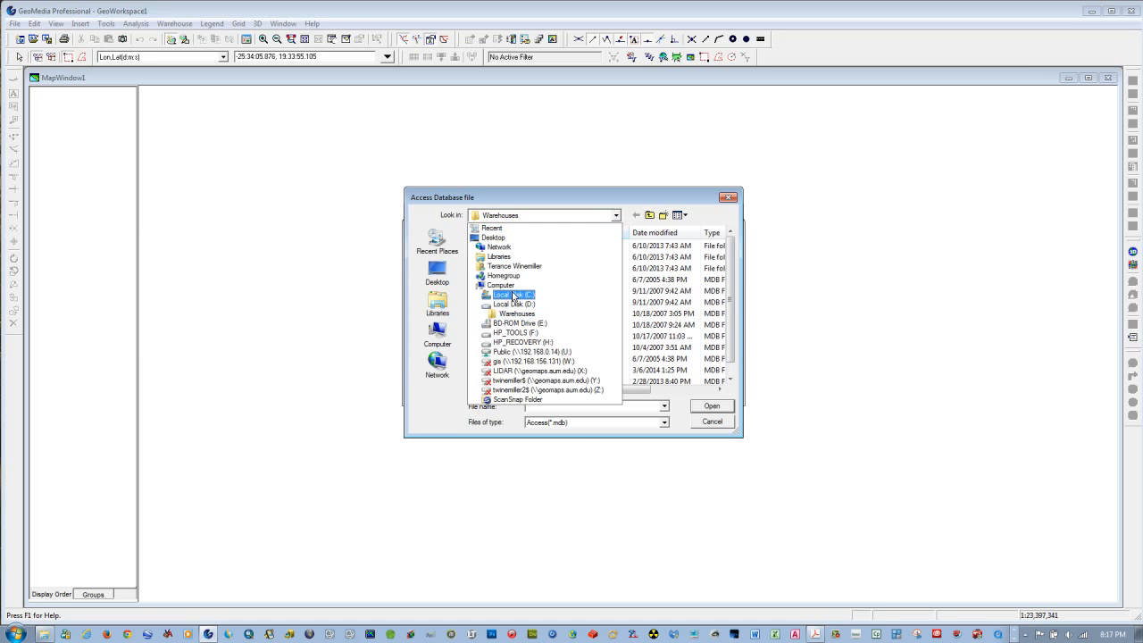
click(601, 294)
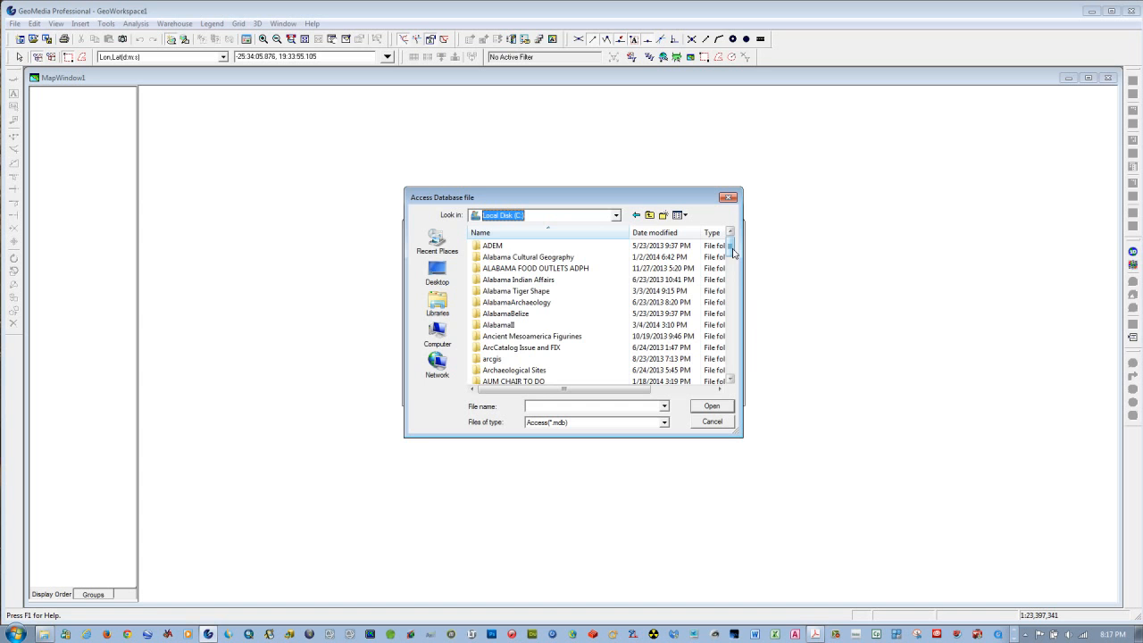
drag(732, 253, 742, 373)
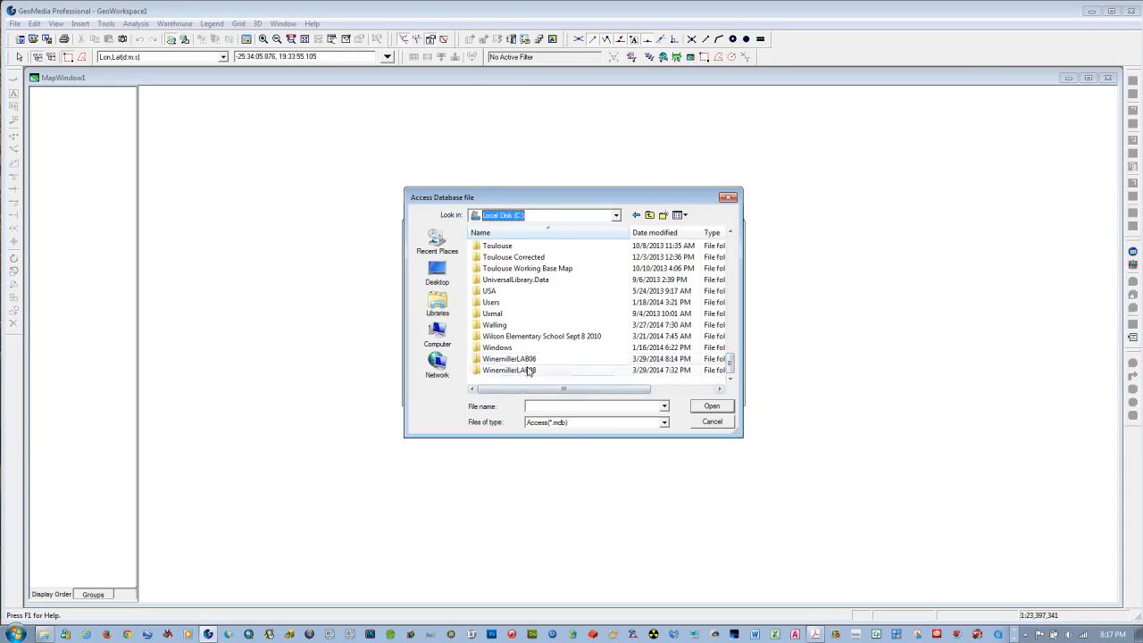
double_click(497, 360)
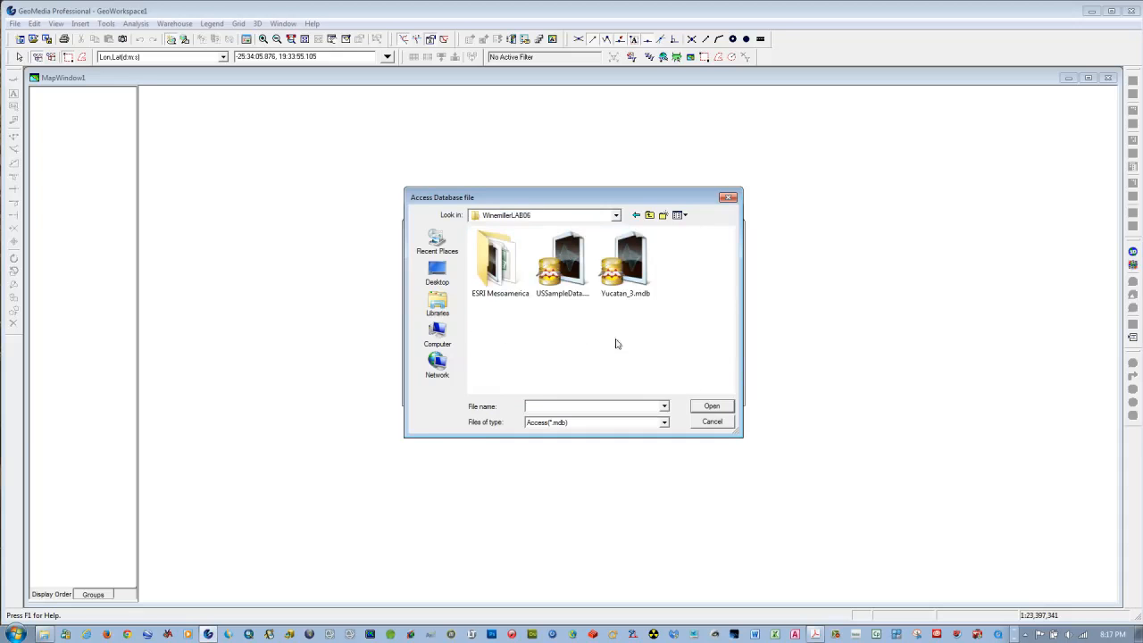
click(576, 301)
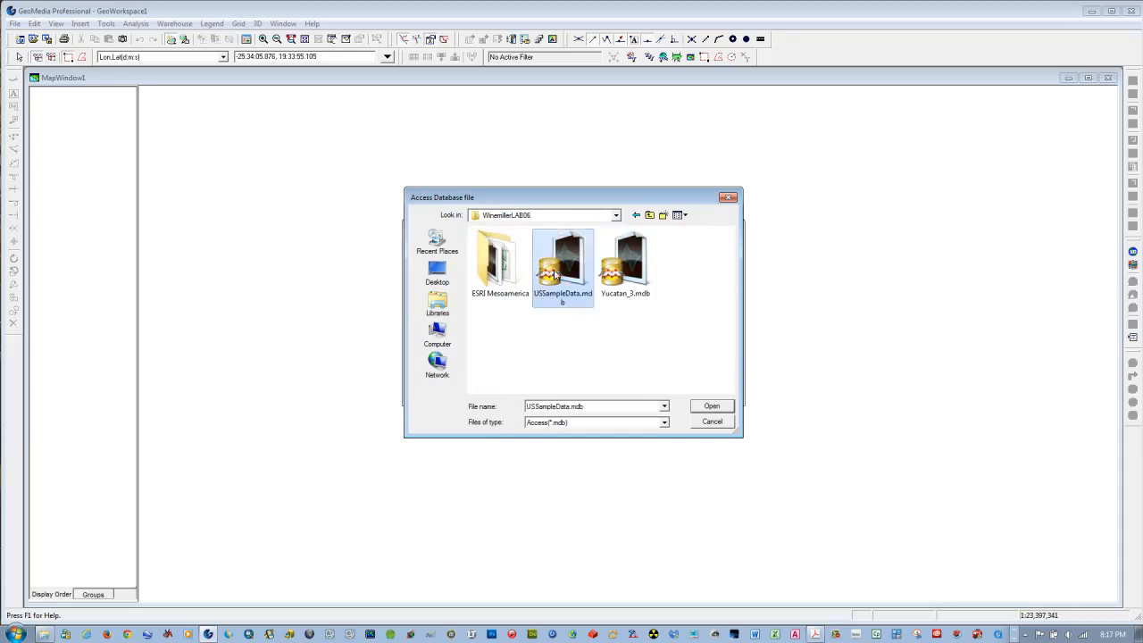
click(707, 407)
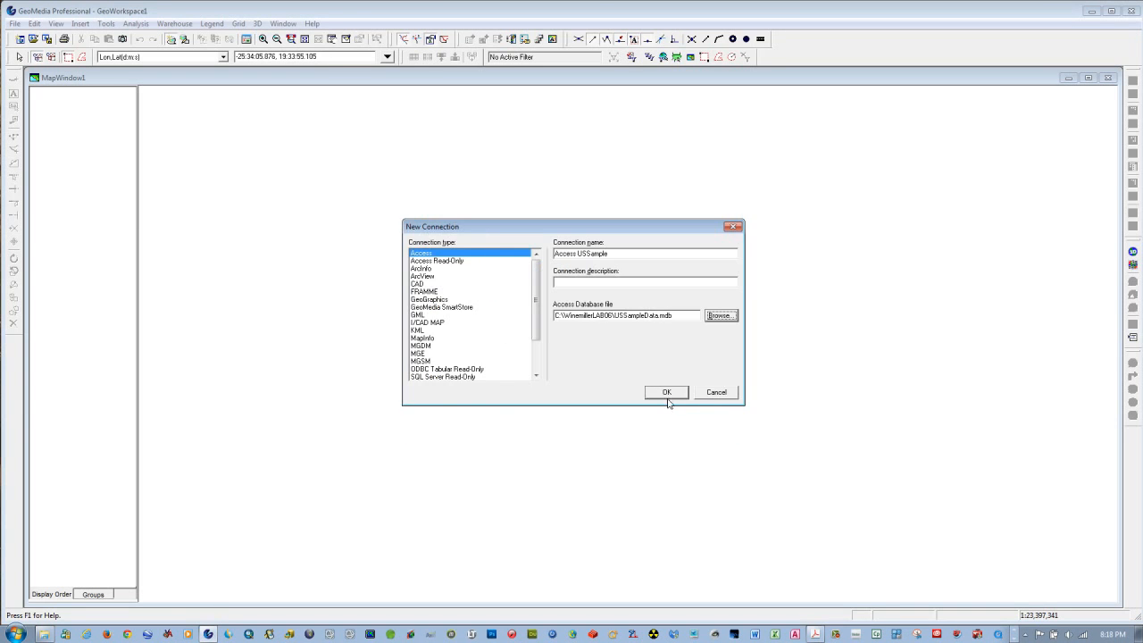
click(665, 393)
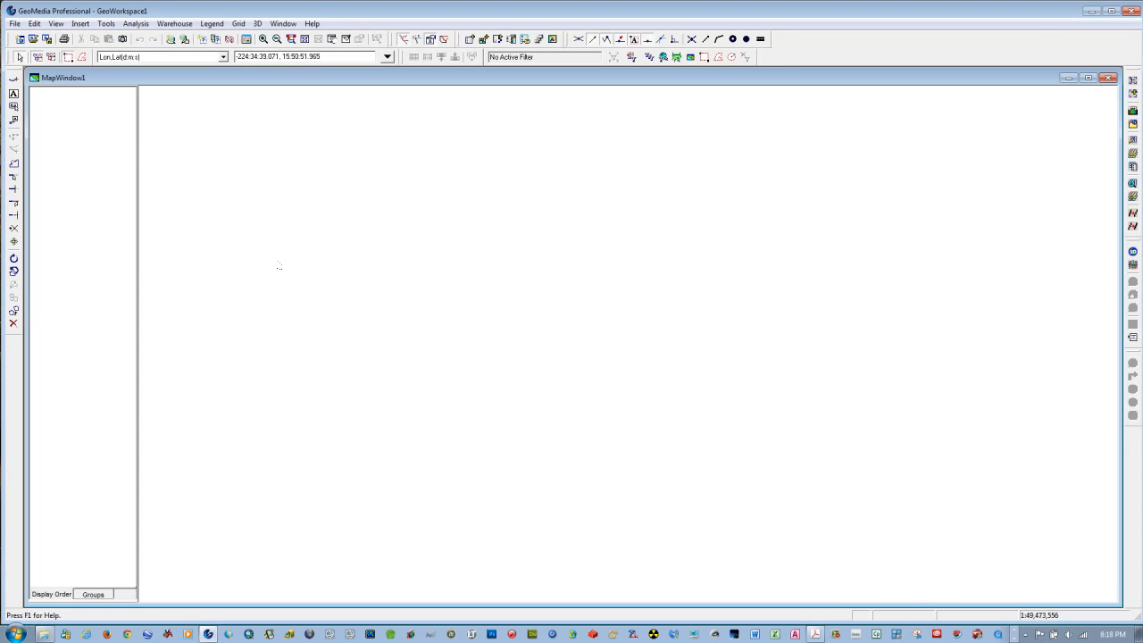
Add the States feature class from the Access USSample connection as a legend entry on the map
click(214, 24)
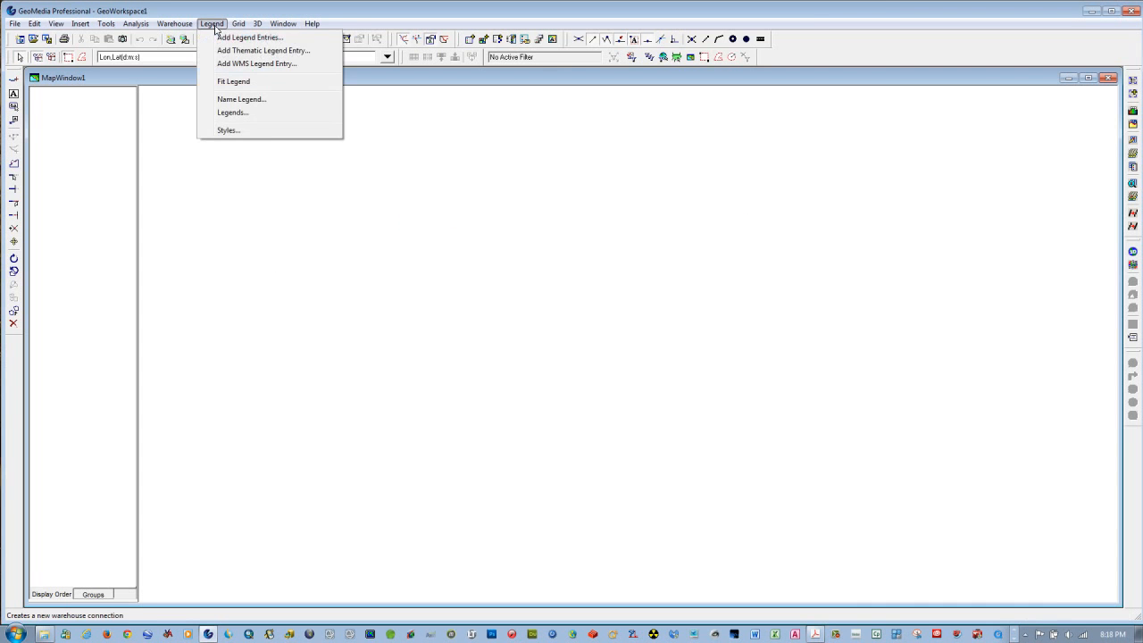
click(241, 38)
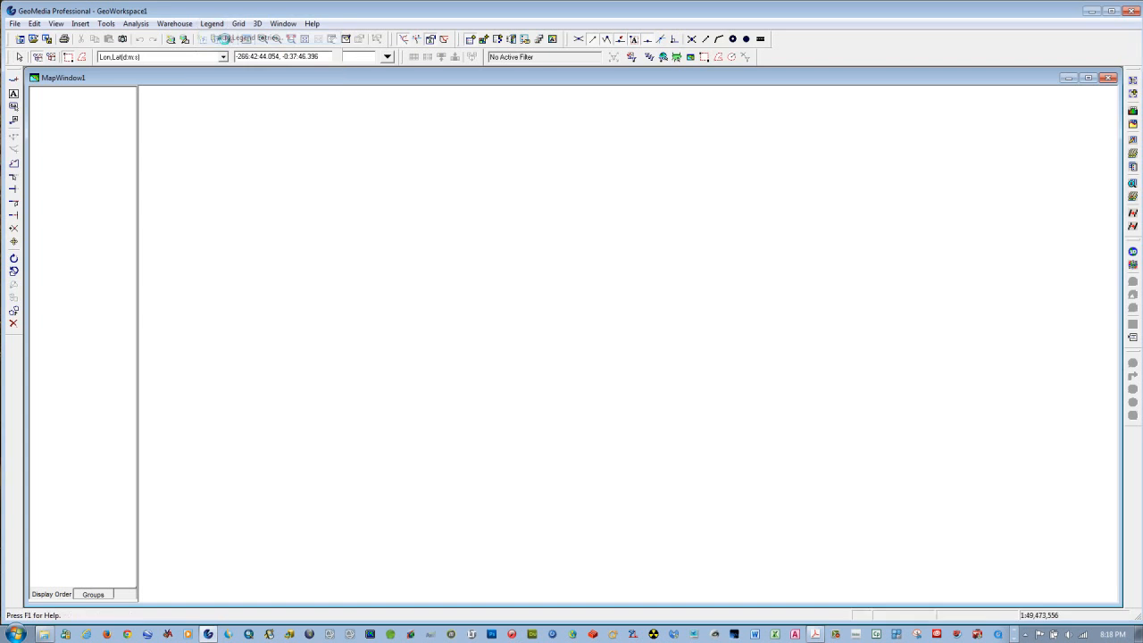
click(470, 228)
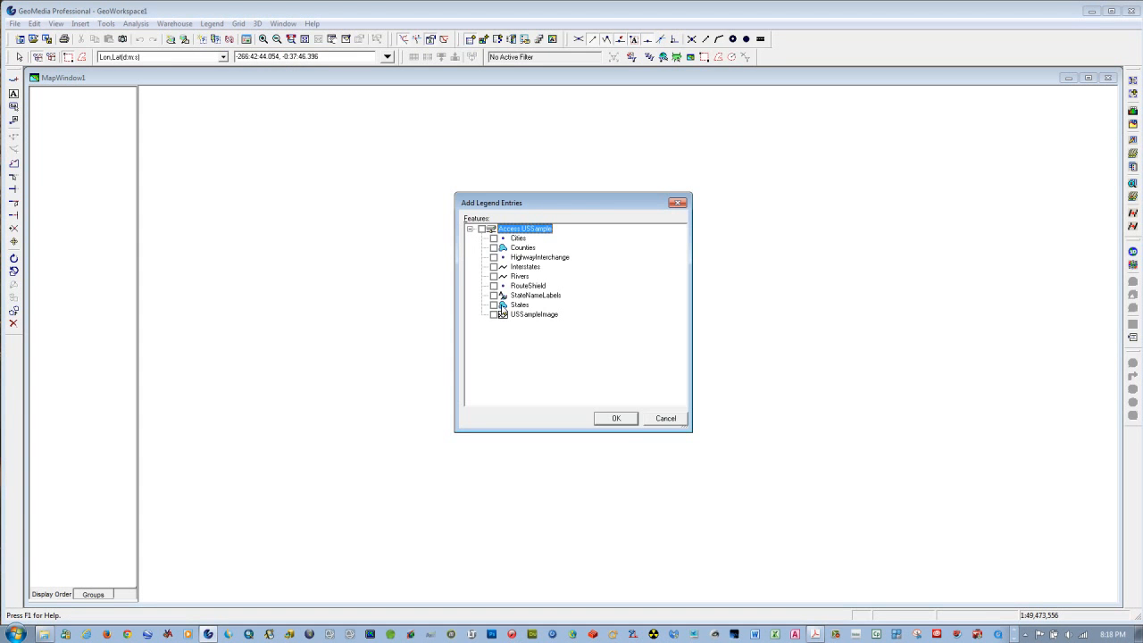
click(493, 305)
click(616, 418)
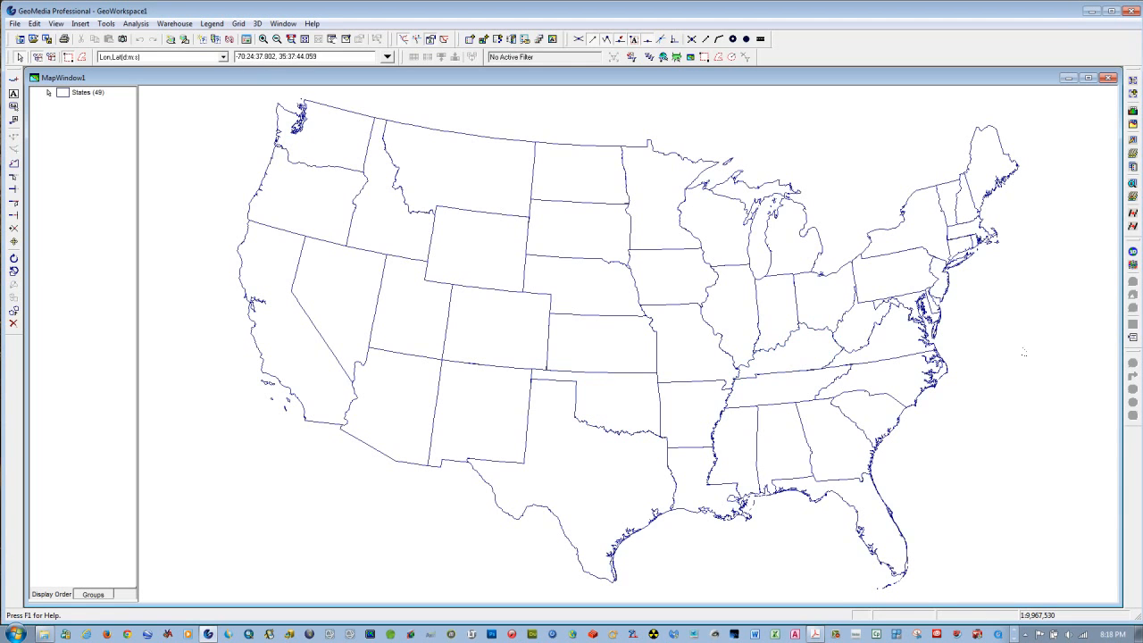
Pan the map northwest to leave blank space east of the southeastern states
drag(780, 505, 646, 597)
click(1021, 399)
click(332, 39)
drag(740, 384, 406, 266)
key(Escape)
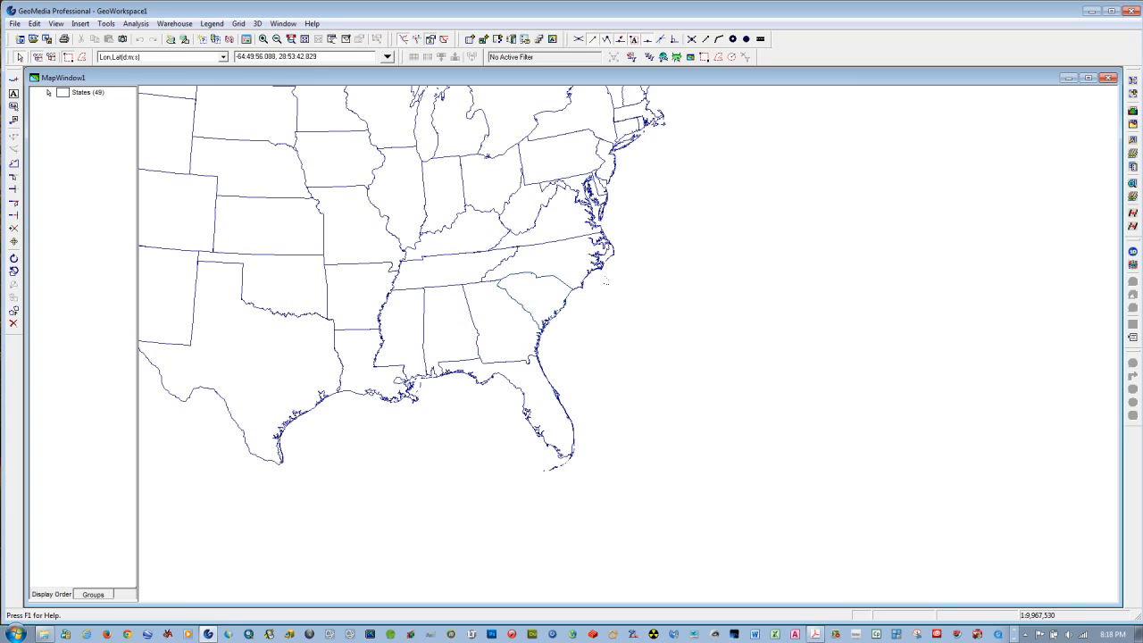
Create a new Access warehouse from the normal.mdt template and save it as Southeast in the LAB06 folder on the C: drive
click(177, 27)
click(199, 38)
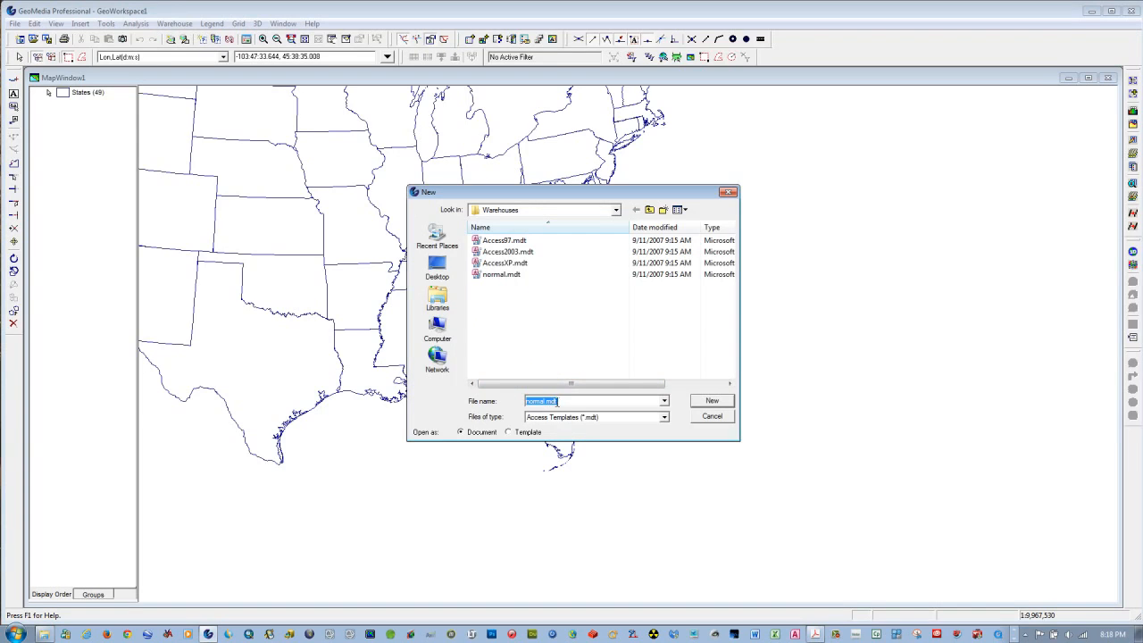
click(722, 402)
click(616, 216)
click(513, 294)
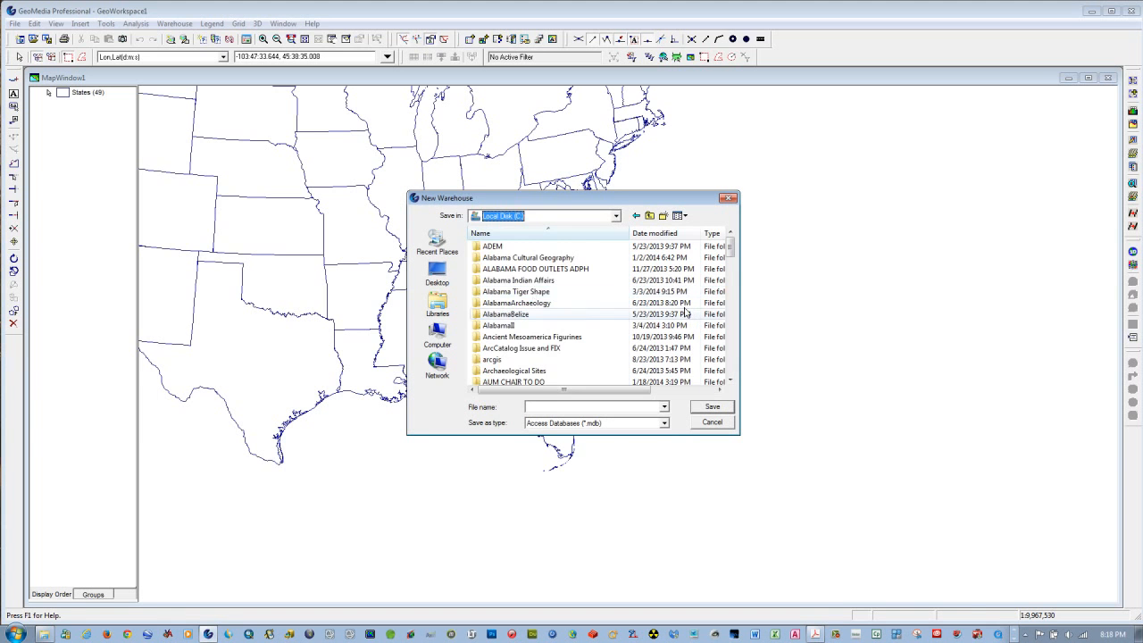
scroll(731, 259, down, 1)
drag(730, 259, 734, 382)
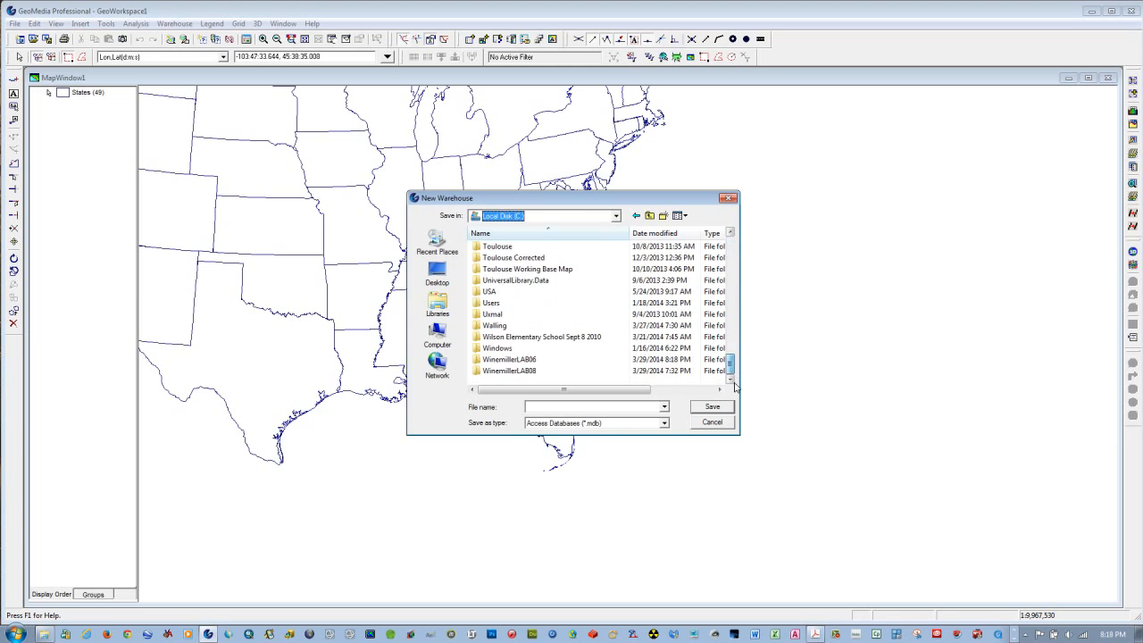
double_click(490, 365)
click(548, 409)
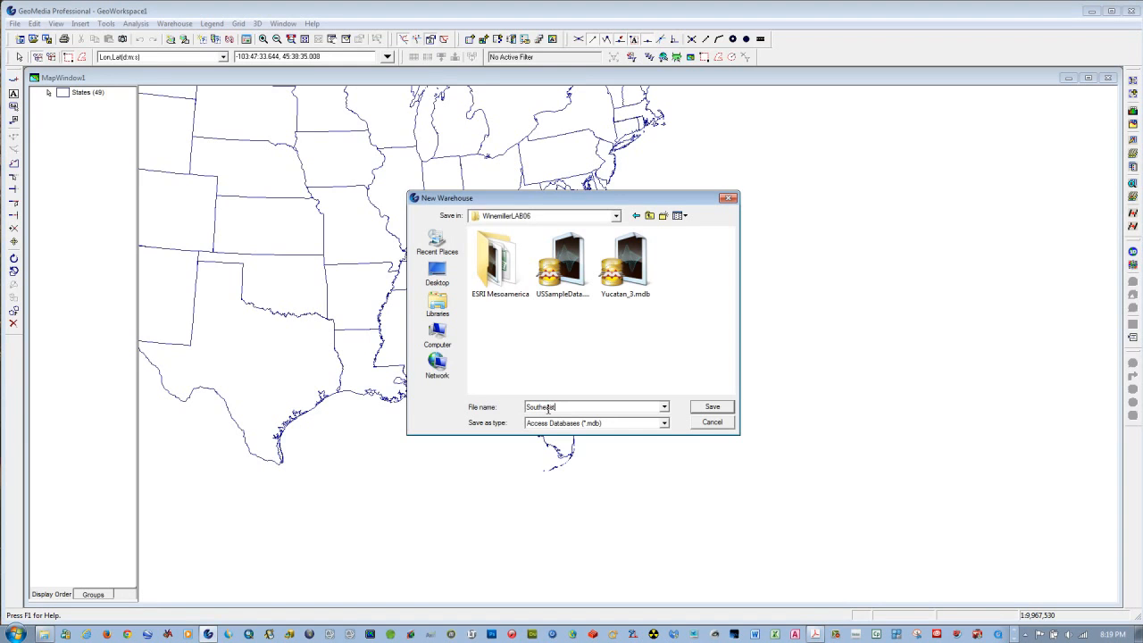
click(719, 407)
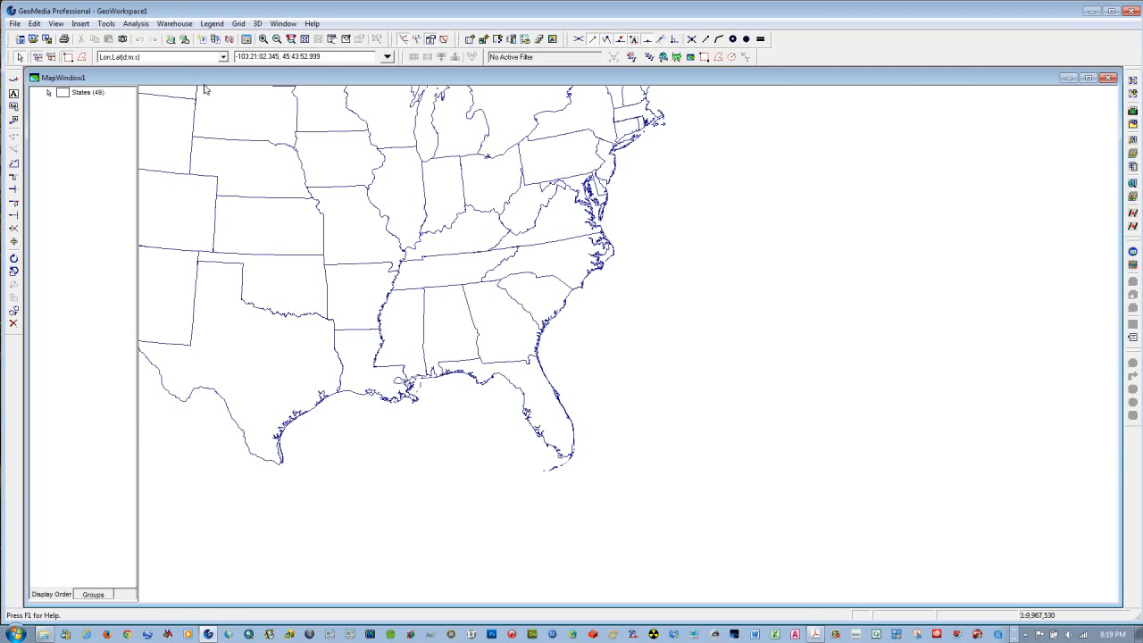
Start inserting an interactive image and choose USASoutheastBase.tif from the LAB06 folder on the C: drive as its source
click(82, 23)
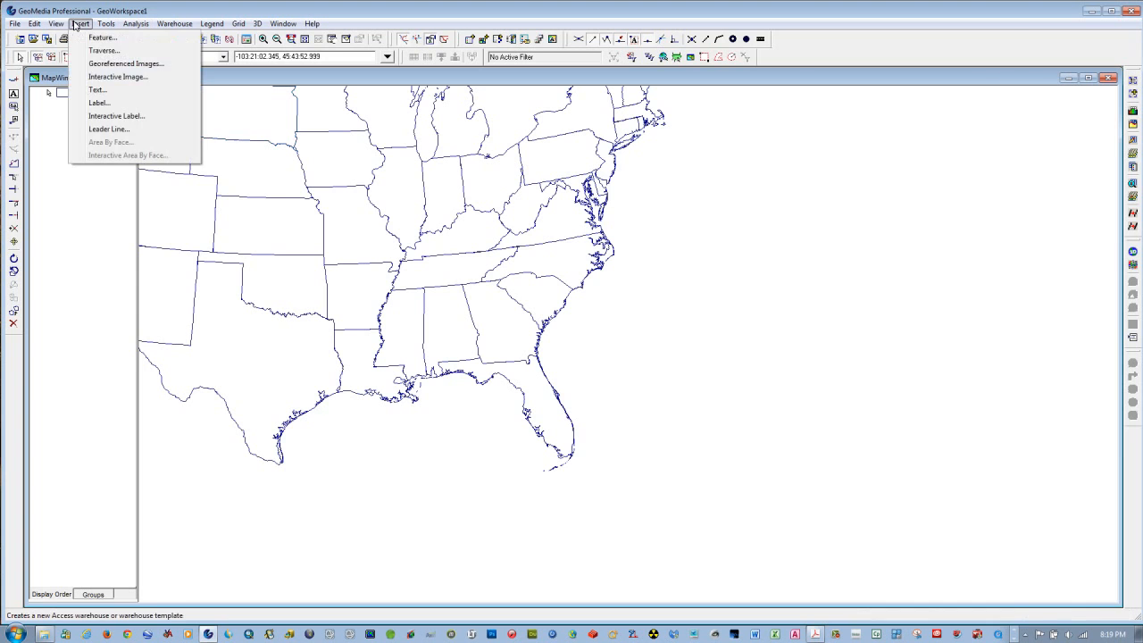
click(106, 78)
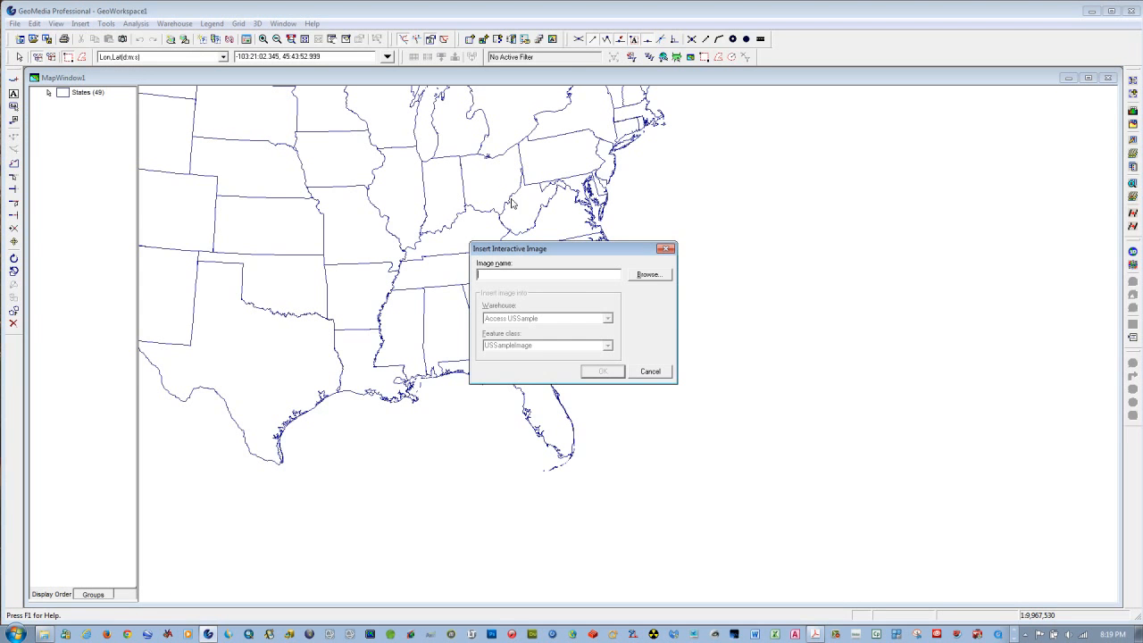
click(656, 276)
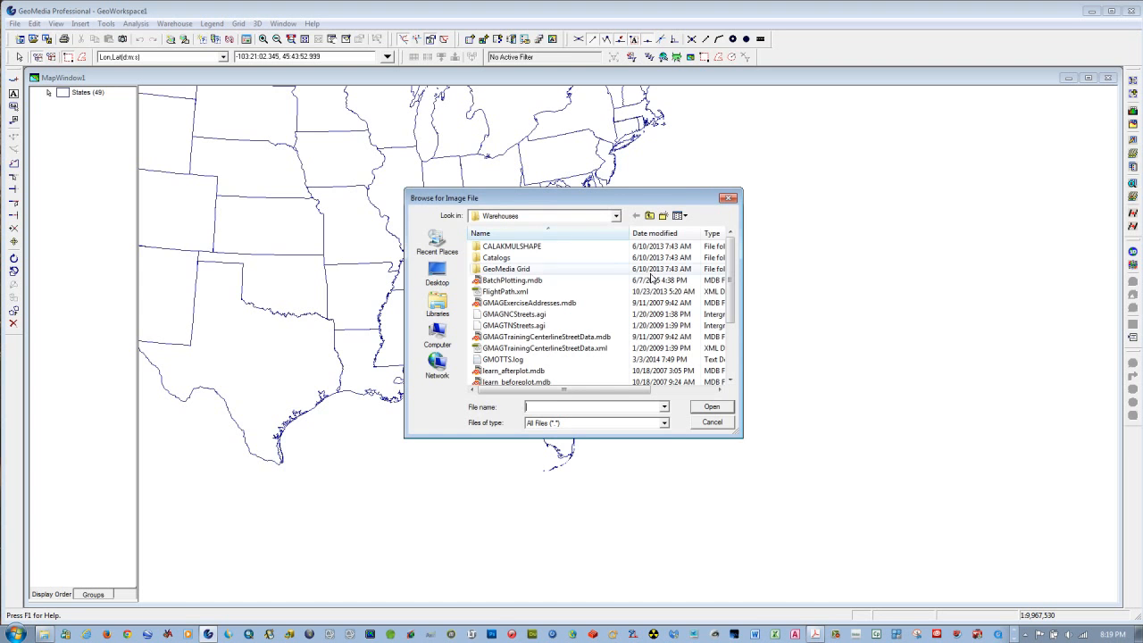
click(616, 216)
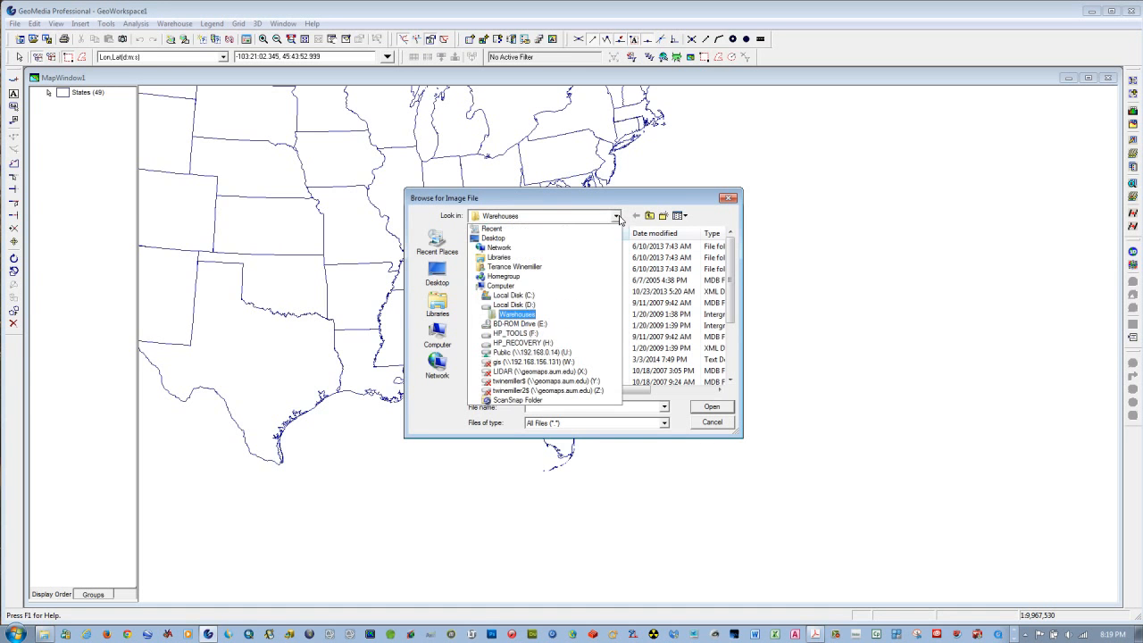
click(507, 295)
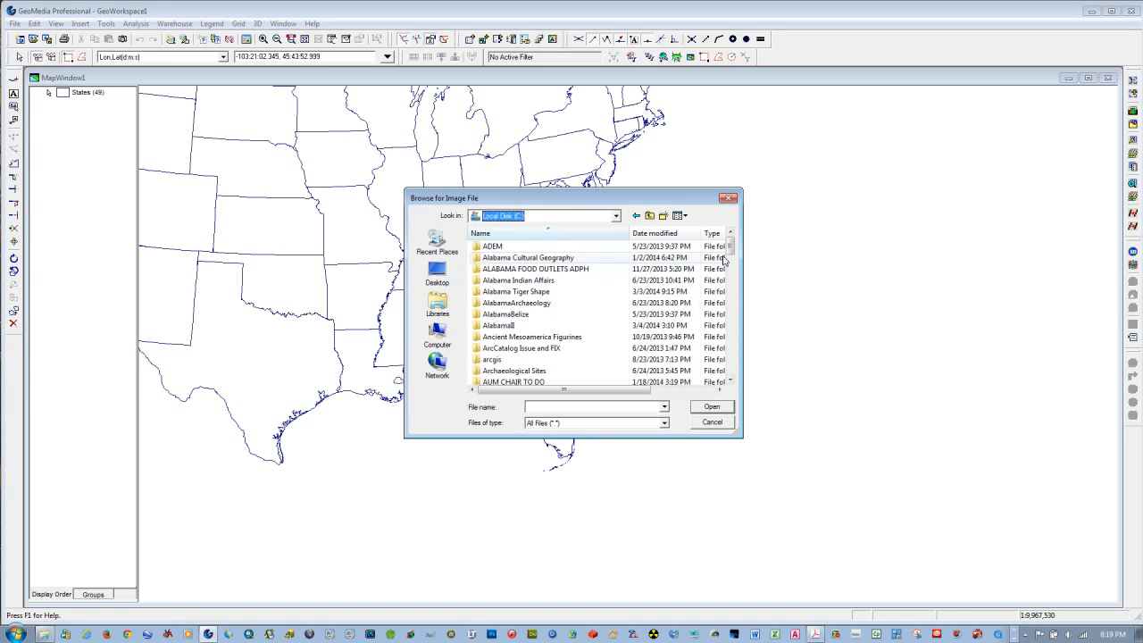
scroll(724, 340, down, 10)
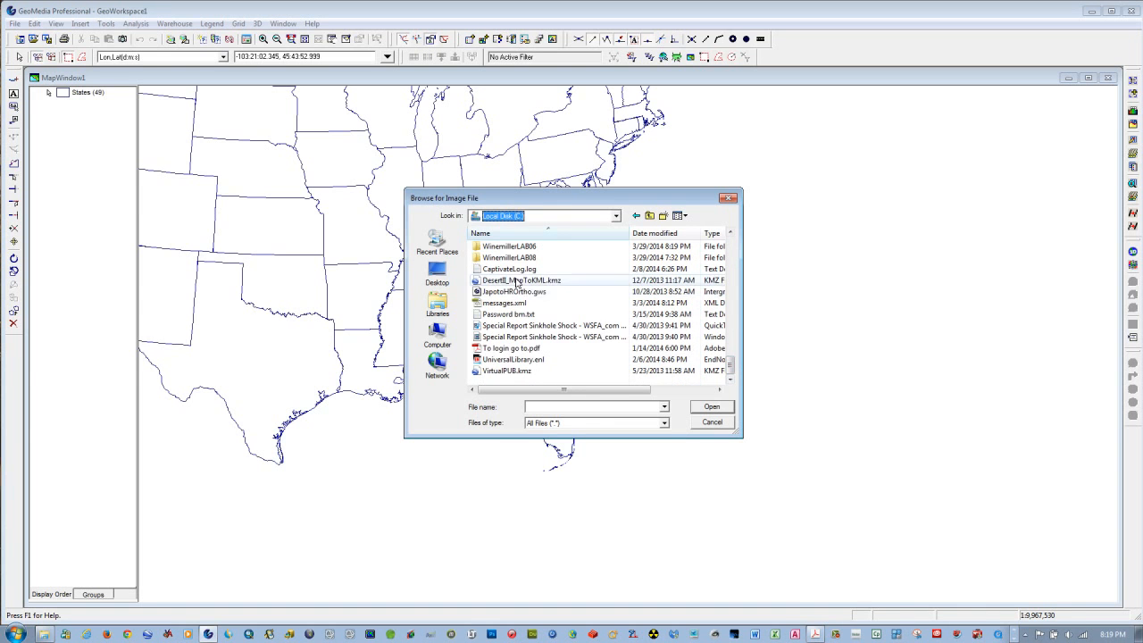
double_click(509, 246)
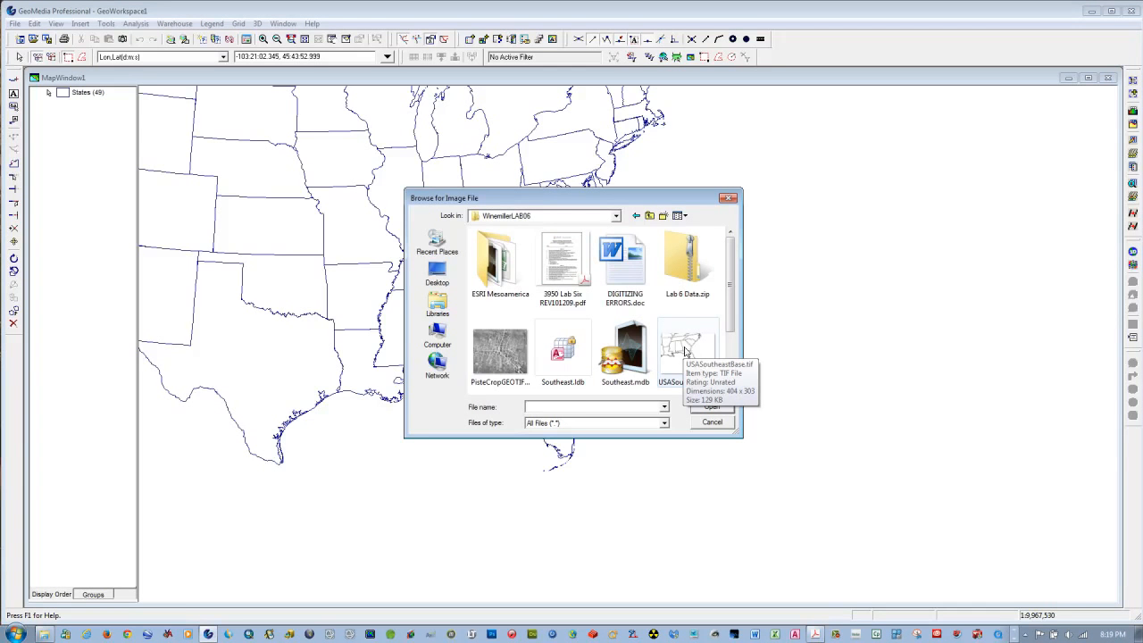
click(686, 351)
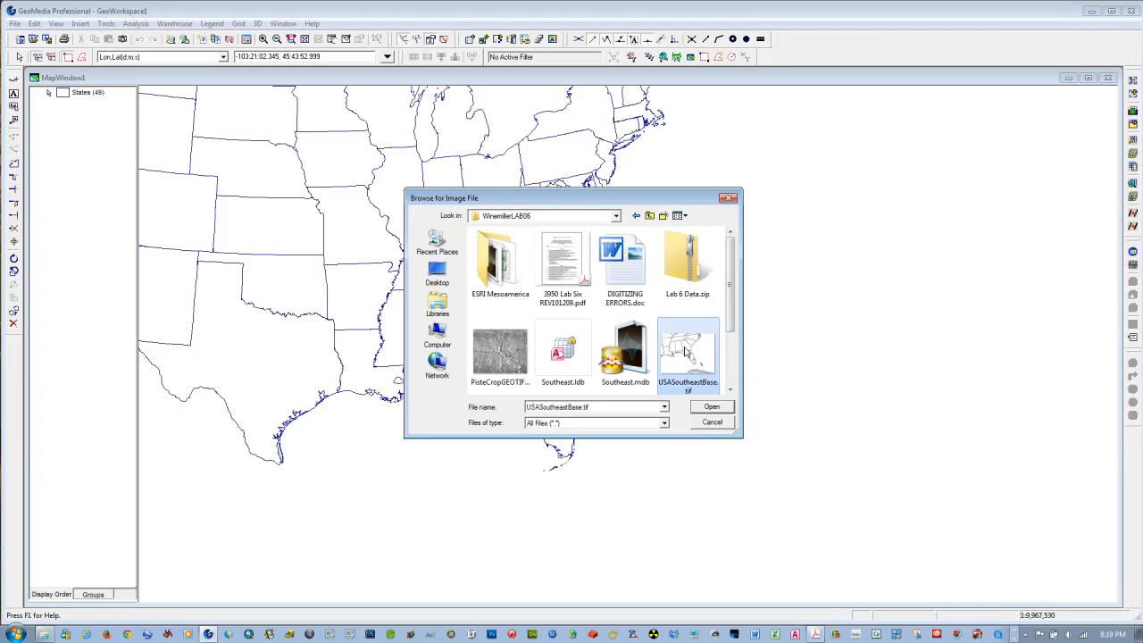
click(708, 406)
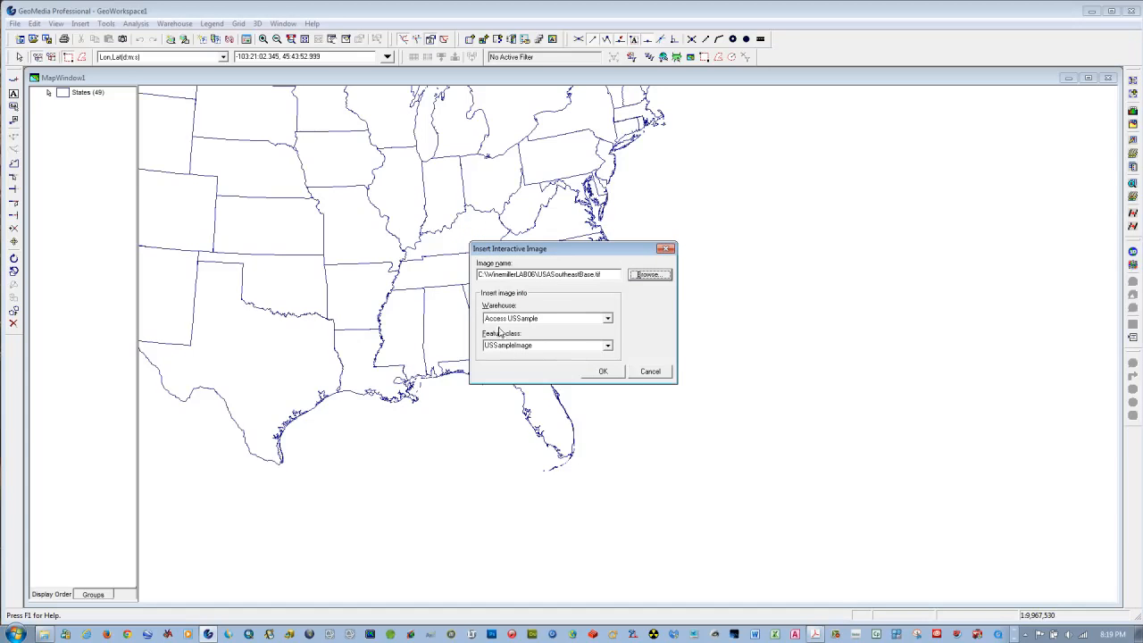
Insert the image into the Southeast warehouse as feature class SoutheastBaseTIFF, placing it in the blank area east of the states
click(607, 319)
click(535, 337)
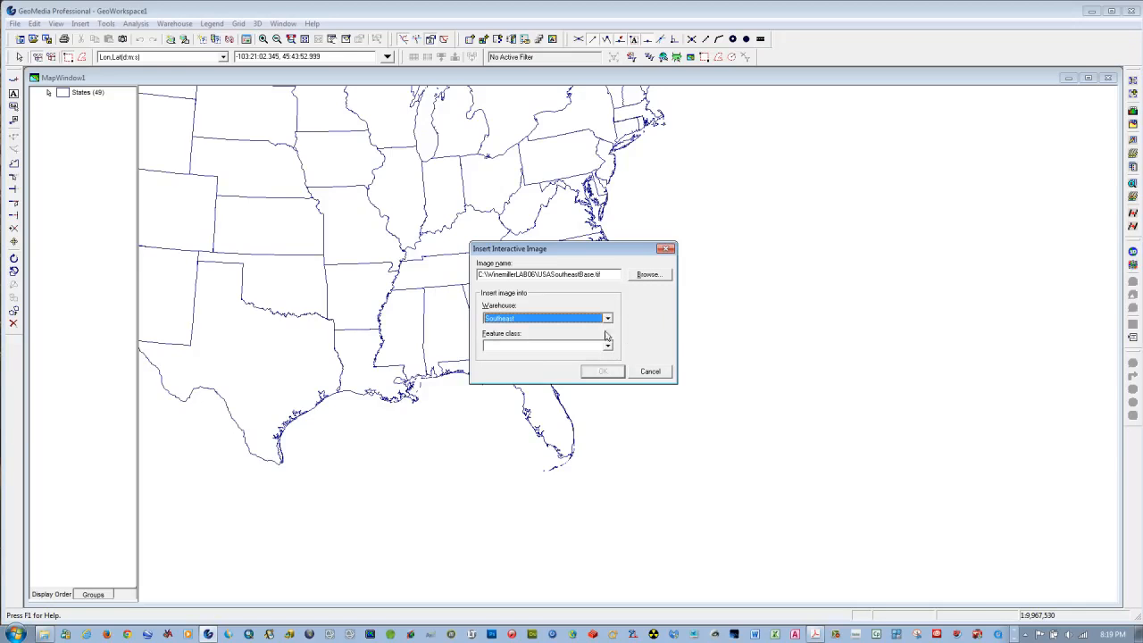
click(505, 346)
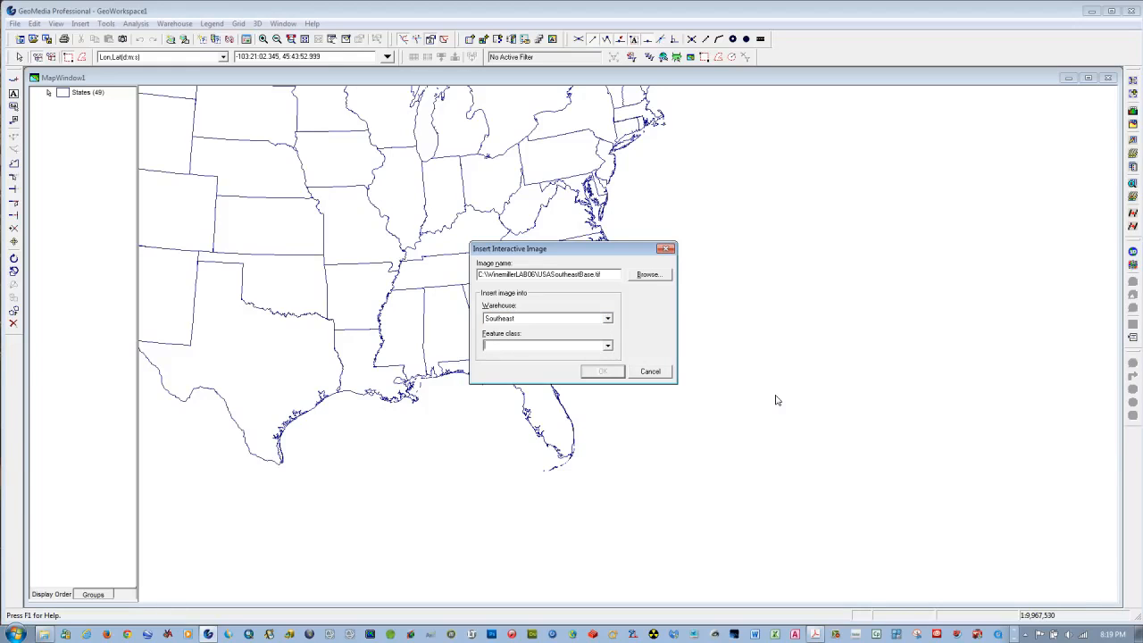
text(SoutheastBaseTIFF)
click(592, 372)
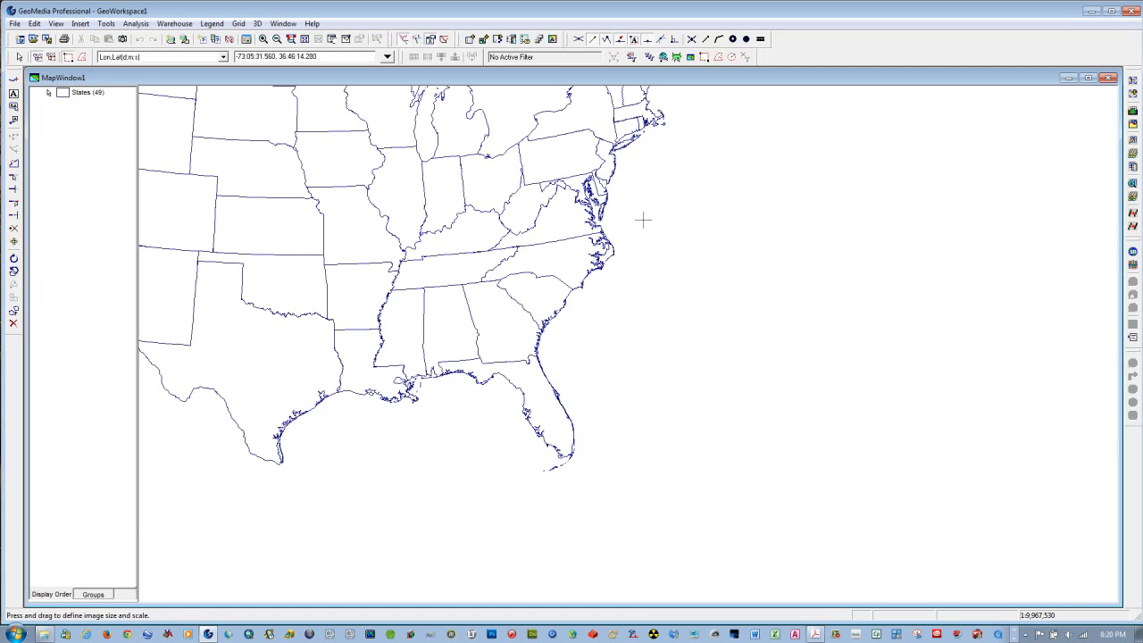
drag(643, 220, 1031, 541)
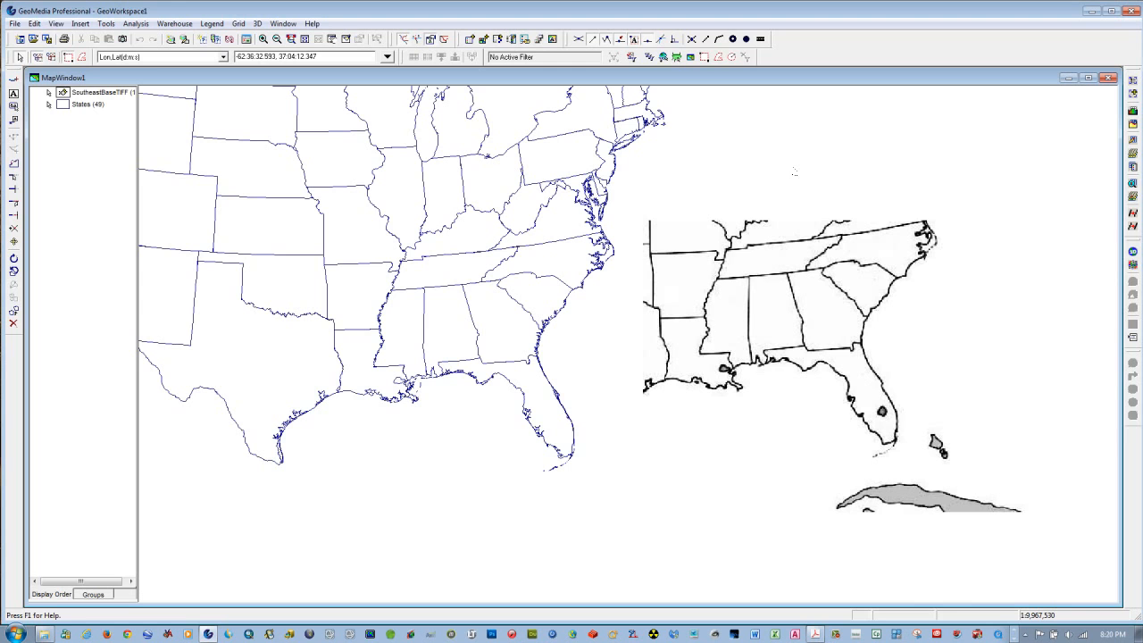
Select the inserted southeast image and set up a new image registration named Southeast
click(806, 360)
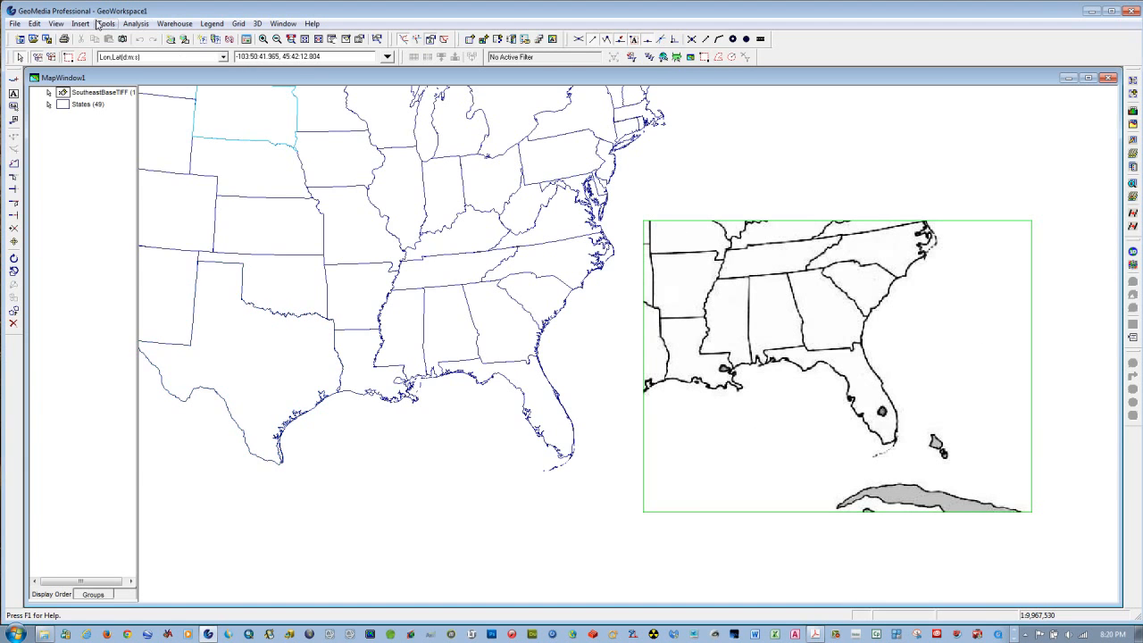
click(106, 23)
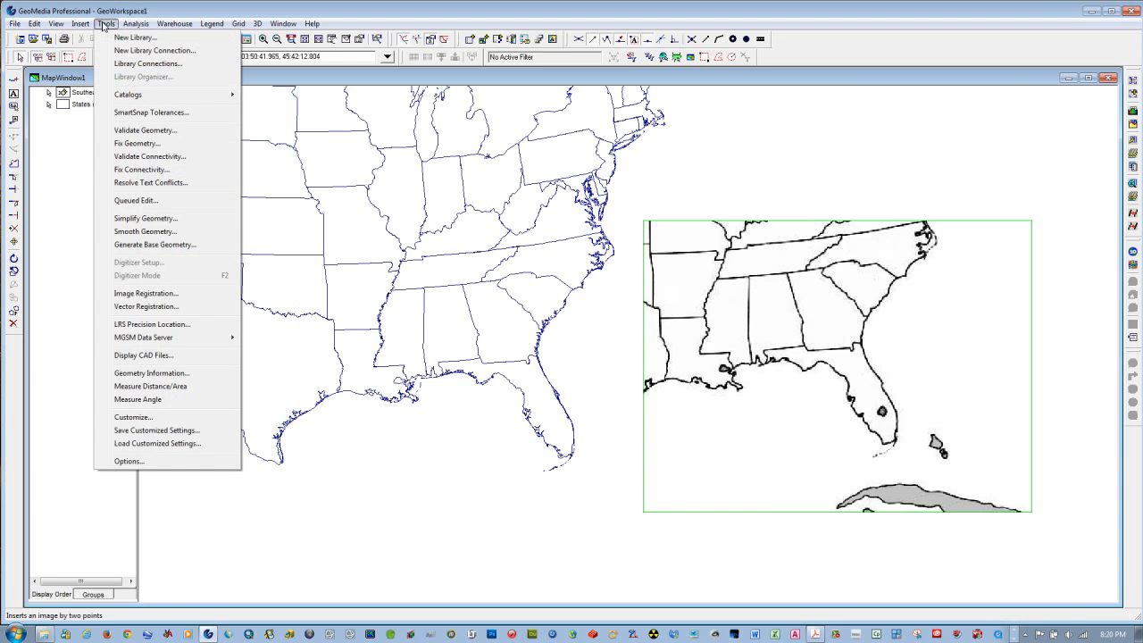
click(133, 293)
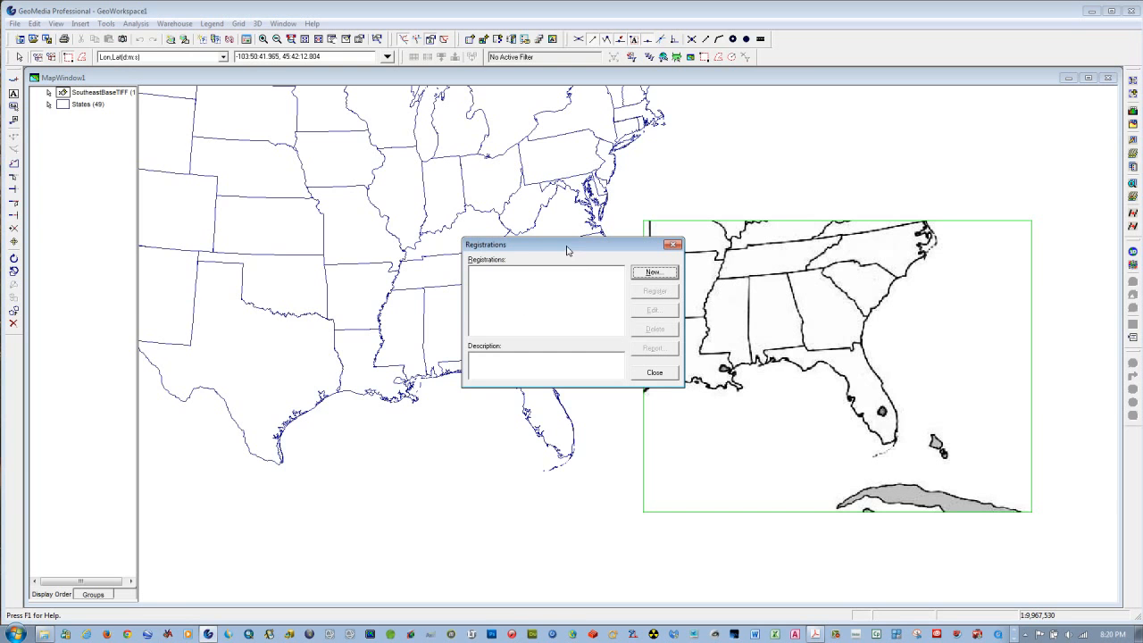
drag(572, 250, 190, 184)
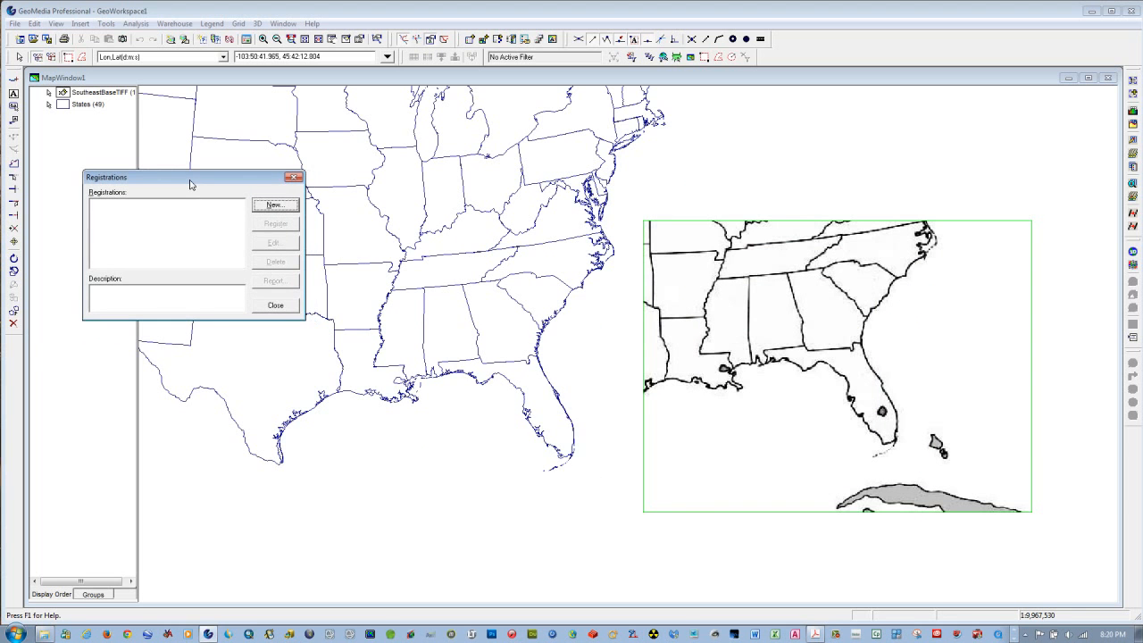
click(274, 206)
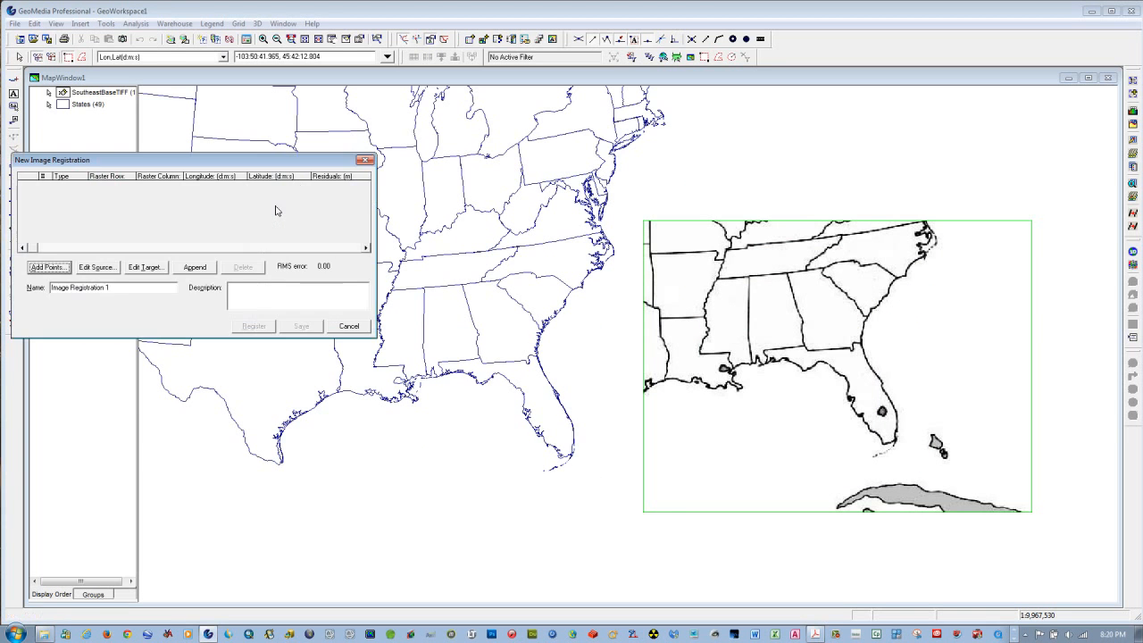
click(120, 284)
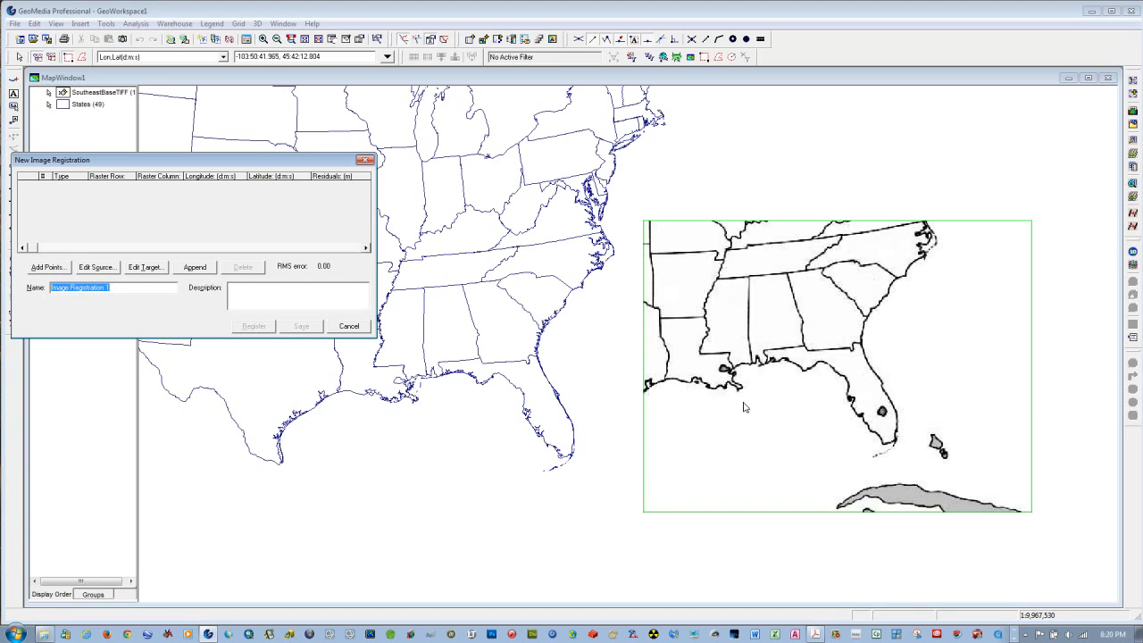
text(Southeast)
Match four image-to-map control points at Arkansas's northwest corner, the Carolinas' coastal border, Florida's southern tip and the Texas-Louisiana coastal border, and register the image
click(48, 270)
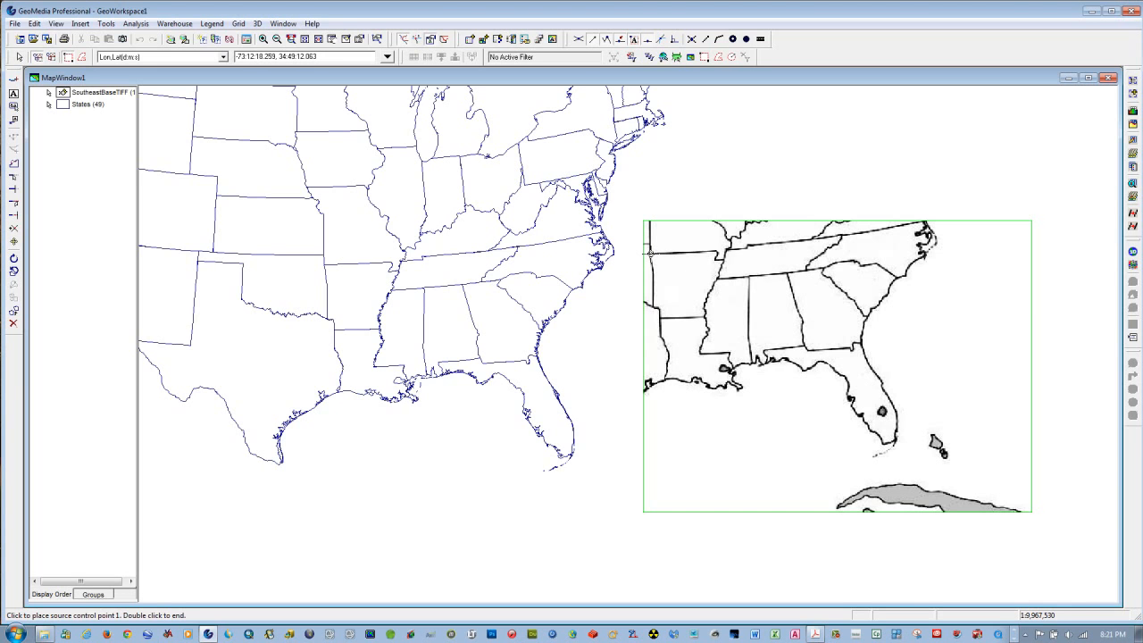
click(649, 254)
click(325, 266)
click(897, 277)
click(576, 294)
click(883, 444)
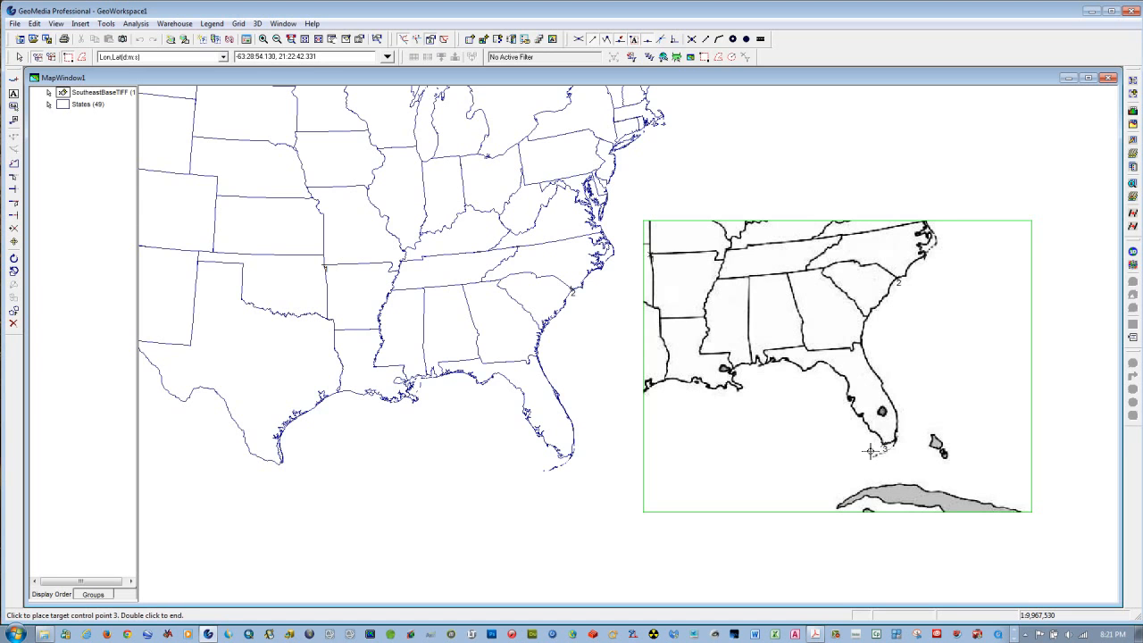
click(564, 462)
click(665, 381)
click(341, 393)
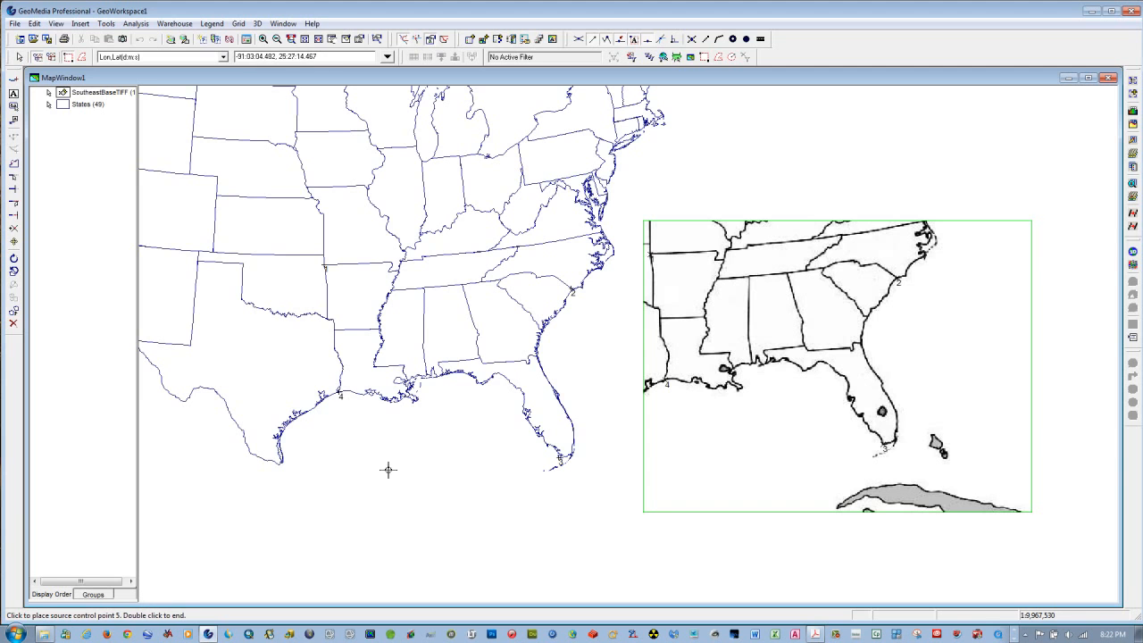
double_click(900, 147)
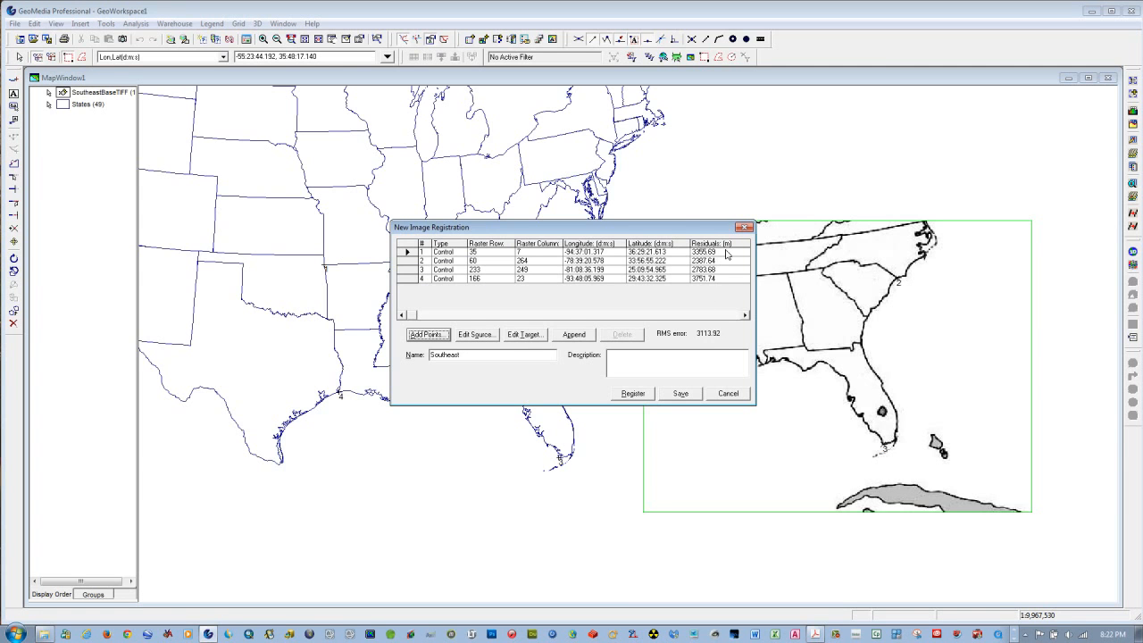
click(634, 394)
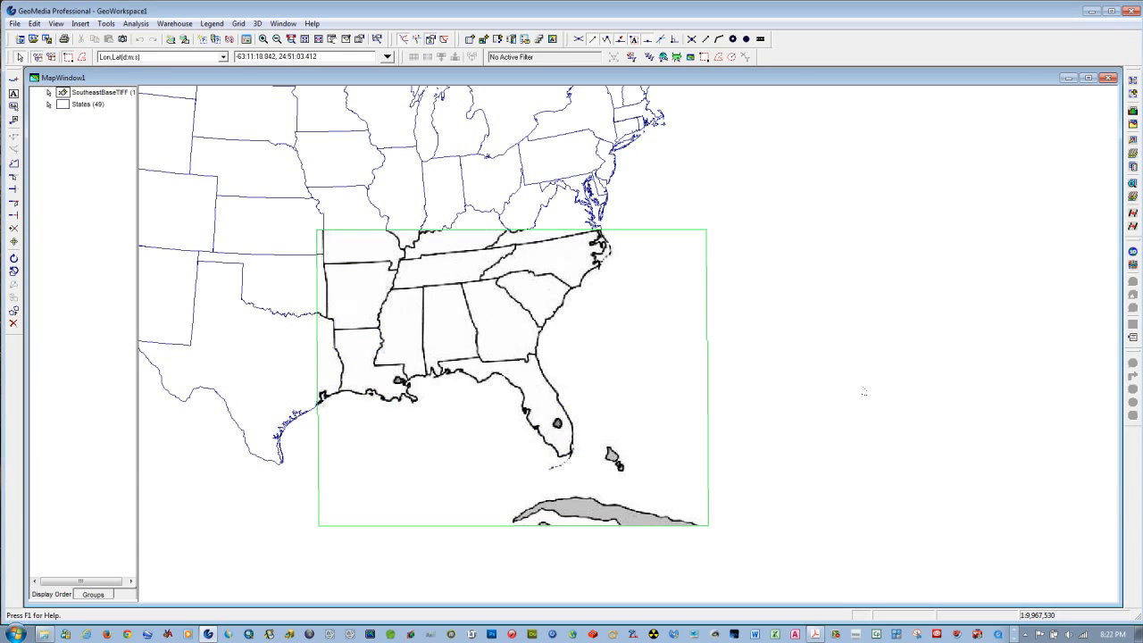
Restyle the States boundaries with a thicker red line and move States above SoutheastBaseTIFF in the legend's display order
double_click(67, 106)
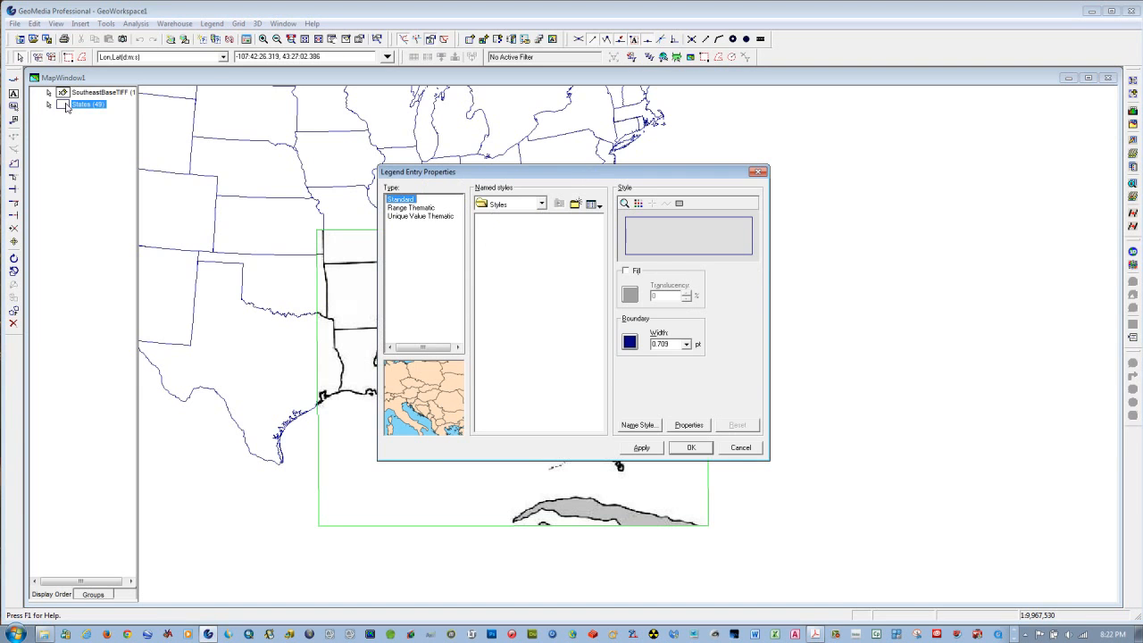
click(631, 342)
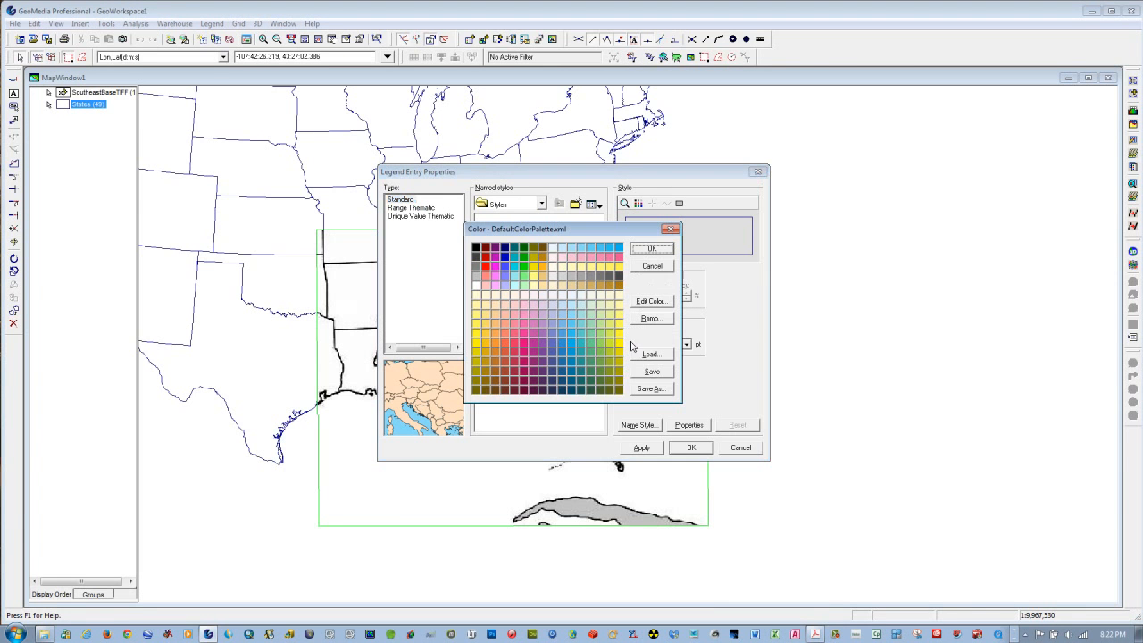
click(486, 267)
click(661, 251)
click(686, 344)
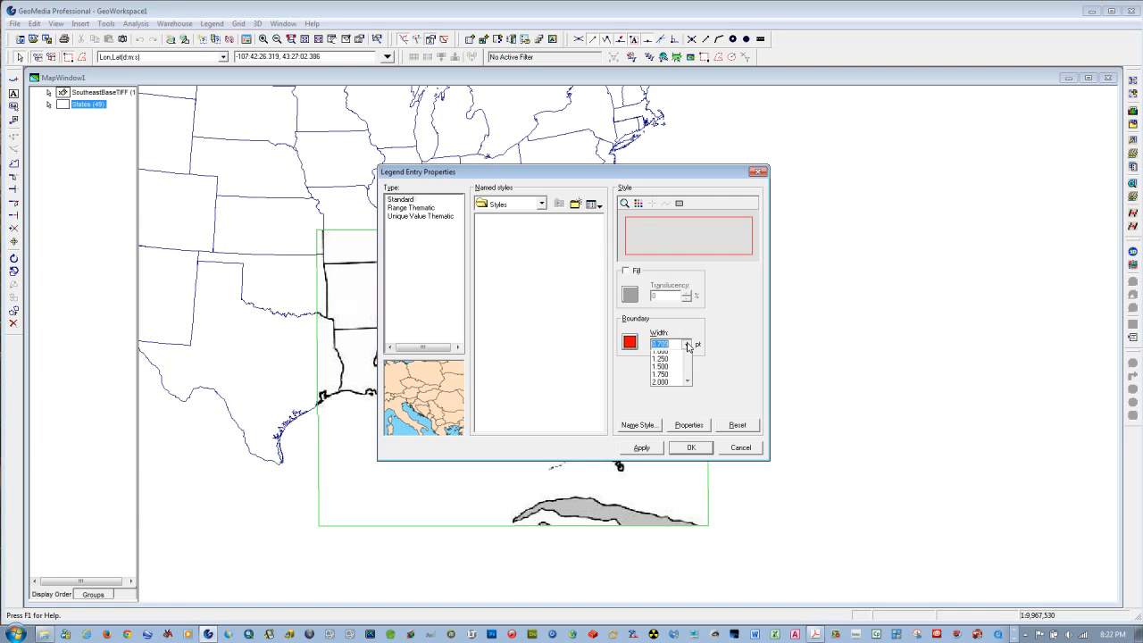
click(660, 409)
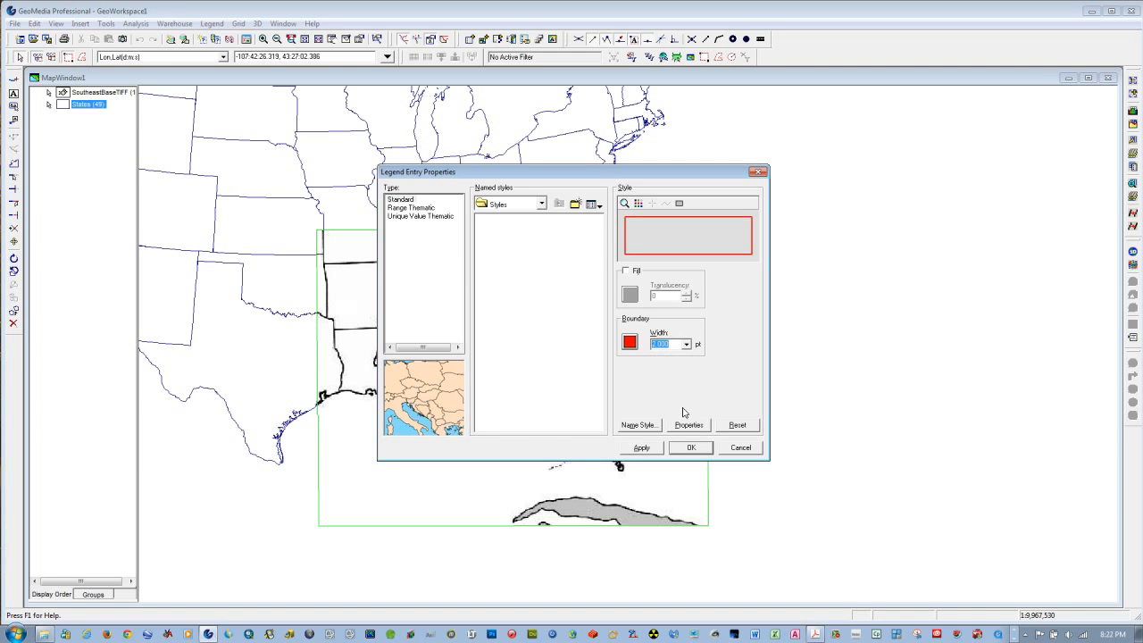
click(644, 448)
click(692, 447)
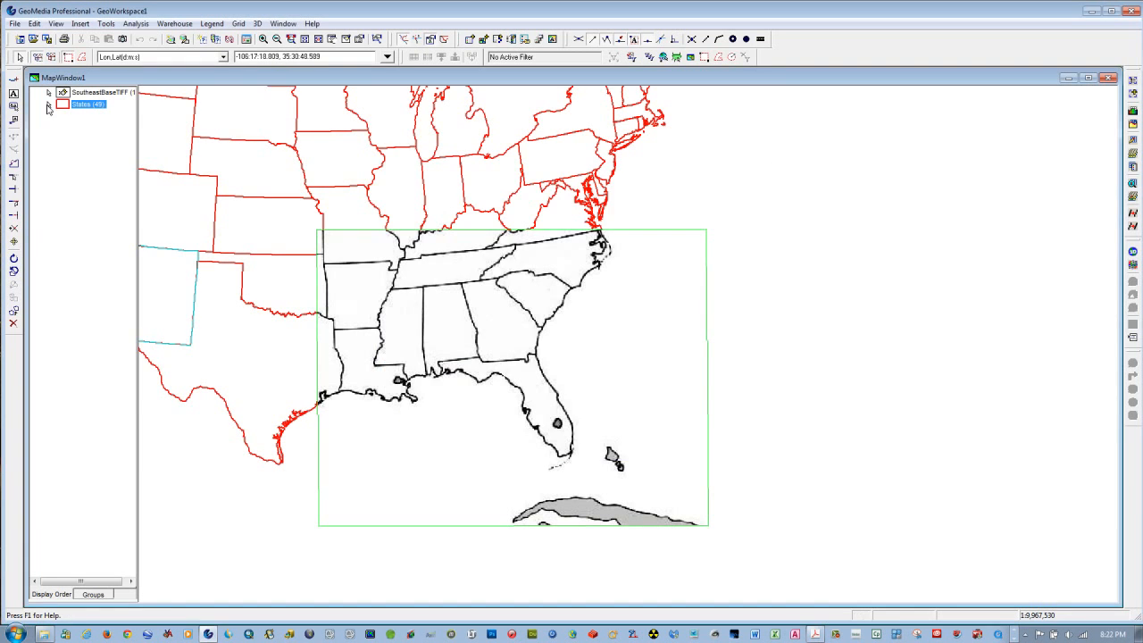
drag(62, 108, 63, 93)
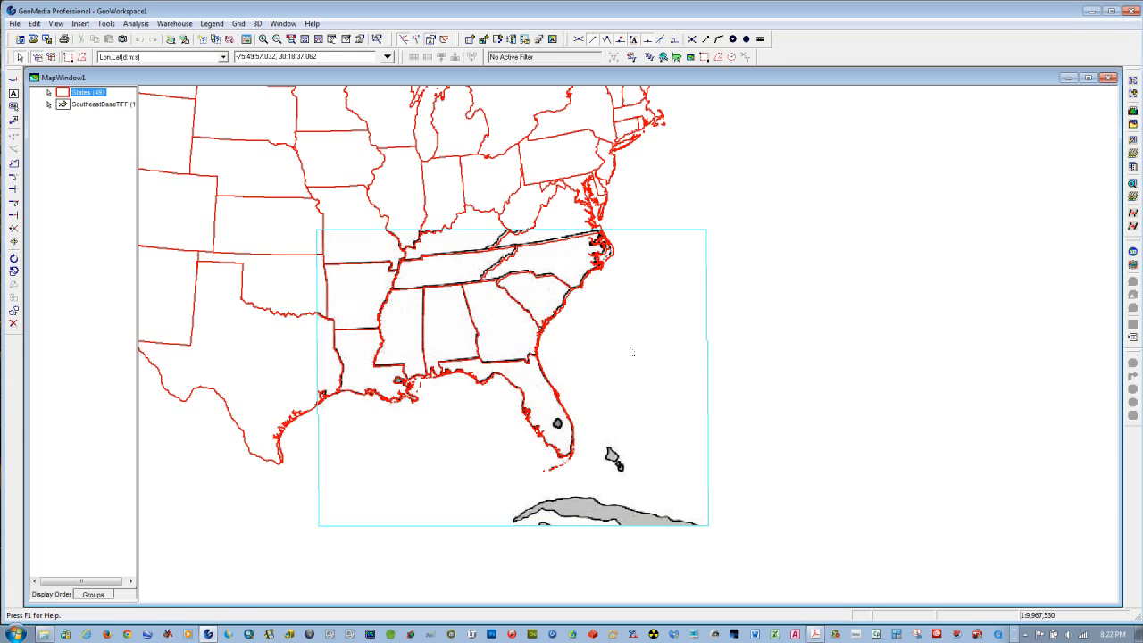
Select the southeast image, edit its Southeast registration and delete control point 2 at the Carolinas' coastal border
click(630, 344)
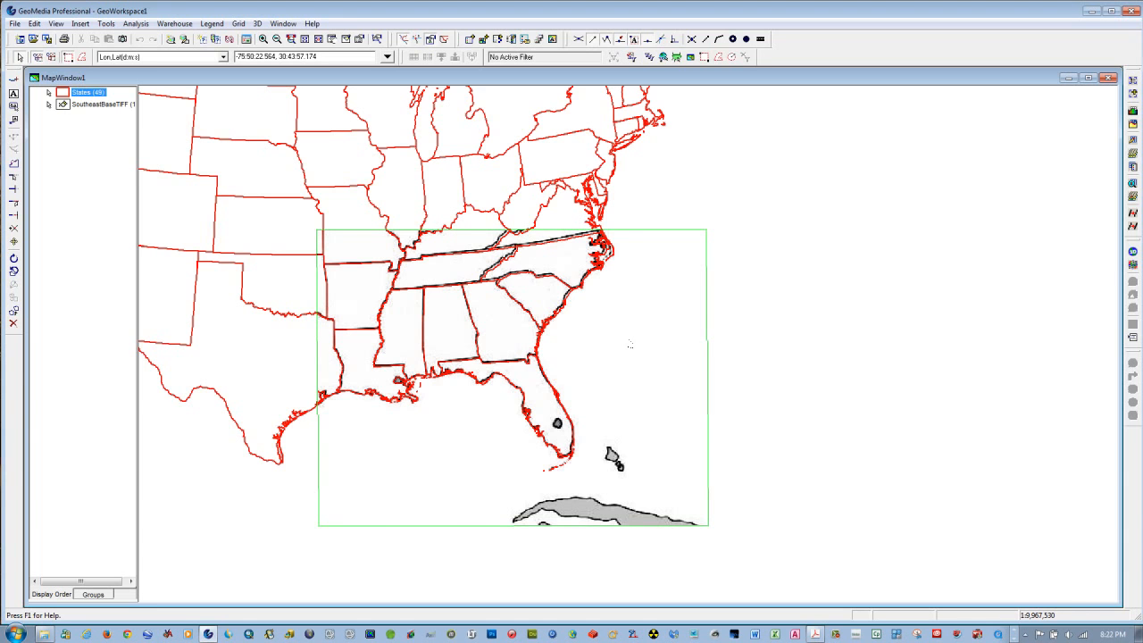
click(107, 24)
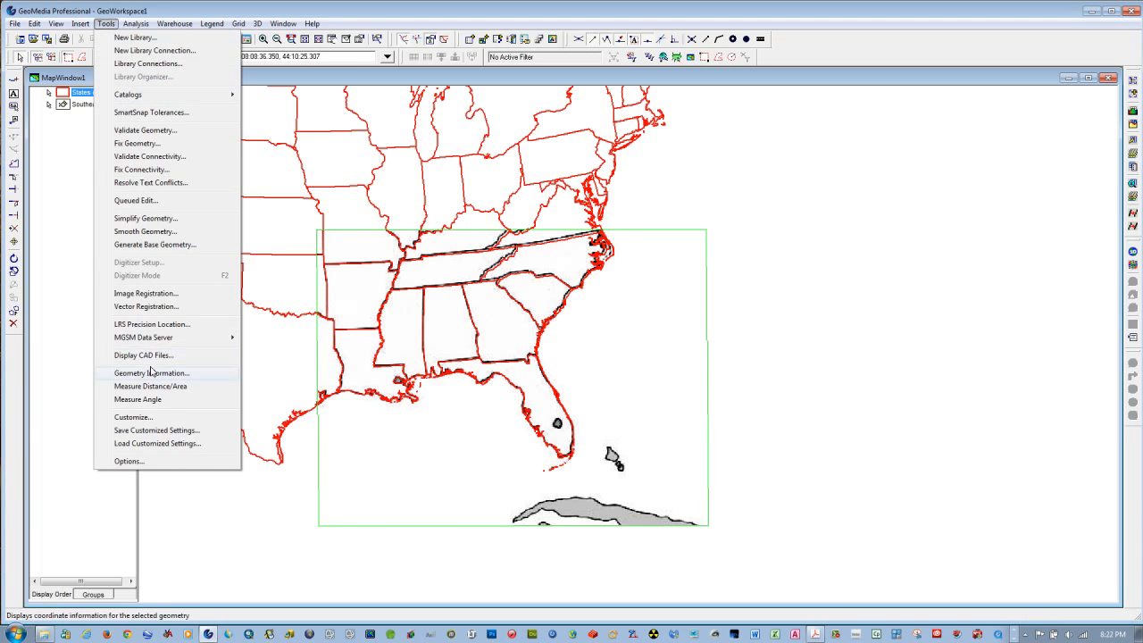
click(130, 294)
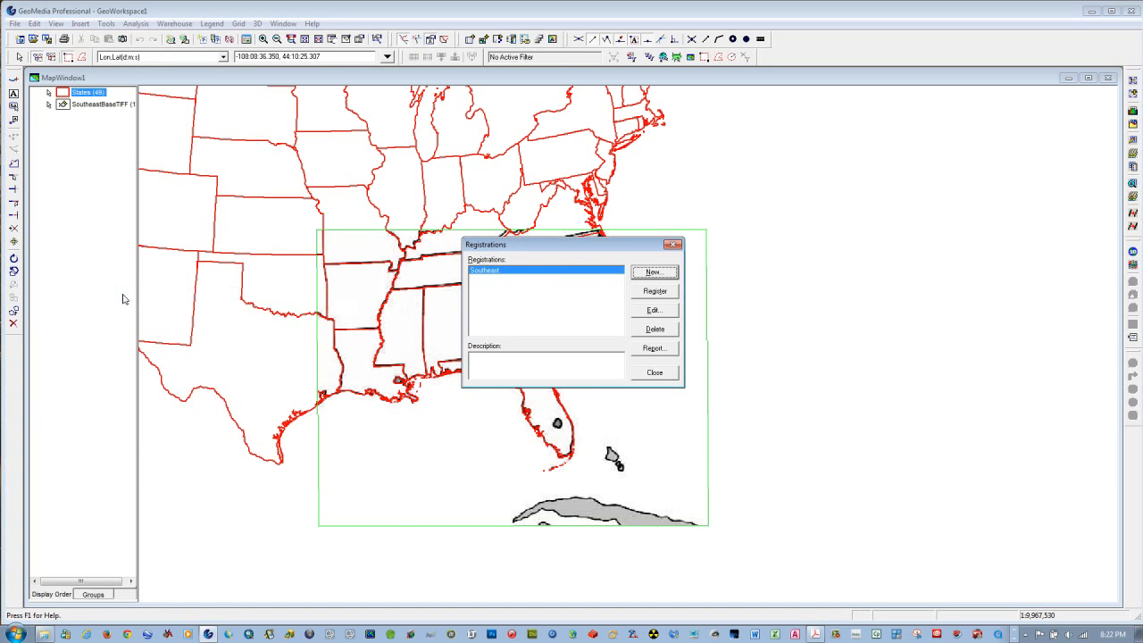
click(653, 312)
drag(587, 231, 937, 127)
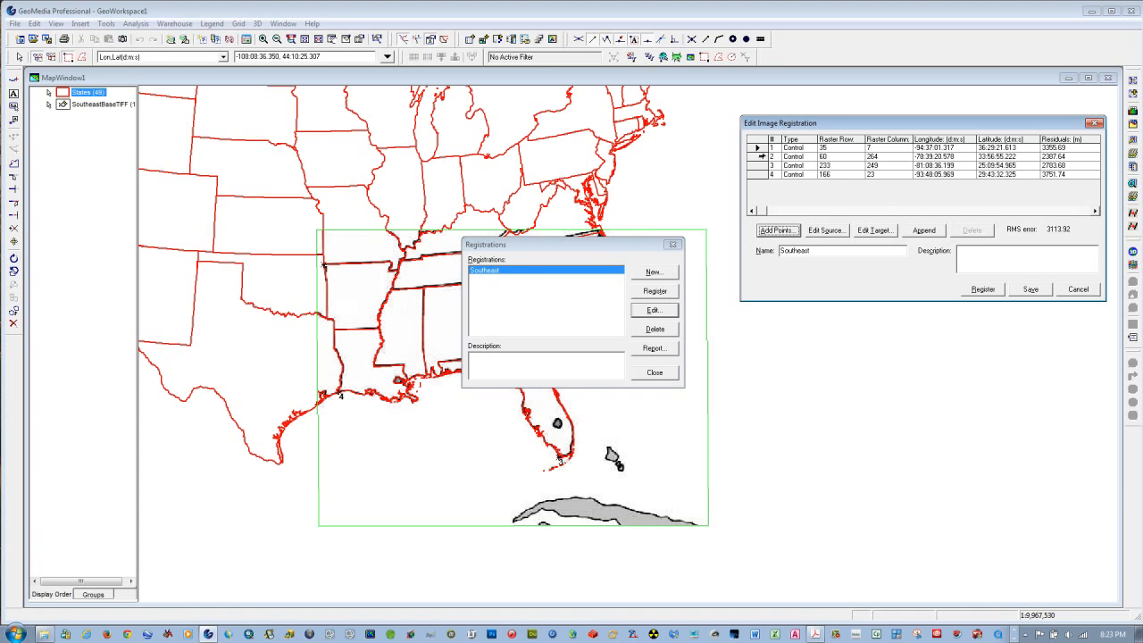
click(761, 156)
click(967, 232)
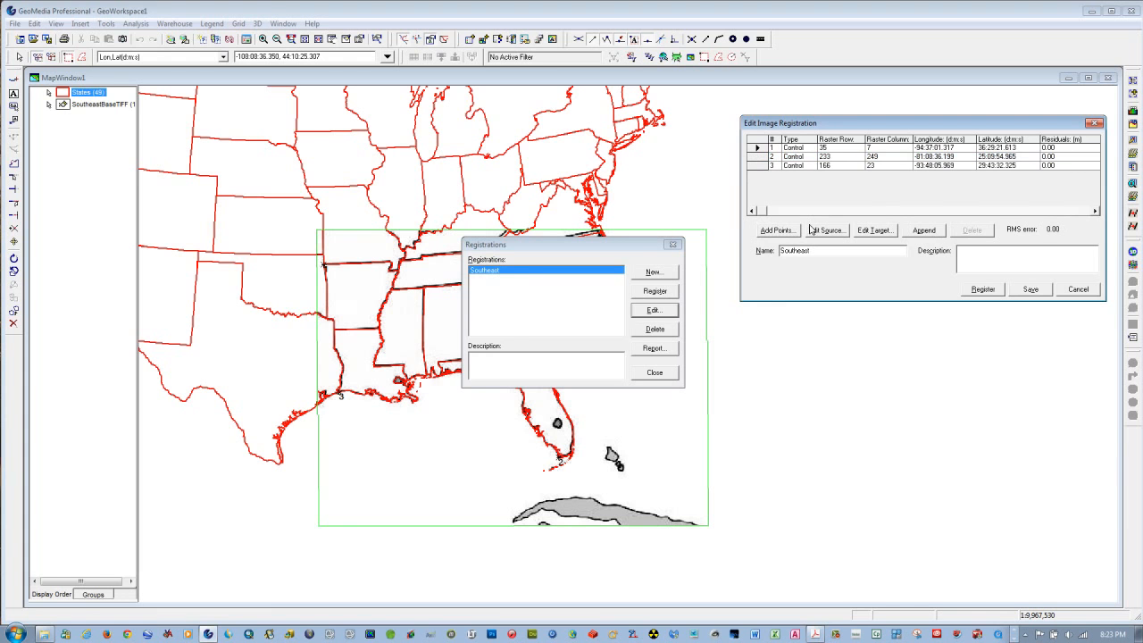
Add a replacement control point matching the image to the map at the Carolinas' coastal border, and register the image again
click(785, 230)
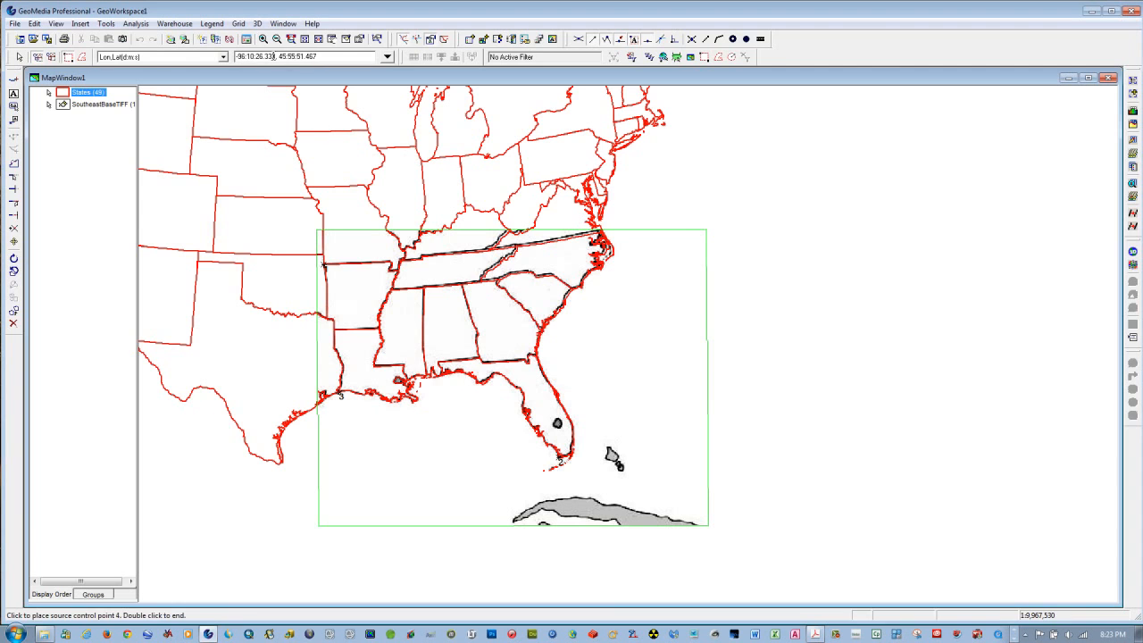
click(263, 40)
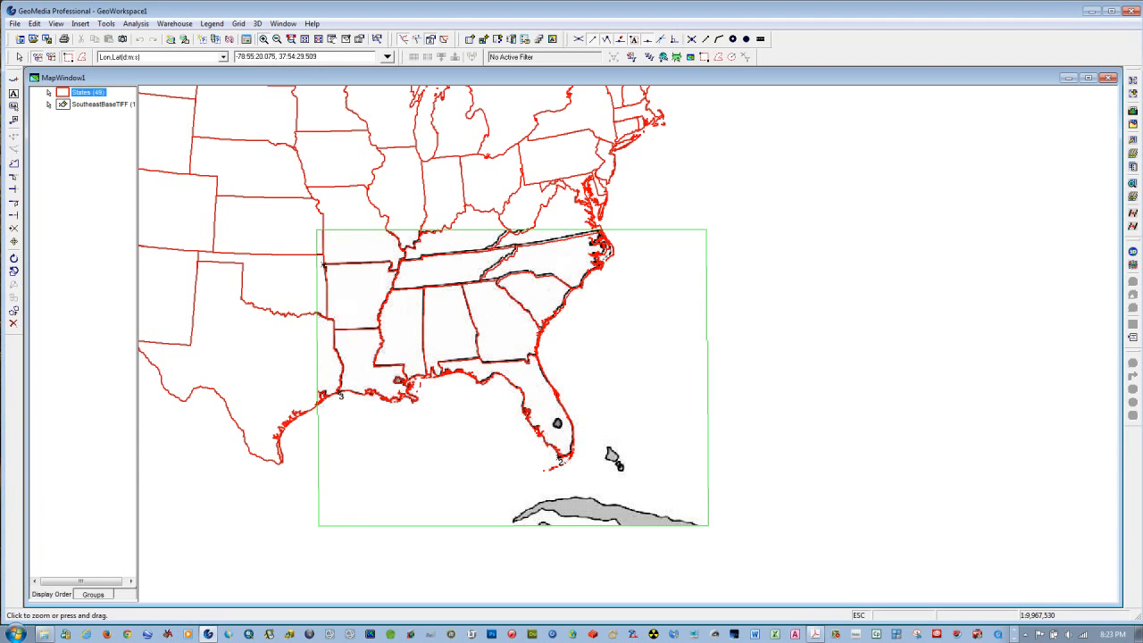
drag(538, 255, 620, 323)
key(Escape)
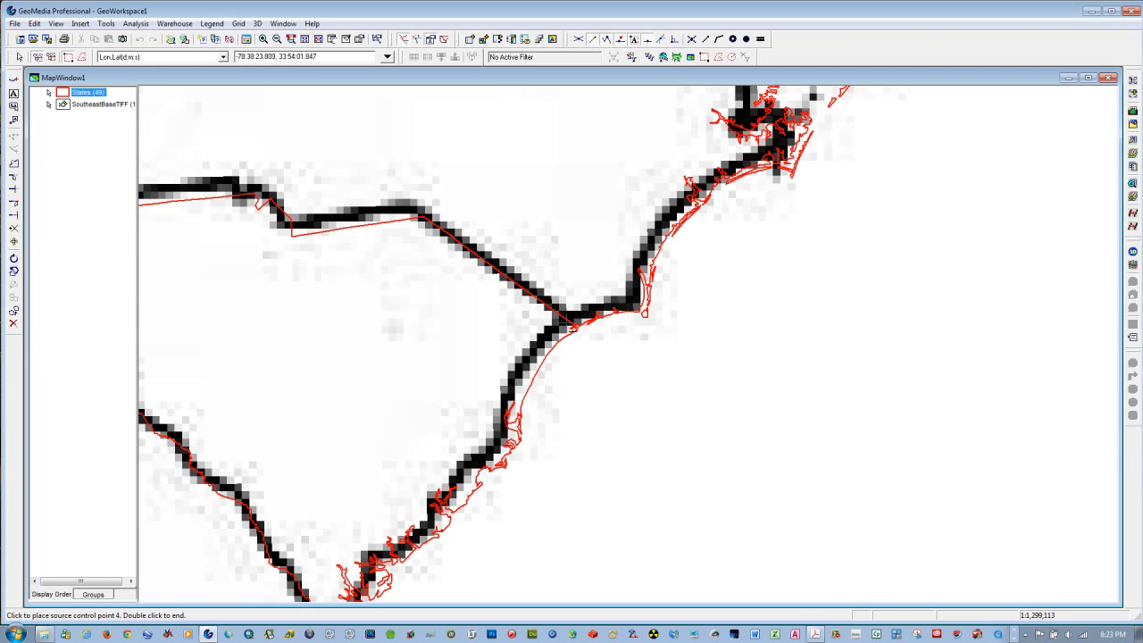
click(566, 321)
click(582, 332)
click(302, 43)
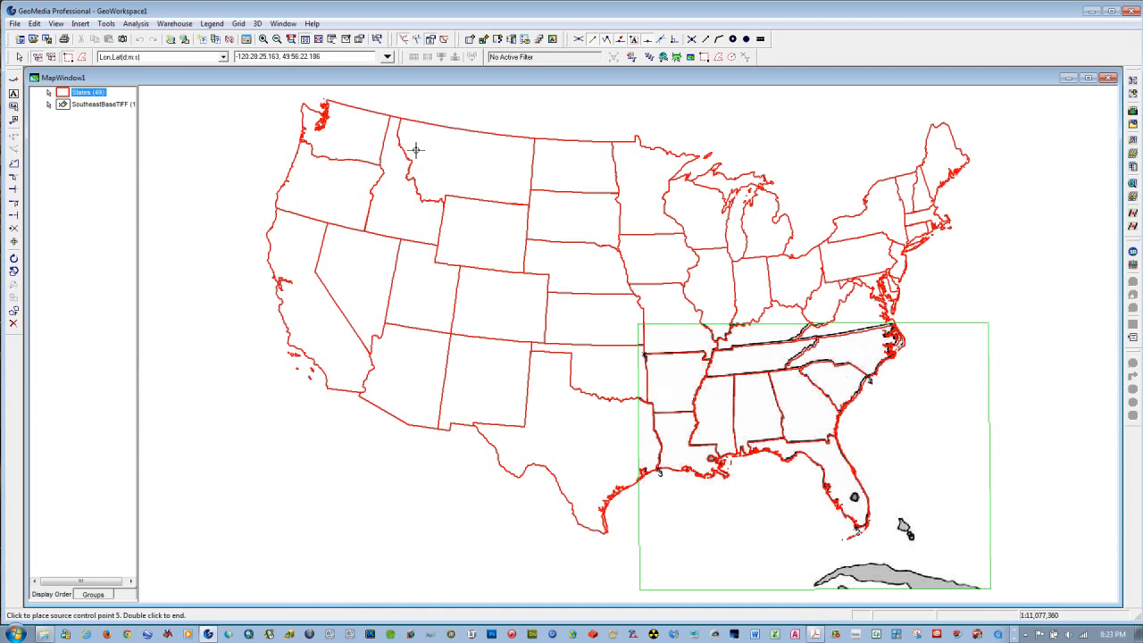
double_click(1055, 367)
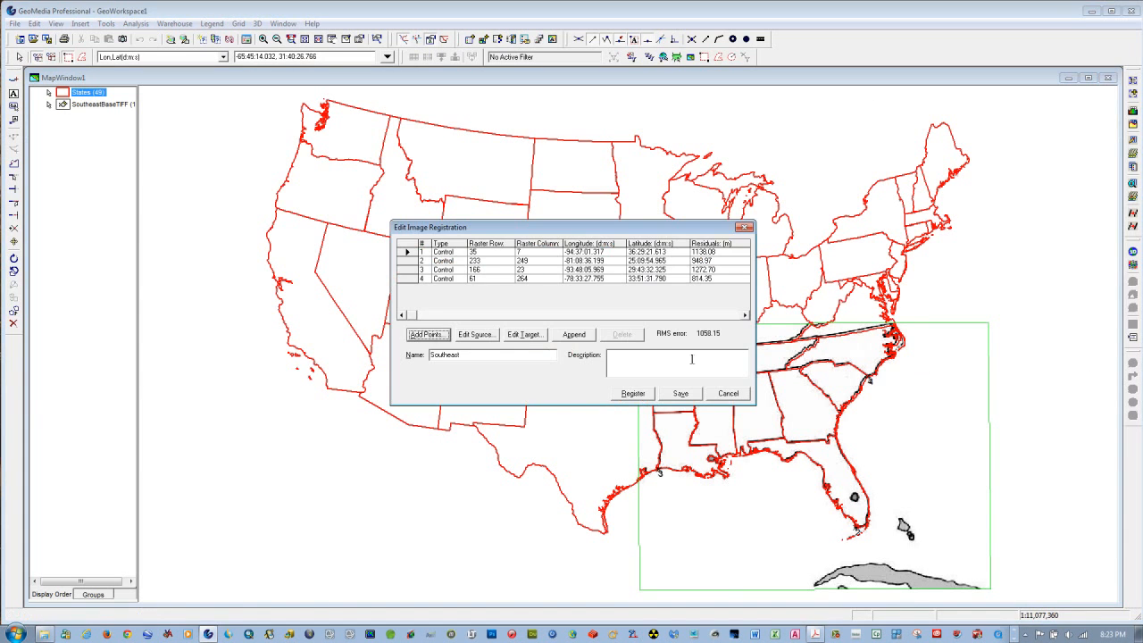
click(635, 396)
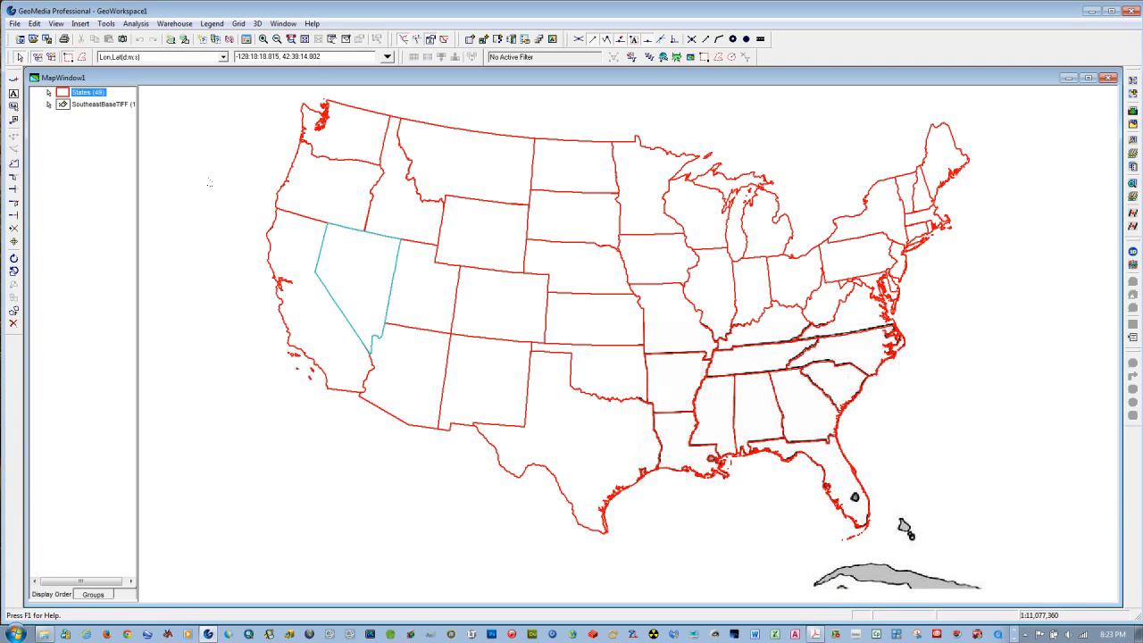
Turn off the display of States and fit the map view to the southeast image
click(64, 160)
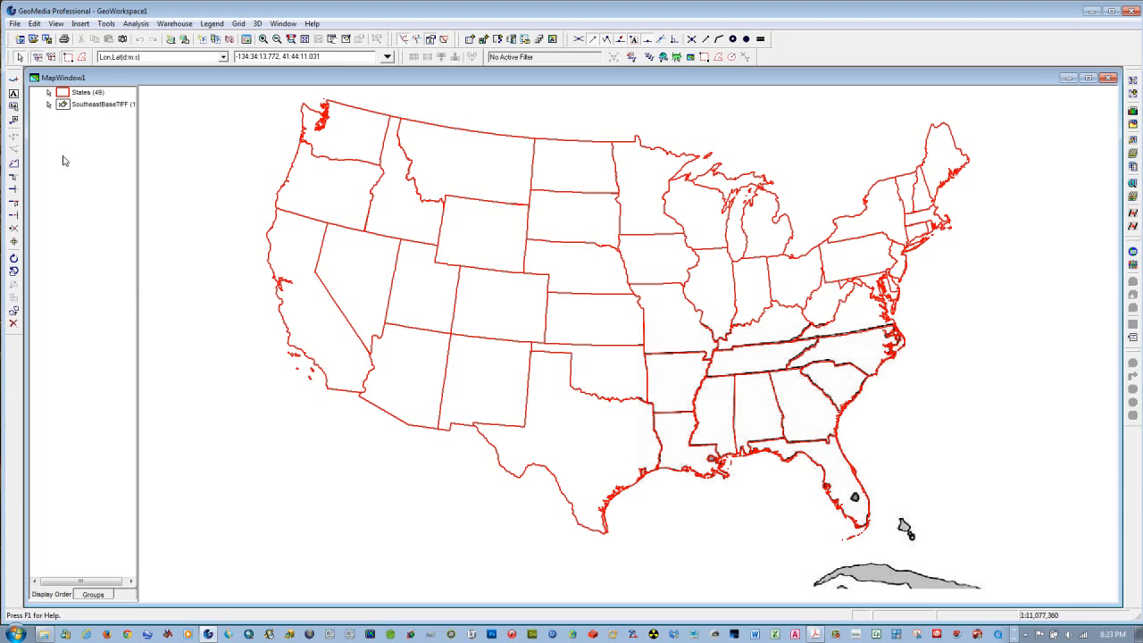
right_click(62, 95)
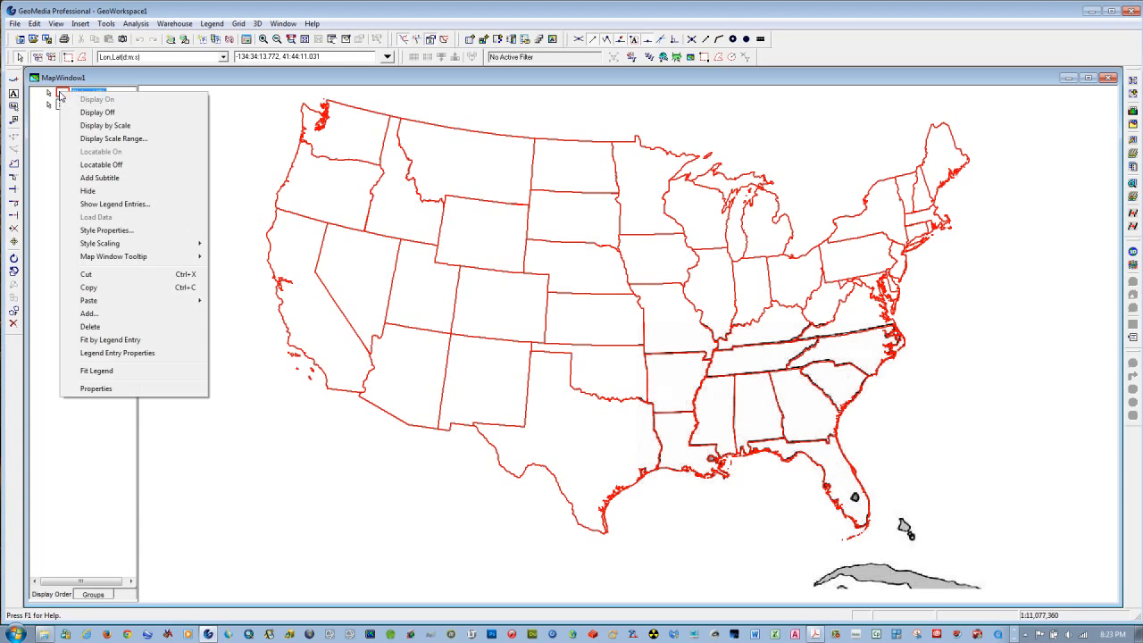
click(85, 113)
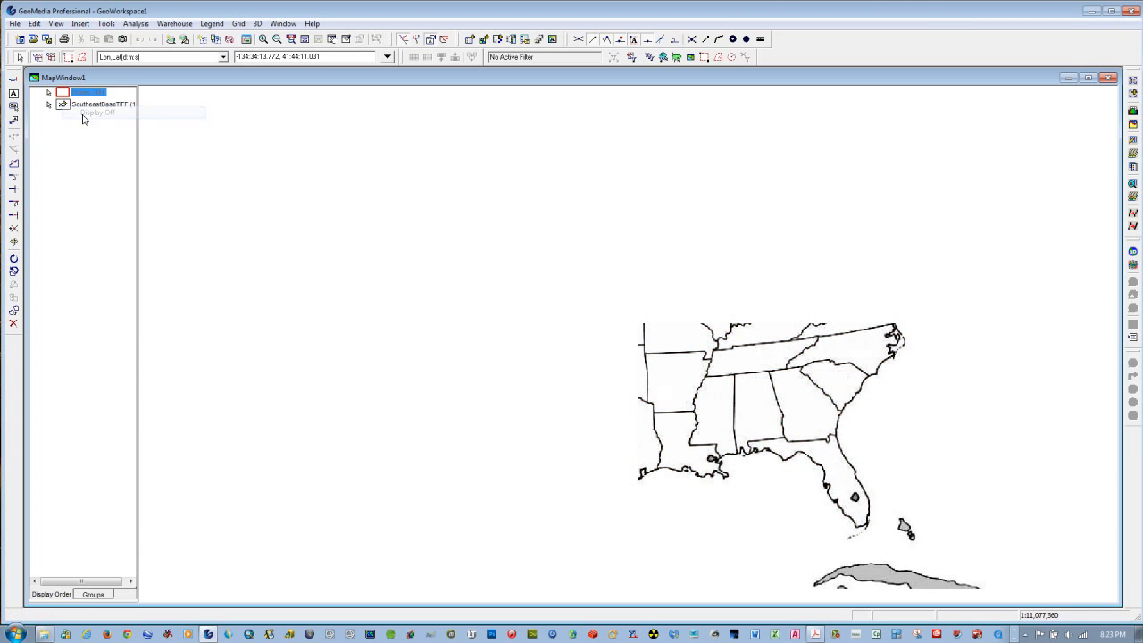
click(305, 39)
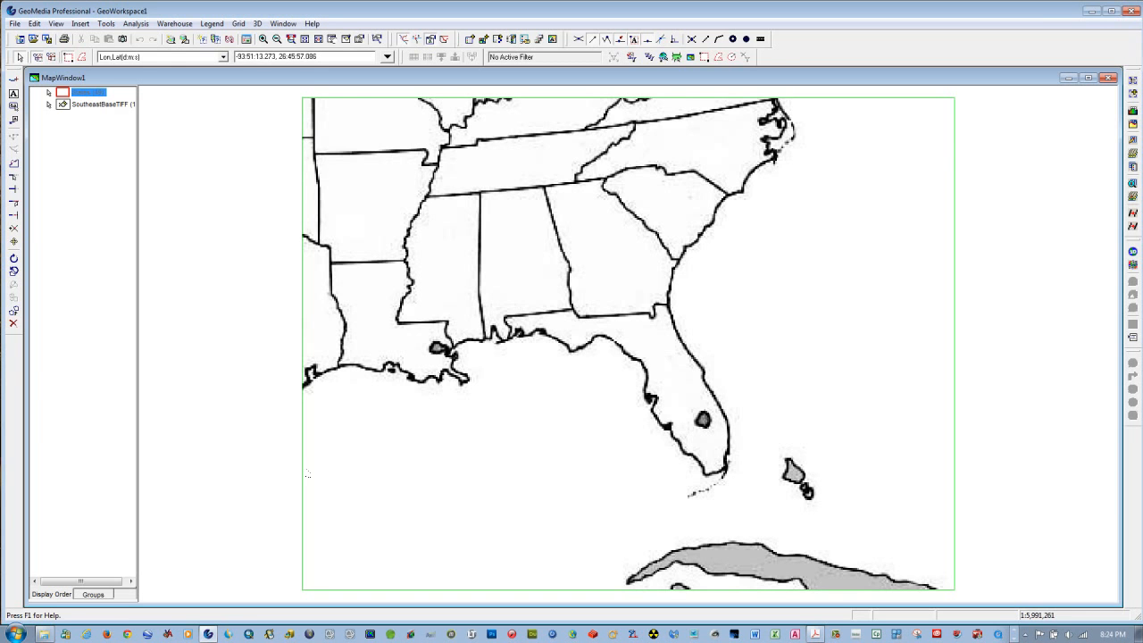
Start outputting the selected southeast image to GeoTIFF and choose the LAB06 folder on the C: drive as destination
click(174, 24)
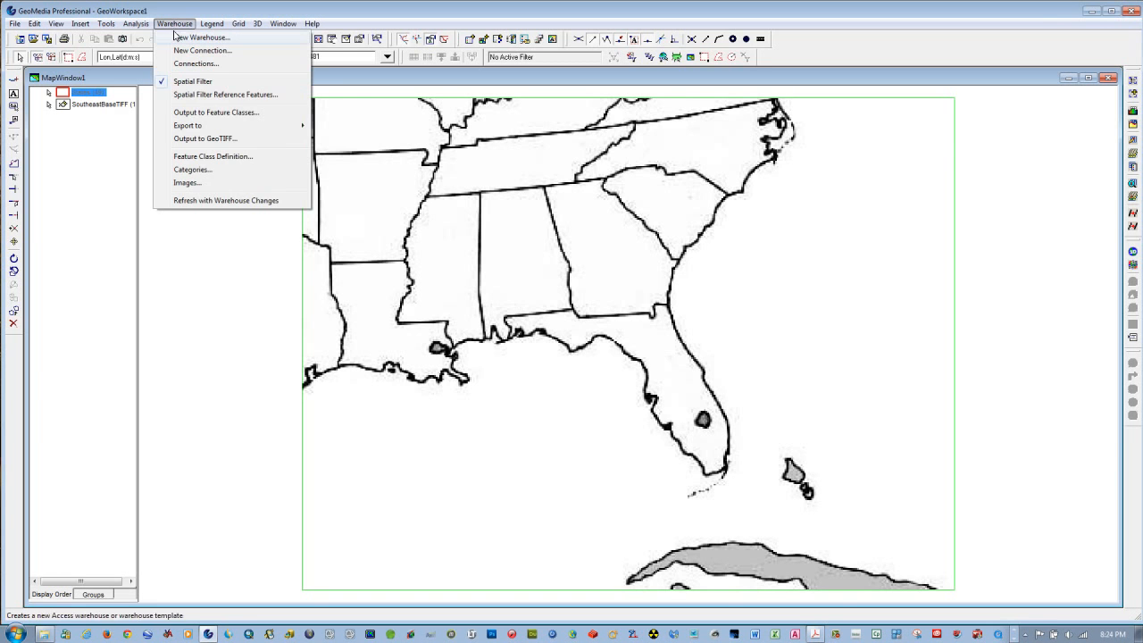
click(193, 139)
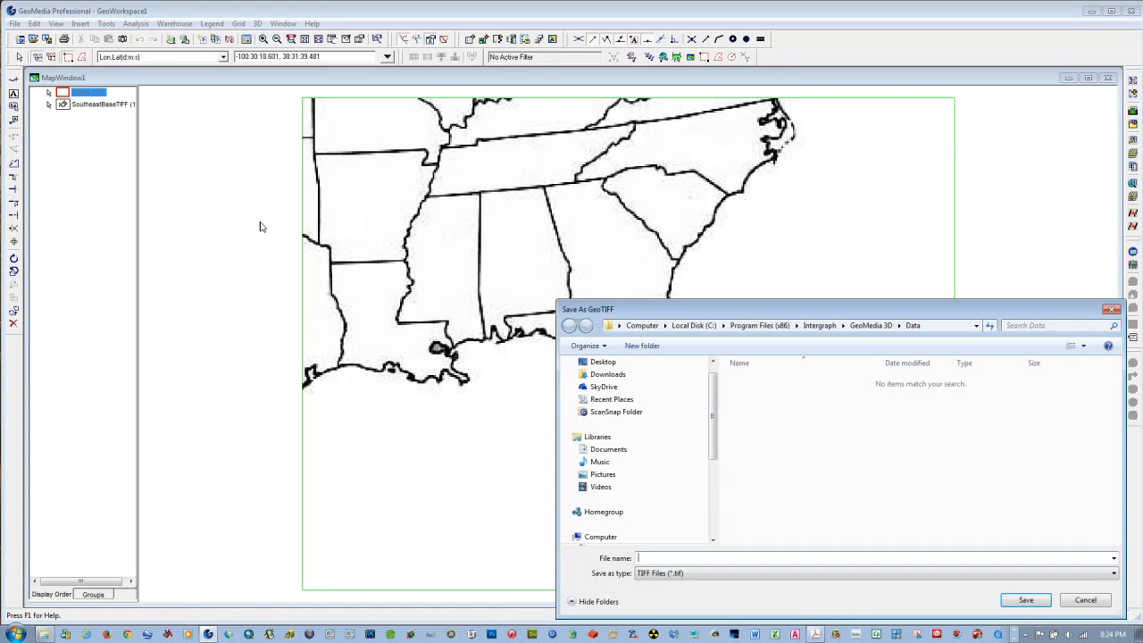
drag(777, 310, 481, 193)
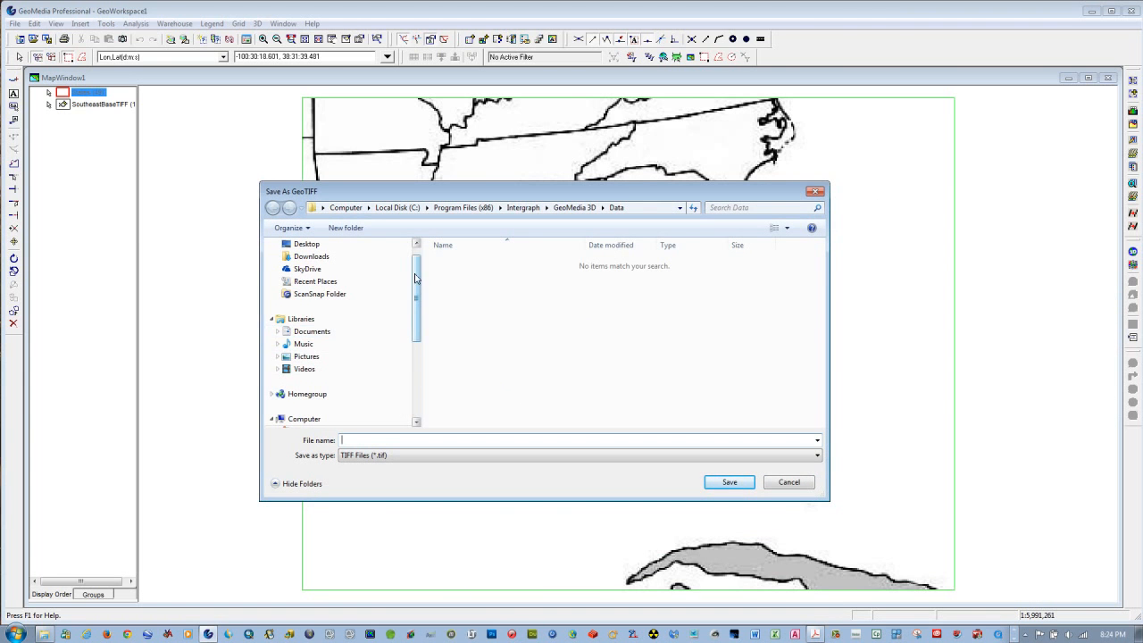
drag(414, 278, 416, 258)
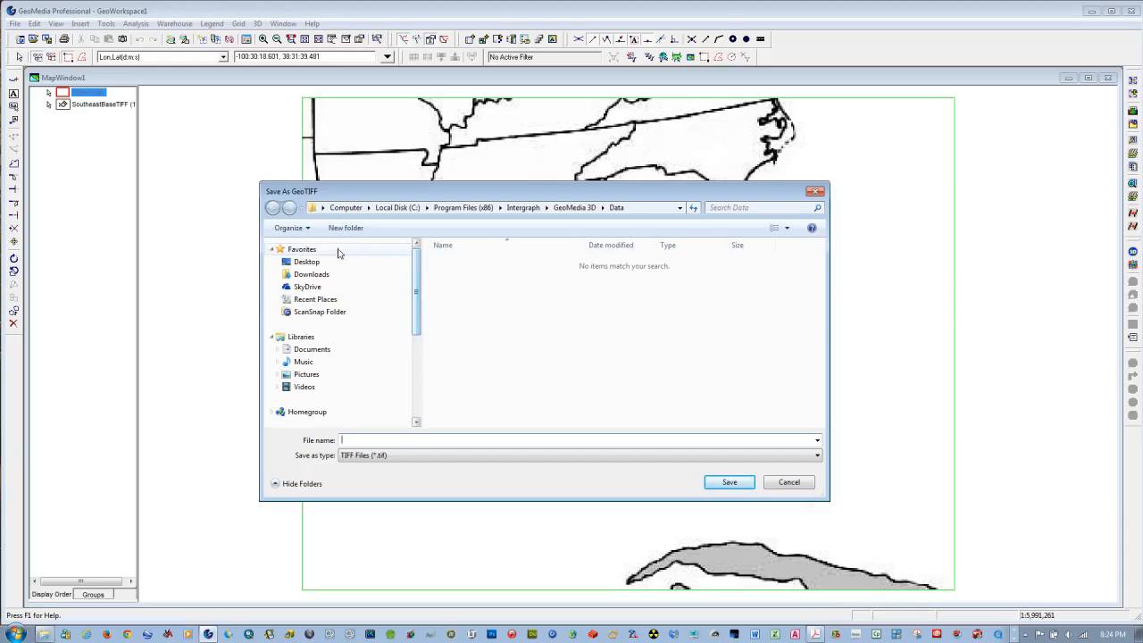
drag(417, 319, 416, 358)
click(317, 369)
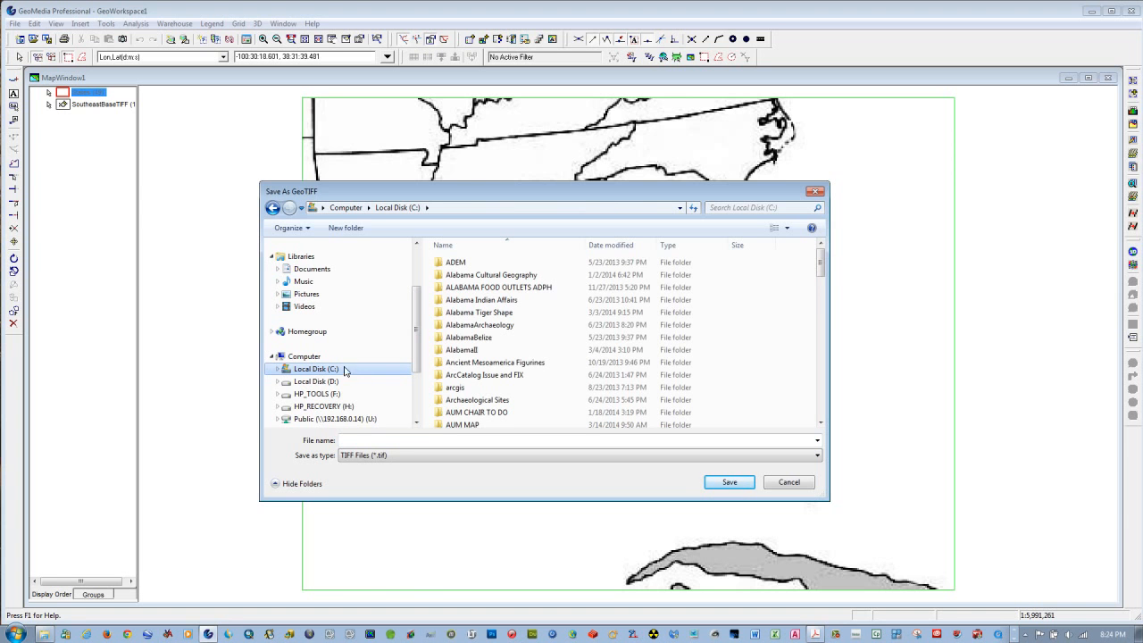
drag(819, 266, 820, 375)
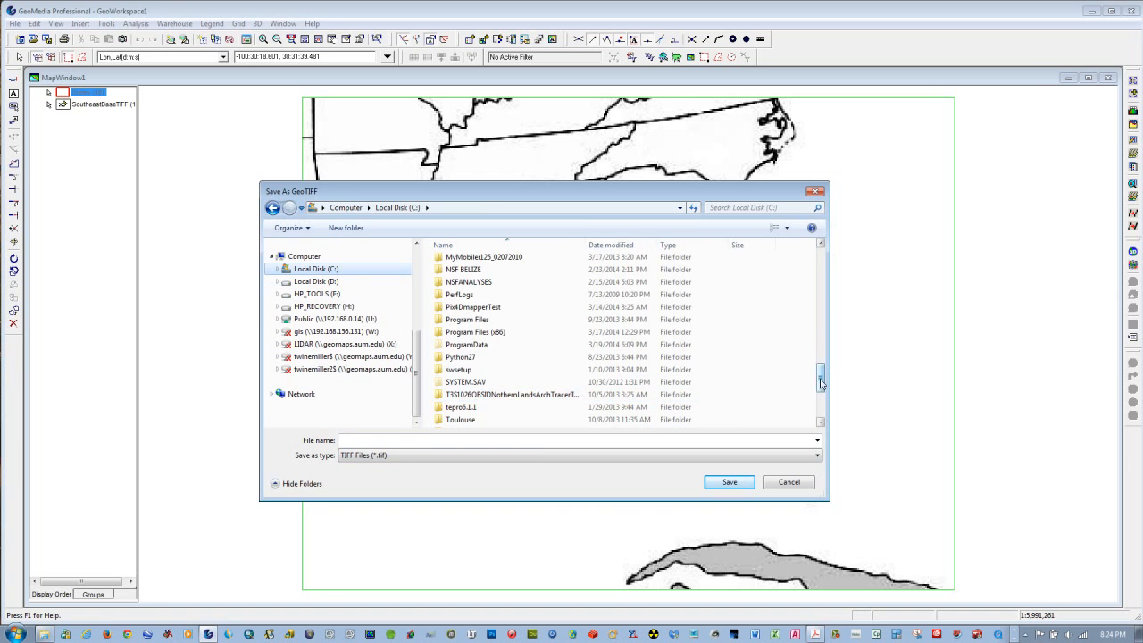
scroll(507, 398, down, 4)
double_click(493, 407)
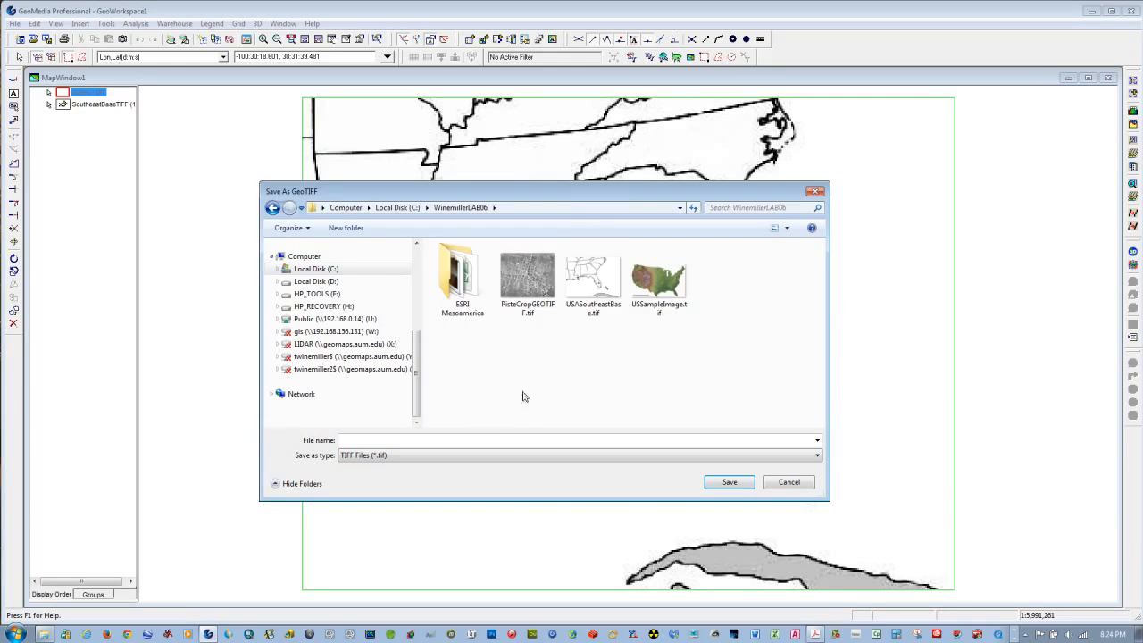
Save the GeoTIFF under the file name USASoutheastBaseGEOTIFF
click(590, 272)
click(400, 441)
click(400, 441)
drag(400, 440, 447, 444)
text(GEOTIFF)
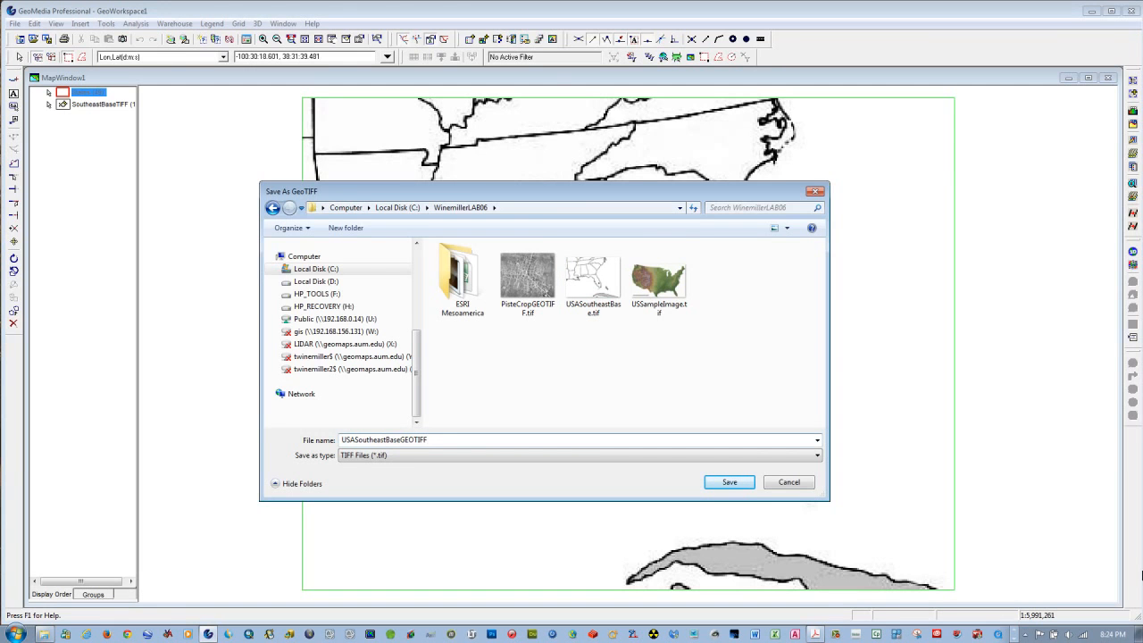
click(717, 485)
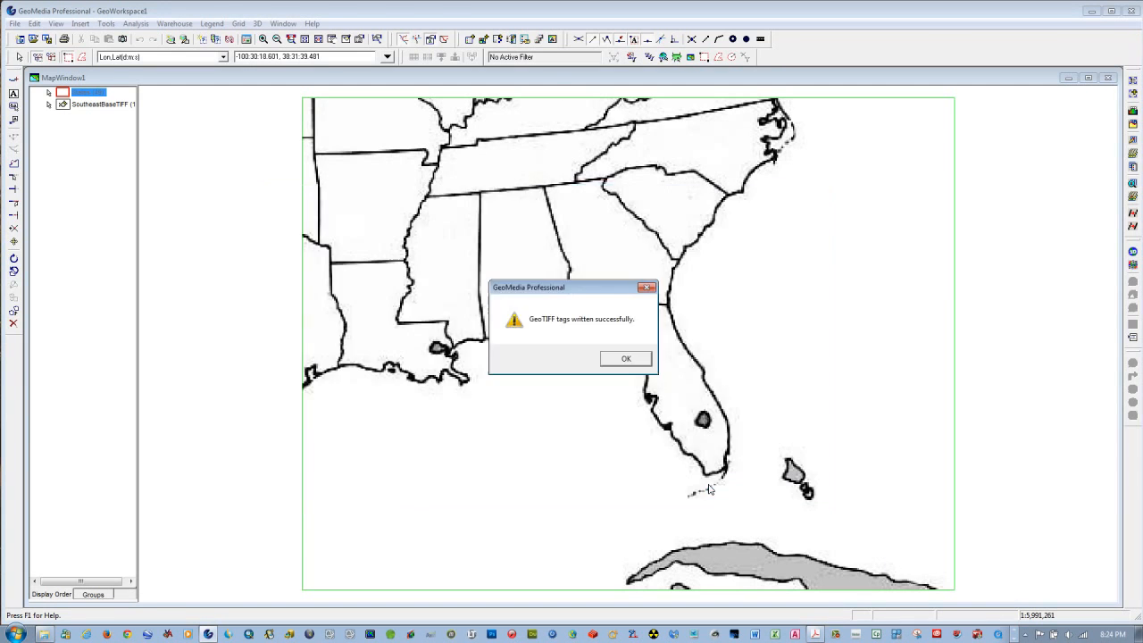
click(626, 359)
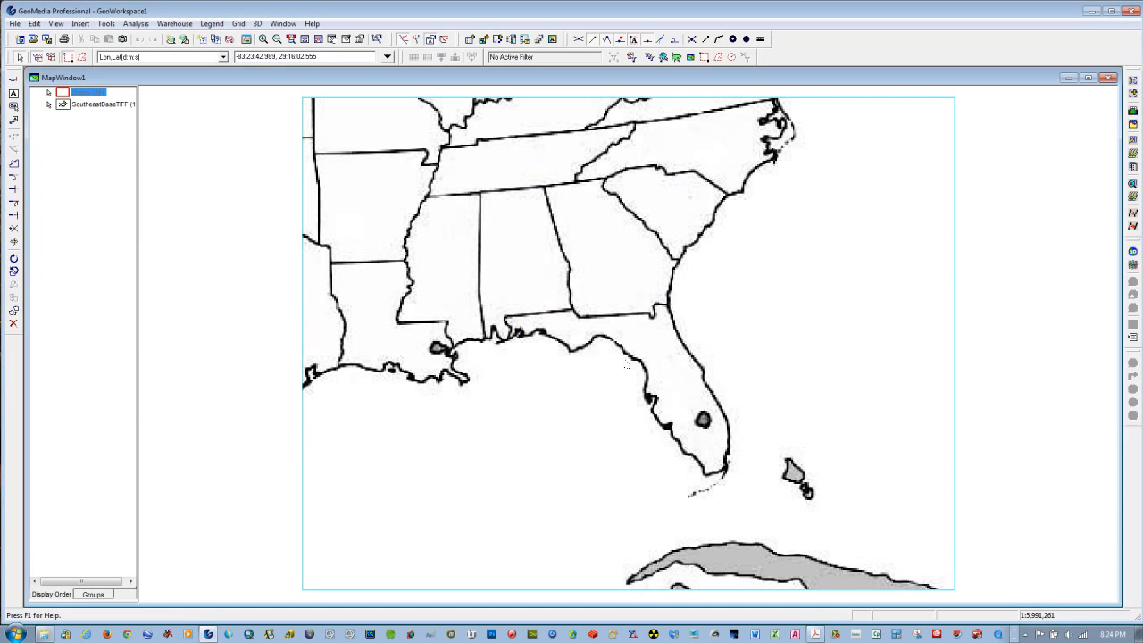
Turn off the display of SoutheastBaseTIFF and start inserting georeferenced images
right_click(60, 111)
click(90, 131)
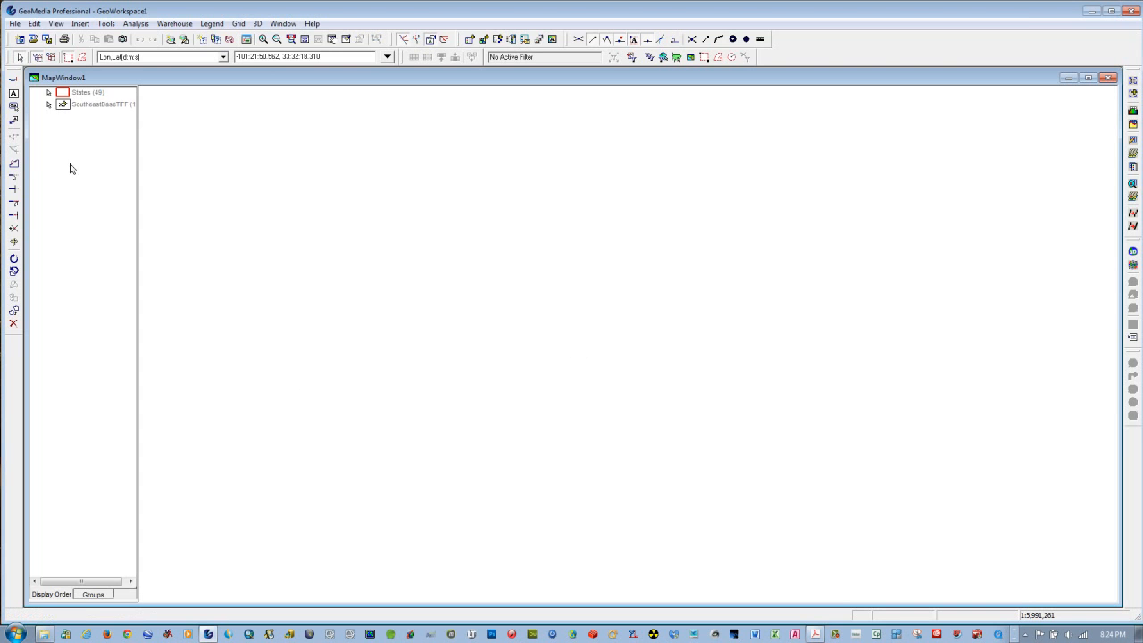
click(81, 25)
click(116, 64)
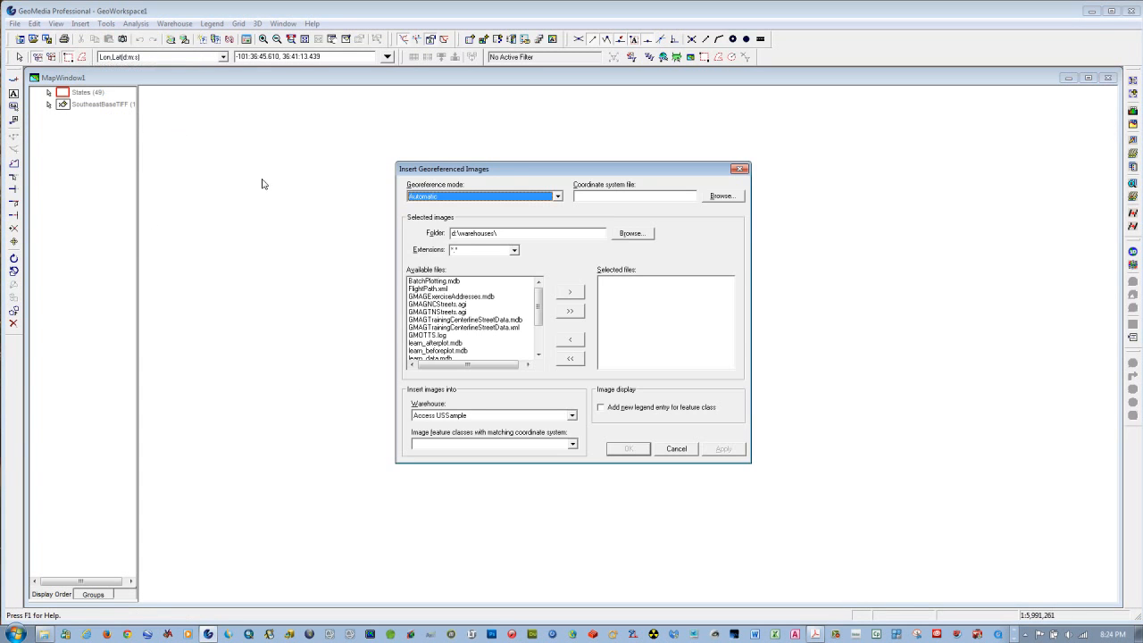
Set the source folder for the georeferenced images to the LAB06 folder on the C: drive
click(634, 235)
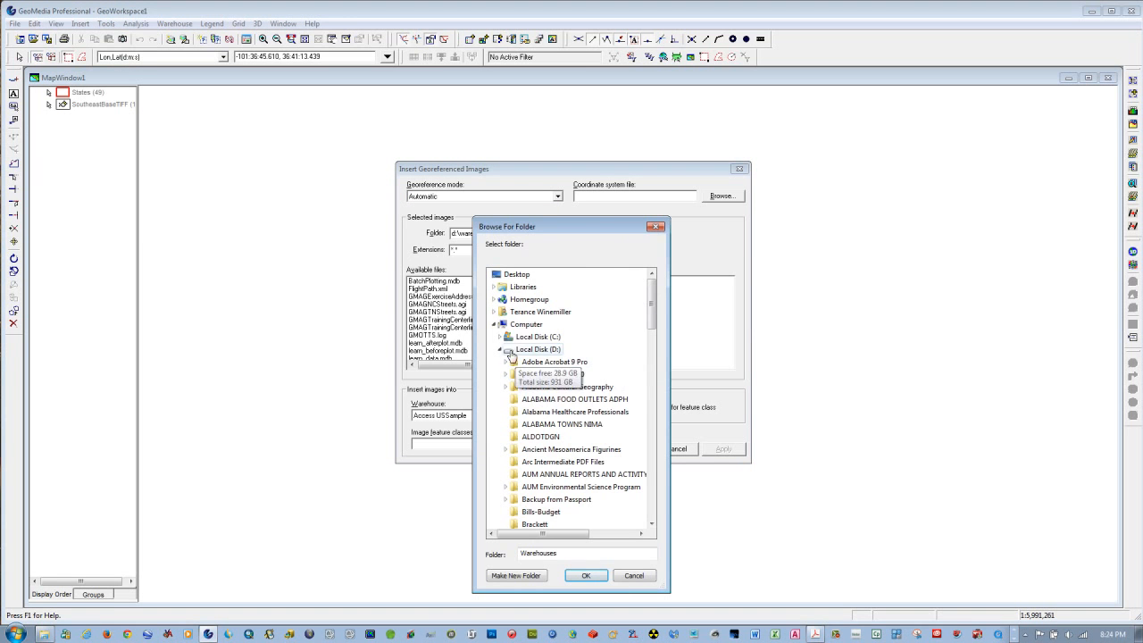
click(501, 349)
click(500, 337)
drag(651, 314, 651, 487)
double_click(548, 386)
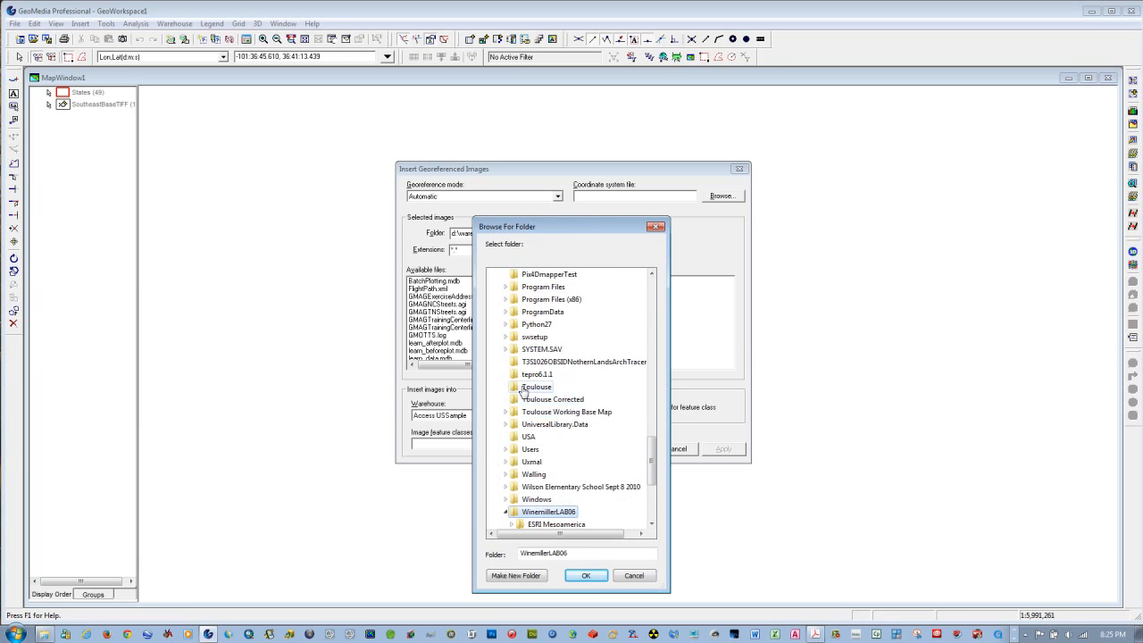
click(582, 576)
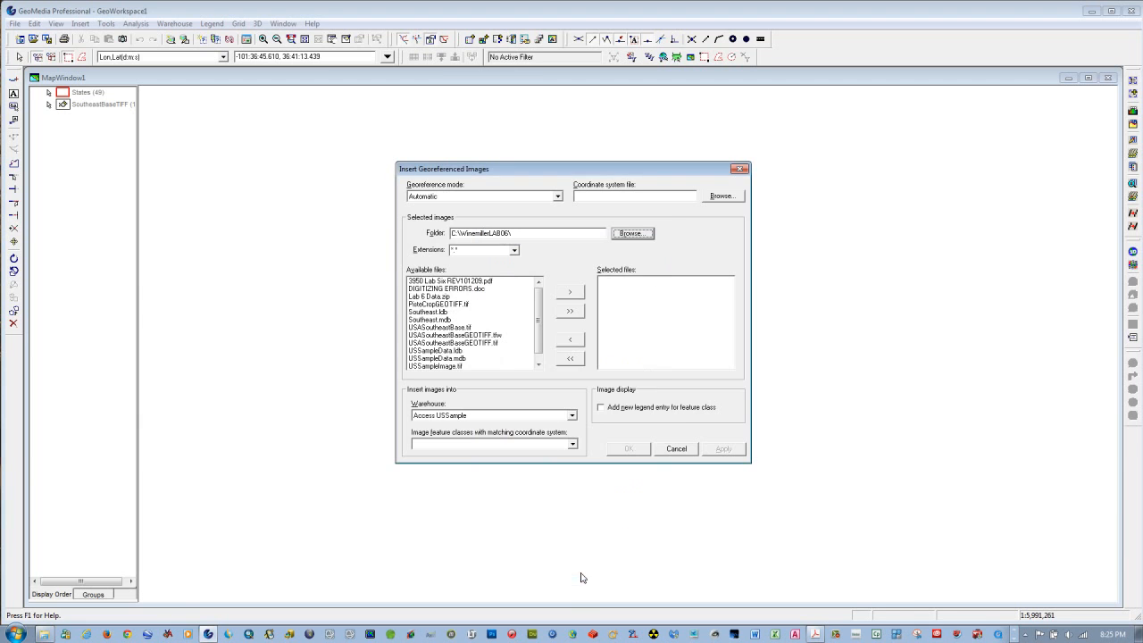
Insert USASoutheastBaseGEOTIFF.tif in GeoTIFF mode into the Southeast warehouse as image feature class SoutheastBaseGEOTIFF, adding a legend entry
click(447, 343)
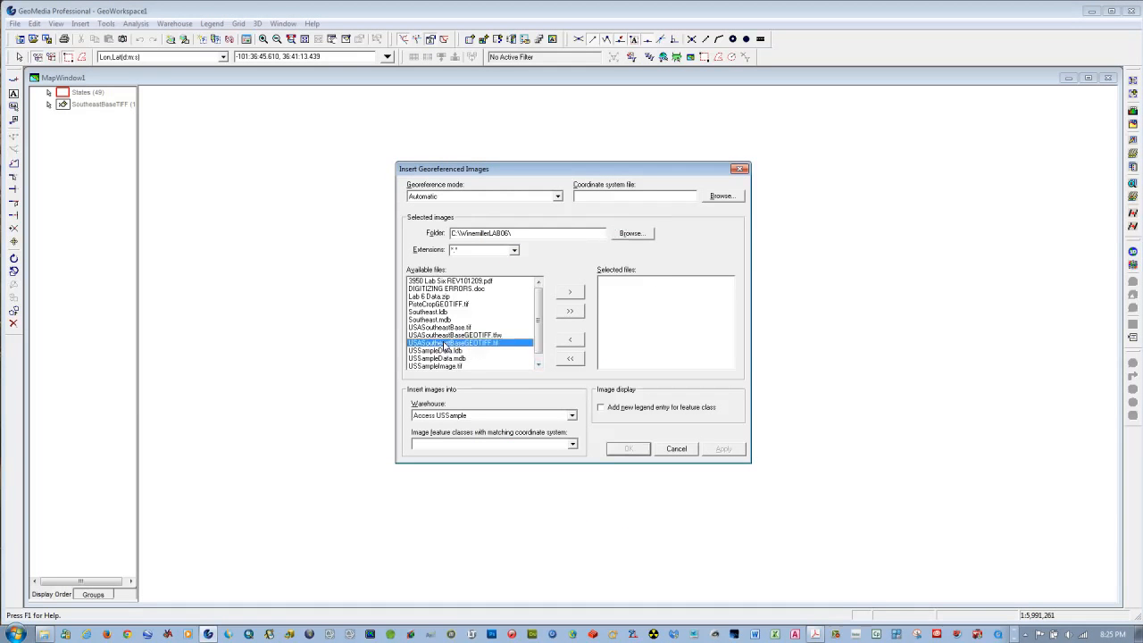
click(573, 294)
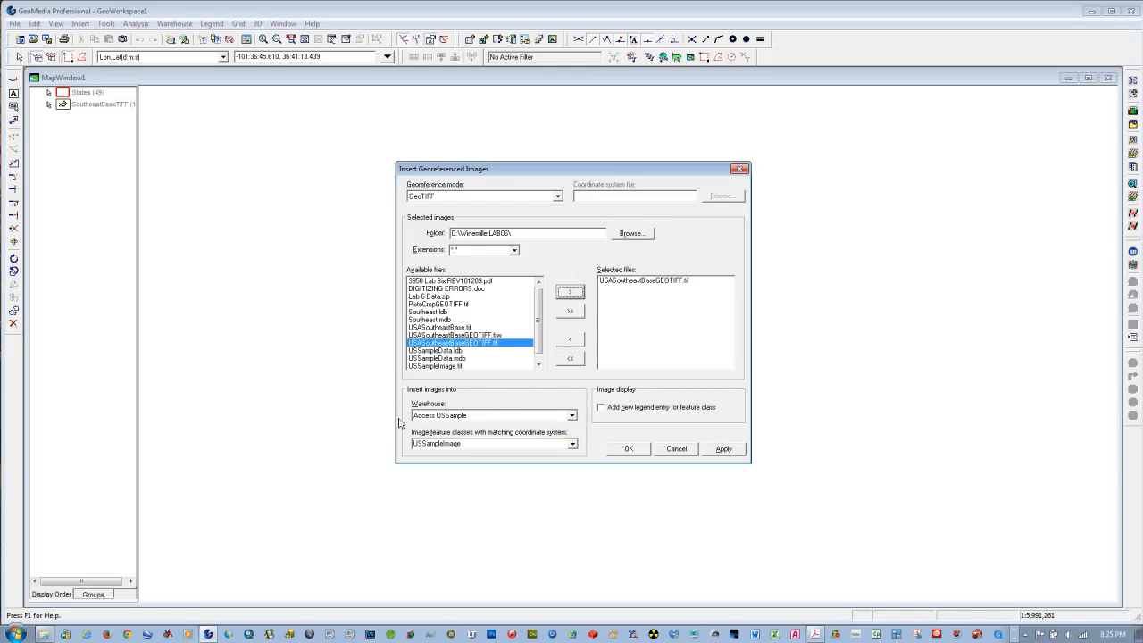
click(571, 416)
click(493, 434)
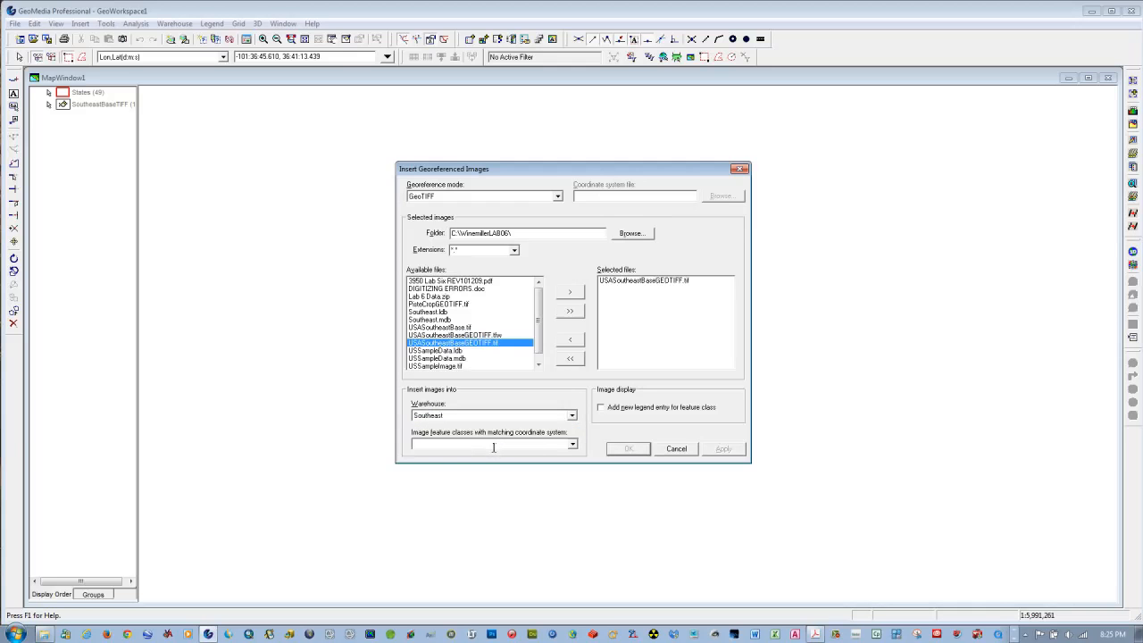
text(SoutheastBaseGEOTIFF)
click(601, 409)
click(636, 454)
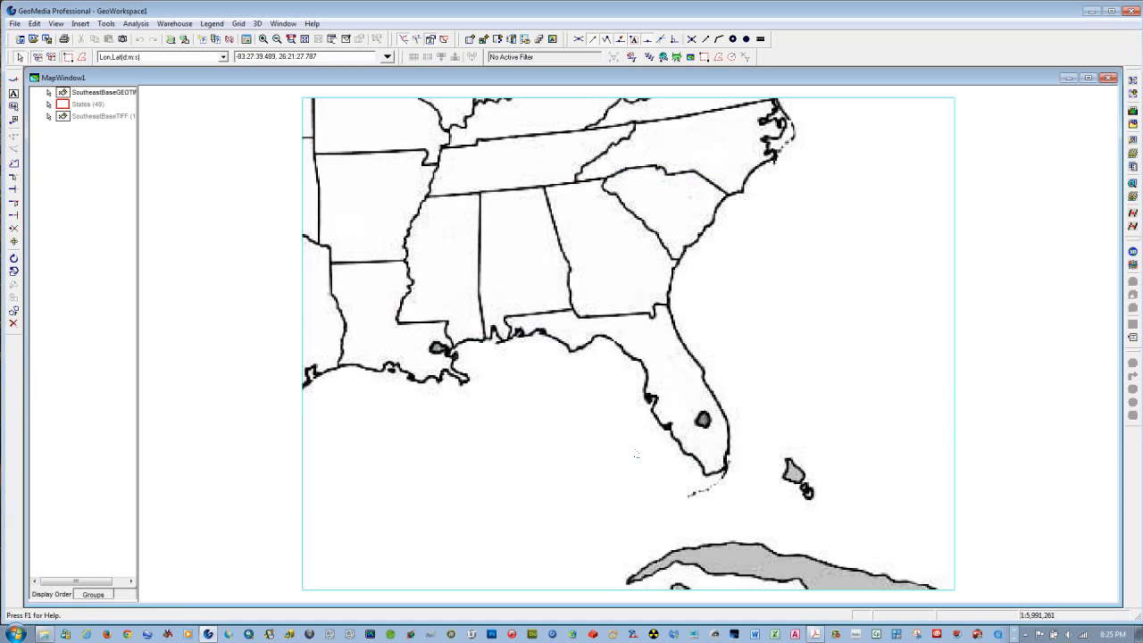
Delete the SoutheastBaseTIFF entry from the legend
right_click(64, 117)
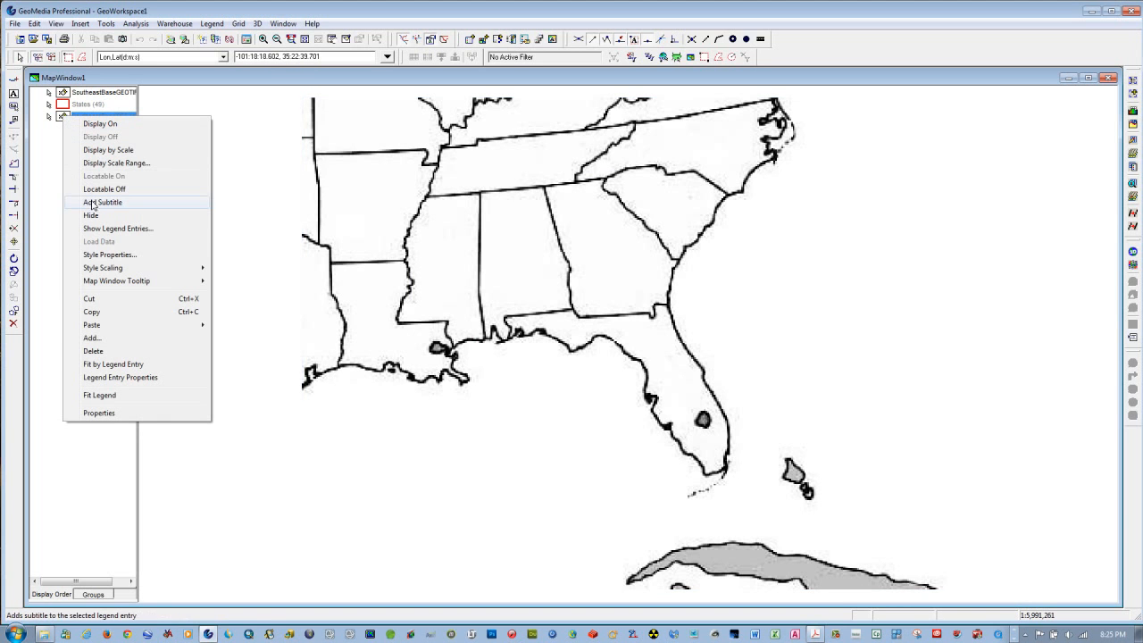
click(95, 351)
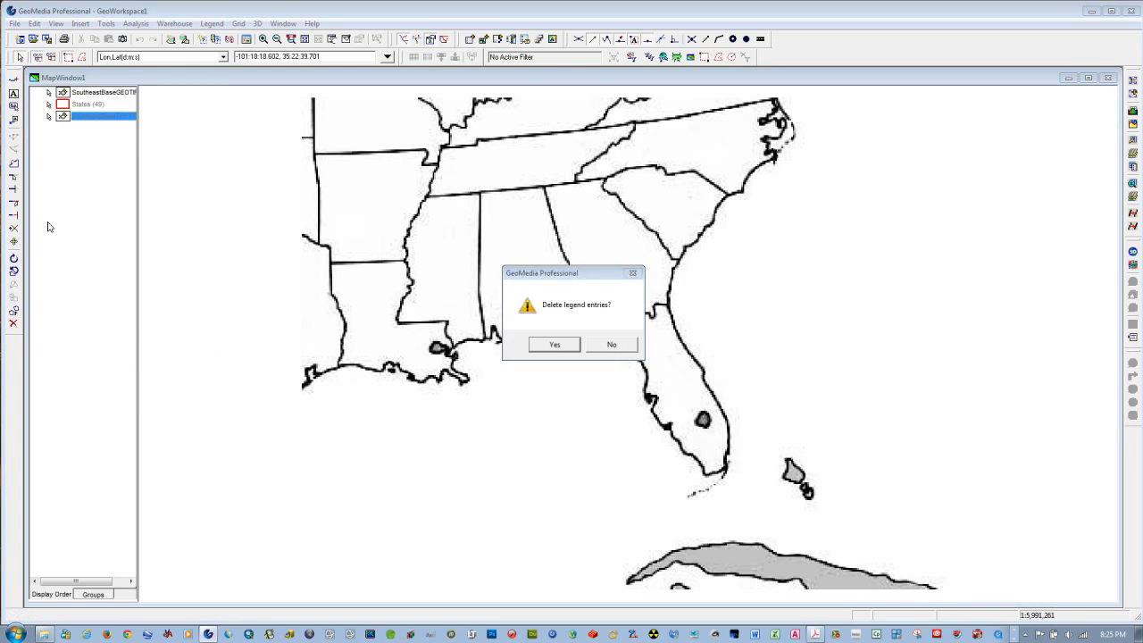
click(566, 347)
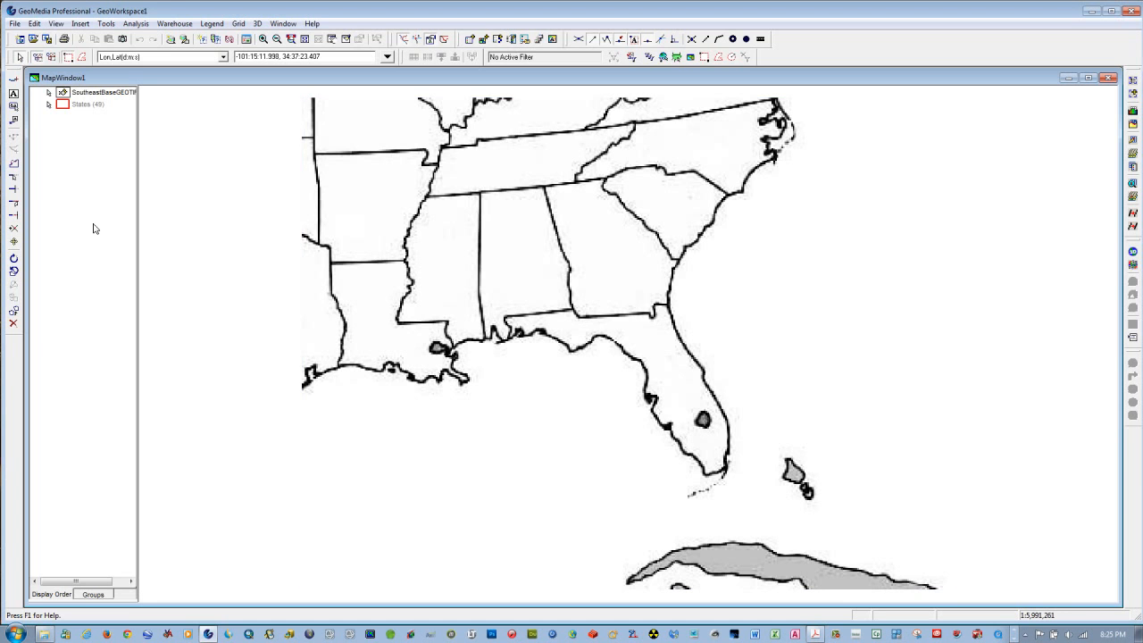
Define a new area feature class named States in the Southeast warehouse with a generated Autonumber primary key
click(172, 24)
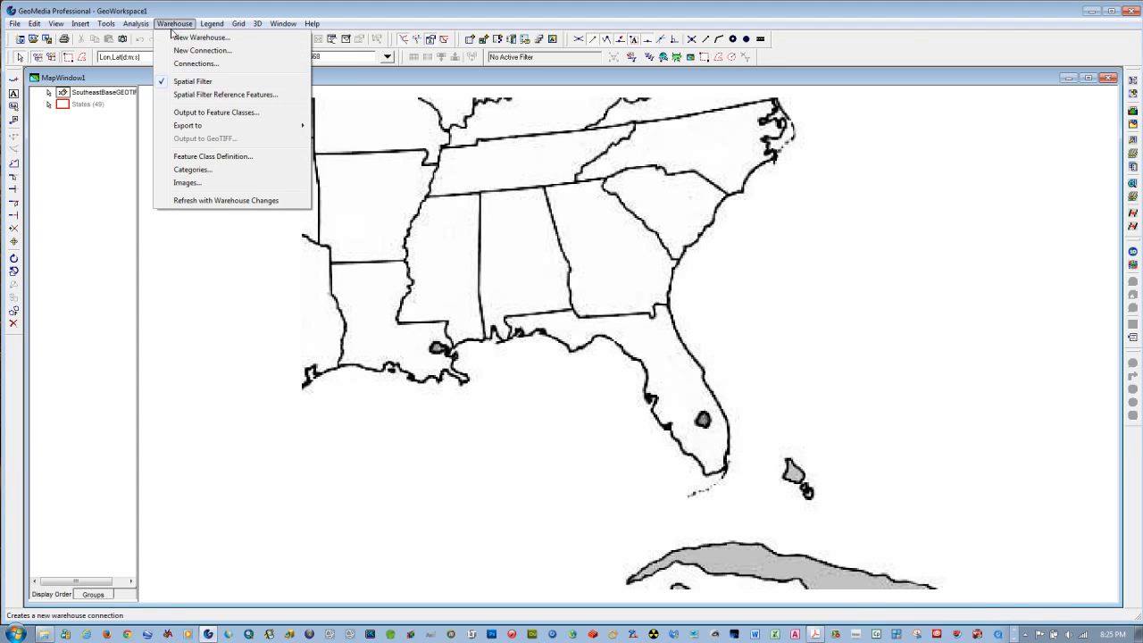
click(200, 158)
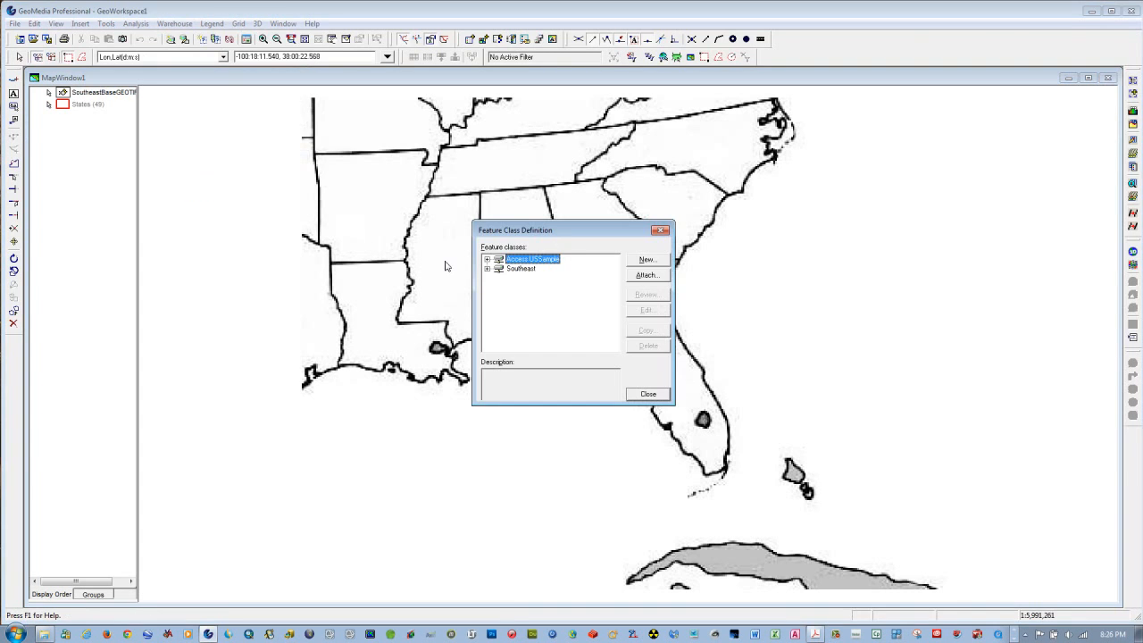
click(522, 268)
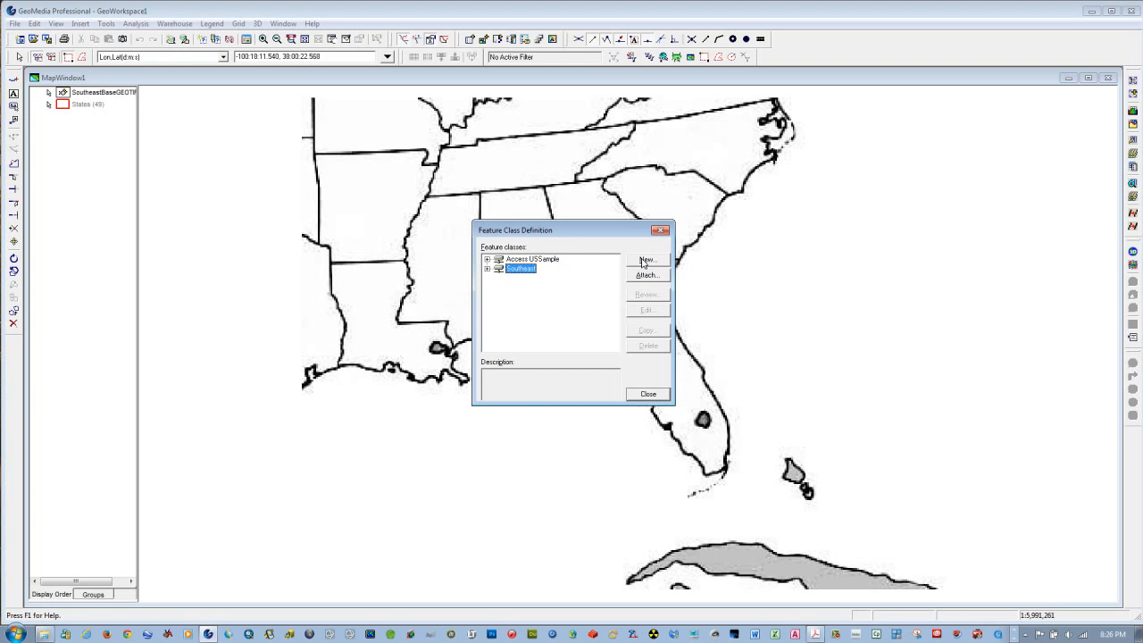
click(646, 261)
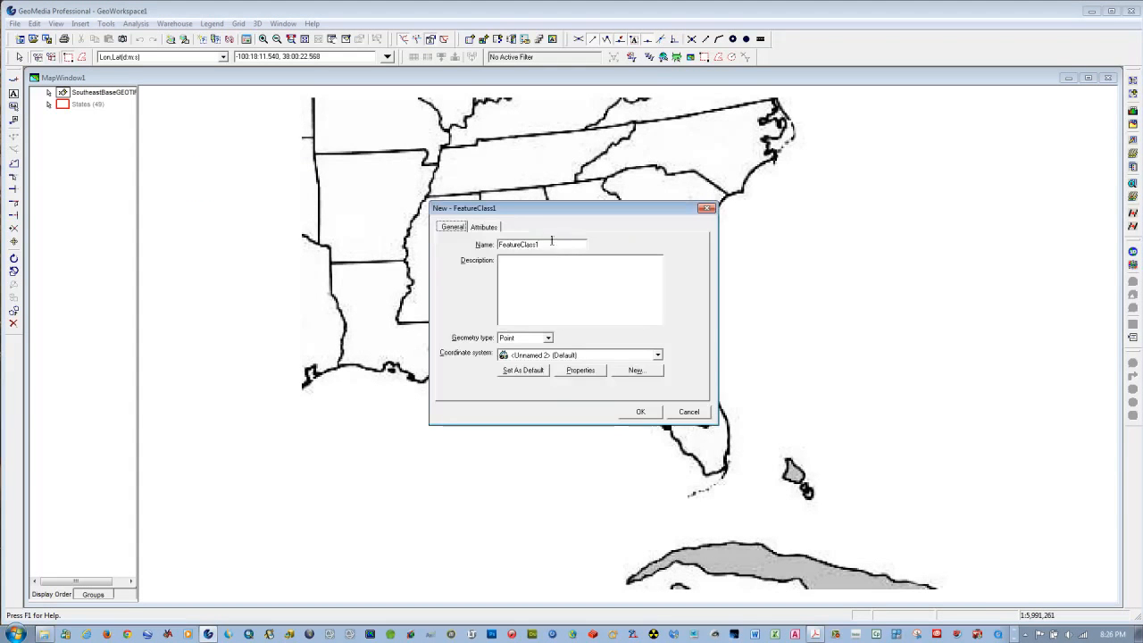
double_click(552, 241)
text(S)
click(549, 339)
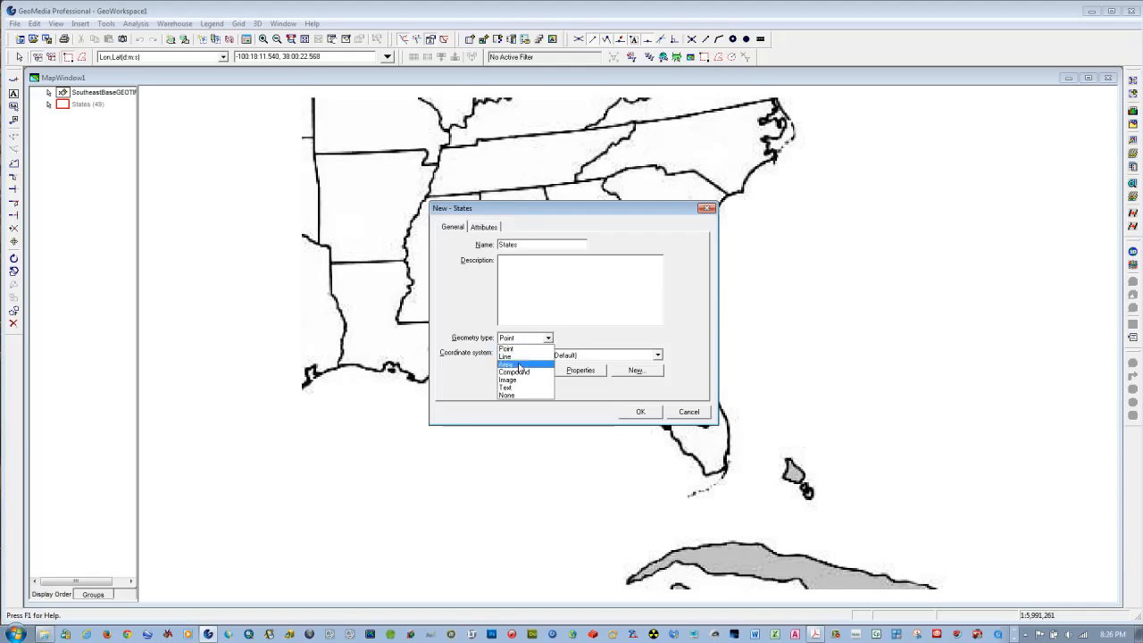
click(520, 366)
click(644, 411)
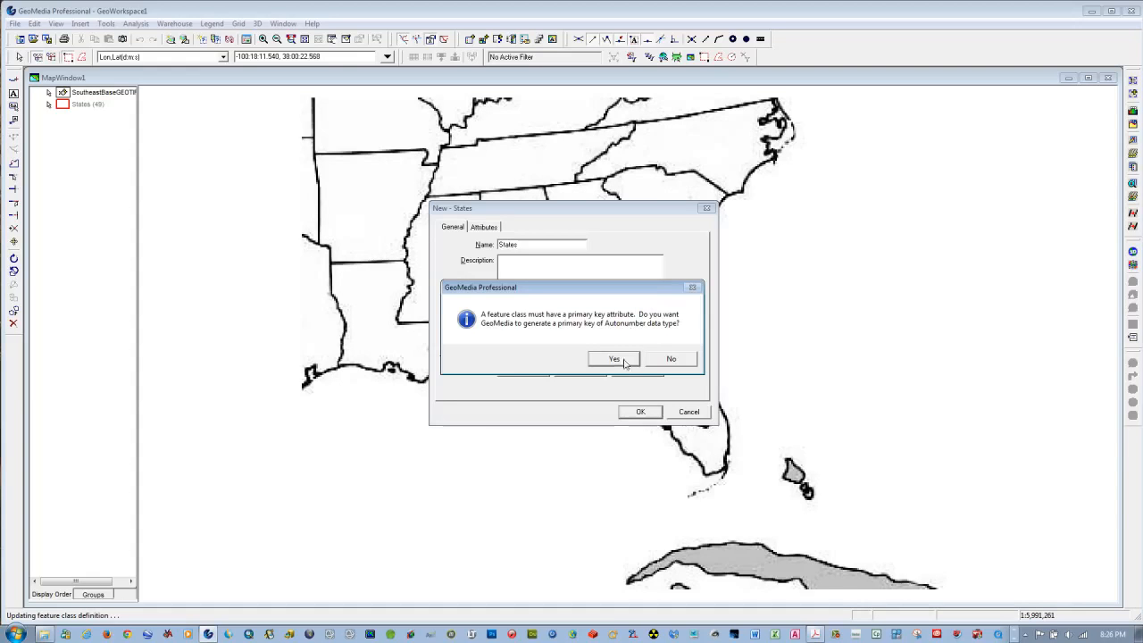
click(630, 361)
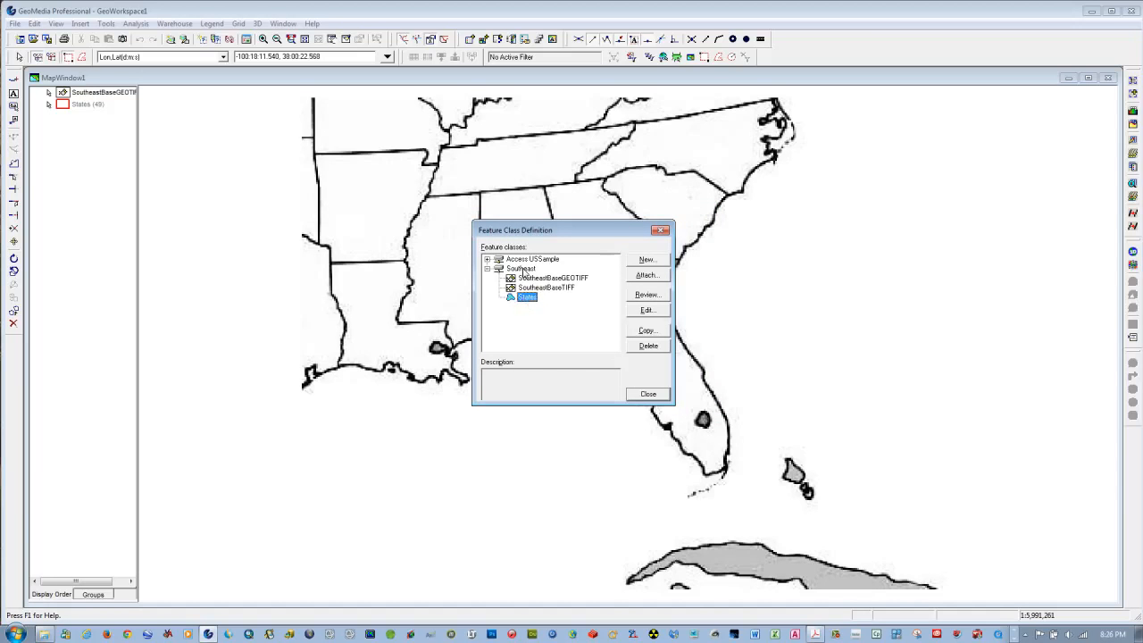
Add an area feature class named States_By_Face to the Southeast warehouse with a generated Autonumber primary key
click(525, 268)
click(646, 264)
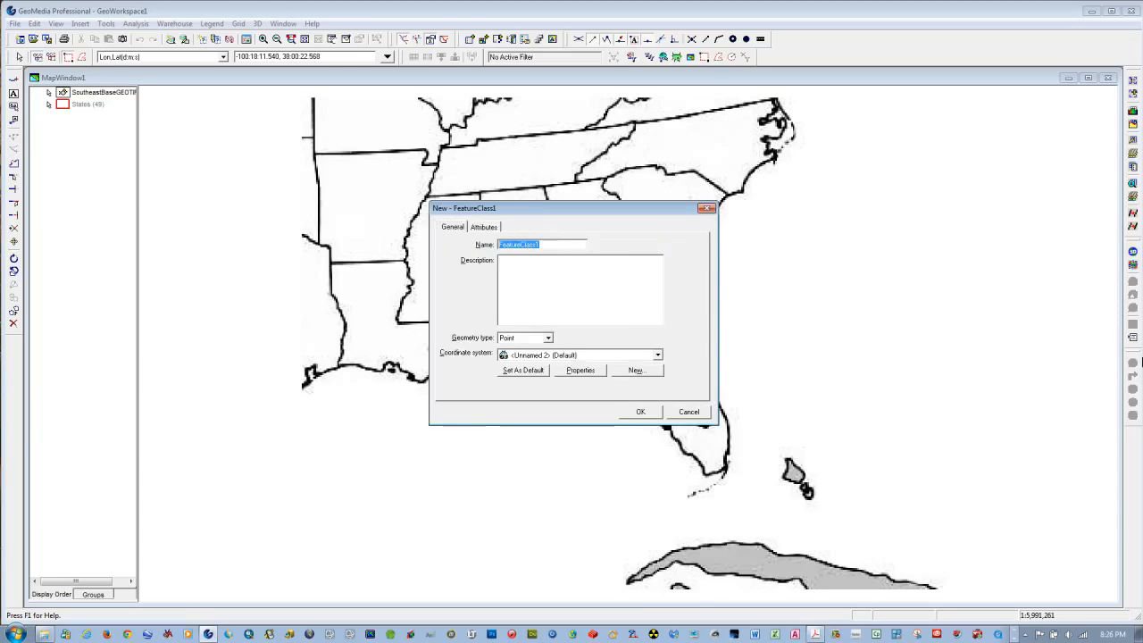
text(Sa)
key(BackSpace)
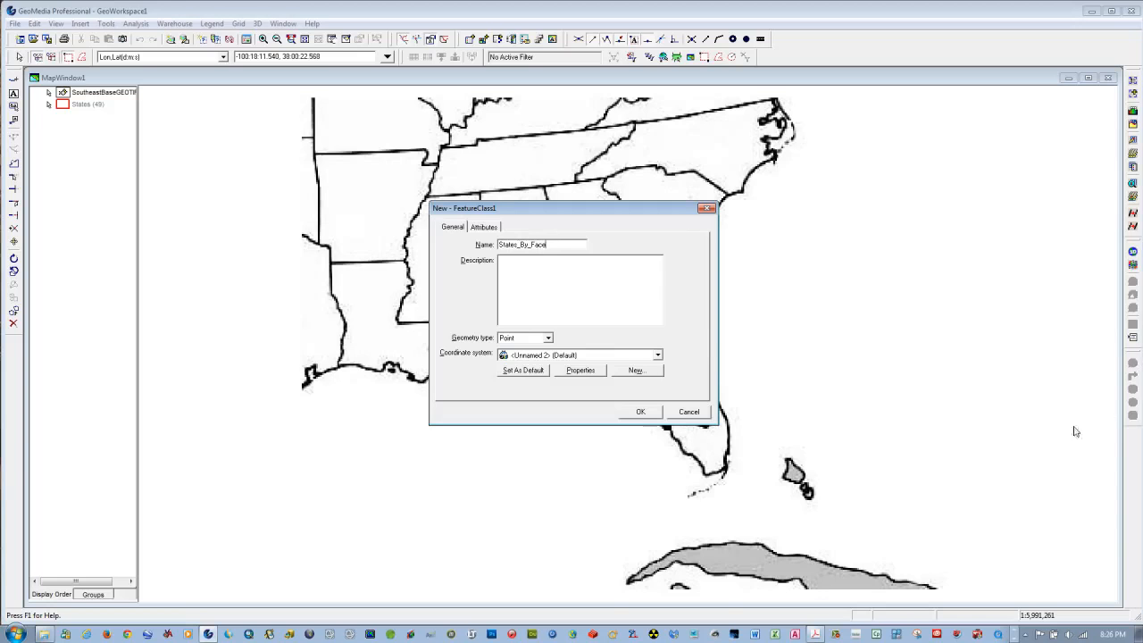
click(549, 339)
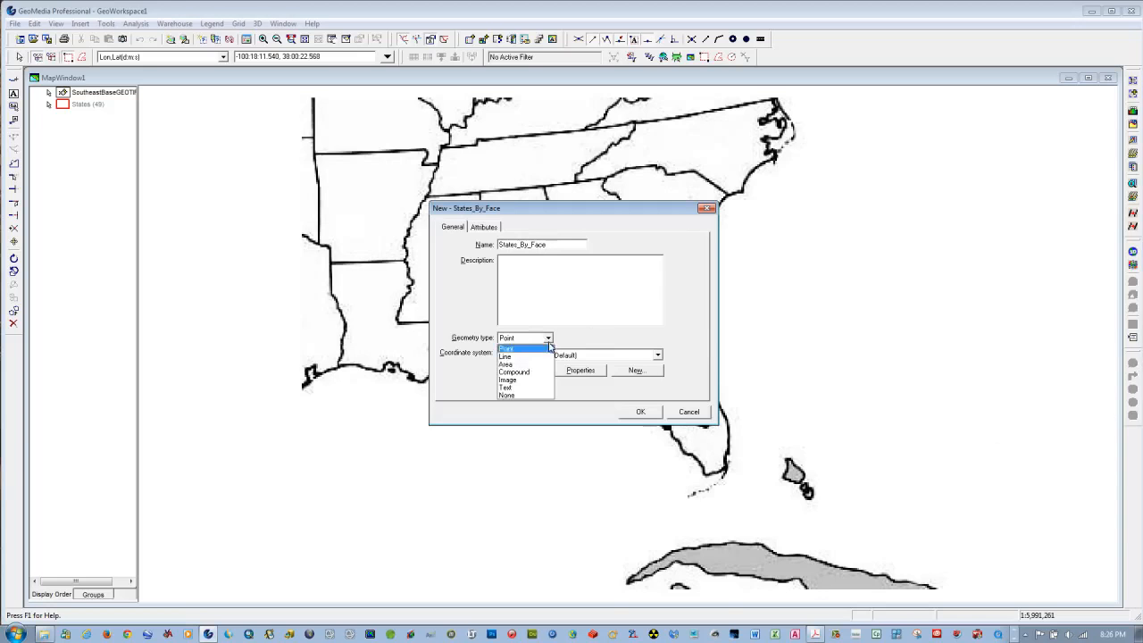
click(523, 365)
click(641, 414)
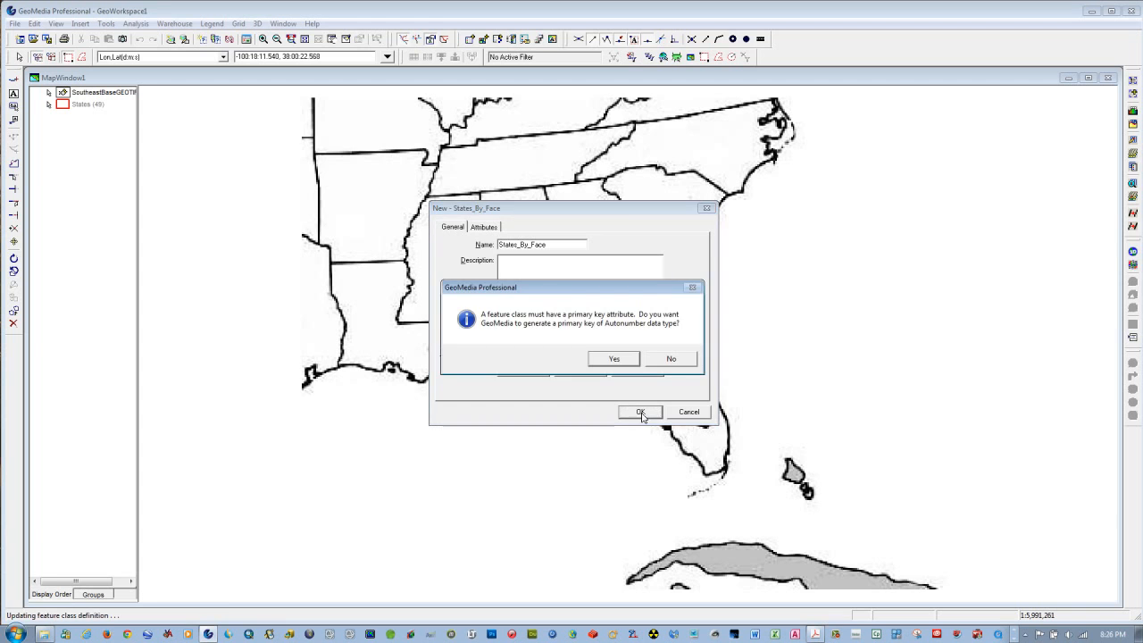
click(618, 361)
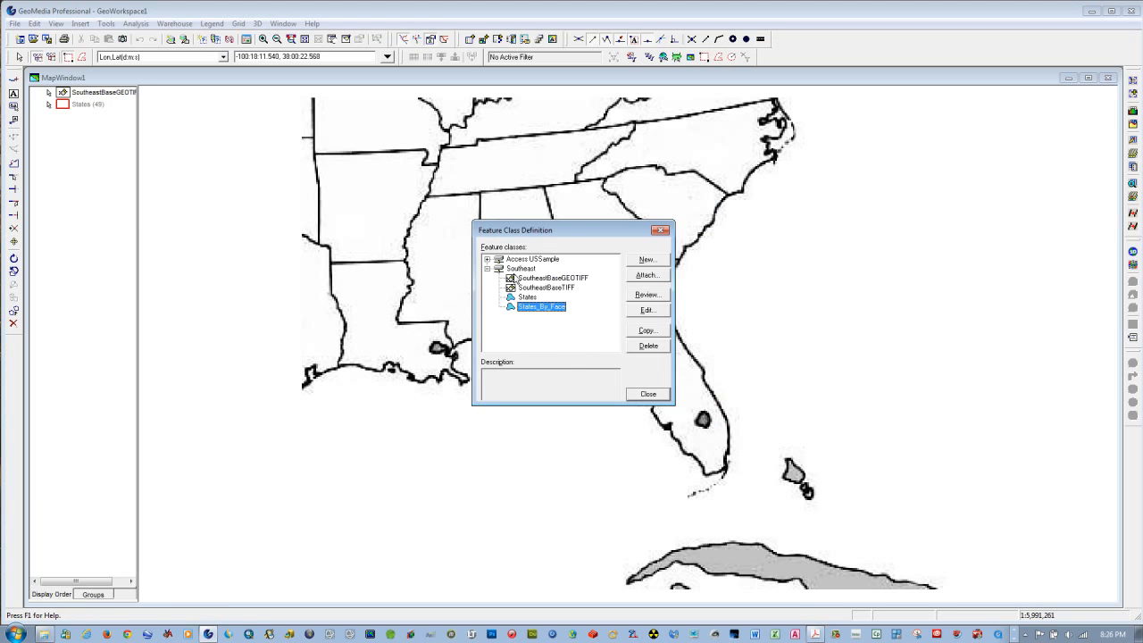
Create an area feature class named Lakes in the Southeast warehouse with a generated Autonumber primary key
click(527, 268)
click(647, 261)
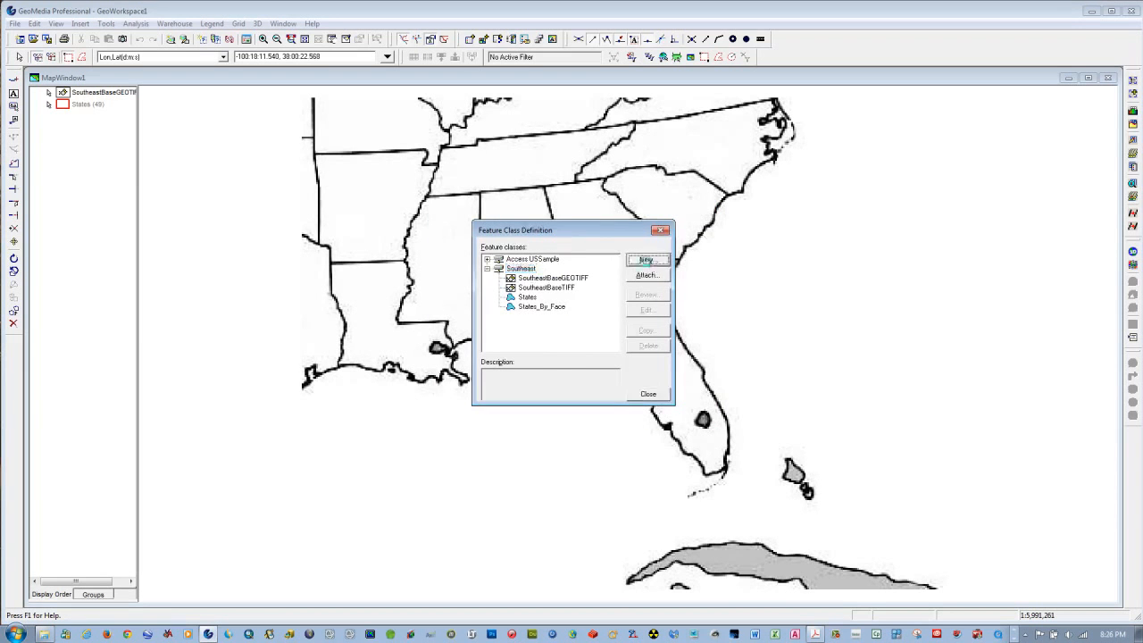
click(554, 245)
double_click(554, 245)
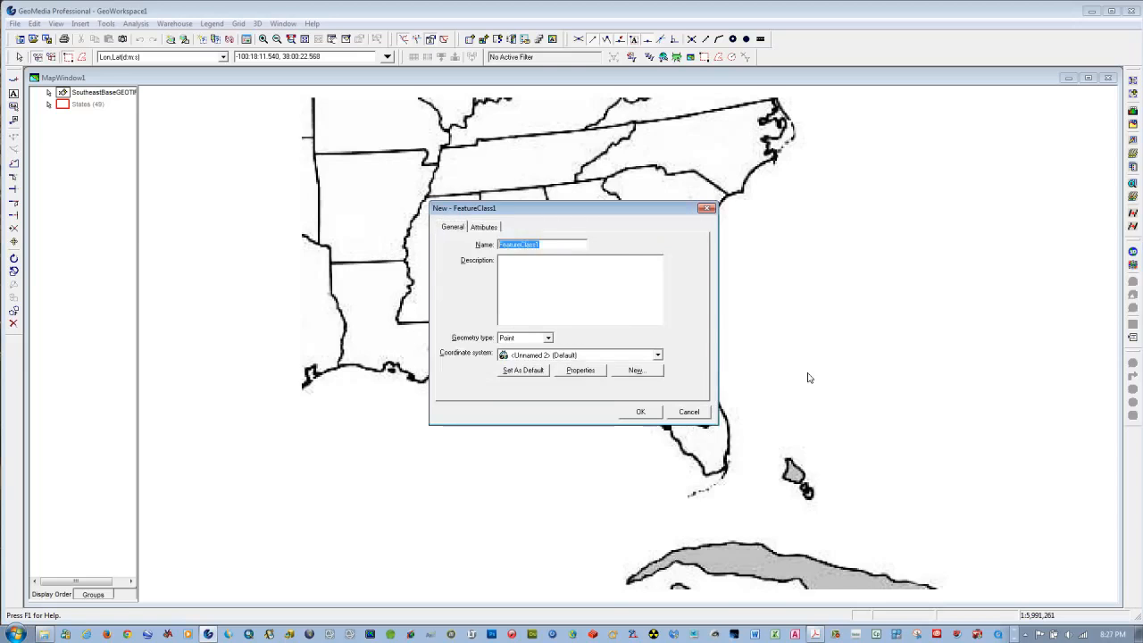
text(Lakes)
click(547, 337)
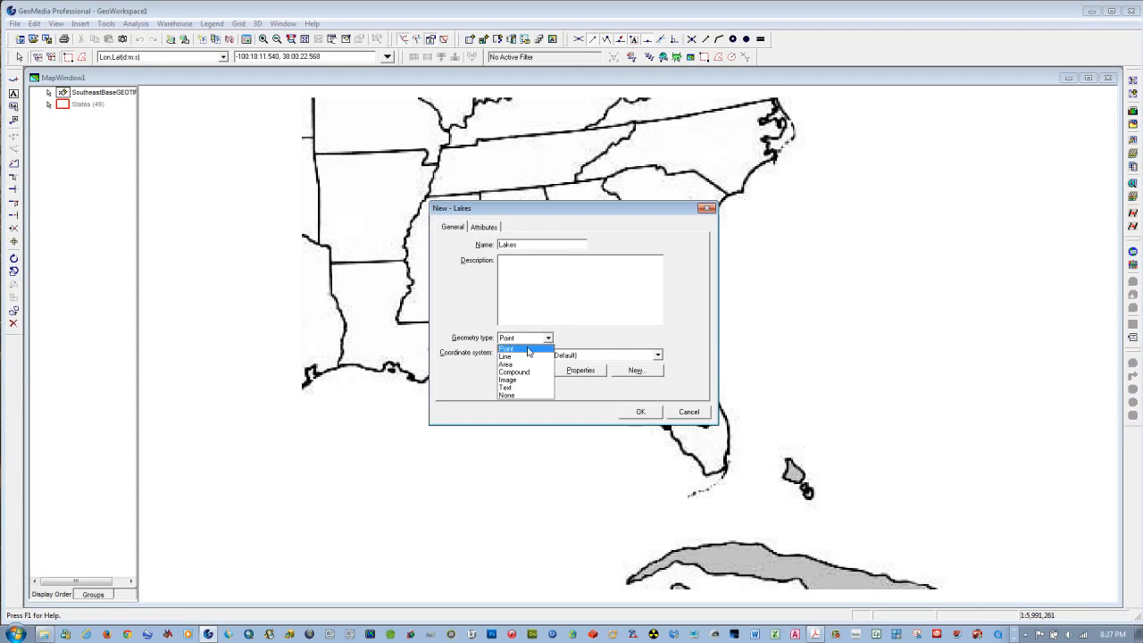
click(516, 366)
click(641, 410)
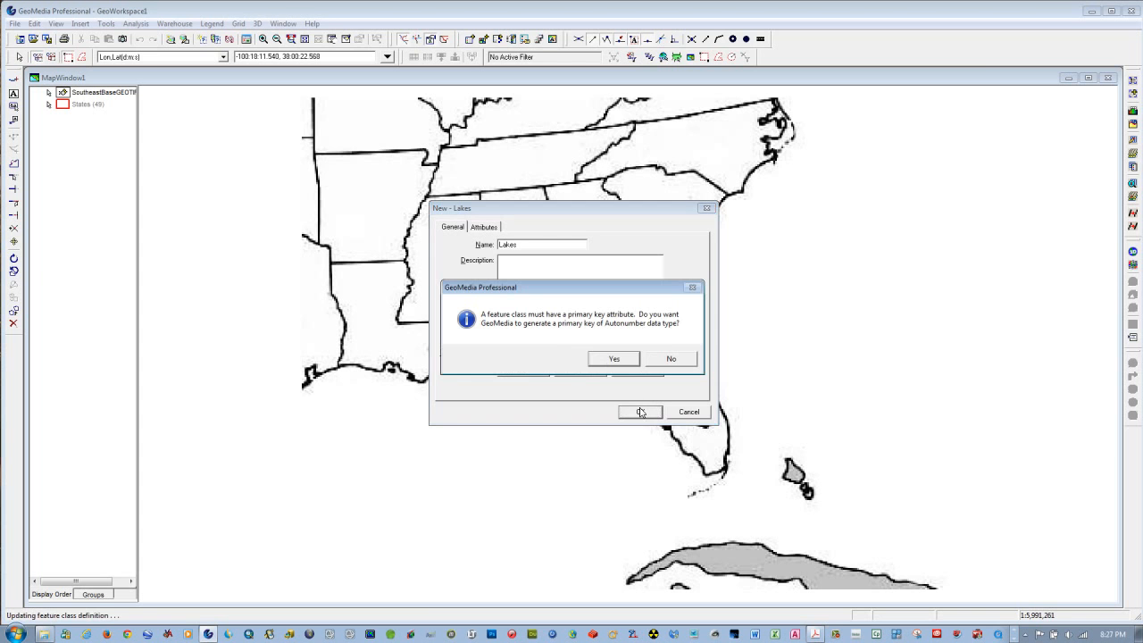
click(596, 365)
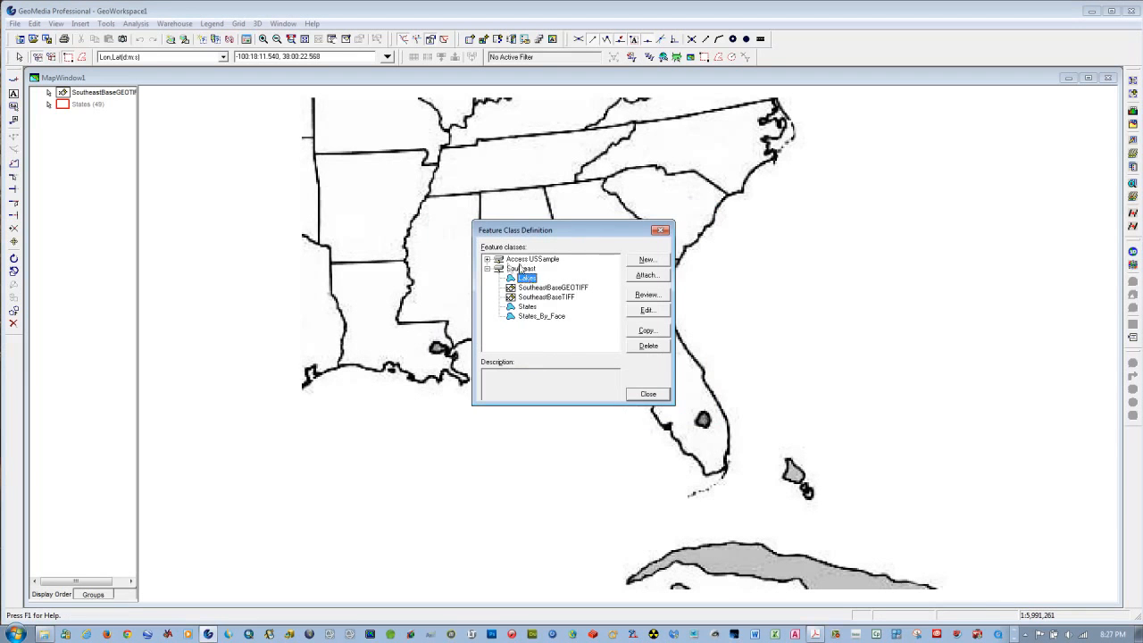
Create a line feature class named Boundary in the Southeast warehouse with a generated Autonumber primary key
click(520, 270)
click(643, 260)
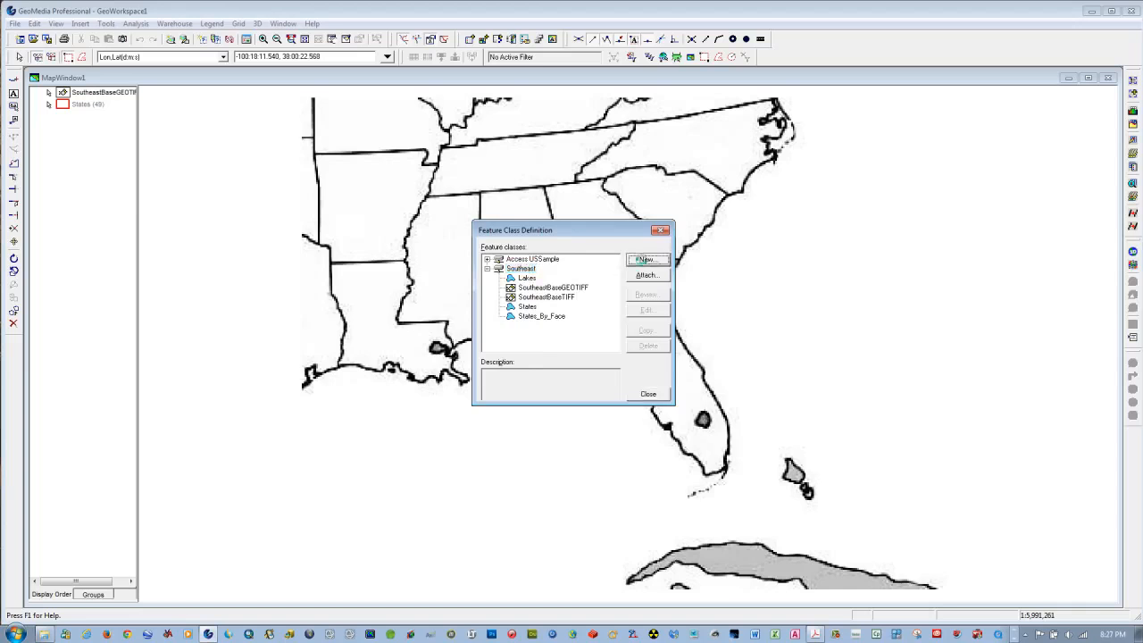
double_click(535, 245)
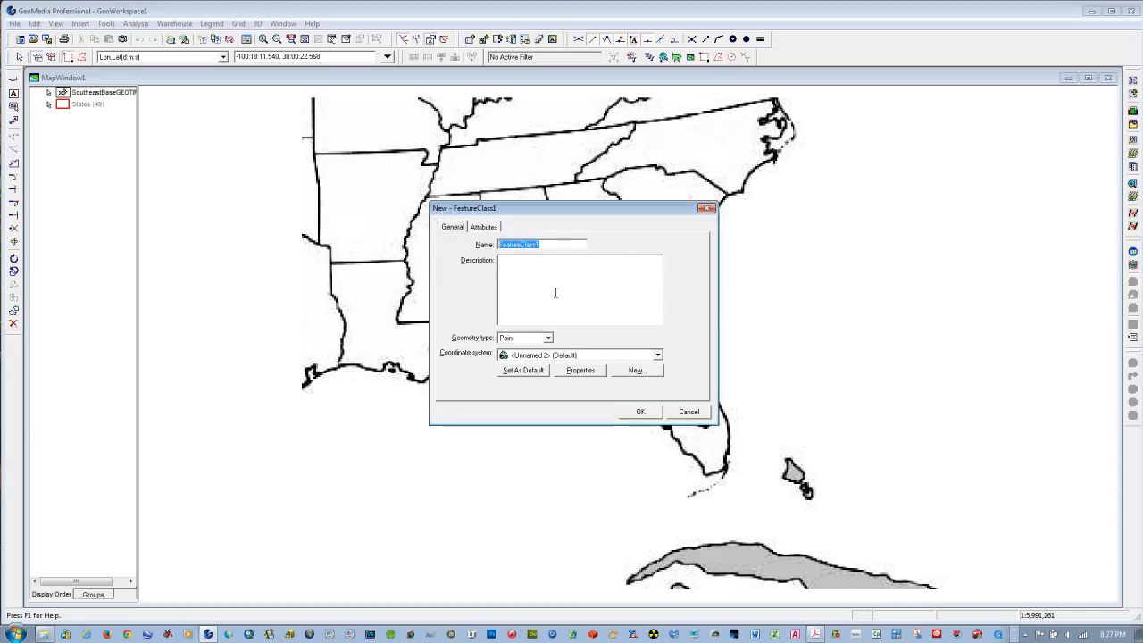
text(Bounday)
click(548, 339)
click(507, 364)
click(640, 412)
click(603, 359)
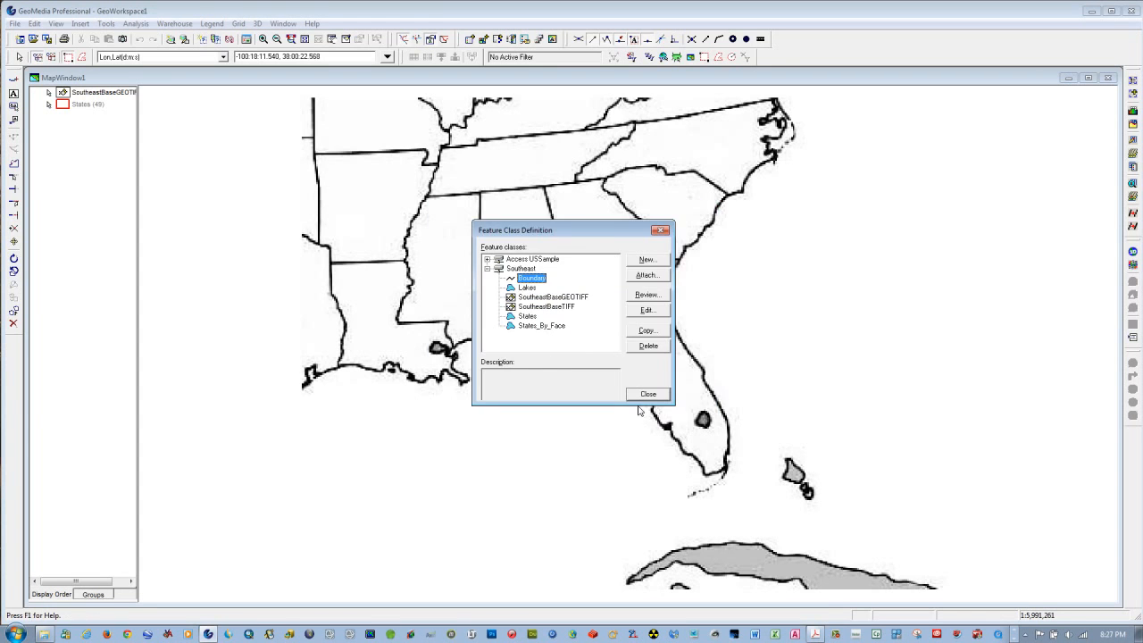
Add a text attribute called Name to the States feature class in the Southeast warehouse
click(531, 318)
click(643, 313)
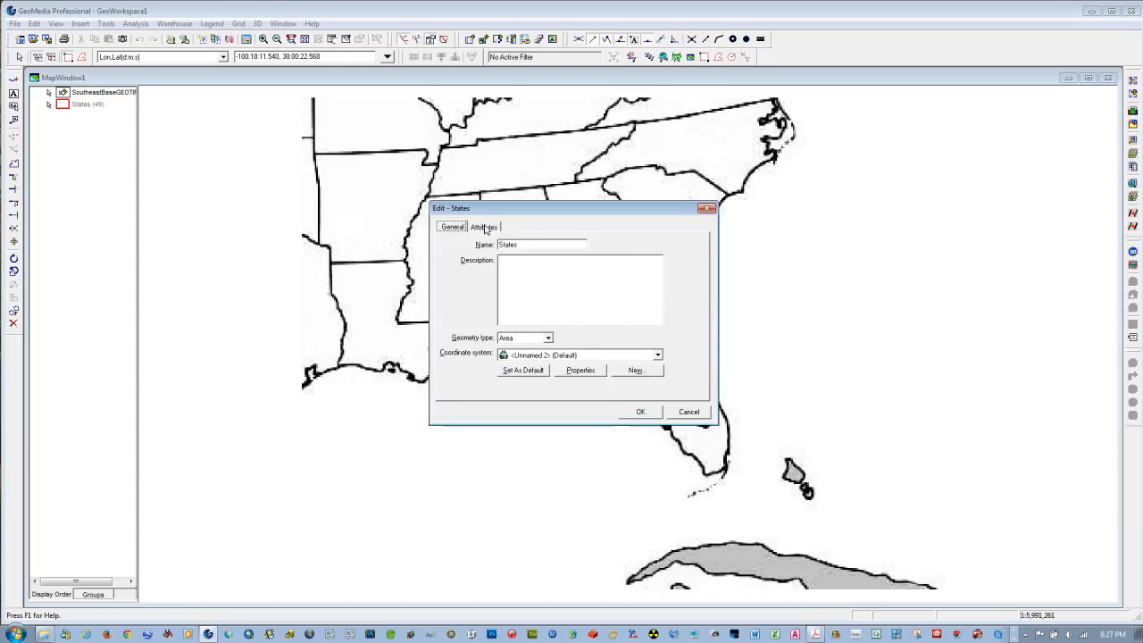
click(485, 228)
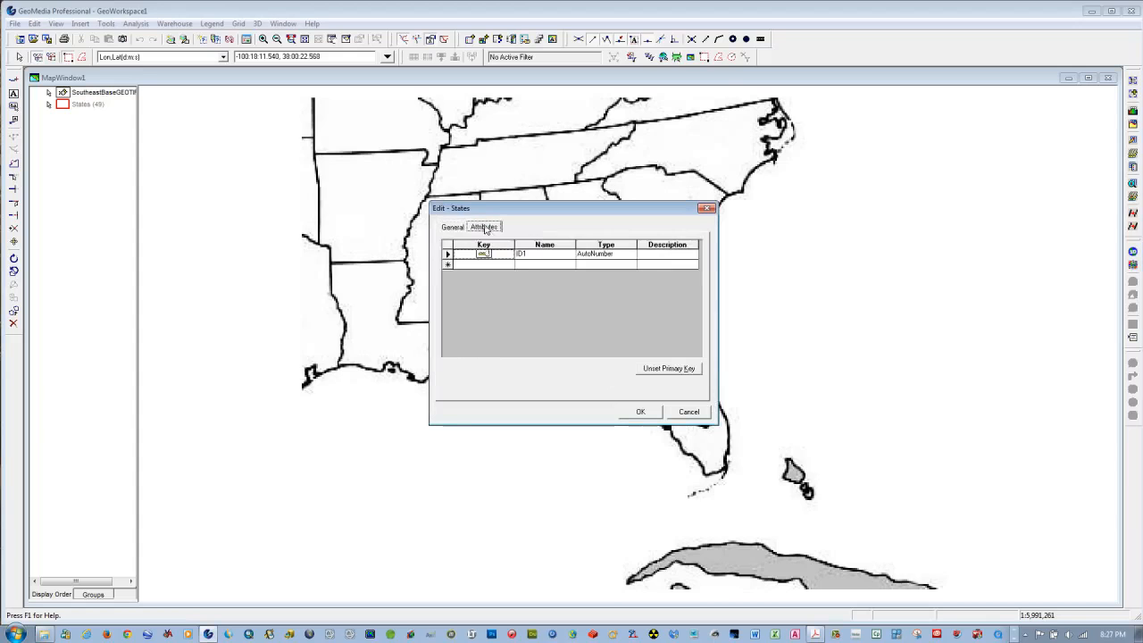
click(528, 266)
click(528, 265)
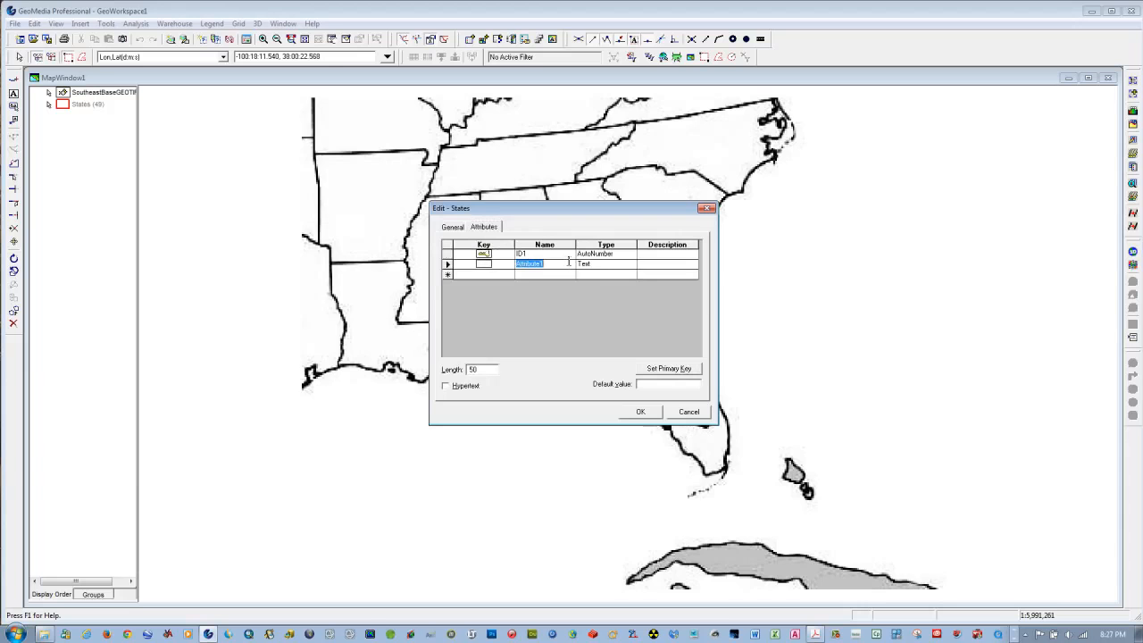
text(Name)
click(640, 413)
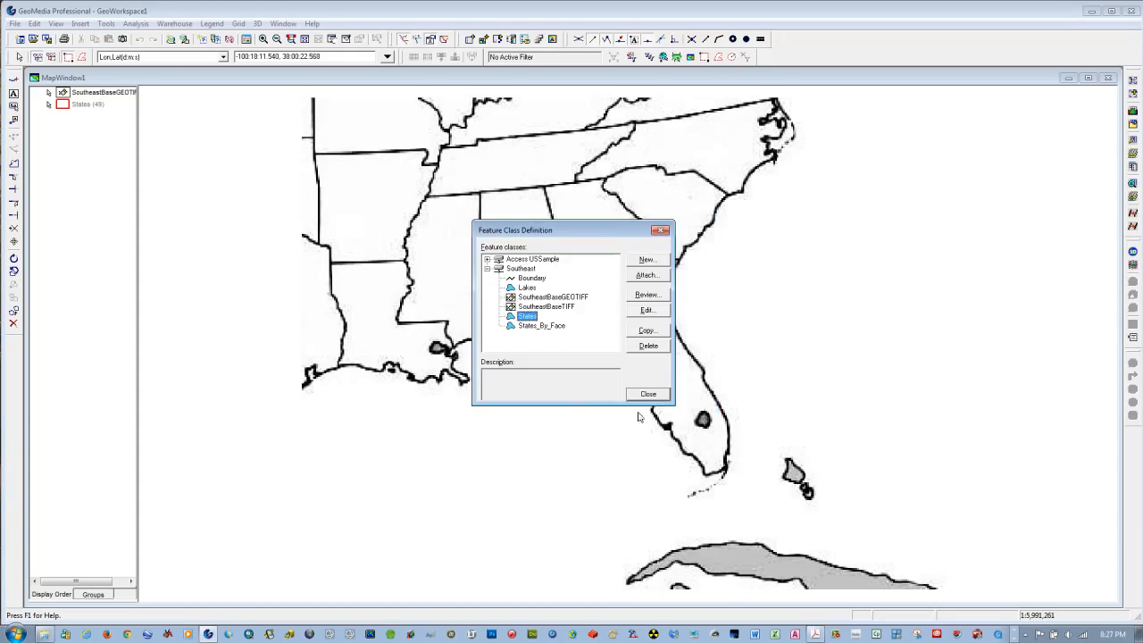
Add a text attribute called Name to the States_By_Face feature class and close the feature class definitions
click(536, 326)
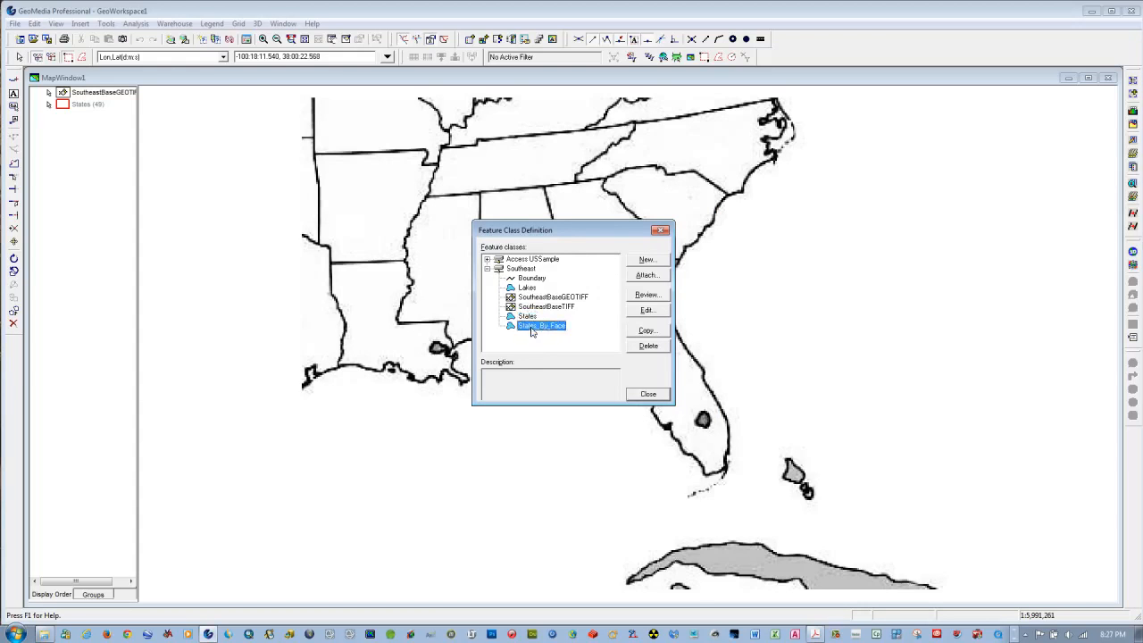
click(645, 311)
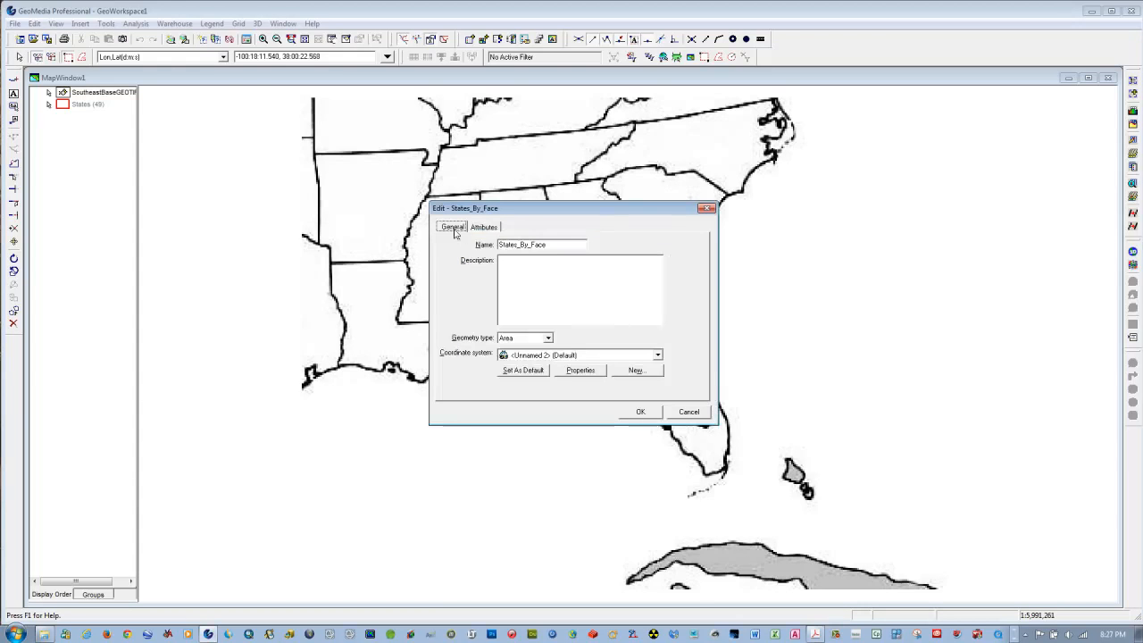
click(483, 229)
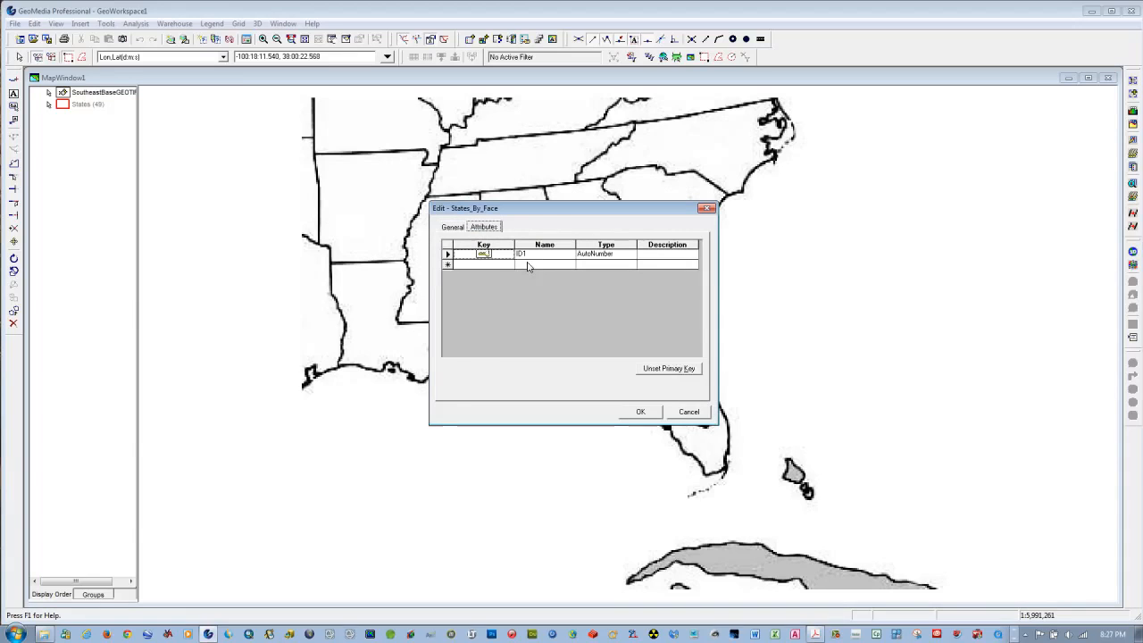
click(529, 264)
click(528, 264)
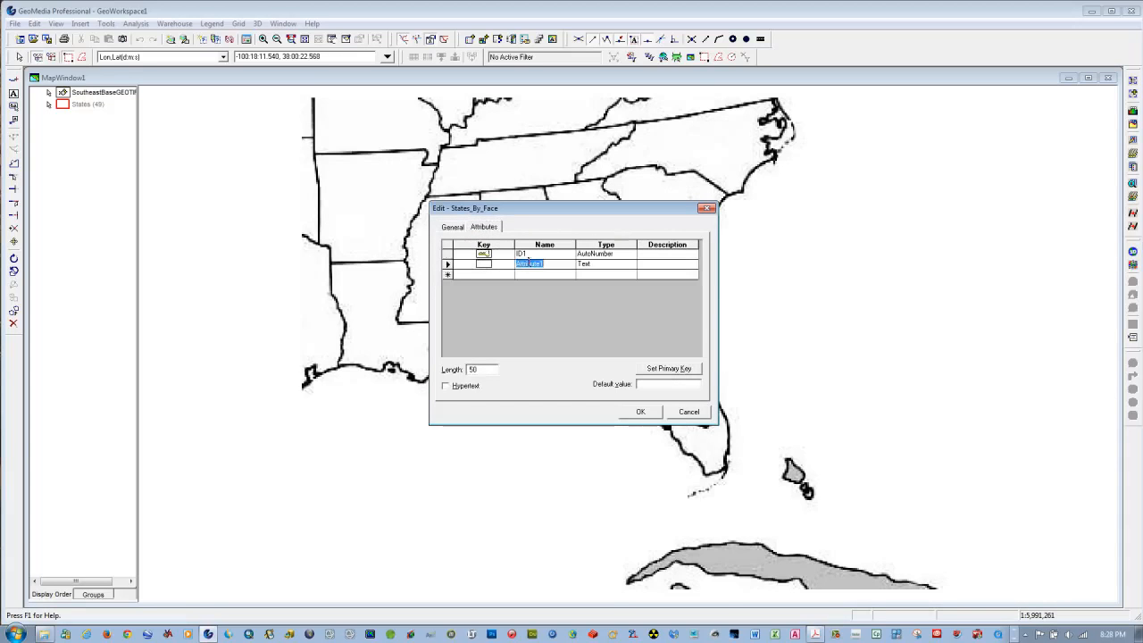
text(Name)
click(640, 412)
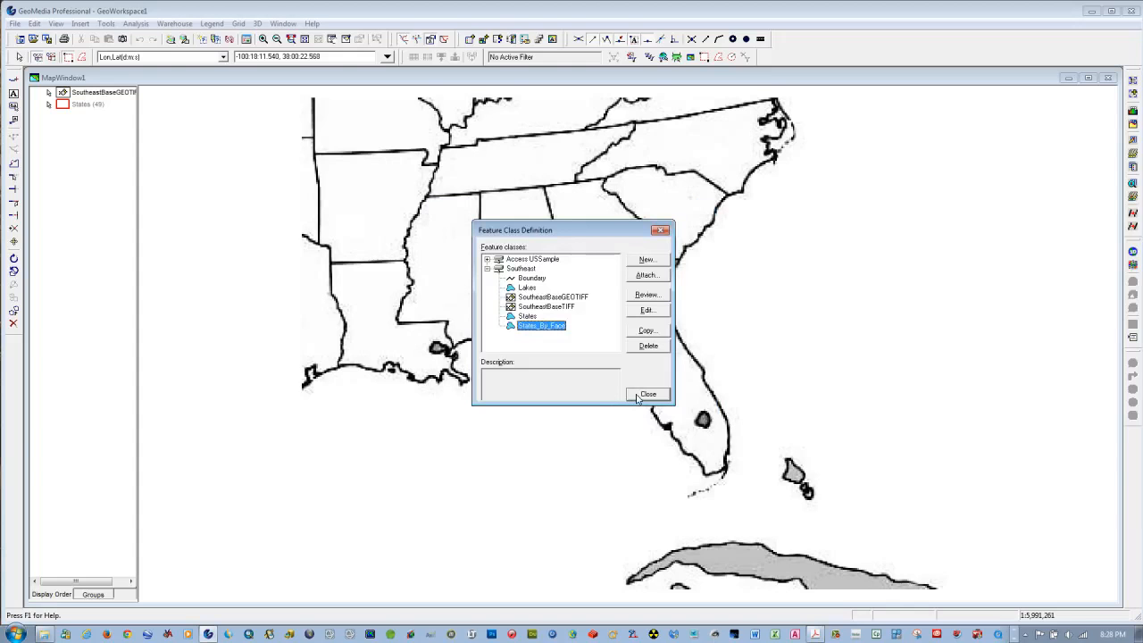
click(645, 395)
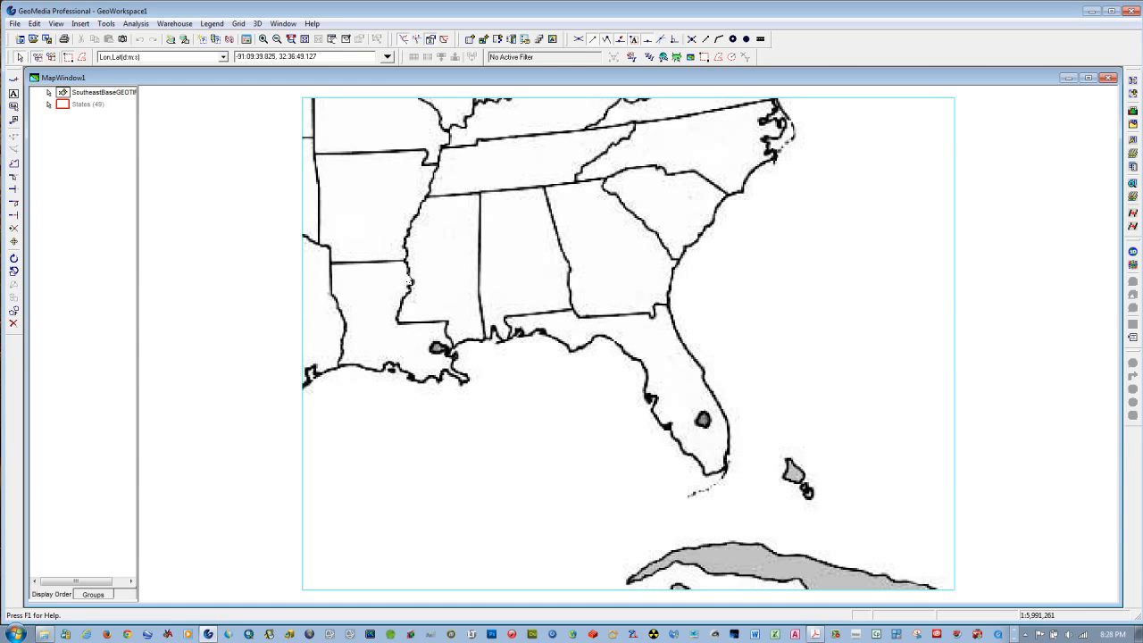
Add the Lakes and States feature classes from the Southeast warehouse to the map legend
drag(210, 206, 260, 388)
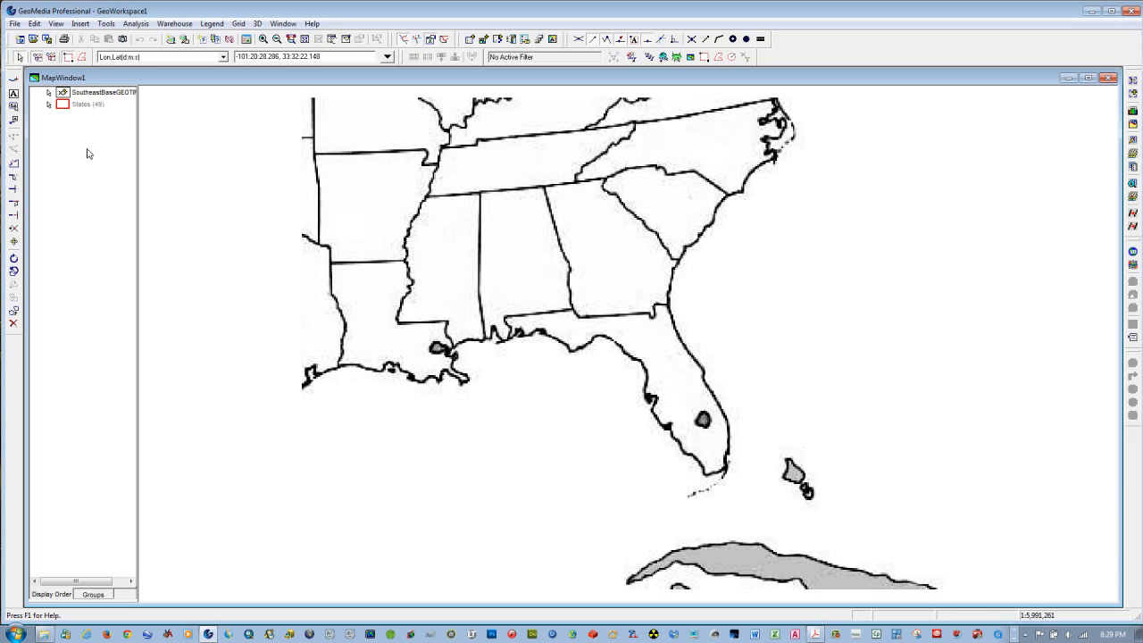
click(208, 24)
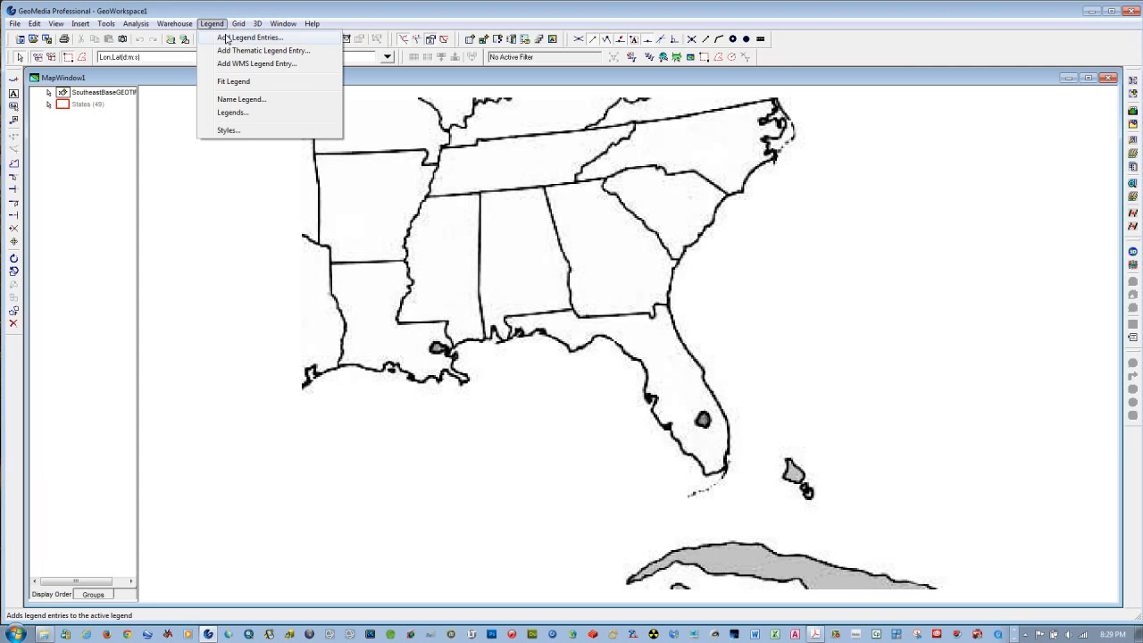
click(227, 38)
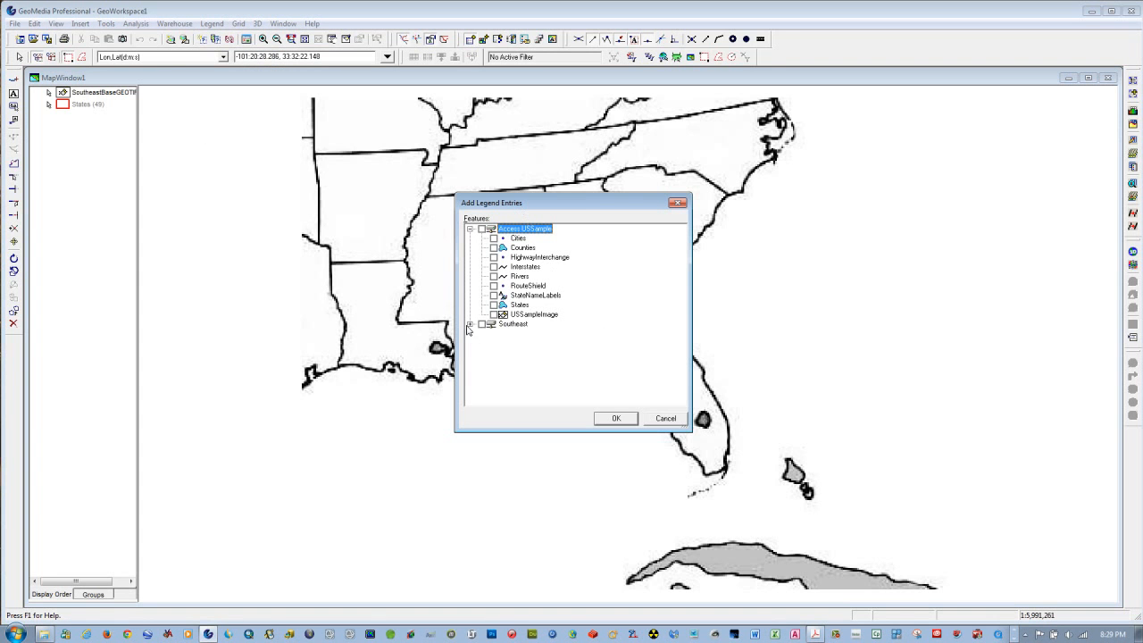
click(469, 323)
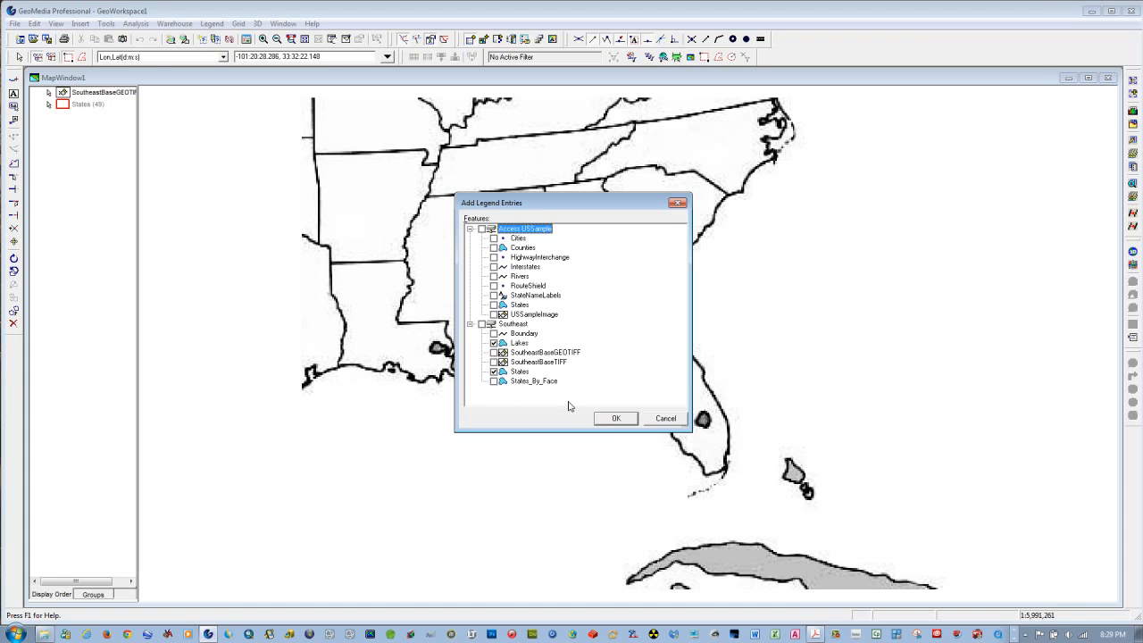
click(616, 418)
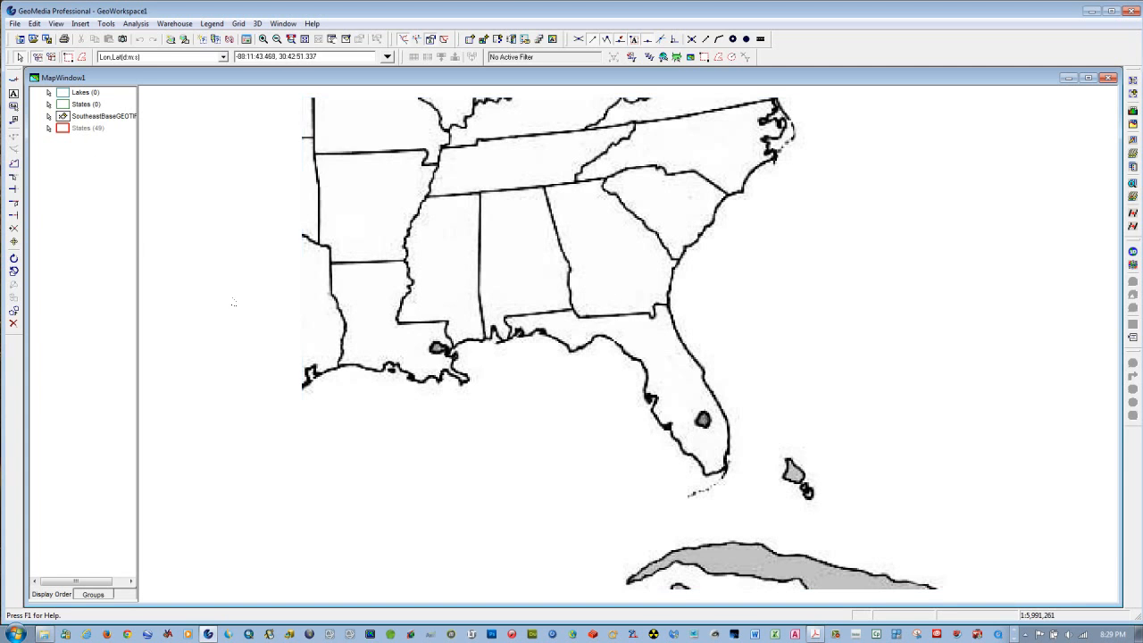
Style the new Southeast States legend entry with a red boundary 1.750 pt wide
double_click(64, 108)
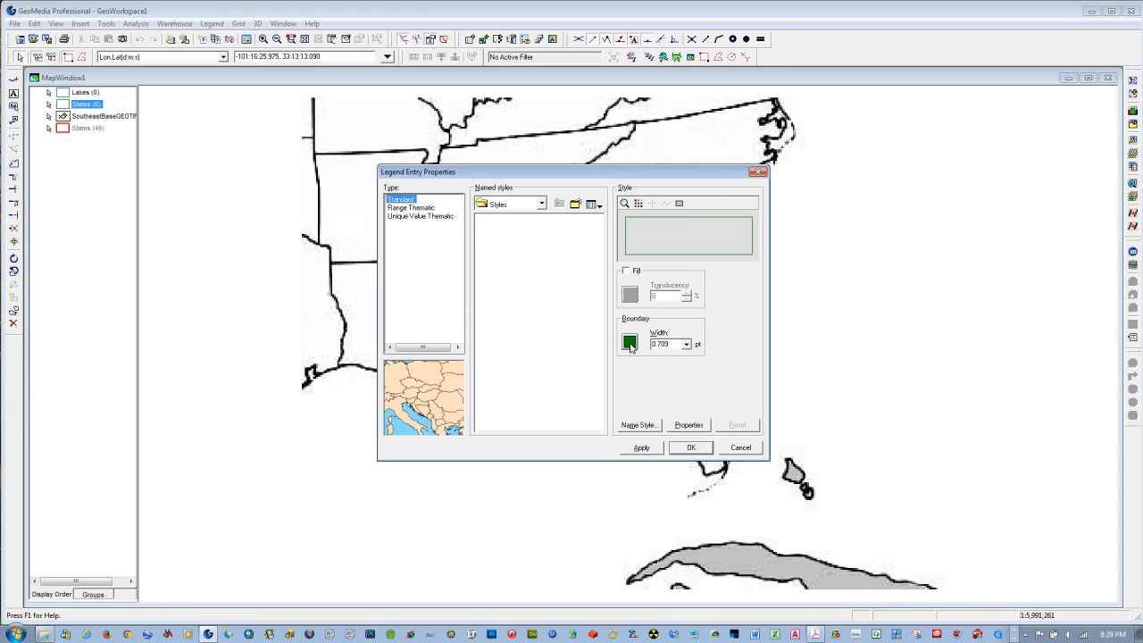
click(630, 343)
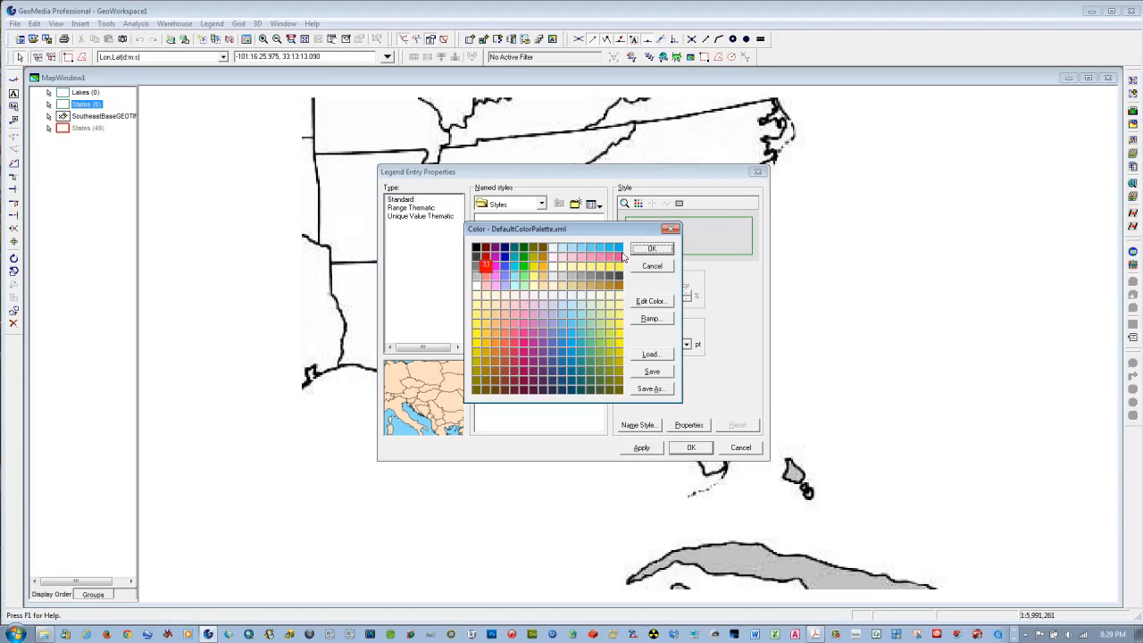
click(640, 250)
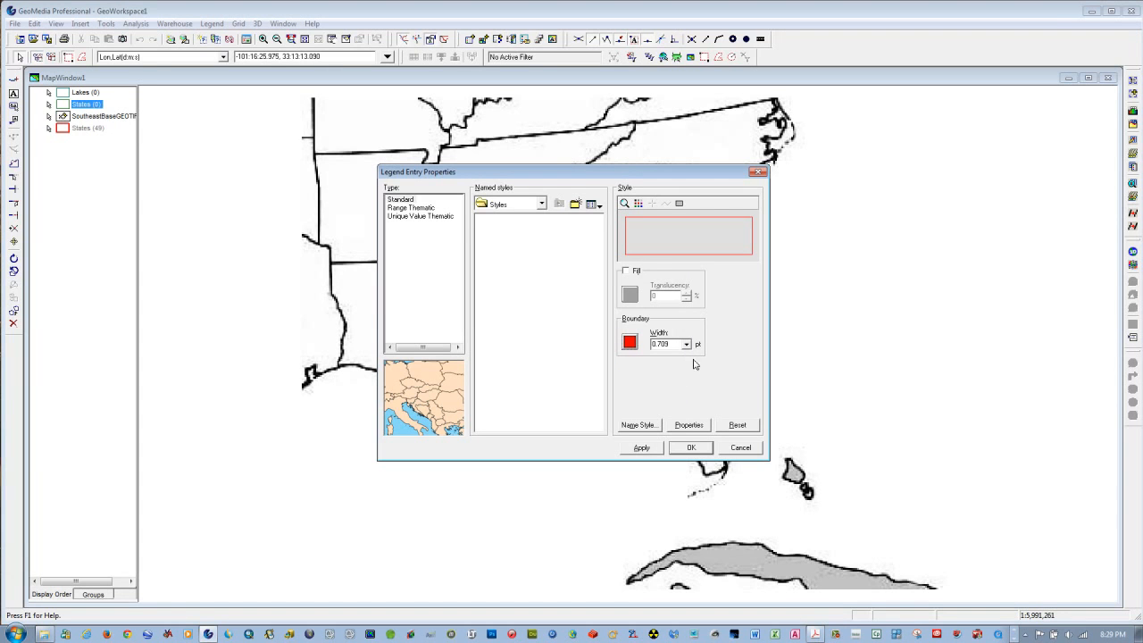
click(687, 344)
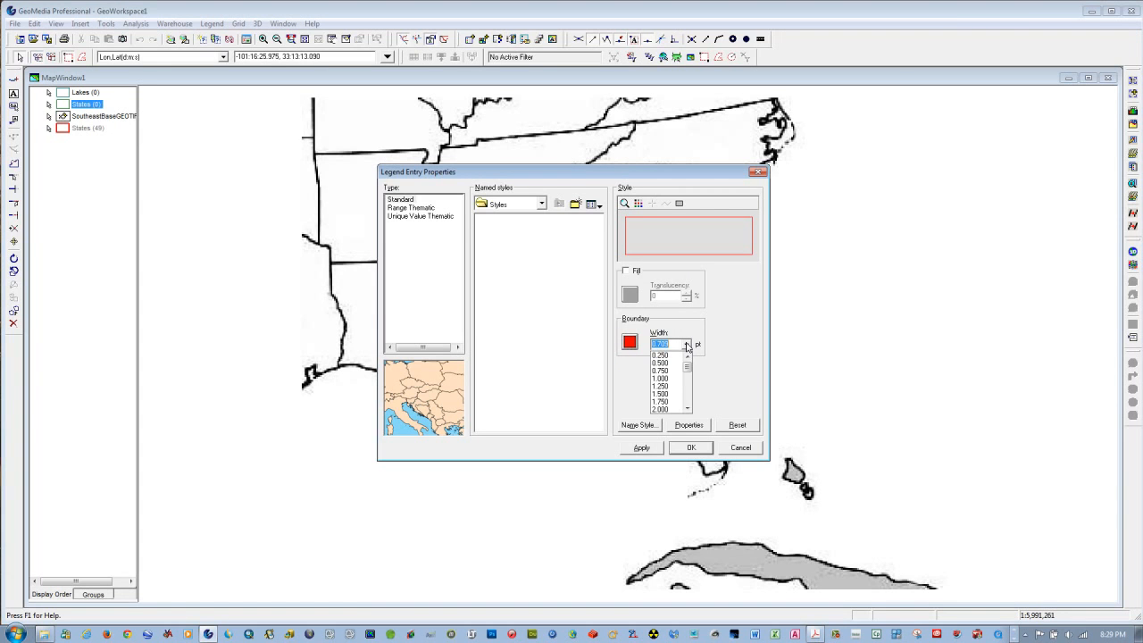
click(670, 404)
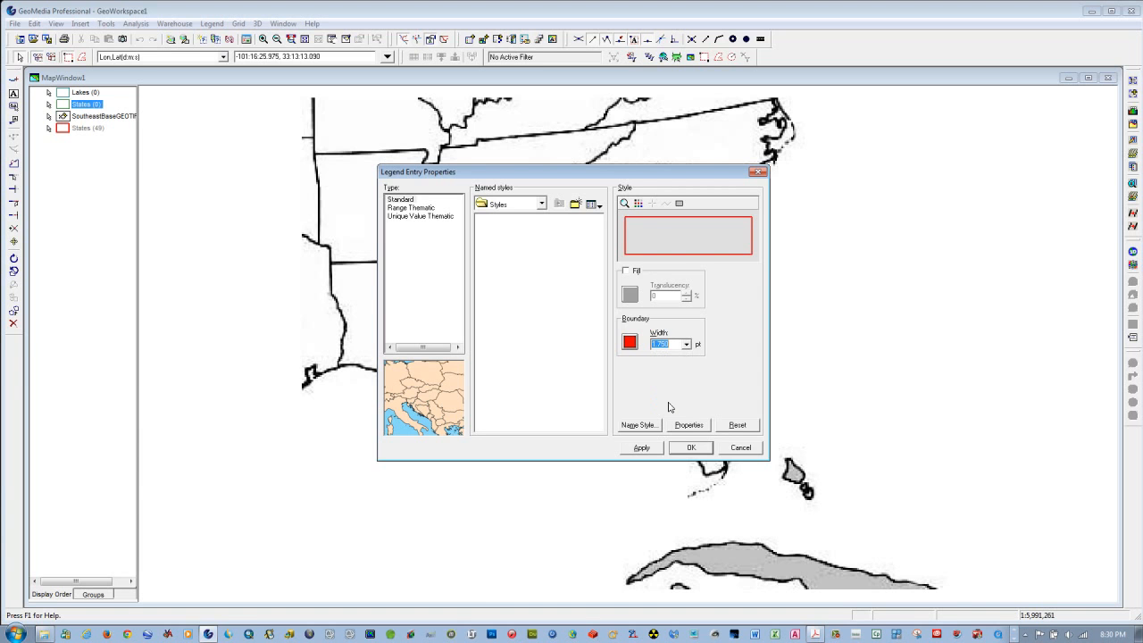
click(643, 449)
click(688, 448)
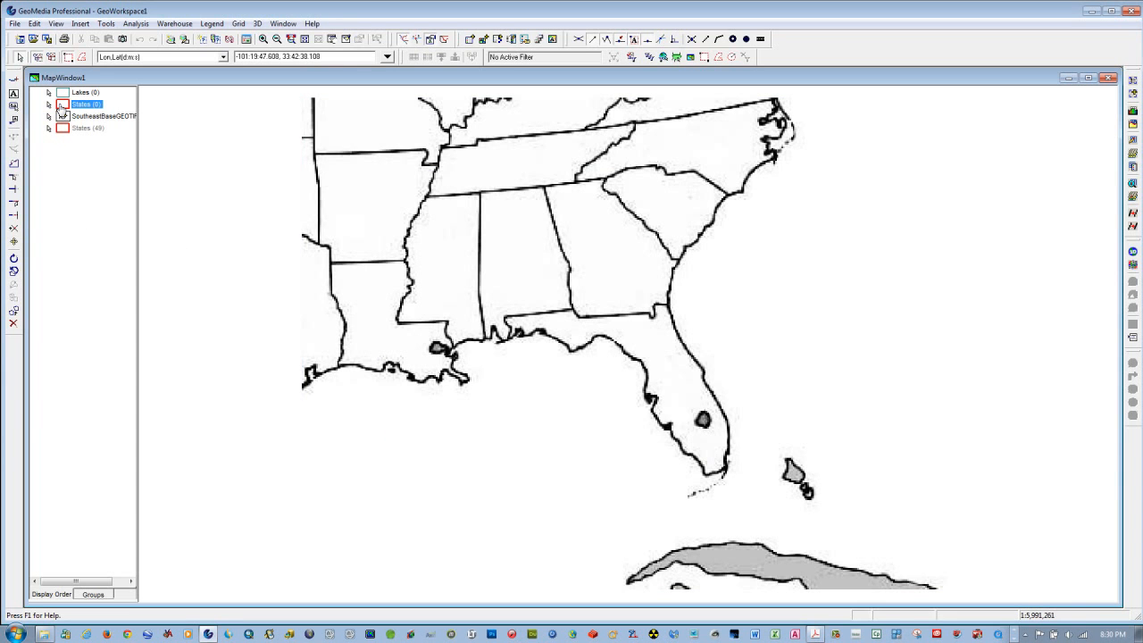
Enable the grey area fill for the Southeast States legend entry
double_click(62, 104)
click(626, 270)
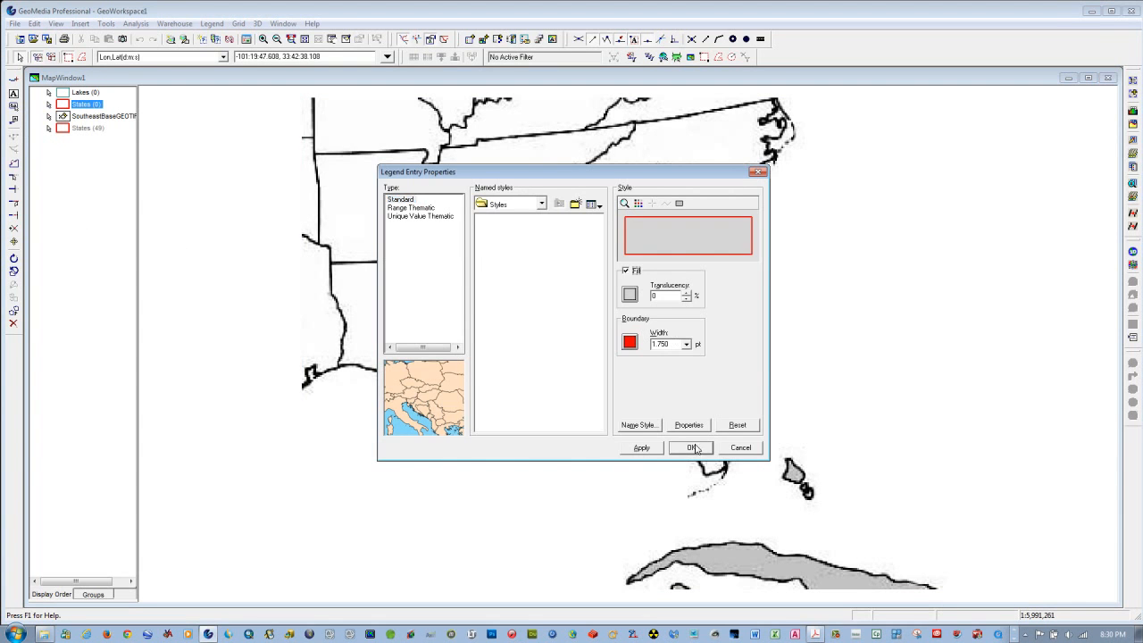
click(691, 447)
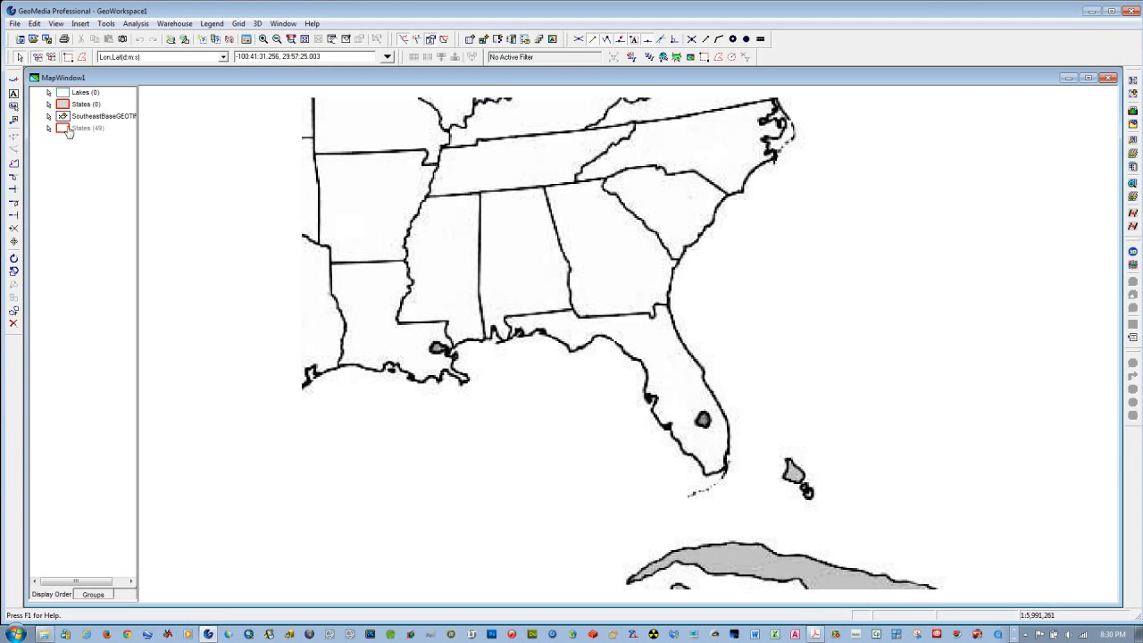
Style the Lakes legend entry with a dark blue boundary and a light blue fill
click(63, 94)
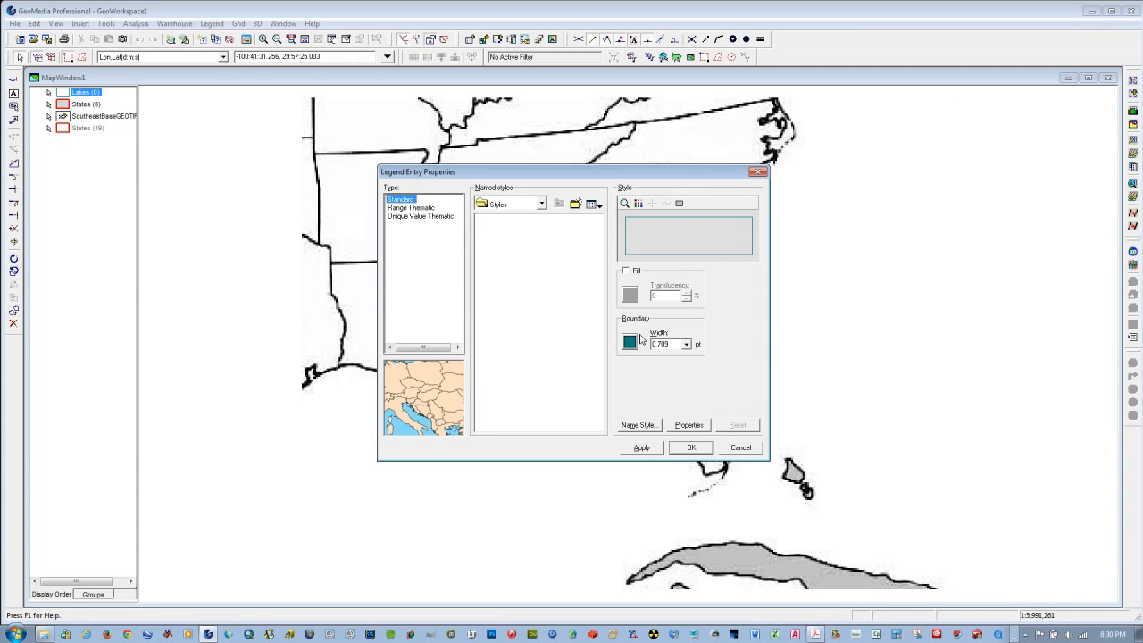
click(631, 342)
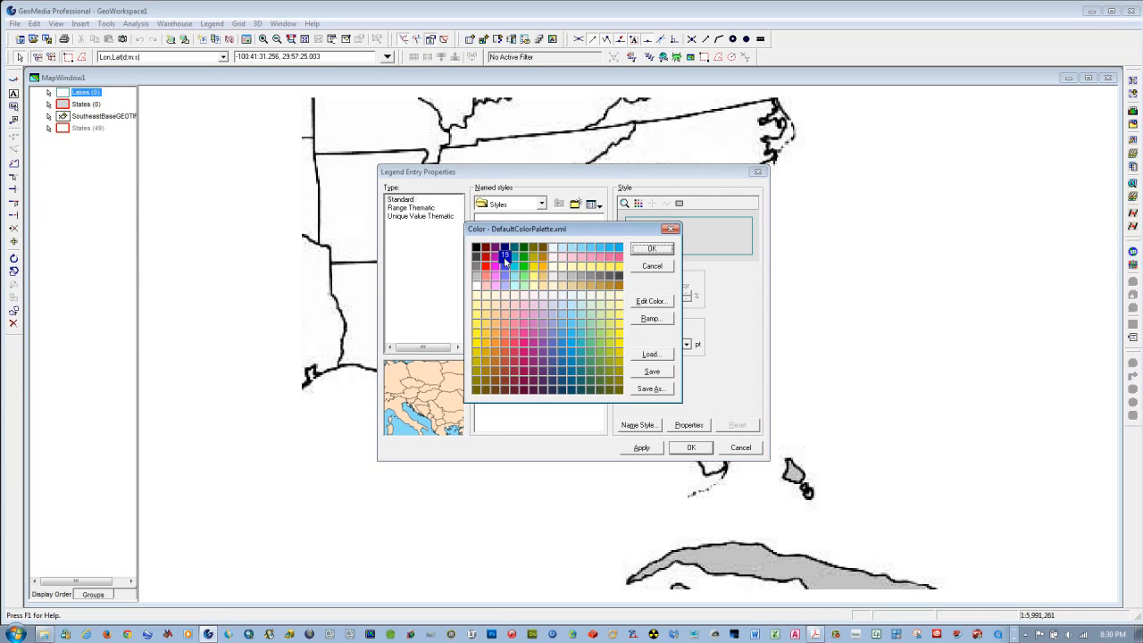
click(505, 248)
click(650, 248)
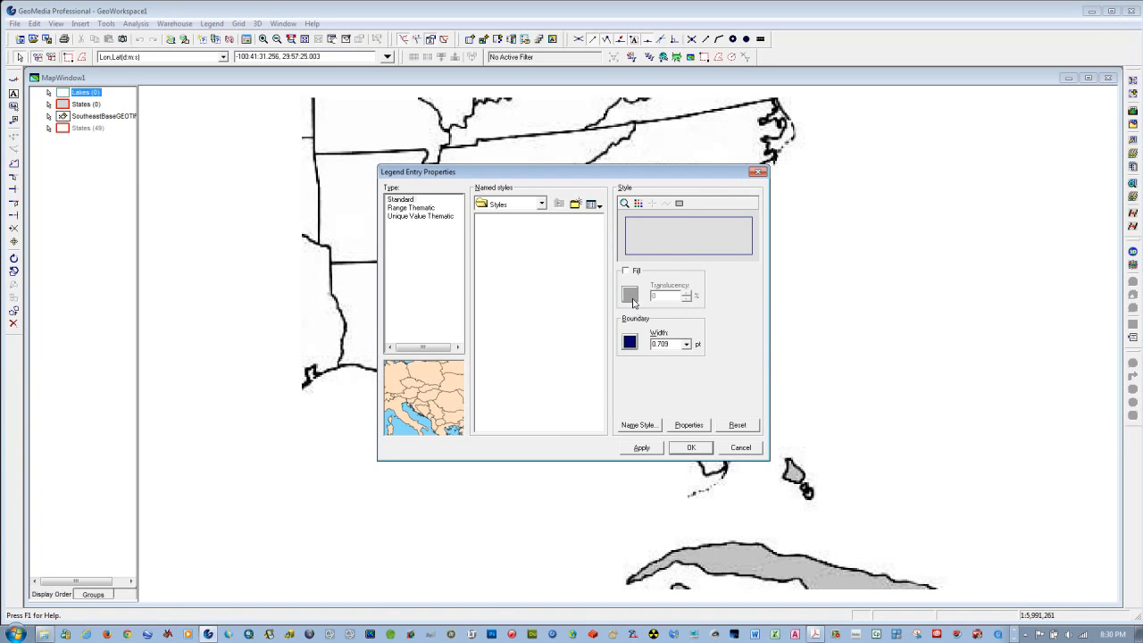
click(626, 271)
click(631, 295)
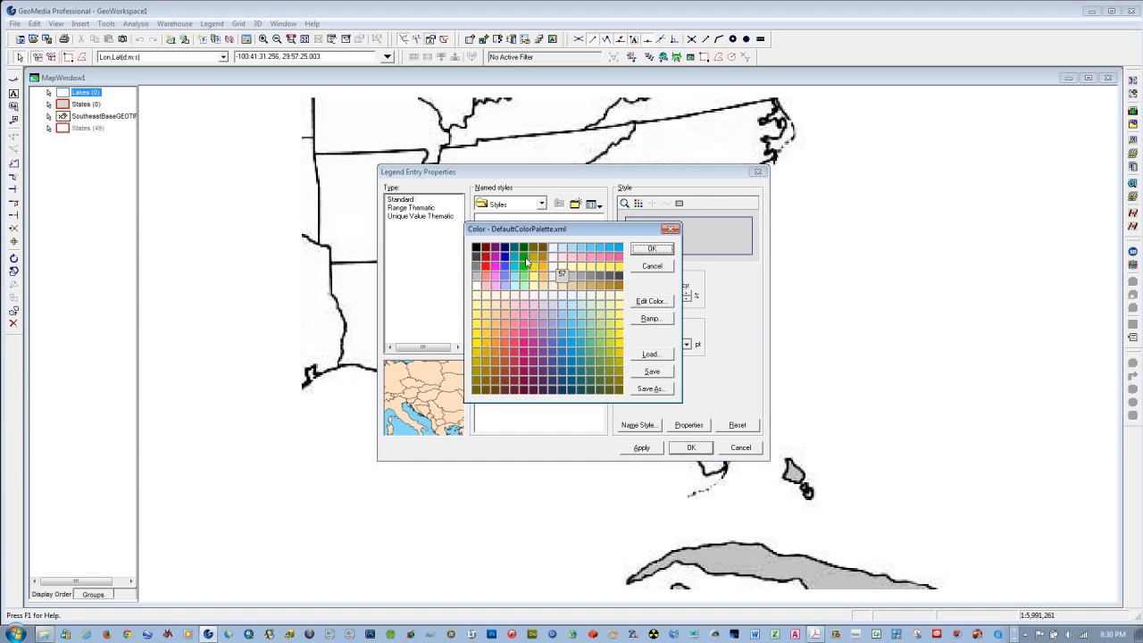
click(563, 249)
click(652, 249)
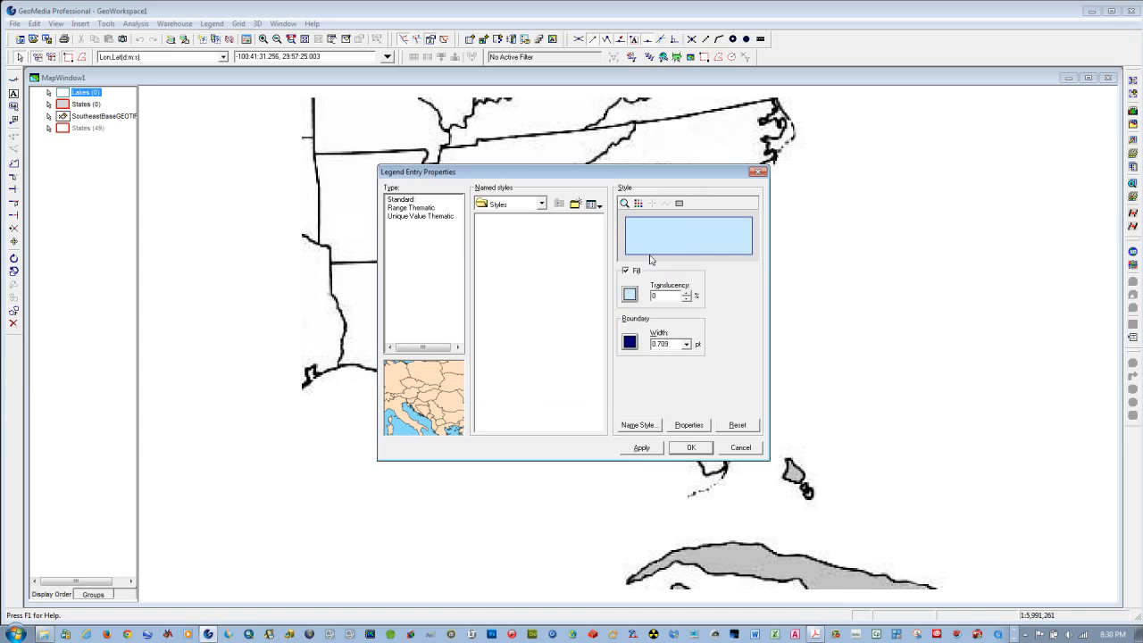
click(640, 448)
click(688, 448)
click(95, 250)
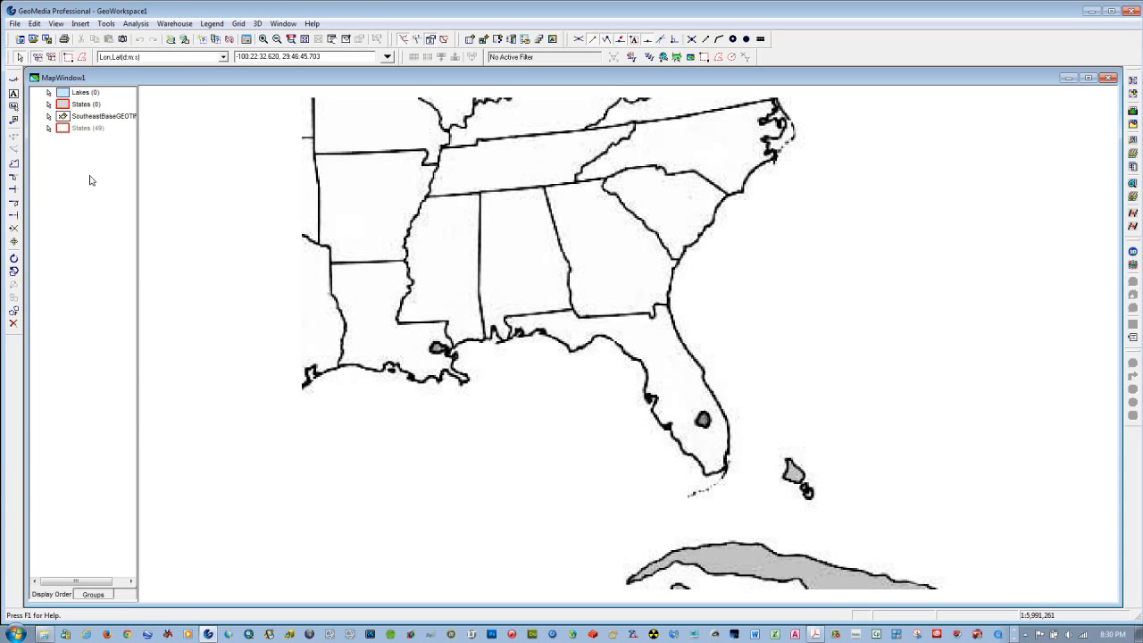
Start inserting features point by point into the Southeast States class, and make the hidden States (49) legend entry non-locatable
click(83, 24)
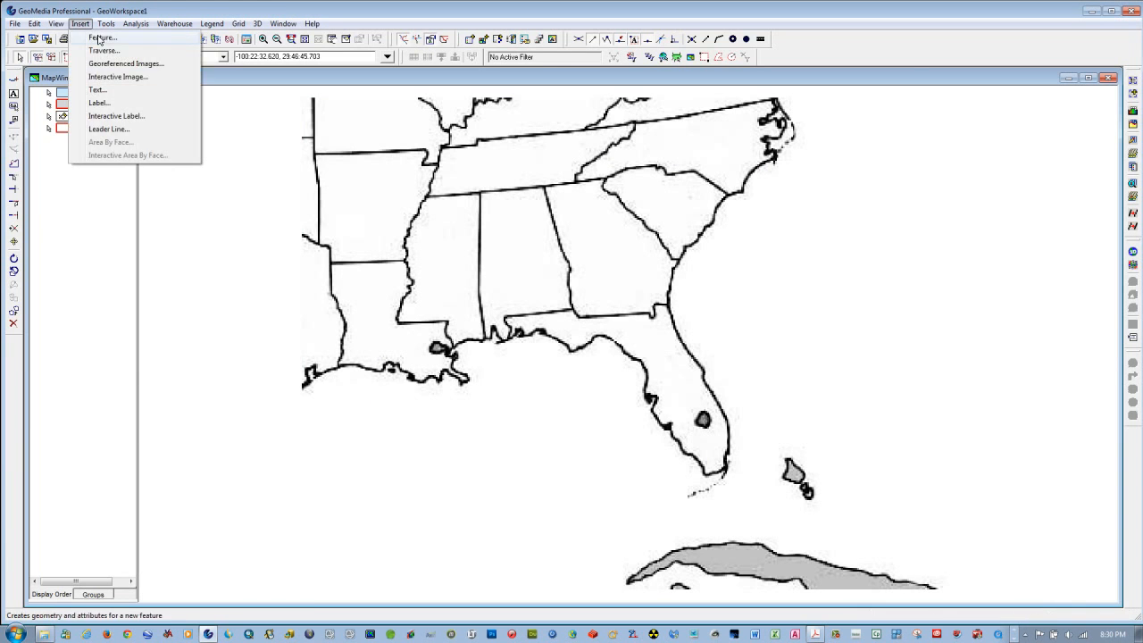
click(91, 36)
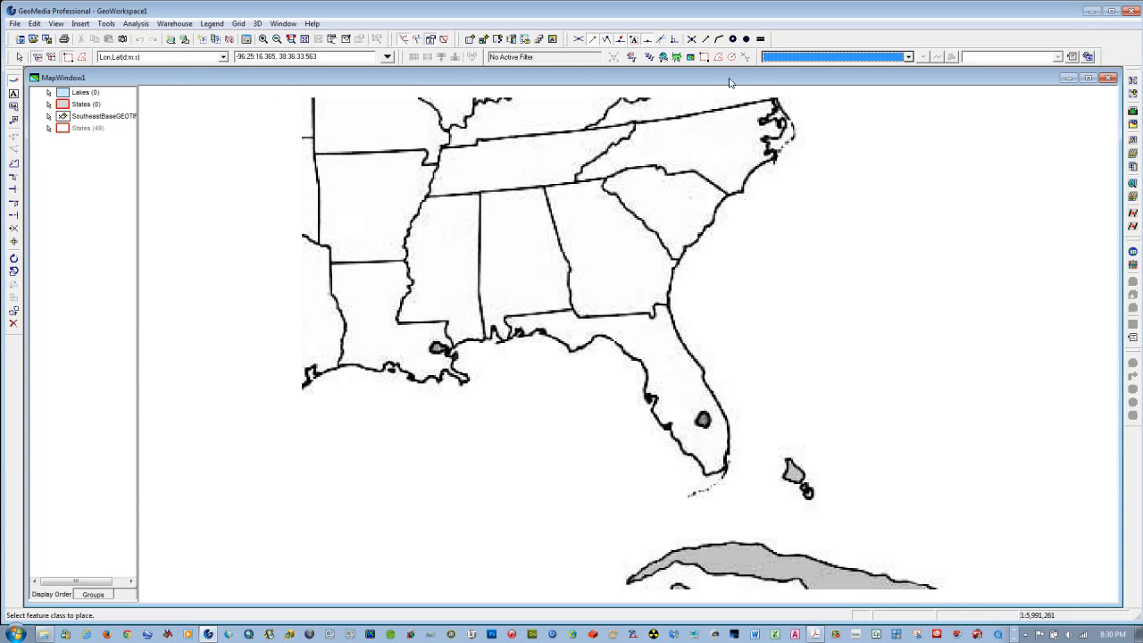
click(909, 57)
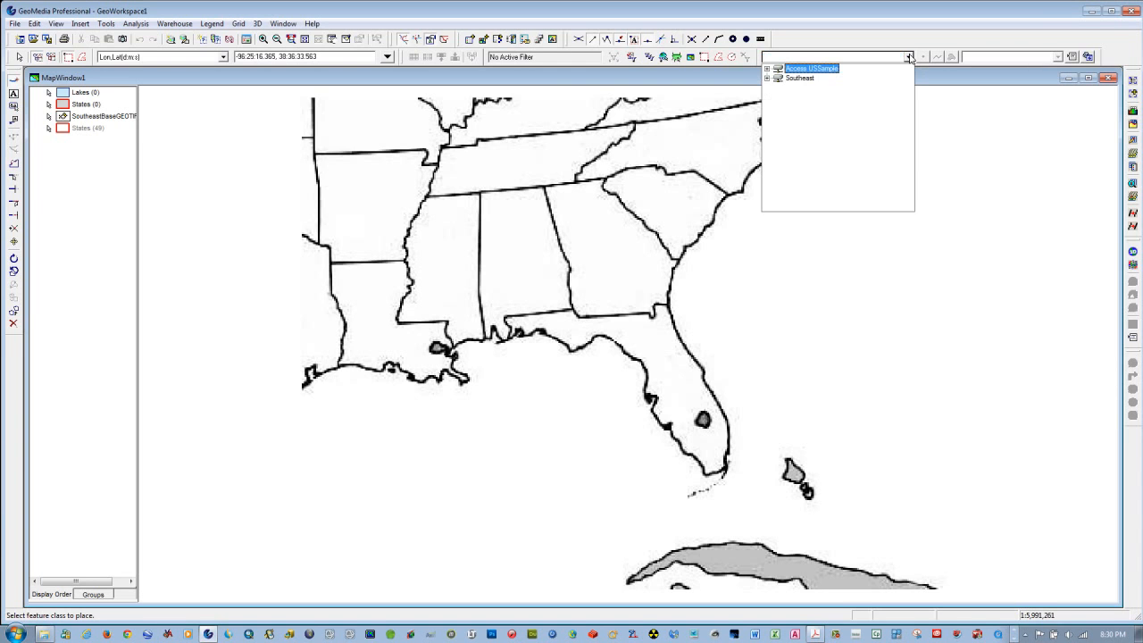
click(766, 78)
click(805, 107)
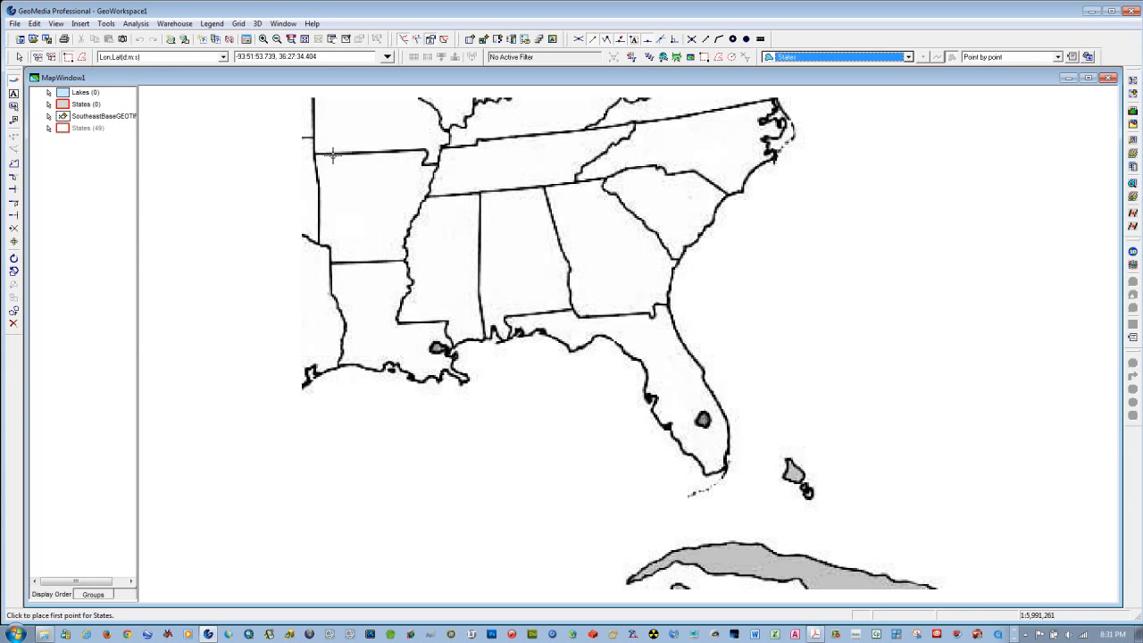
right_click(65, 132)
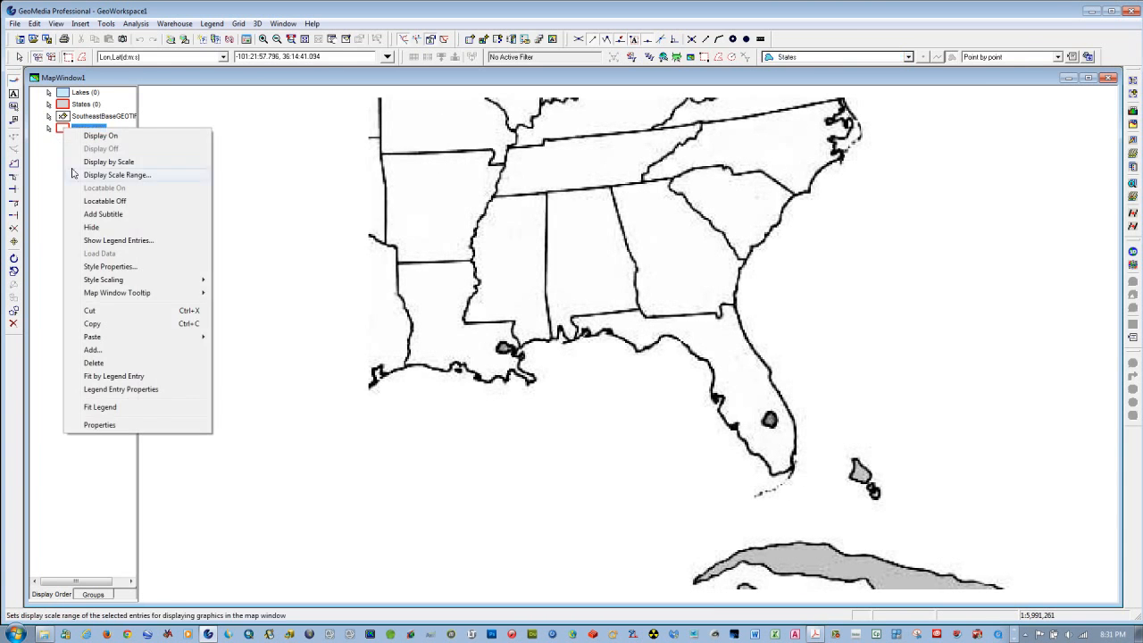
click(90, 202)
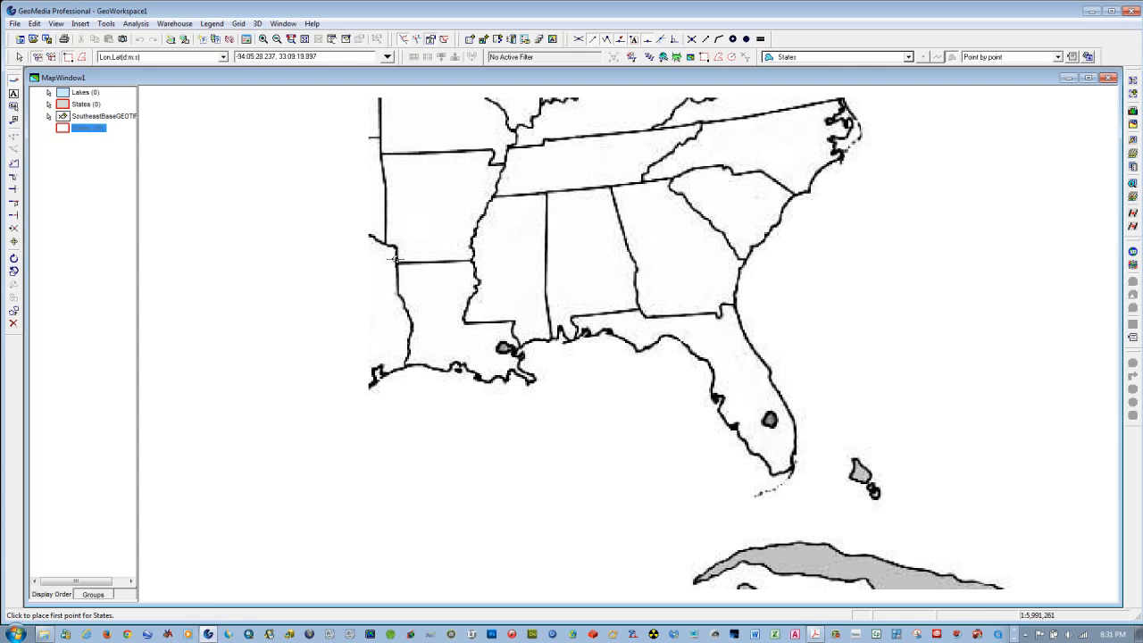
Digitize the northern boundary of Arkansas from its northwest corner around the northeast notch to the Mississippi River
click(333, 40)
drag(490, 156, 406, 212)
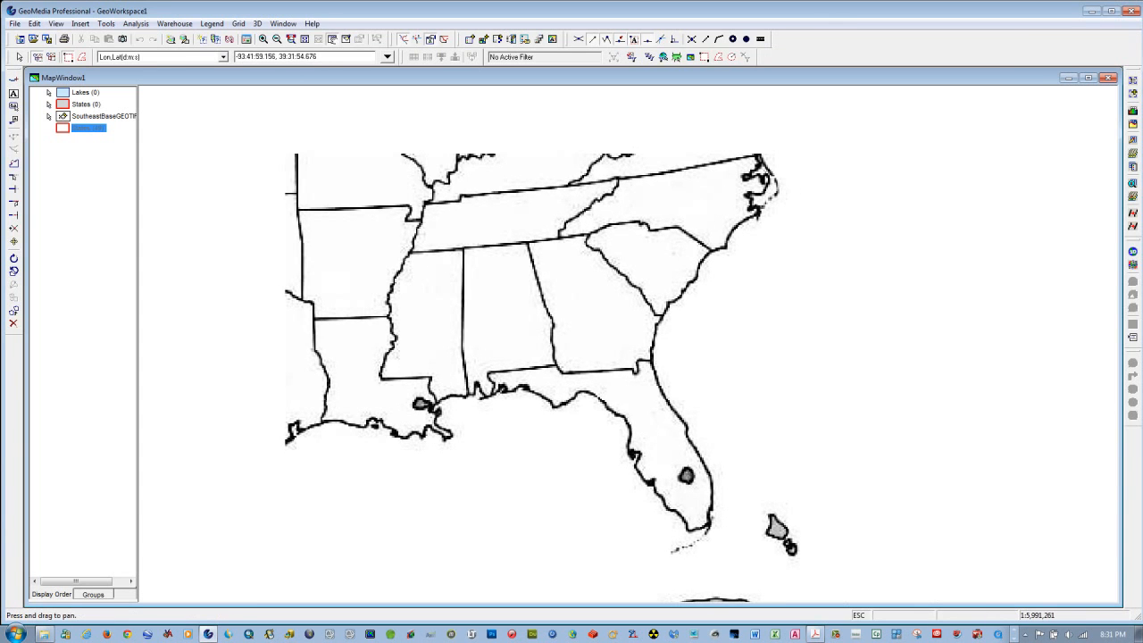
click(265, 39)
drag(277, 182, 476, 356)
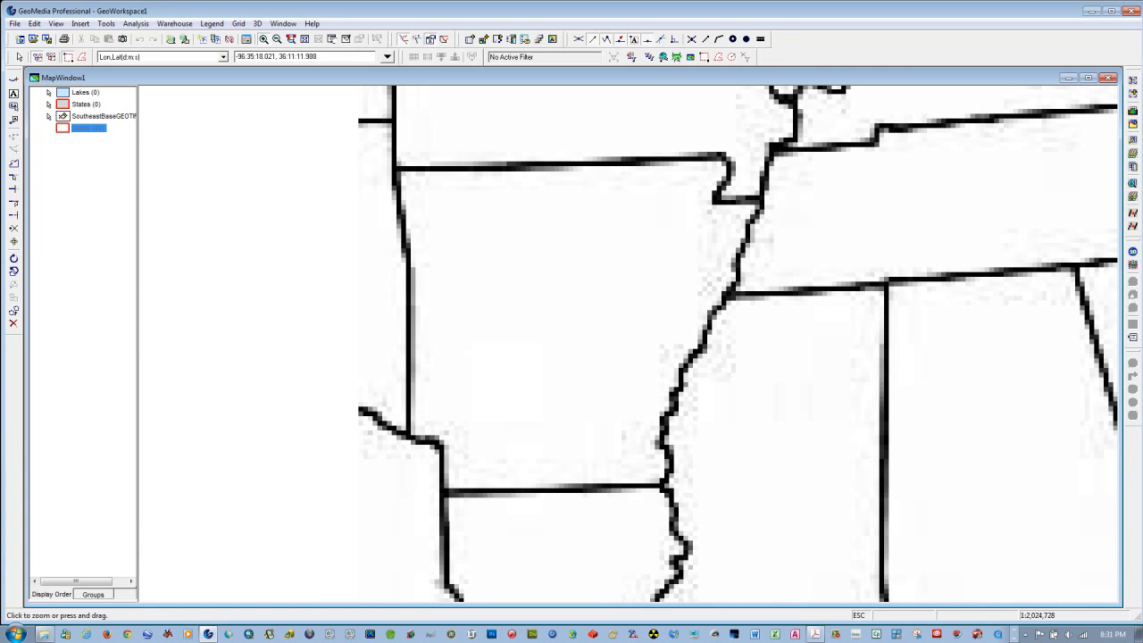
key(Escape)
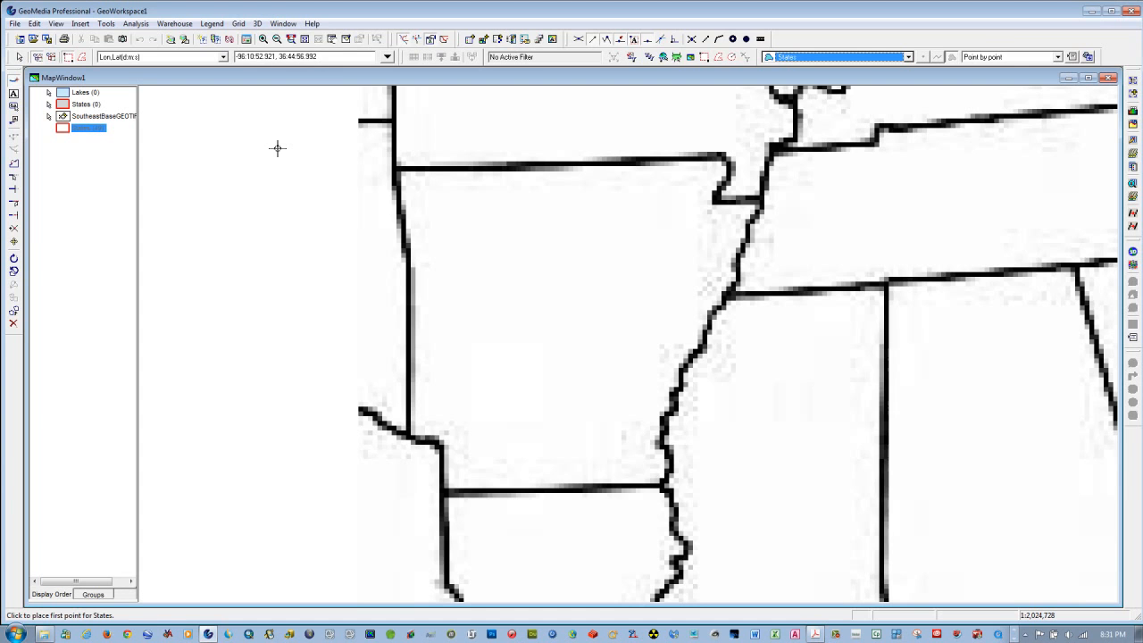
click(394, 168)
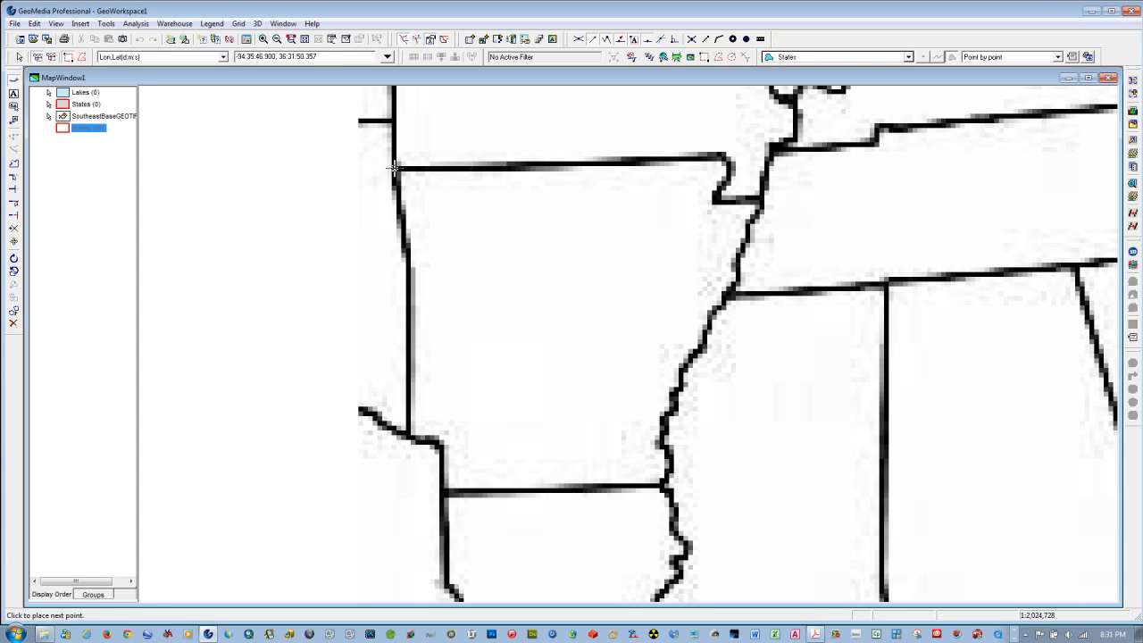
click(733, 157)
click(717, 202)
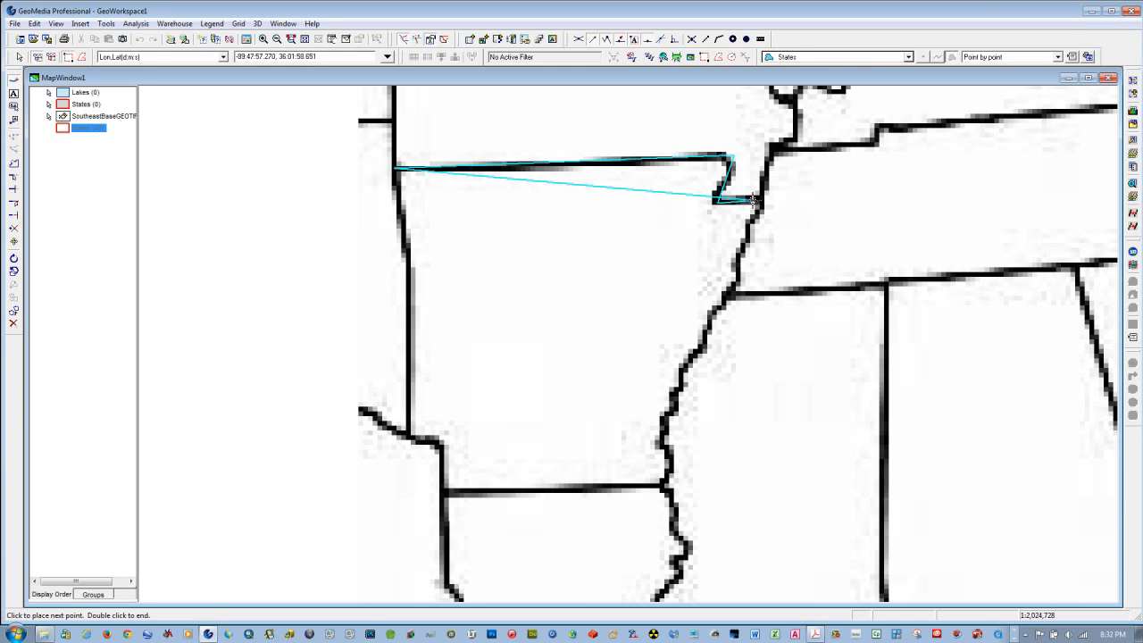
click(762, 203)
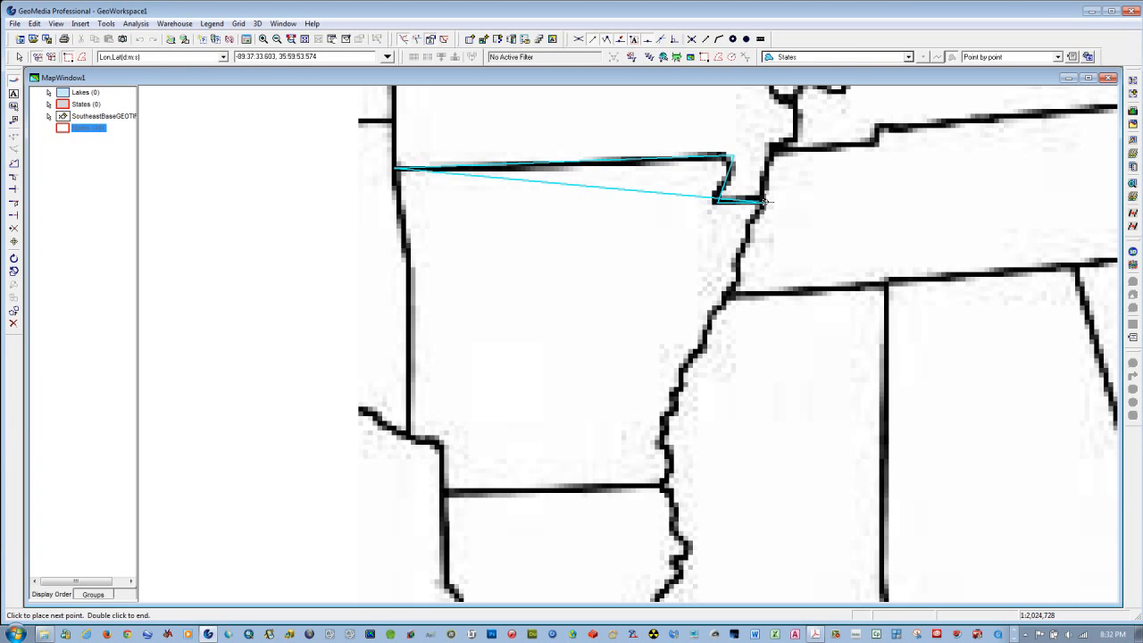
Trace the eastern, southern and western boundaries of Arkansas along the base image and end the feature
click(729, 303)
click(666, 415)
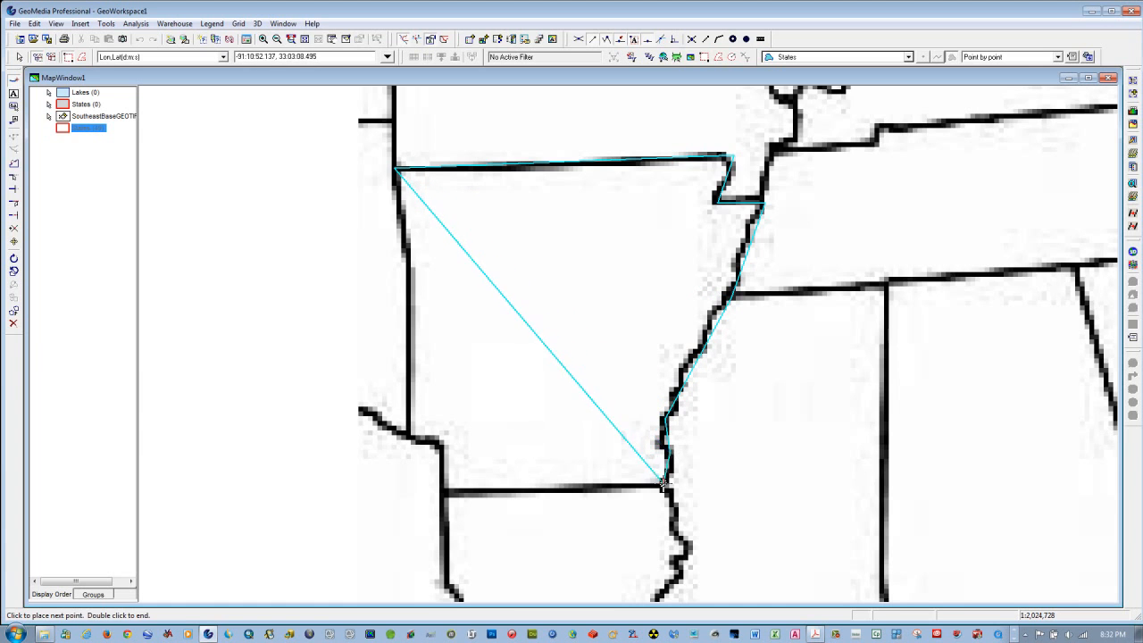
click(662, 484)
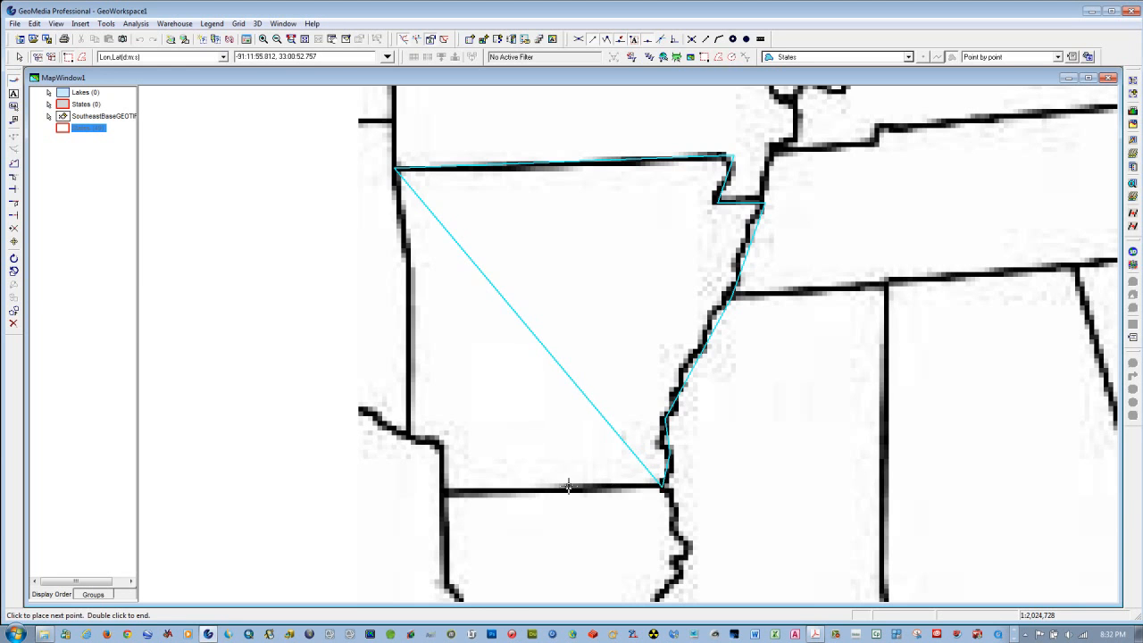
click(443, 490)
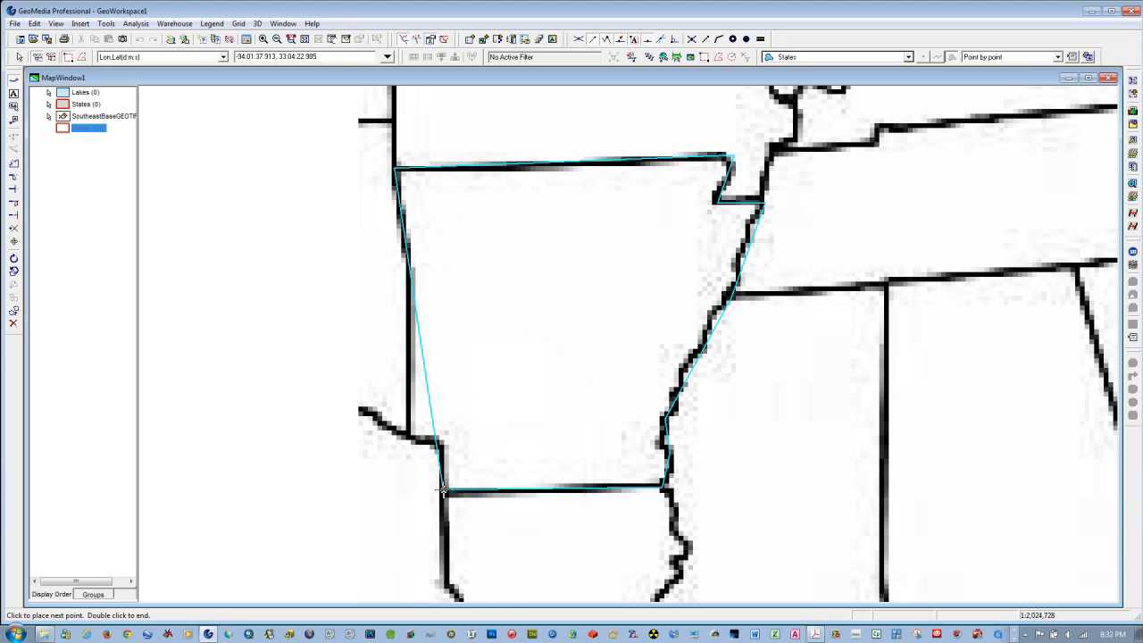
click(441, 445)
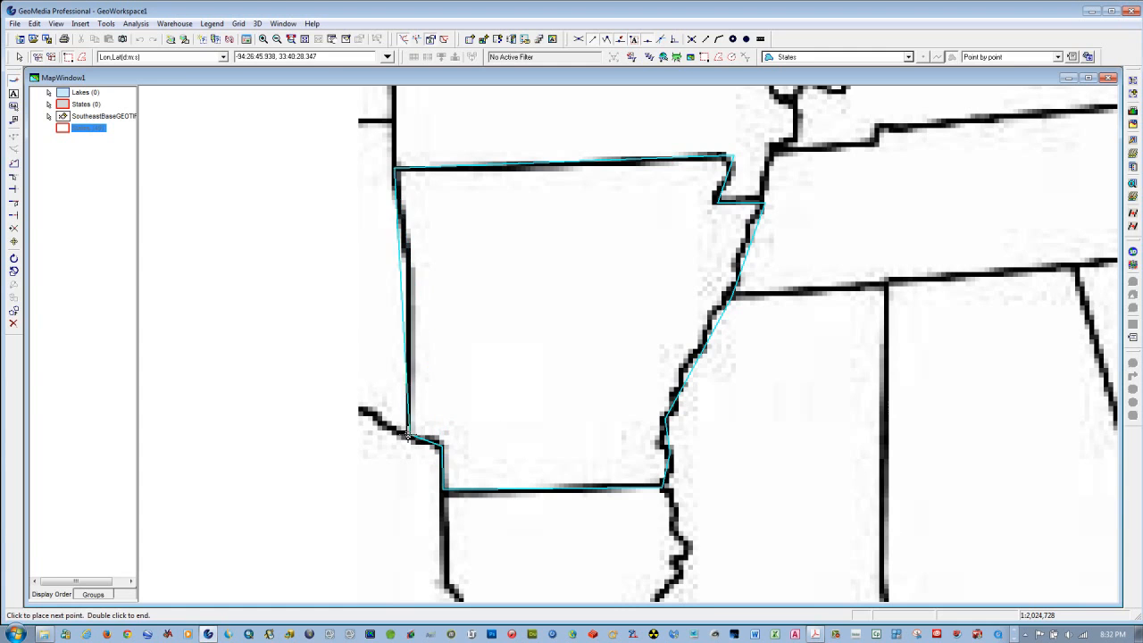
click(407, 434)
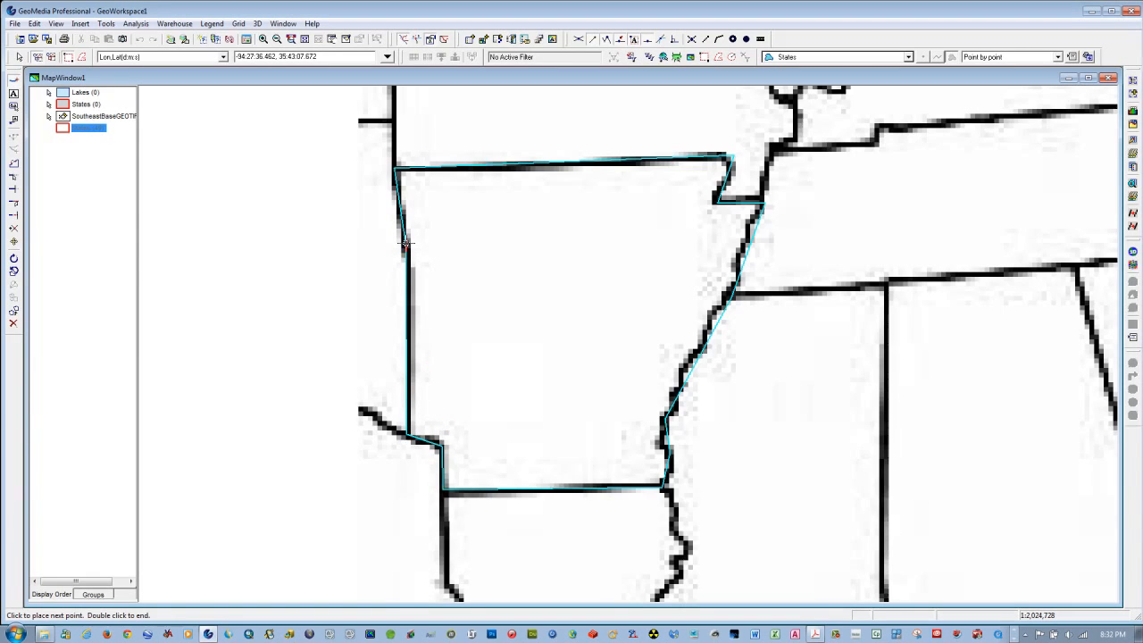
right_click(407, 242)
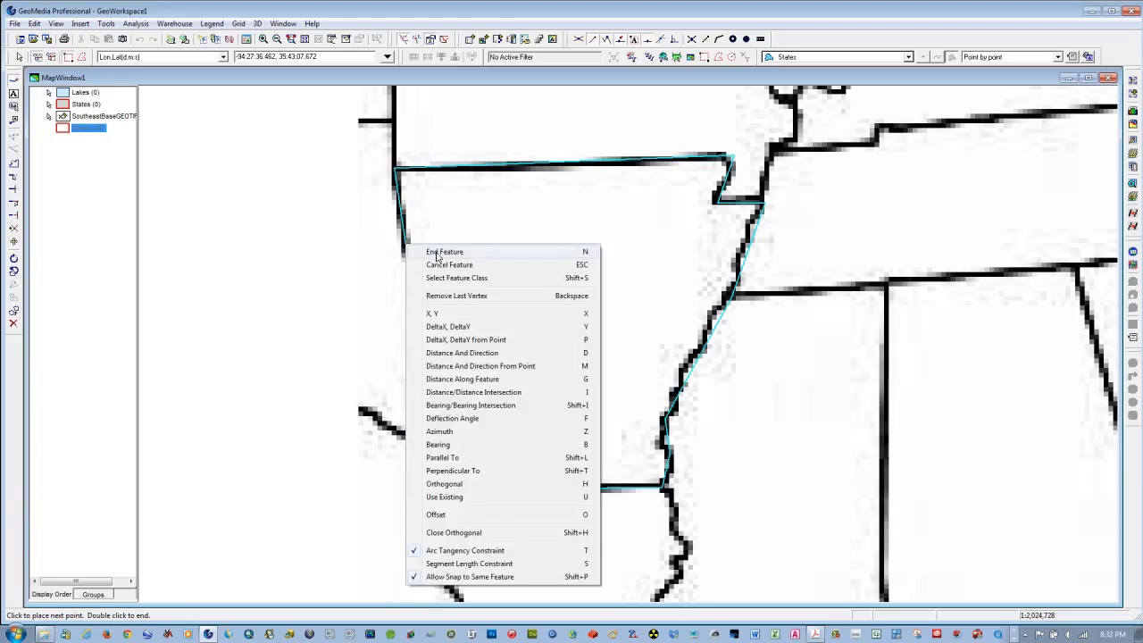
click(437, 253)
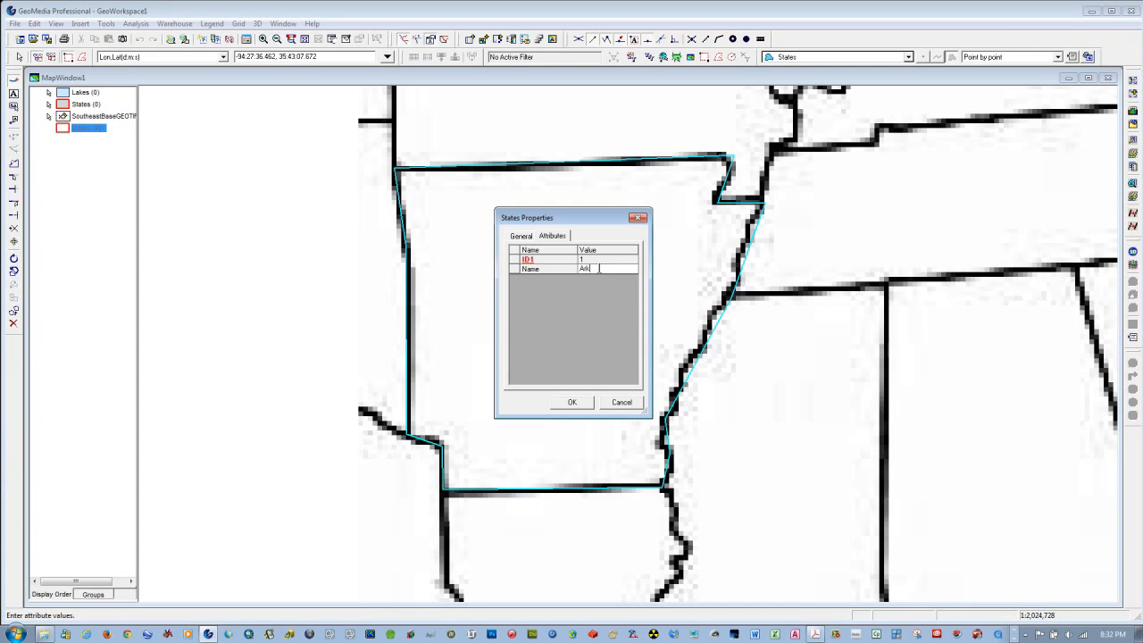
Set the Name attribute of the new States feature to Arkansas and accept the properties
click(602, 268)
text(Arkansas)
click(576, 401)
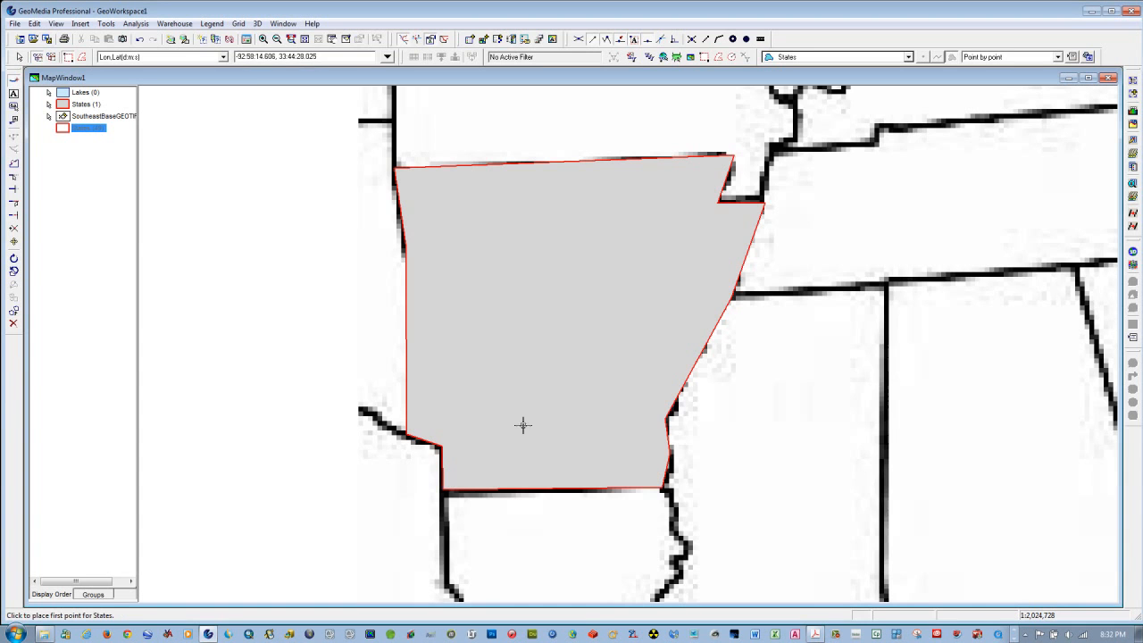
Start digitizing Louisiana by snapping along the shared Arkansas border and tracing the river down to the inner corner with Mississippi
click(304, 38)
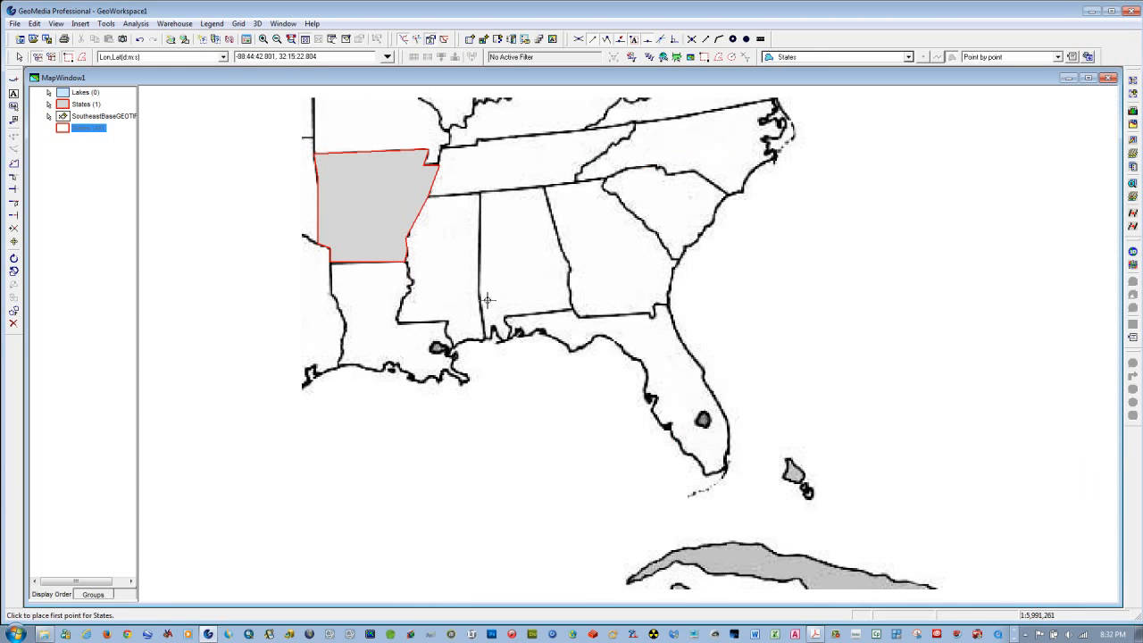
click(264, 39)
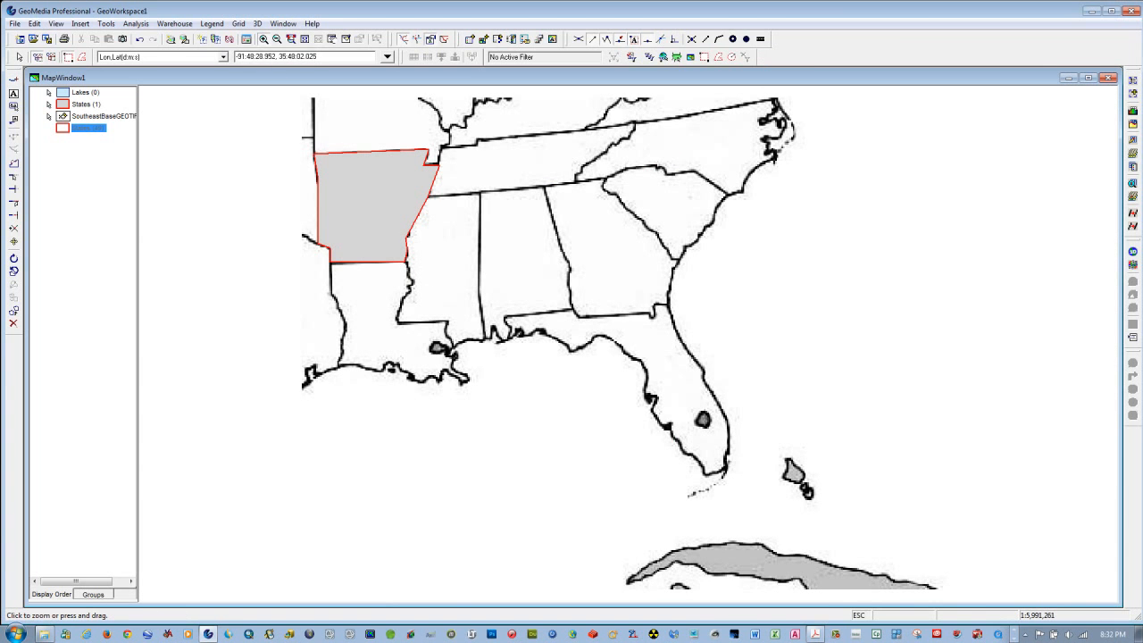
drag(302, 225, 501, 439)
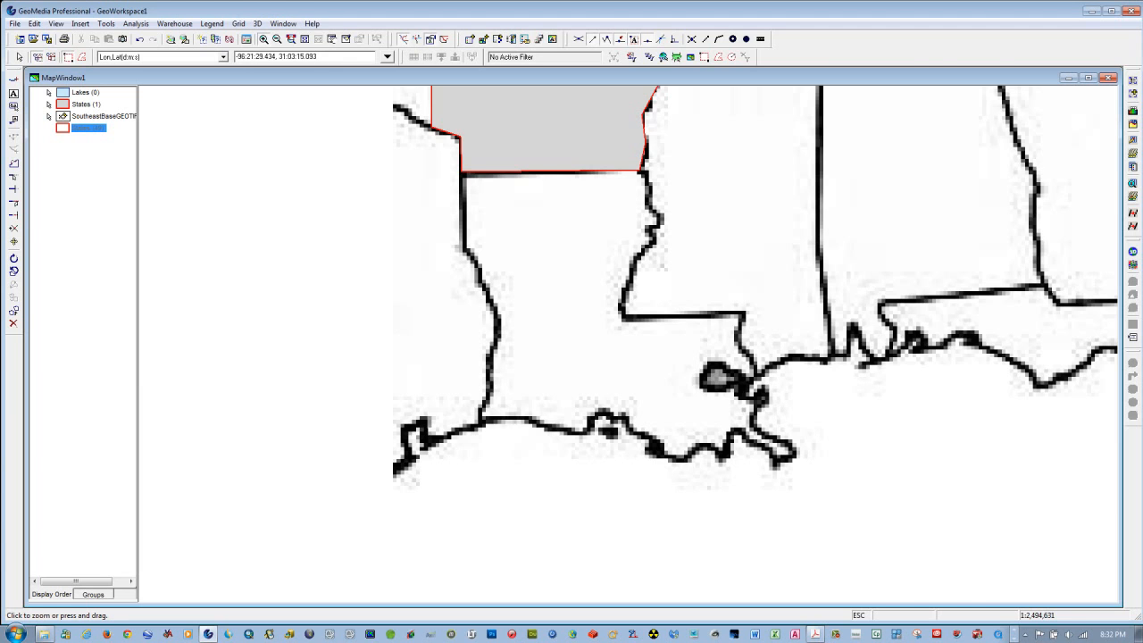
key(Escape)
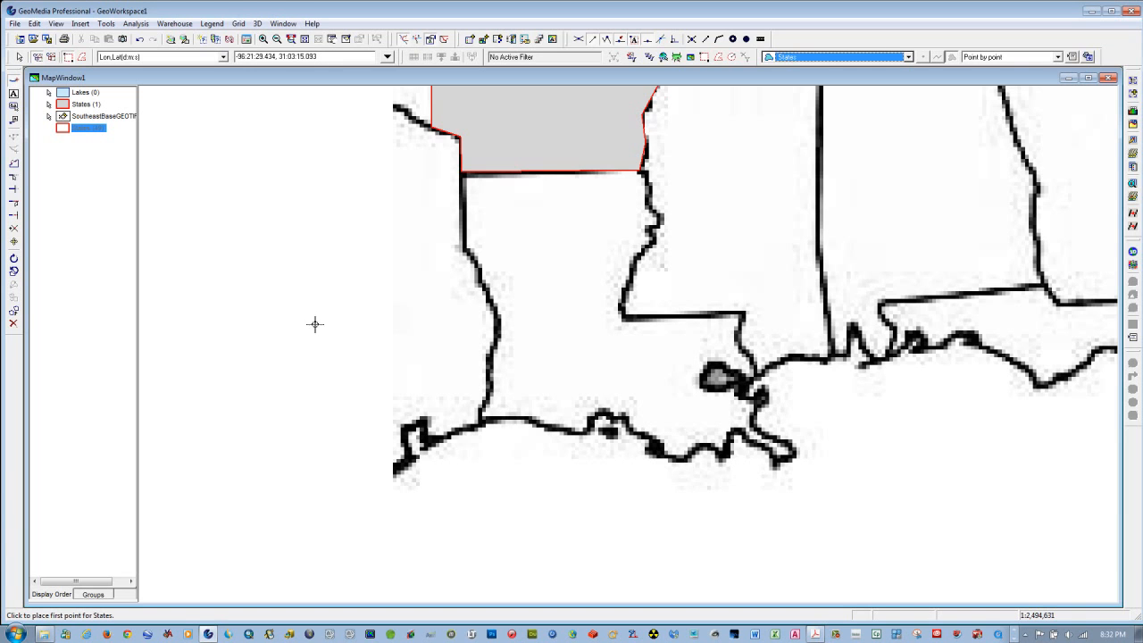
click(462, 172)
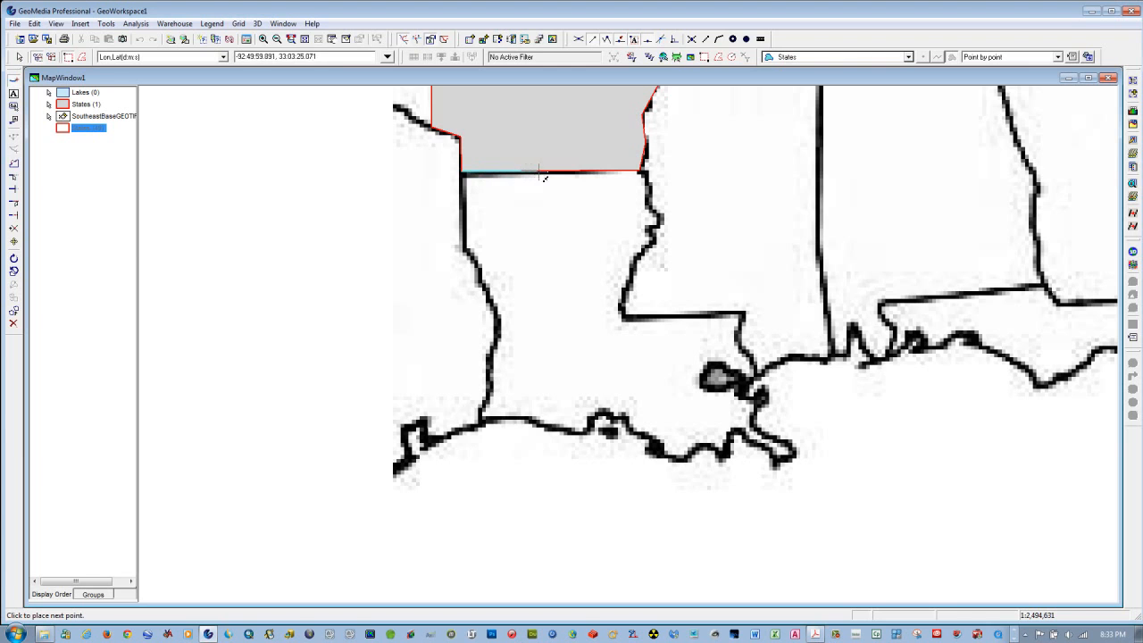
click(641, 171)
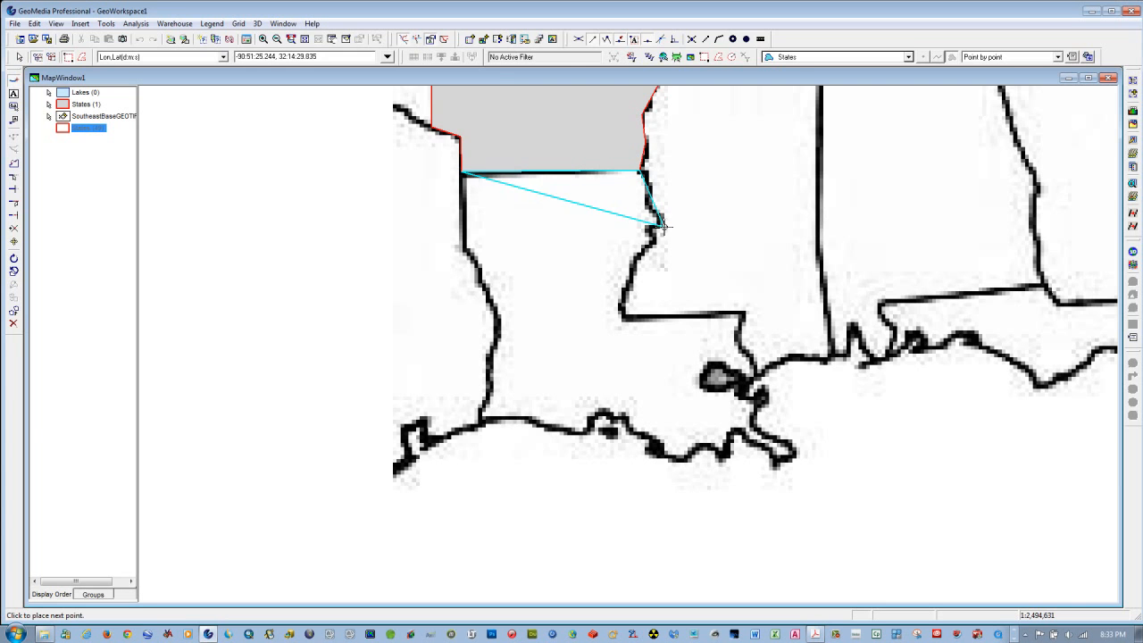
click(661, 221)
click(621, 316)
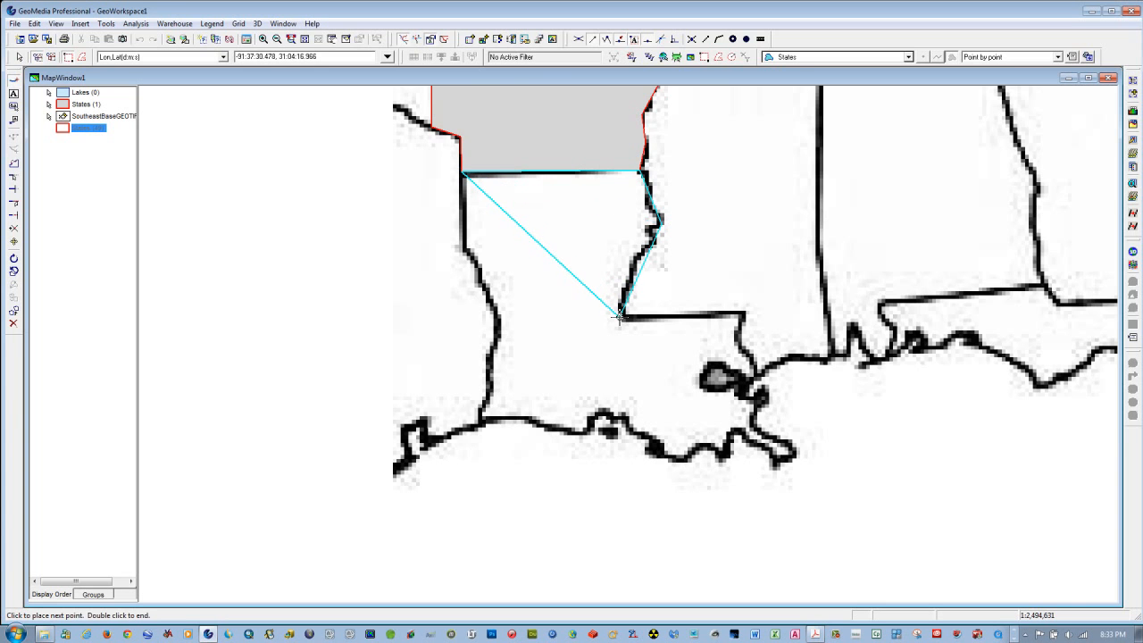
Continue the Louisiana outline east along the Mississippi border and down around the inlet to the tip of the delta
click(743, 314)
click(738, 343)
click(760, 377)
click(746, 395)
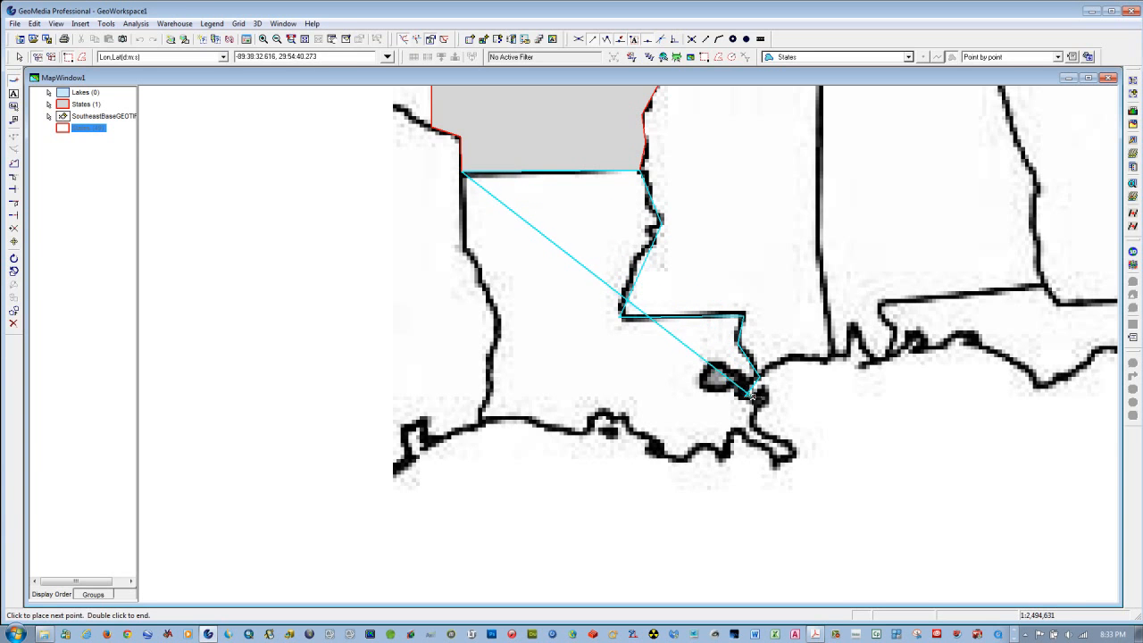
click(765, 387)
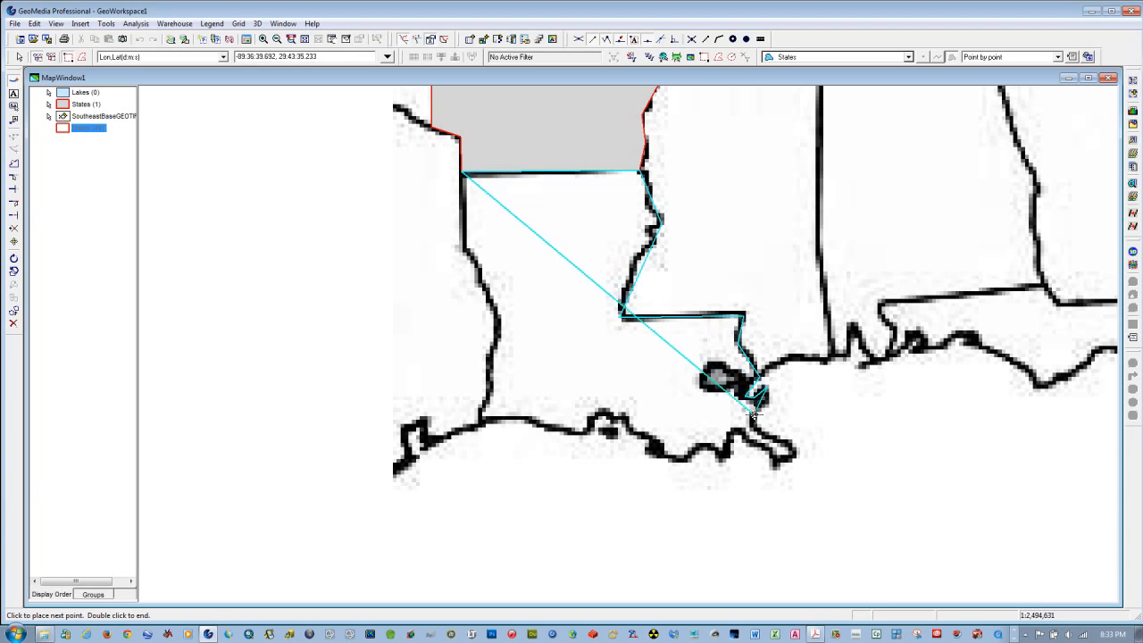
click(753, 419)
click(795, 452)
click(775, 461)
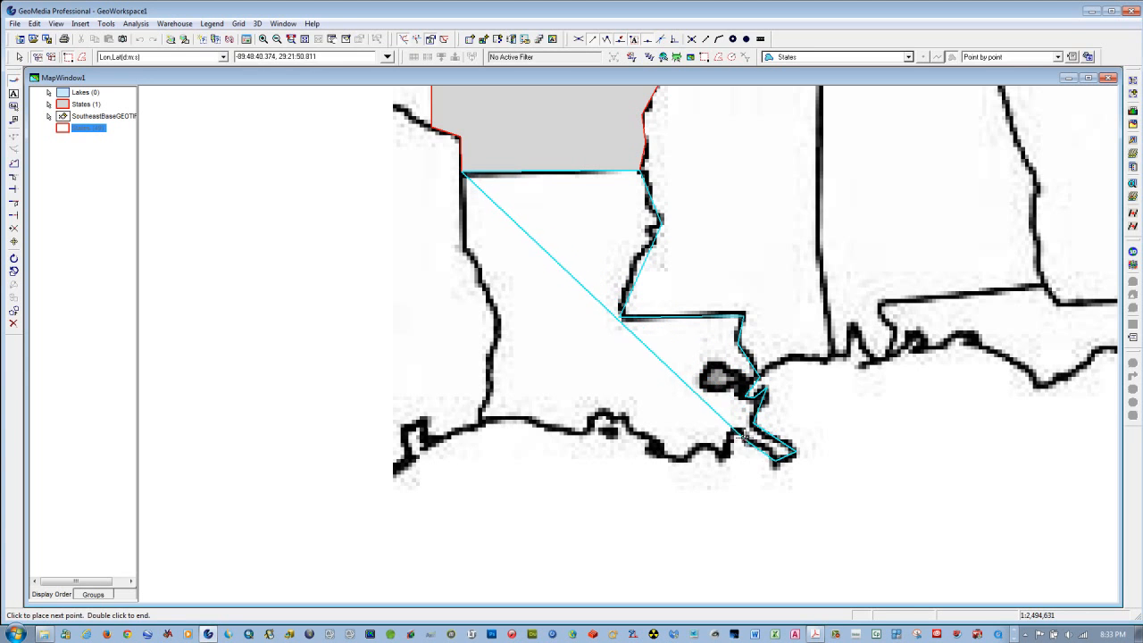
Trace Louisiana's Gulf coast westward and its western border northward, and end the outer boundary
click(714, 456)
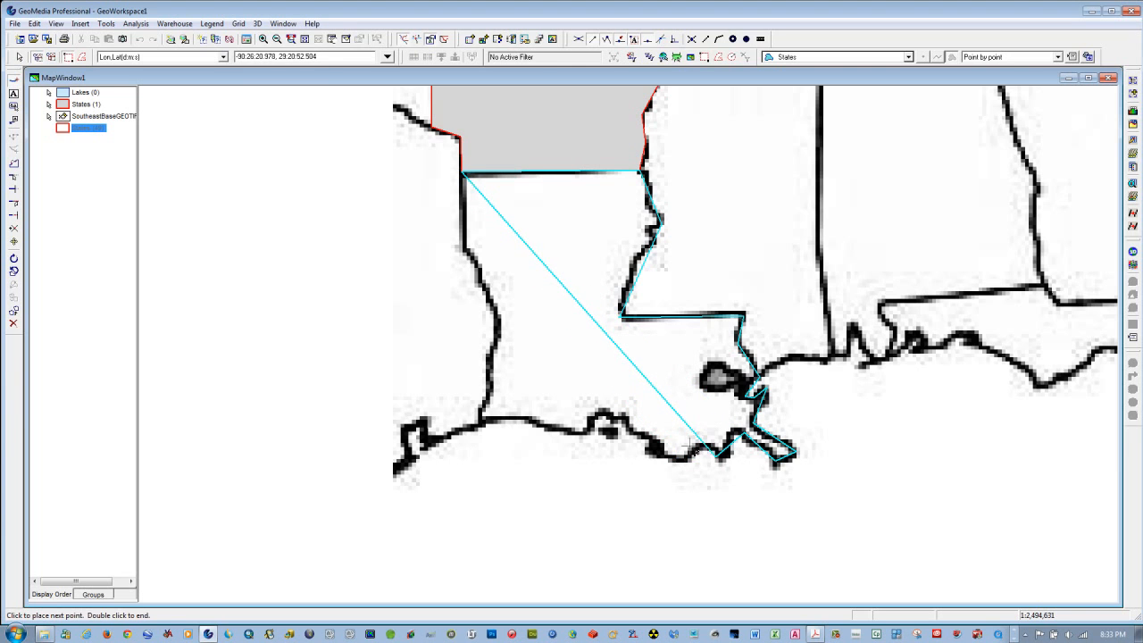
click(686, 458)
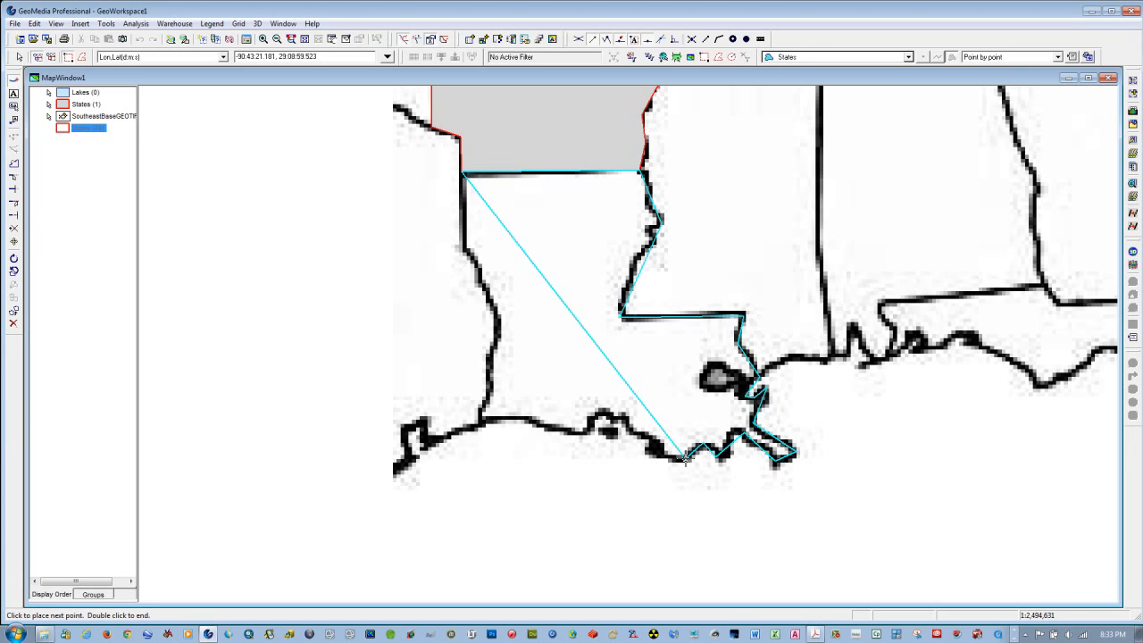
click(597, 414)
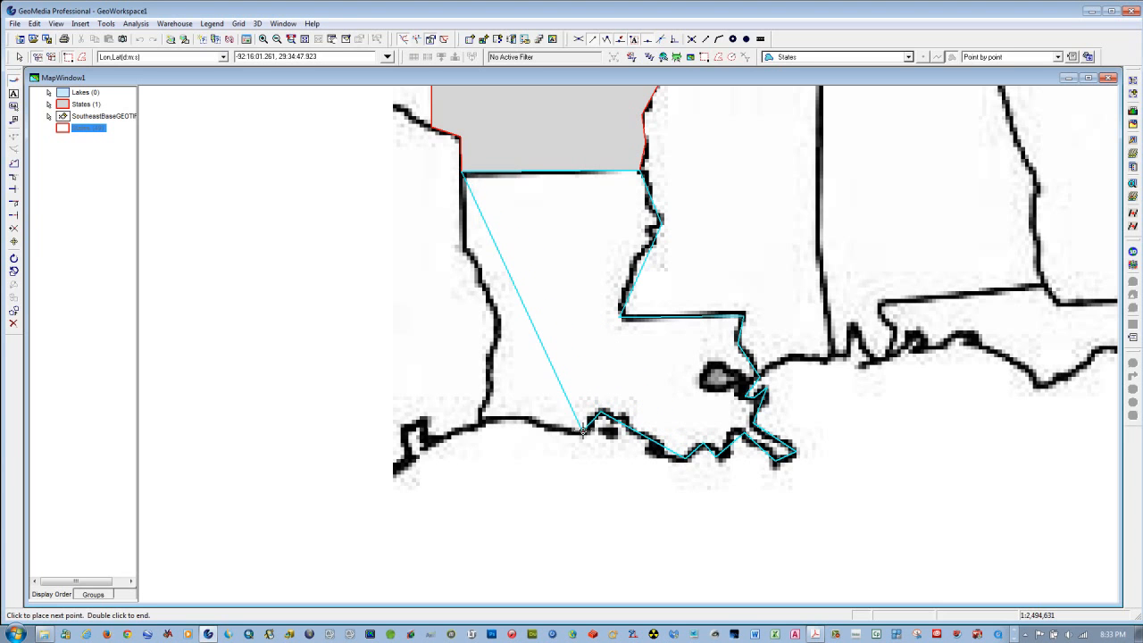
click(481, 418)
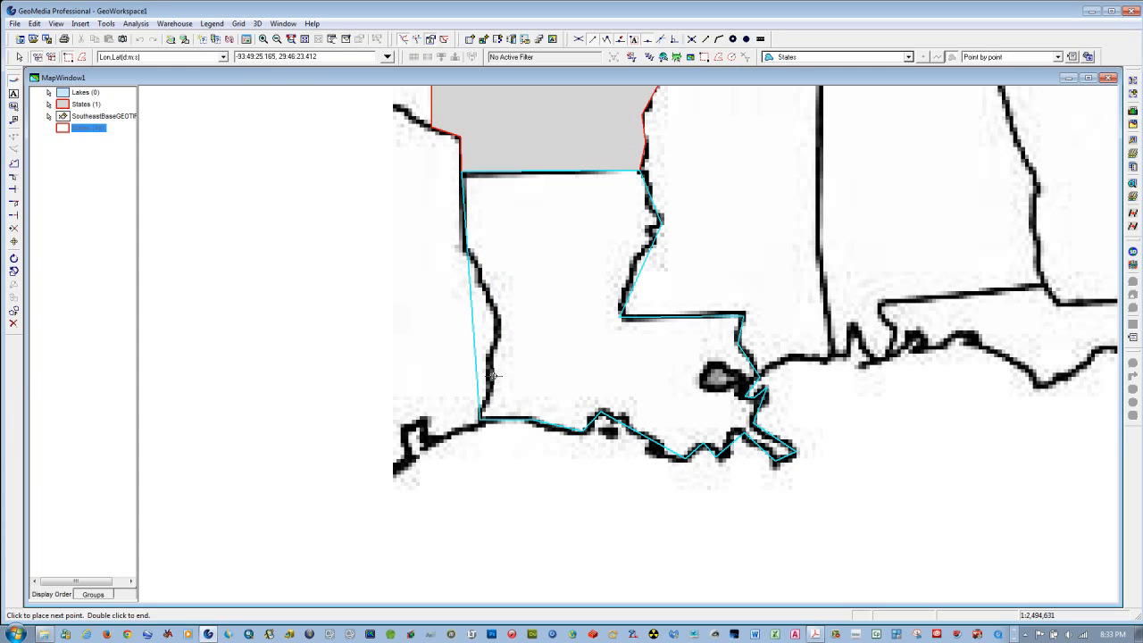
click(499, 322)
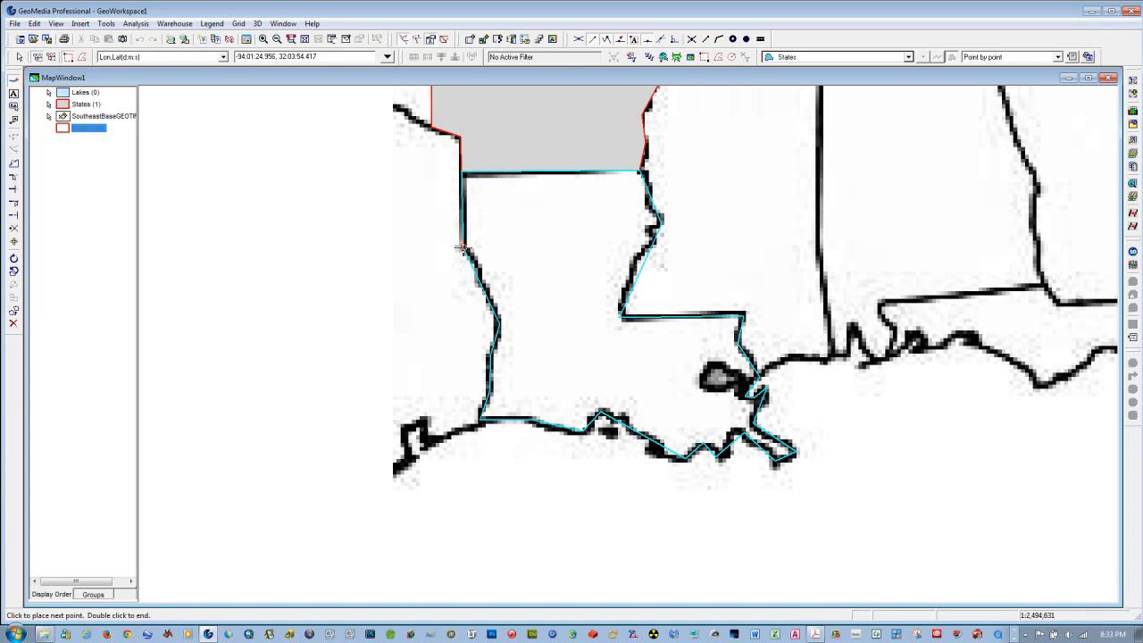
double_click(463, 248)
Outline the lake in southeast Louisiana as a hole, and finish the state feature with its Name attribute
click(709, 361)
click(703, 387)
click(735, 390)
right_click(741, 375)
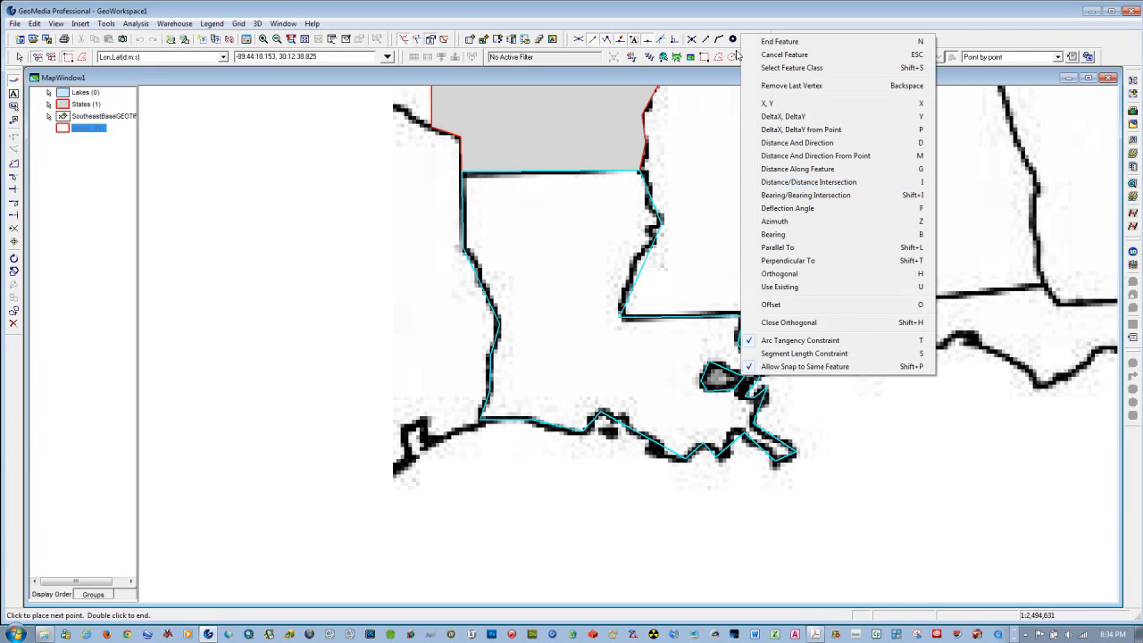
click(773, 42)
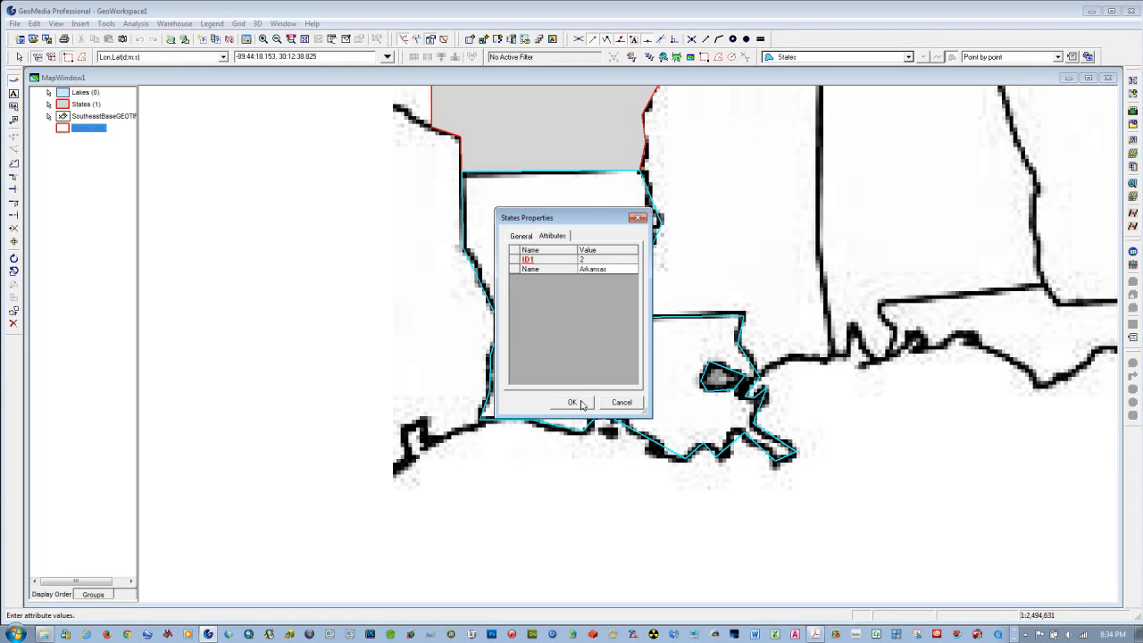
click(597, 269)
click(573, 402)
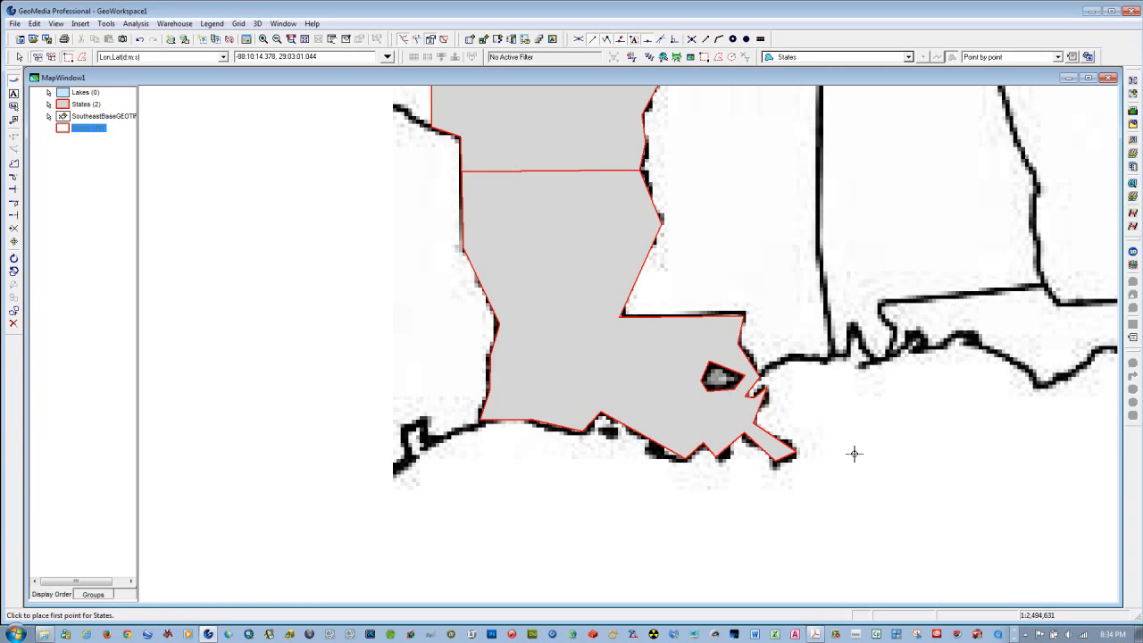
Start digitizing Mississippi at its coastal corner with Louisiana, snapping along the shared border north and west to the inner corner at the river
click(332, 39)
drag(810, 276, 707, 401)
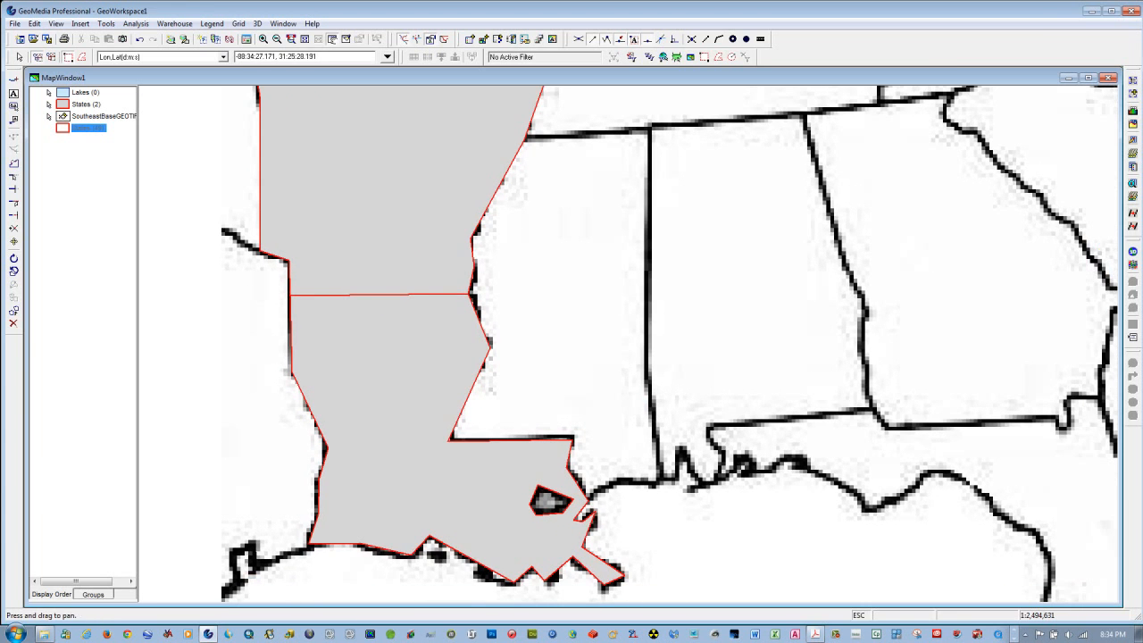
key(Escape)
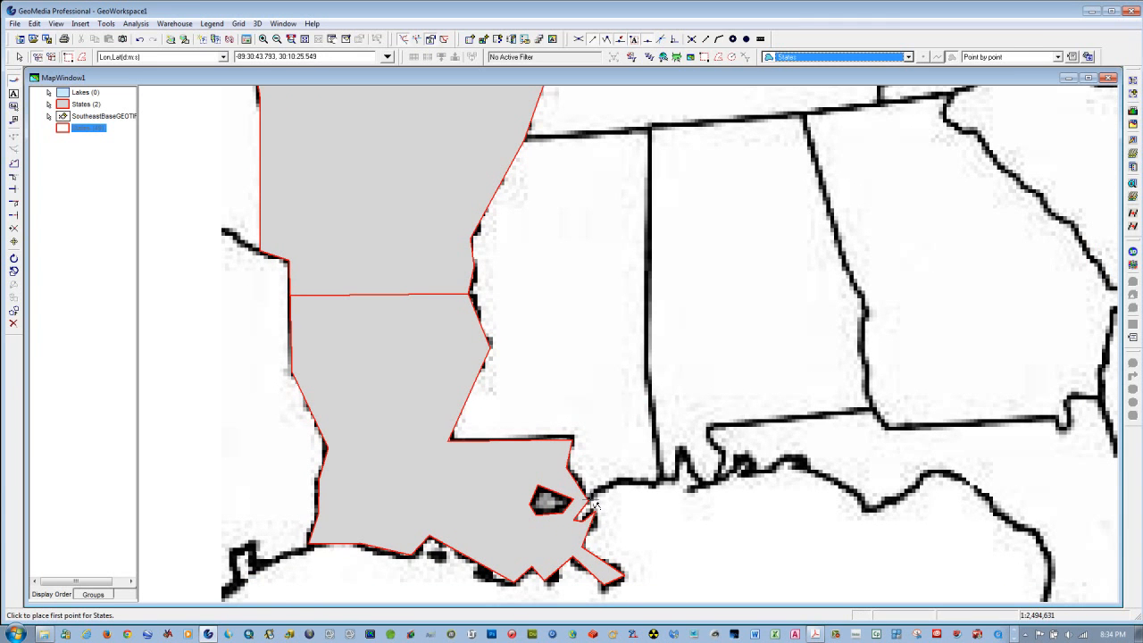
click(594, 506)
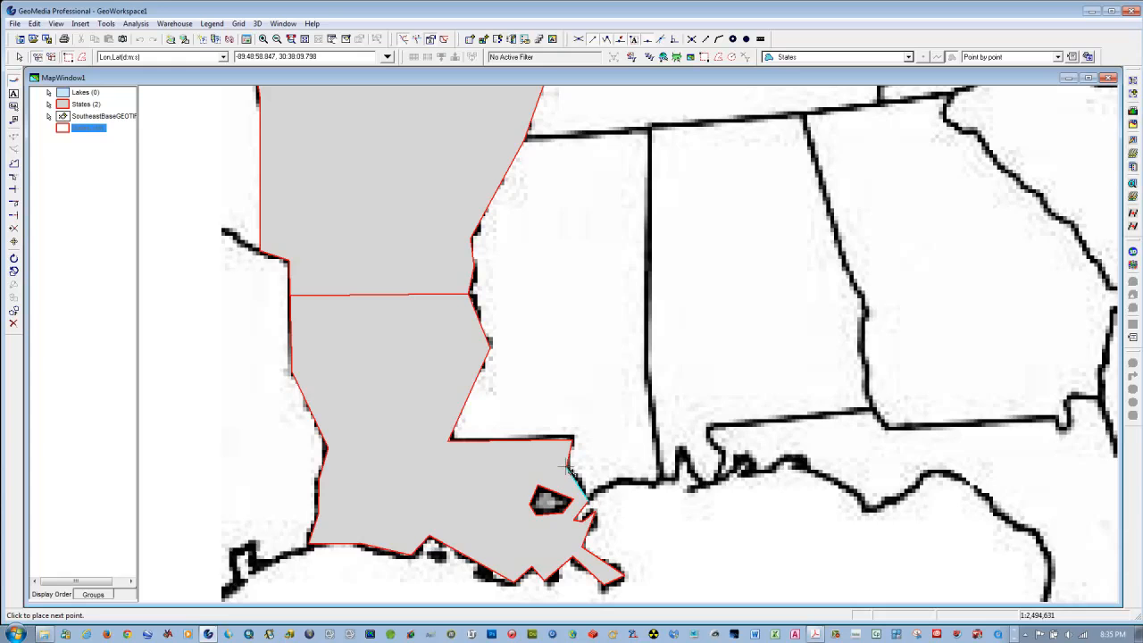
click(568, 466)
click(573, 439)
click(444, 438)
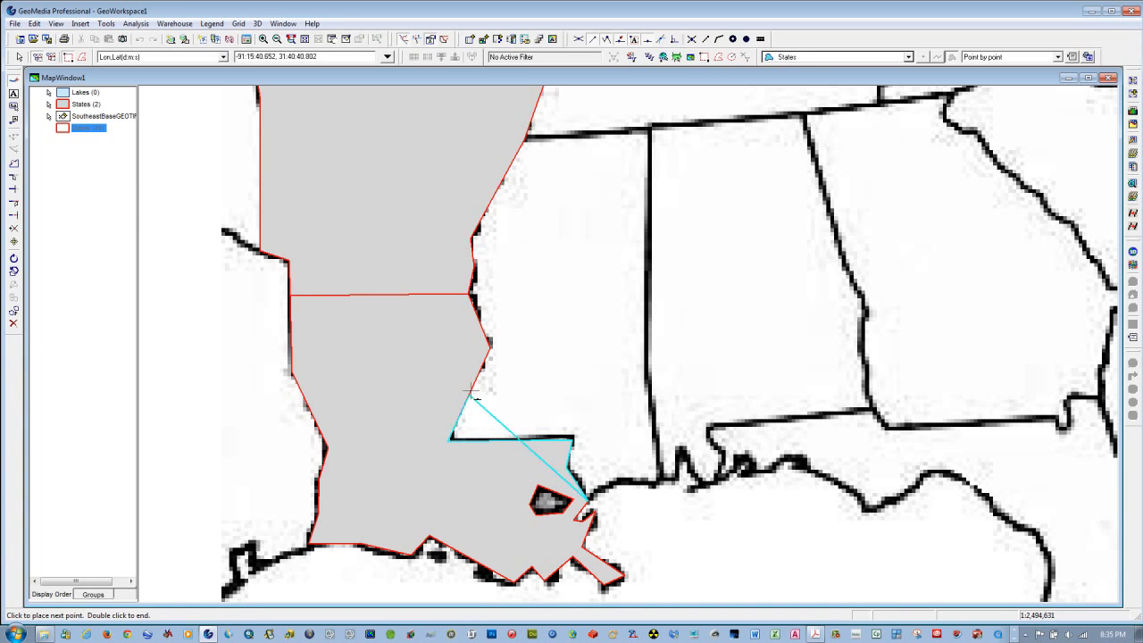
Continue the Mississippi outline north along the Louisiana and Arkansas river borders to the state's northwest corner
click(490, 343)
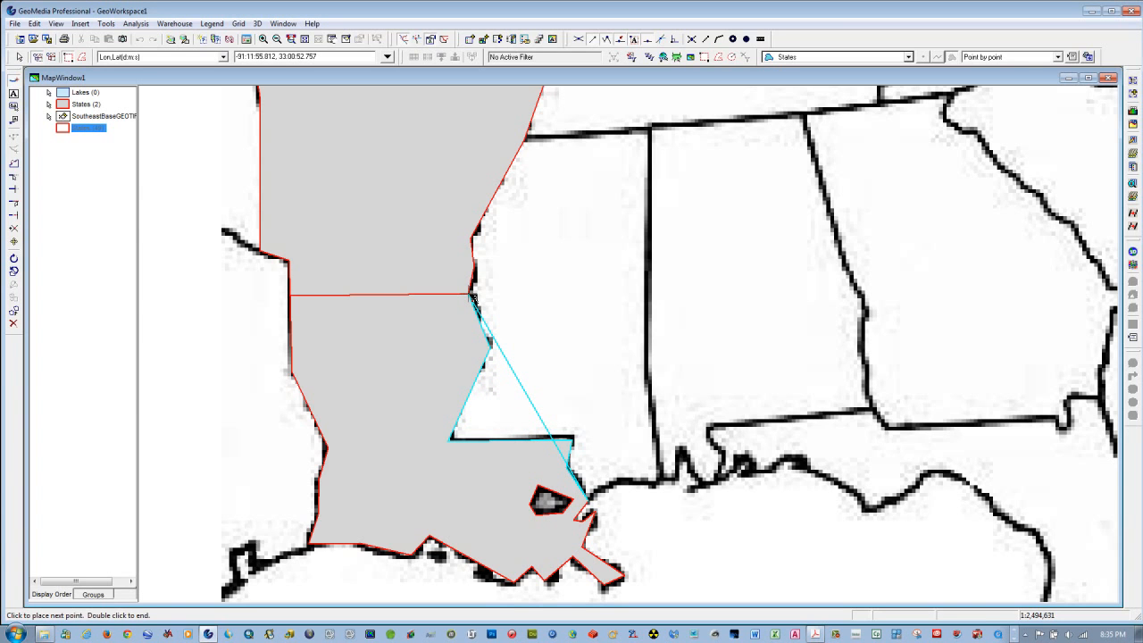
click(471, 296)
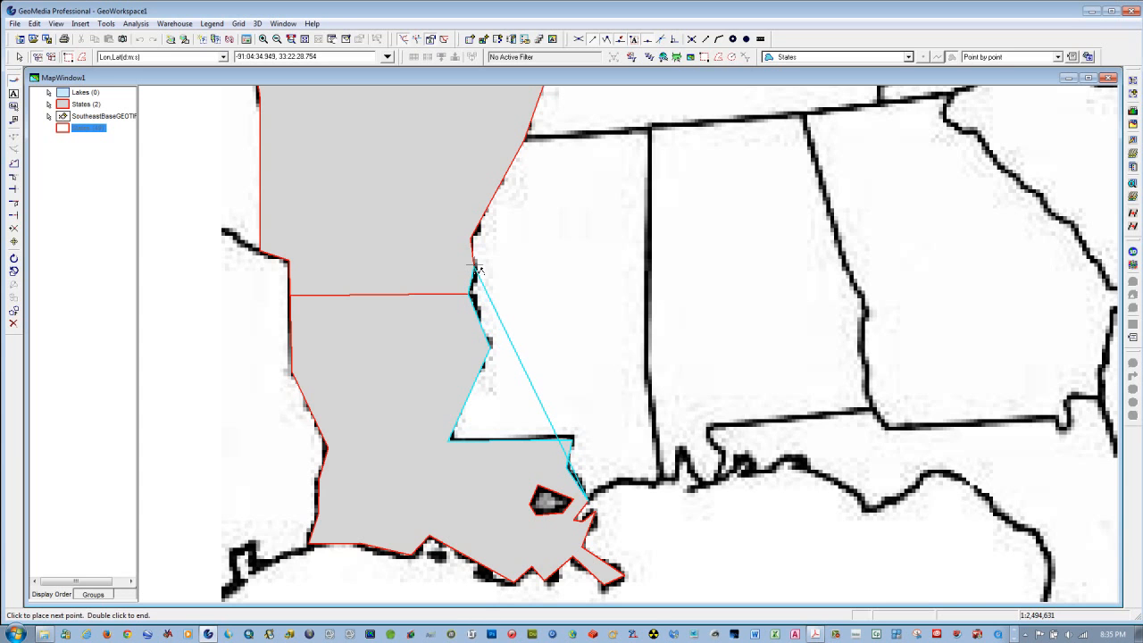
click(474, 262)
click(472, 238)
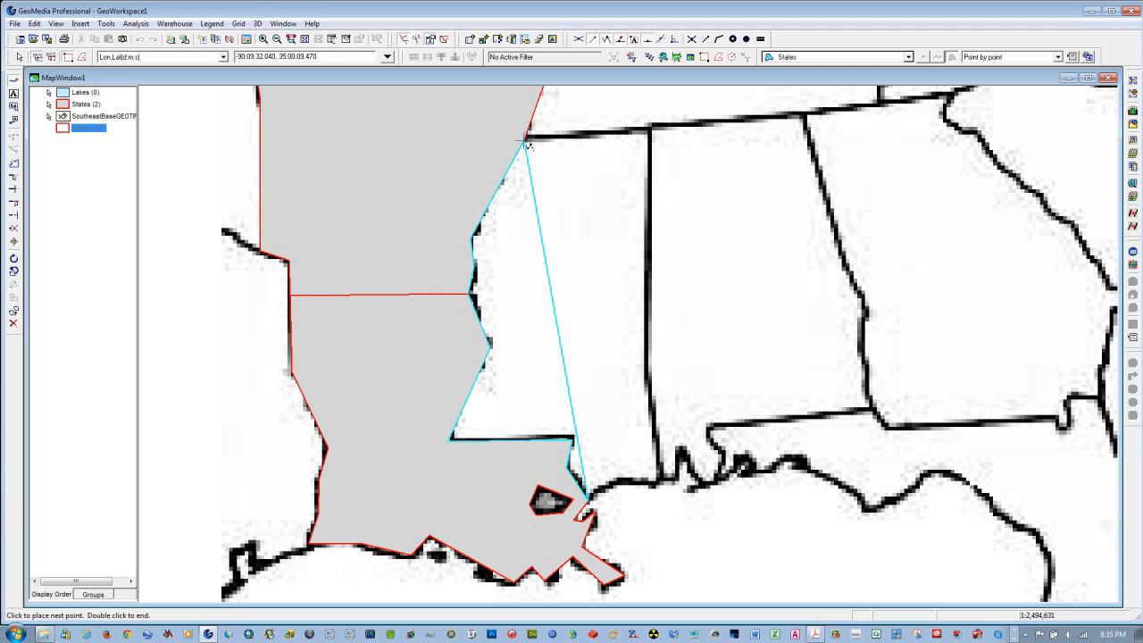
click(526, 140)
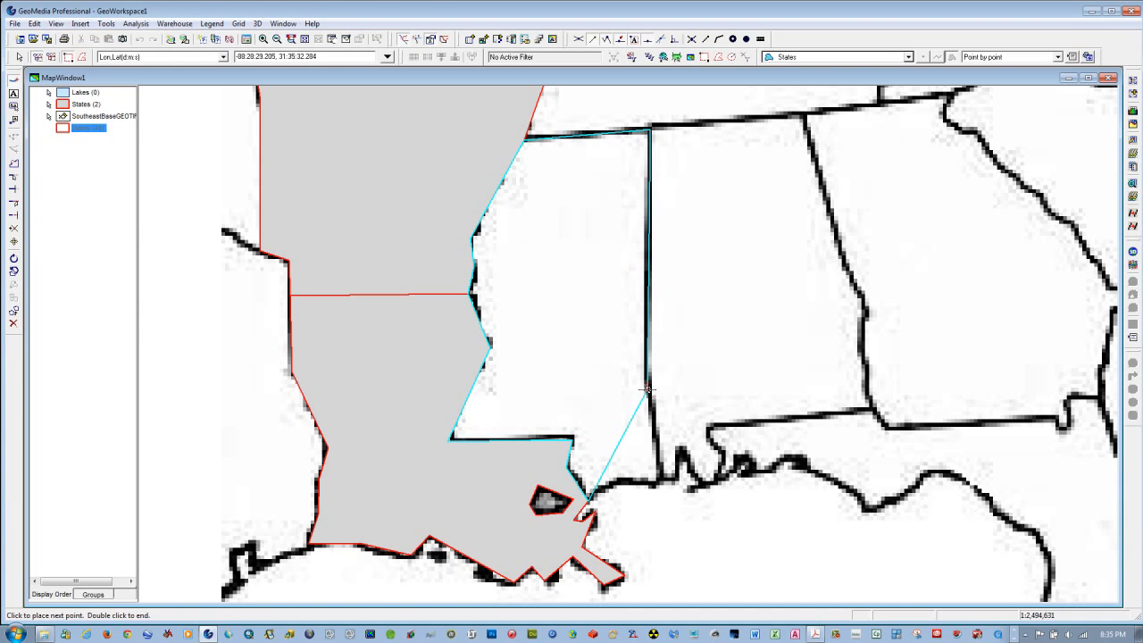
Complete the Mississippi outline along its northern and eastern borders and Gulf coast, and set its Name attribute to Mississippi
click(661, 479)
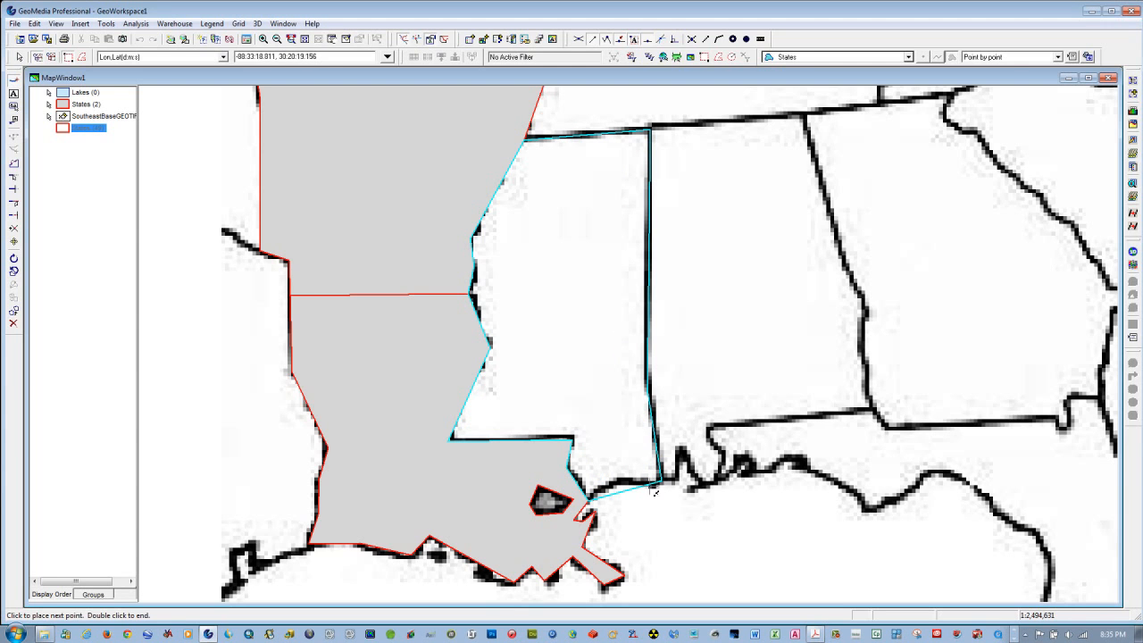
right_click(609, 483)
click(640, 151)
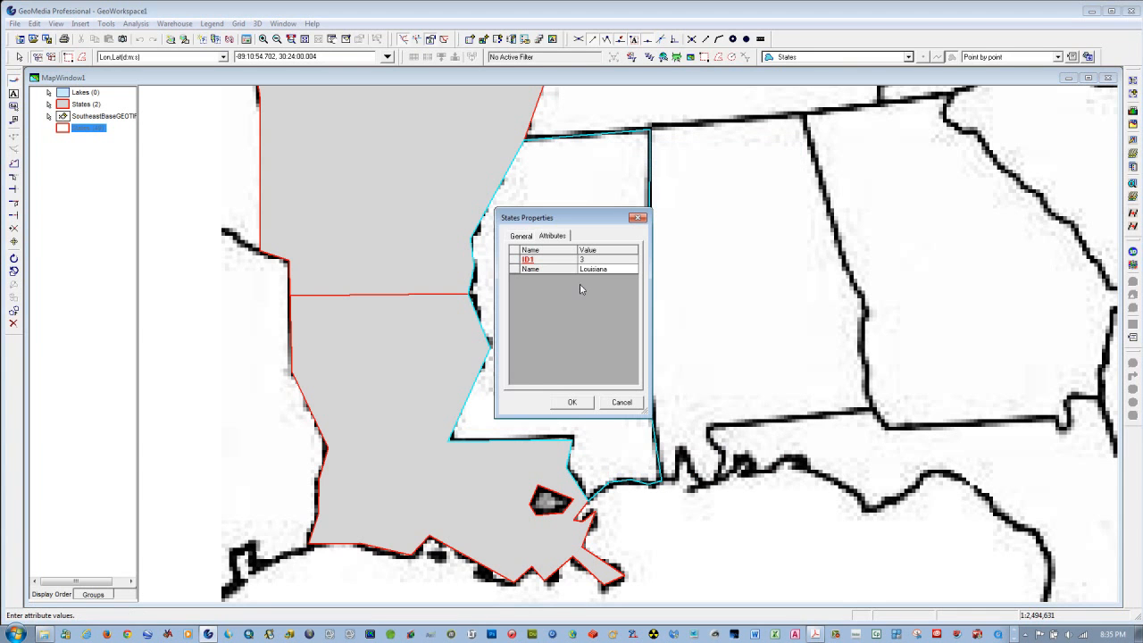
double_click(597, 269)
text(Mississippi)
click(572, 402)
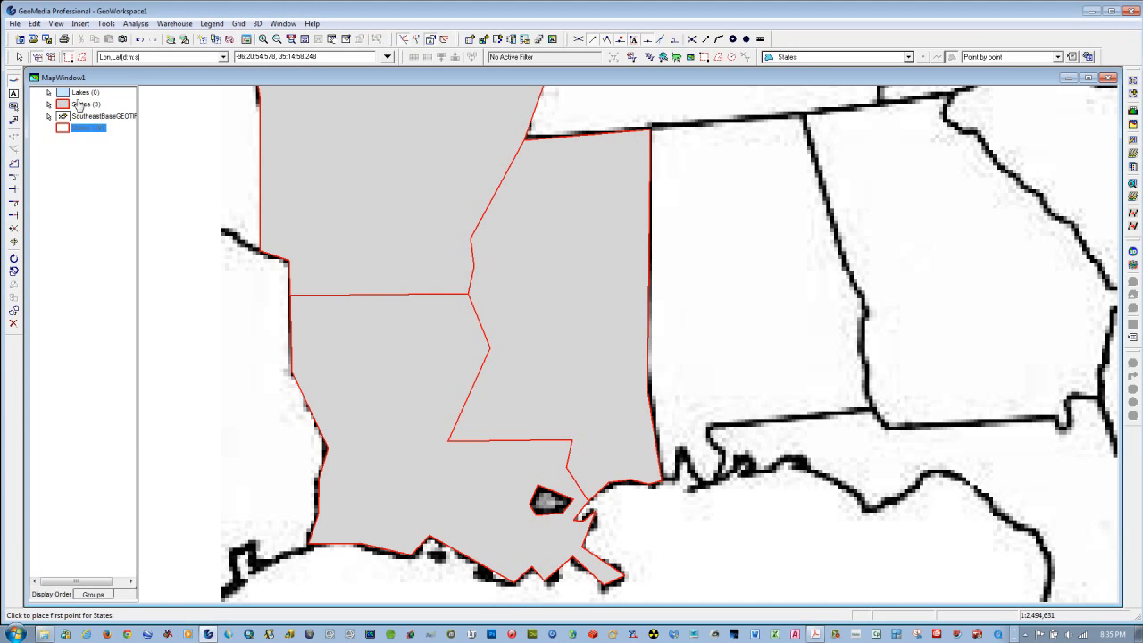
key(Escape)
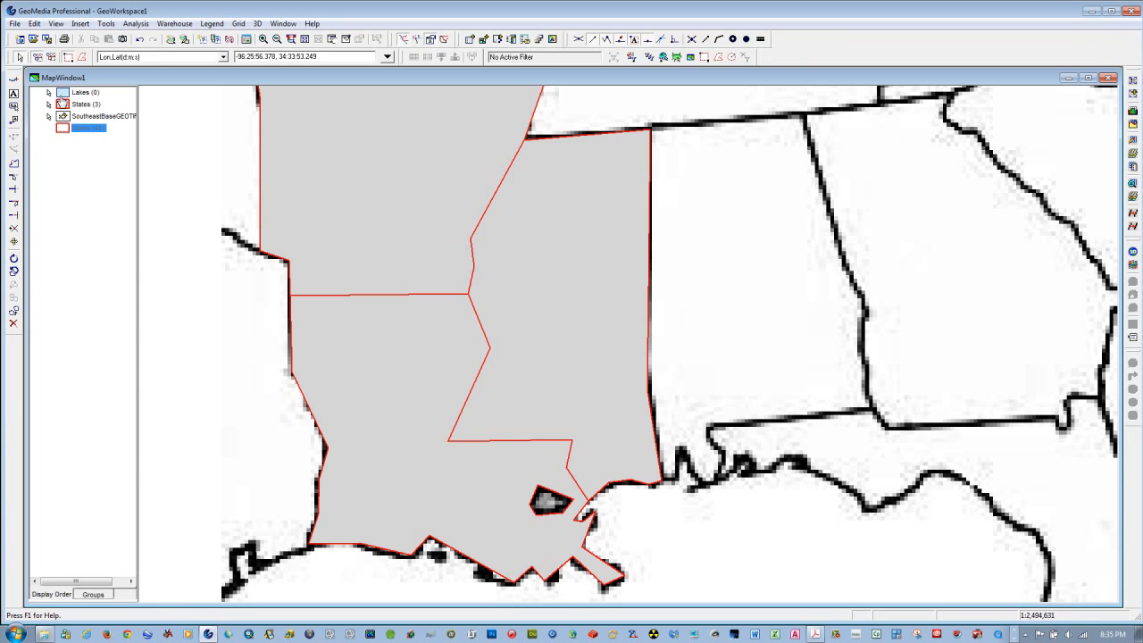
Turn off the display of the southeast GeoTIFF base image and fit the map to all features
right_click(61, 114)
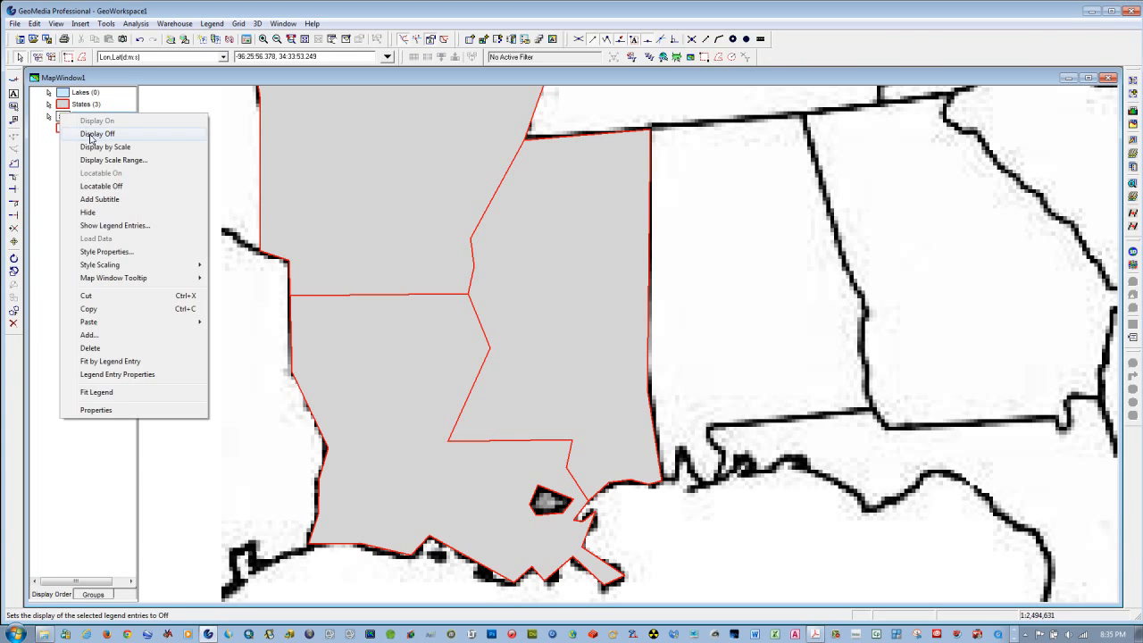
click(91, 138)
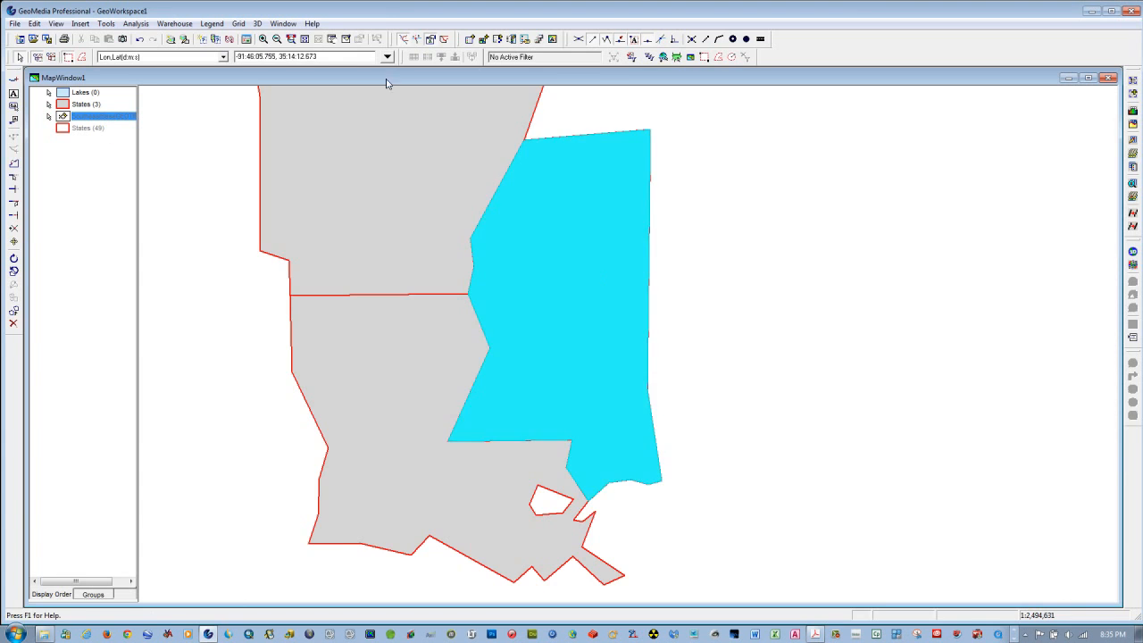
click(304, 40)
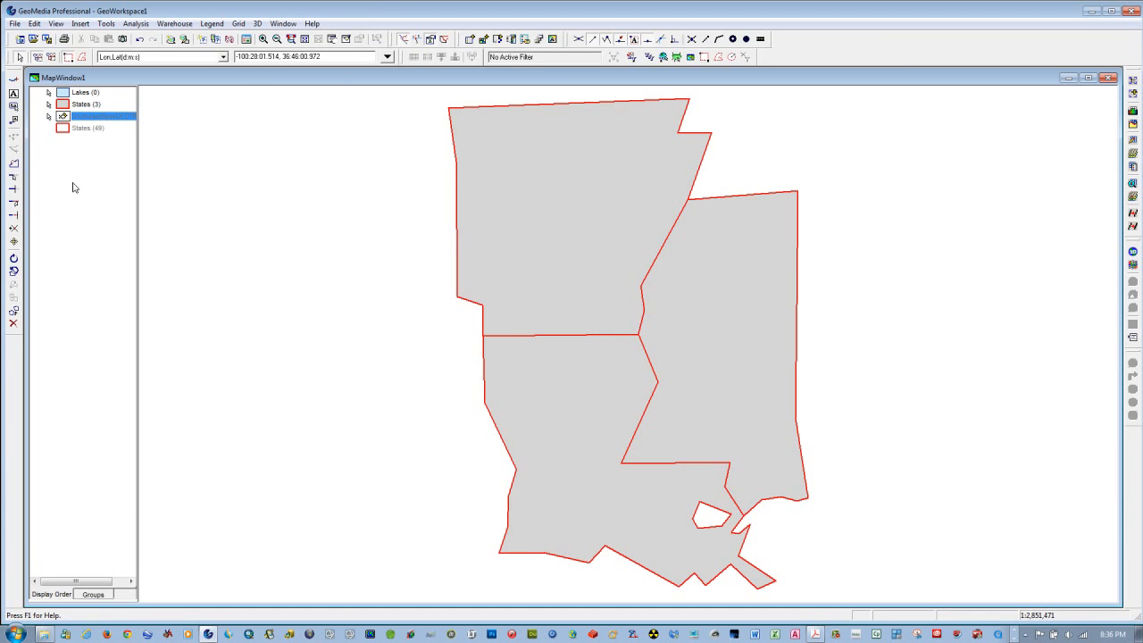
Insert labels for the States feature class using the Name attribute, output as the query Labels of States
click(80, 23)
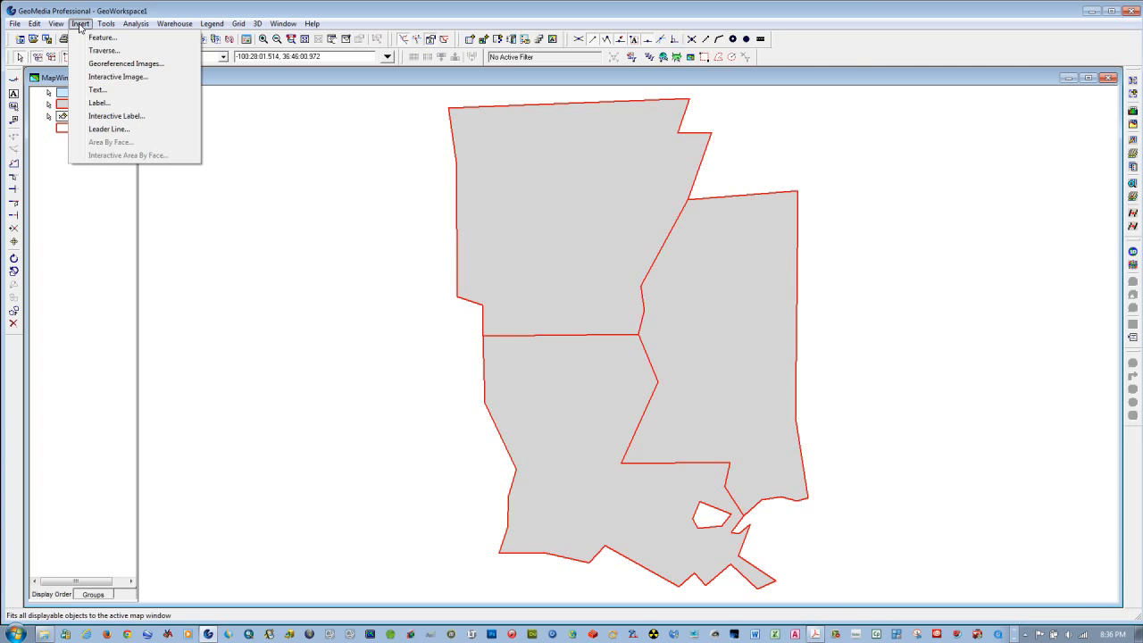
click(99, 103)
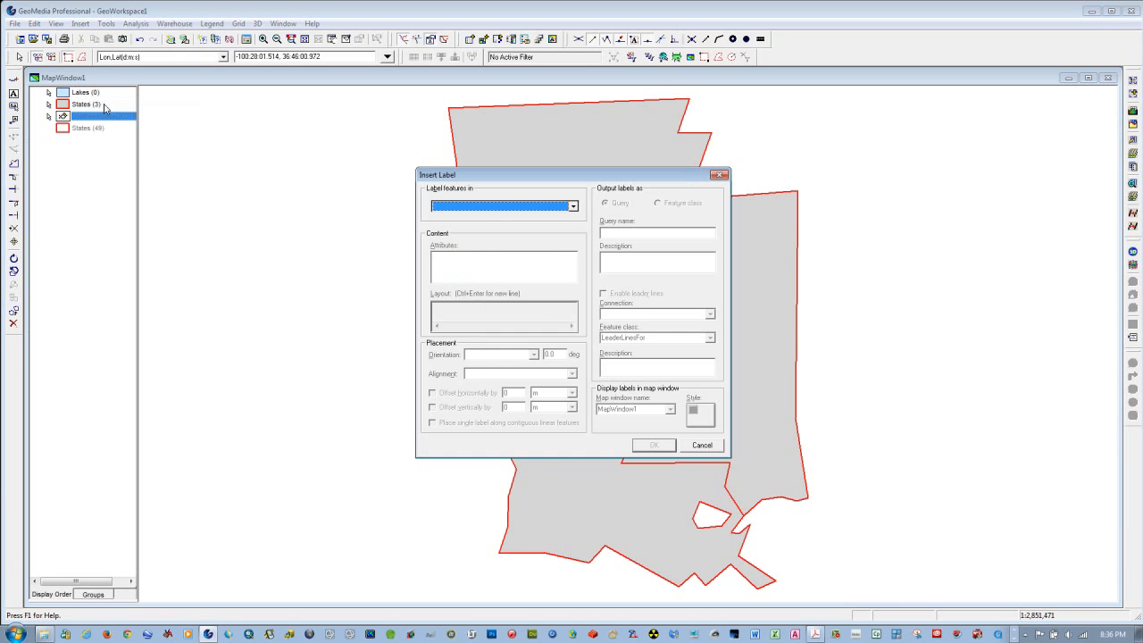
click(571, 208)
click(436, 229)
click(476, 256)
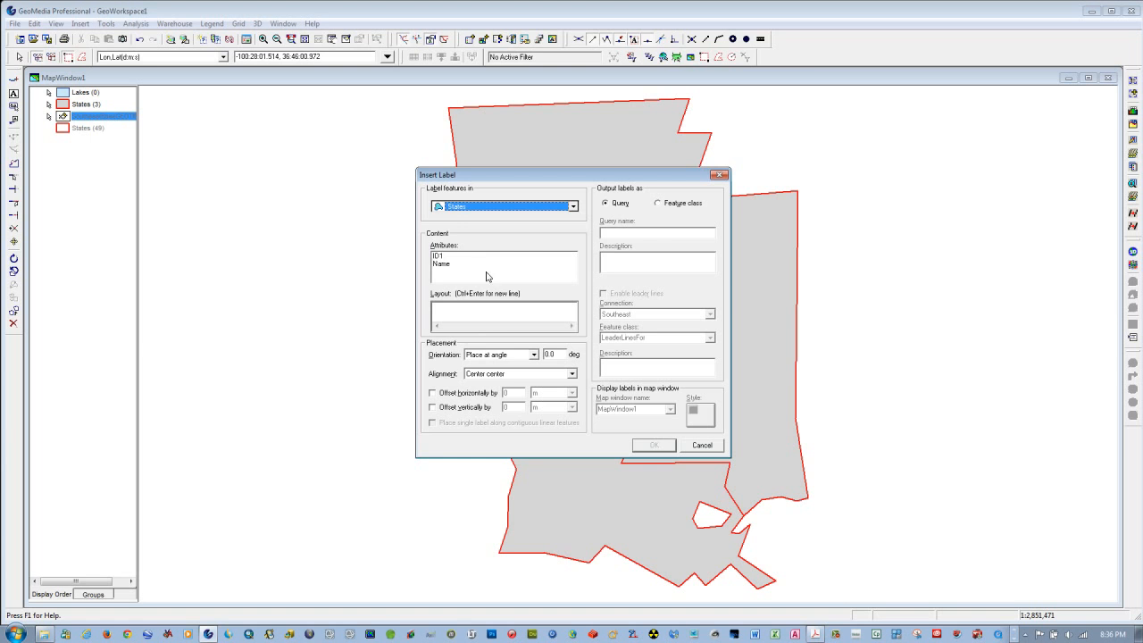
double_click(446, 266)
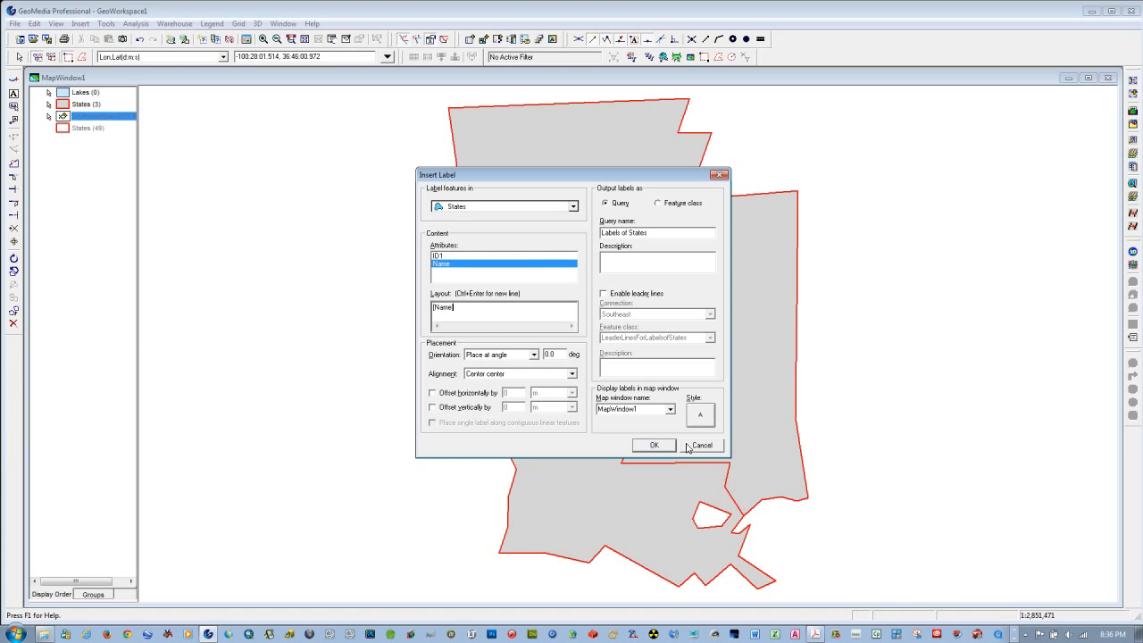
click(654, 446)
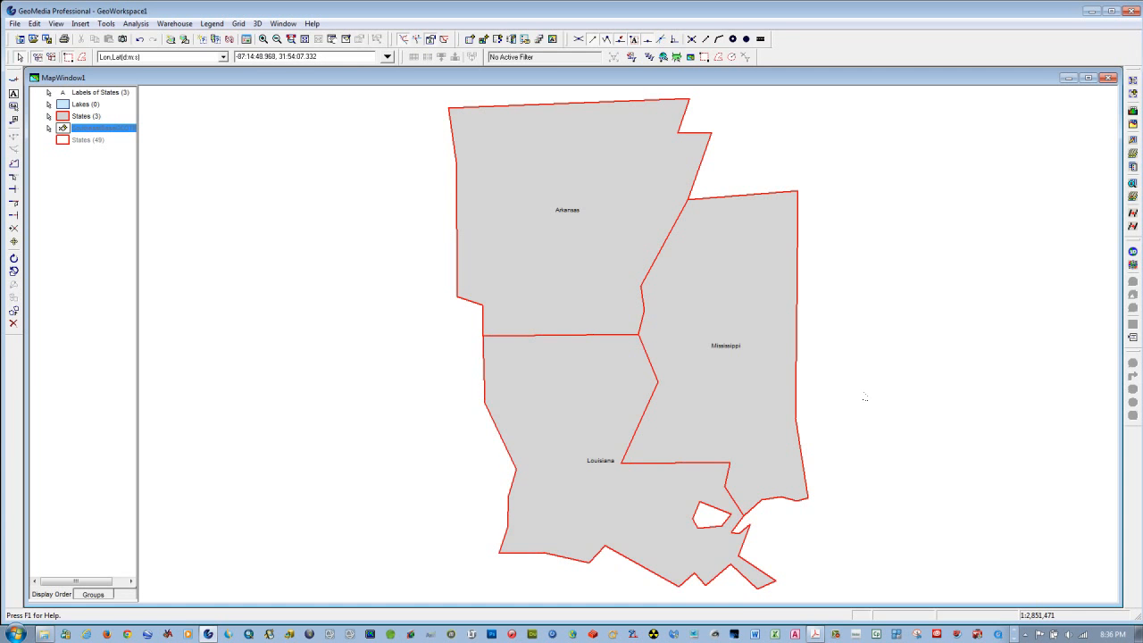
Start inserting a feature into the Southeast connection's Lakes class, with the view on the lake hole in southeast Louisiana
click(263, 39)
drag(659, 475, 768, 544)
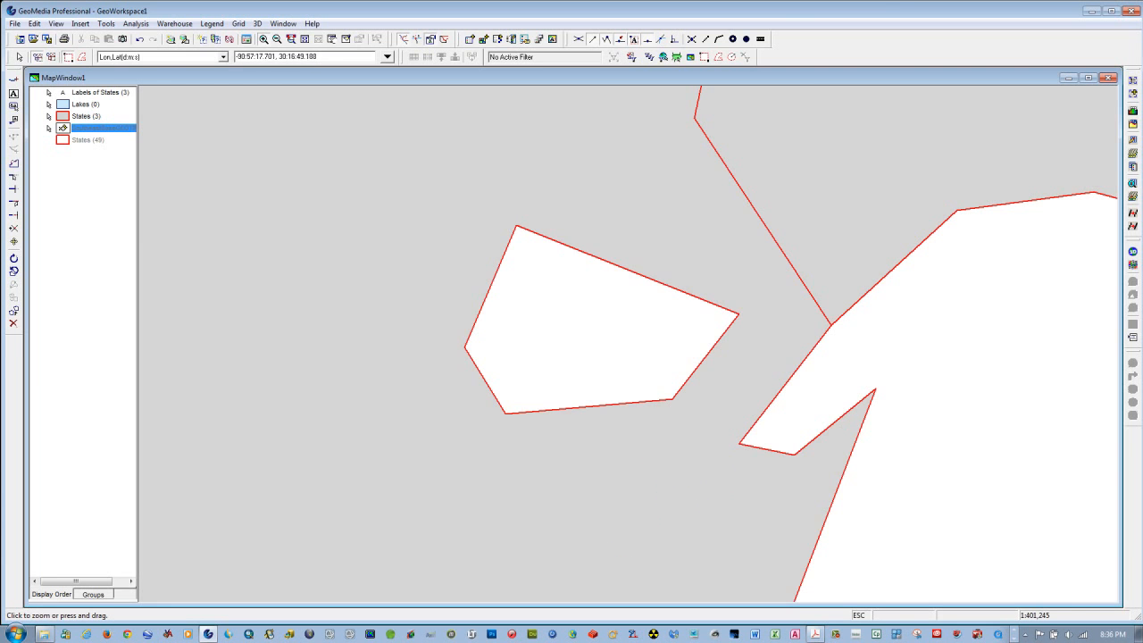
key(Escape)
click(88, 188)
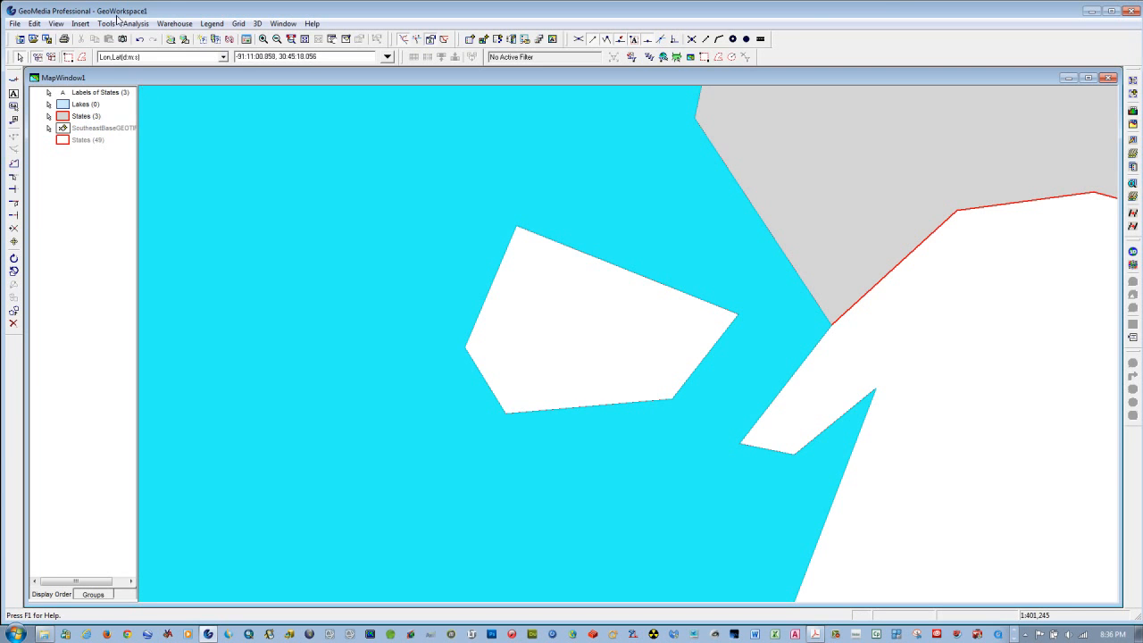
click(81, 25)
click(95, 37)
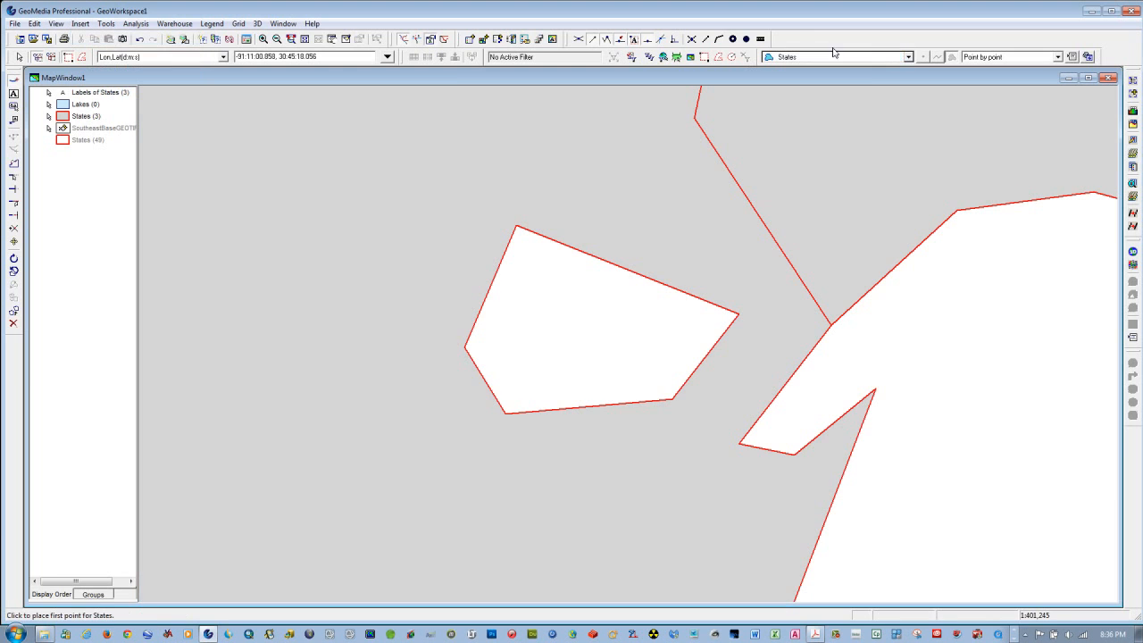
click(909, 57)
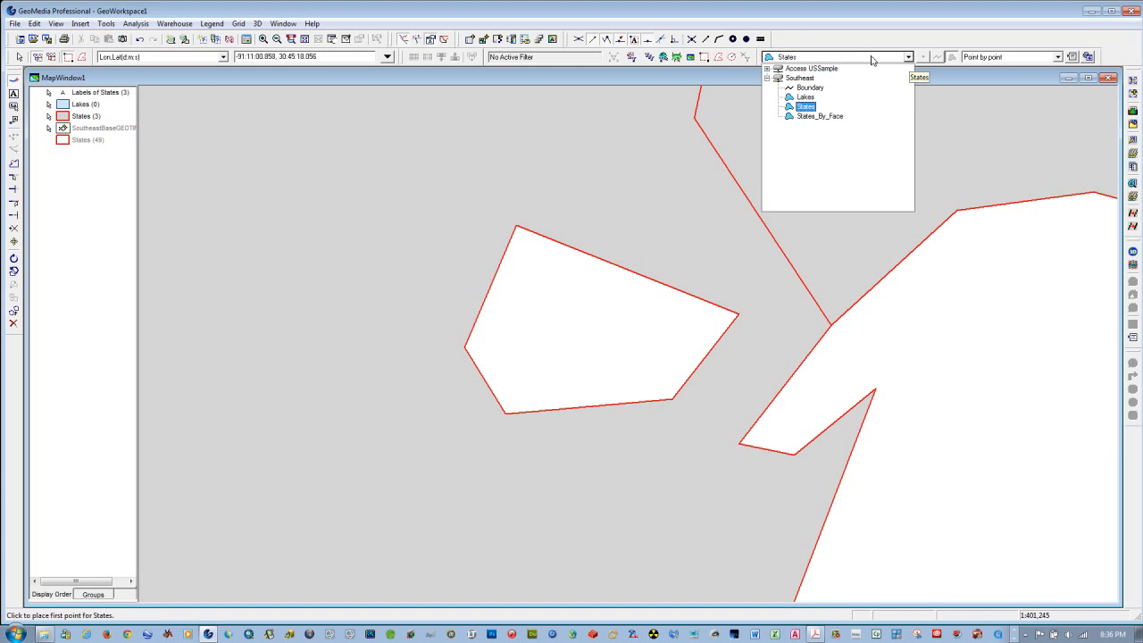
click(811, 99)
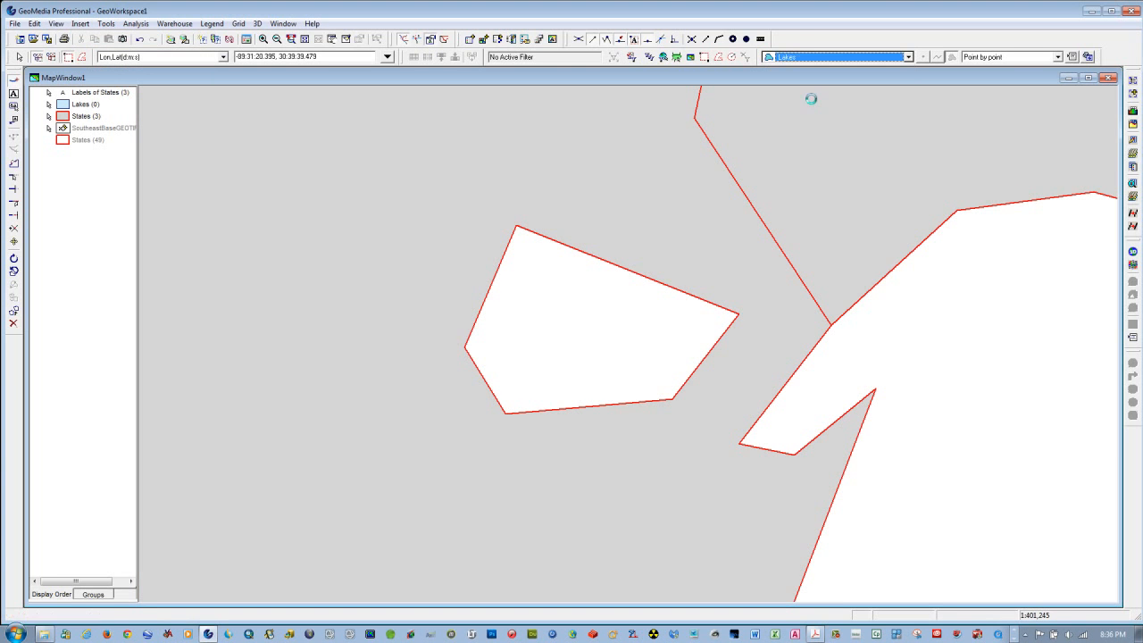
Digitize the lake by snapping to the vertices of the Louisiana hole, accept its attributes, and finish with the whole map in view
click(518, 234)
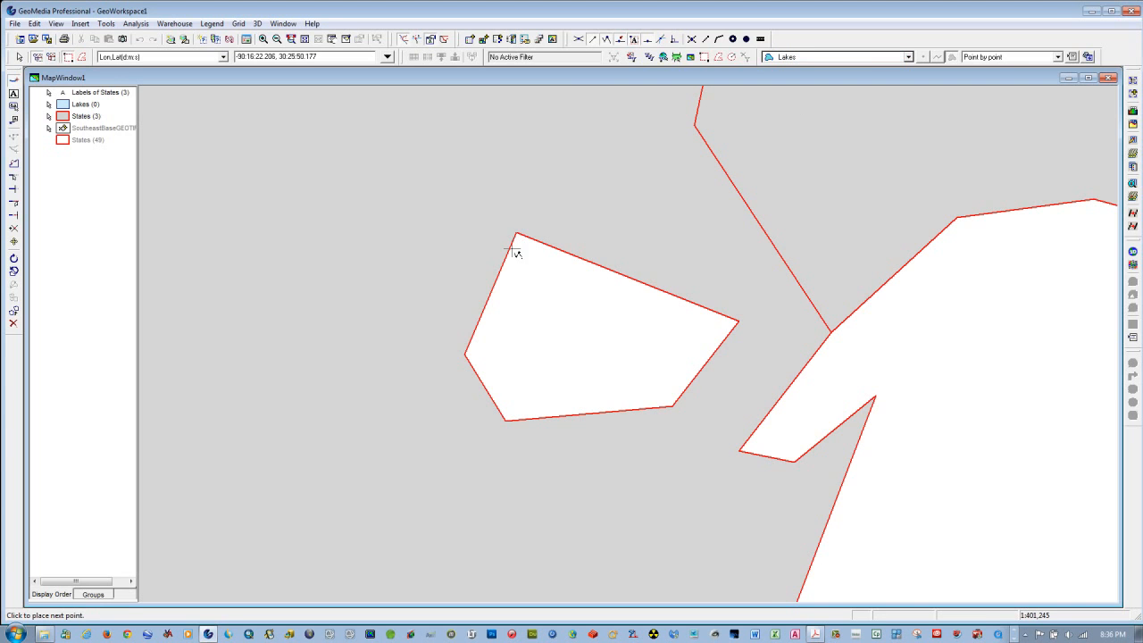
click(465, 353)
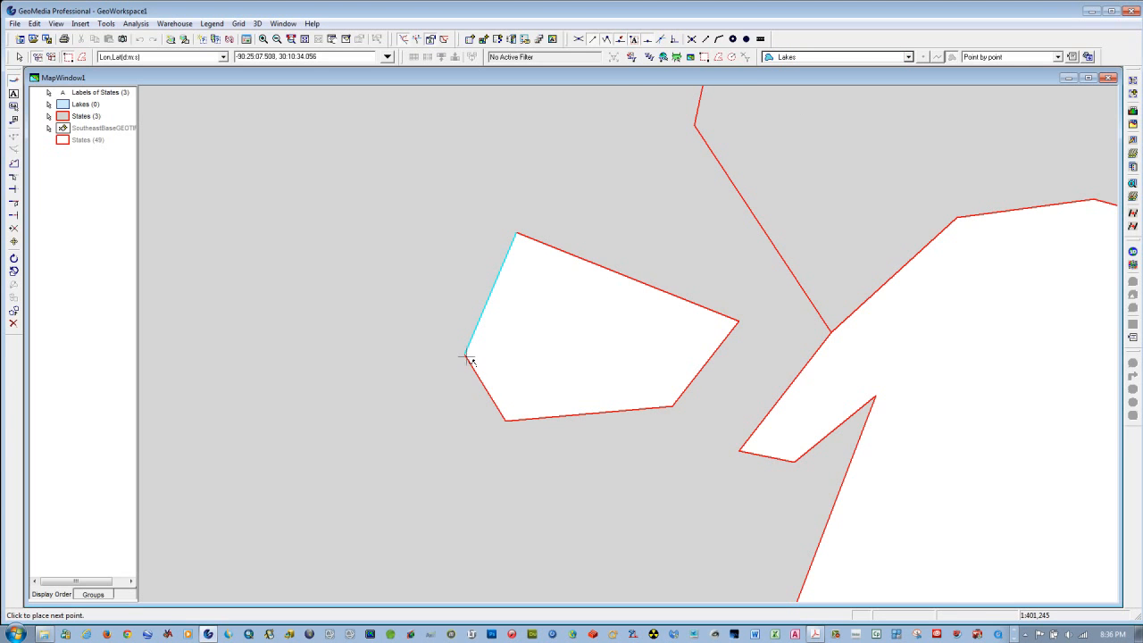
click(506, 420)
click(673, 407)
double_click(736, 319)
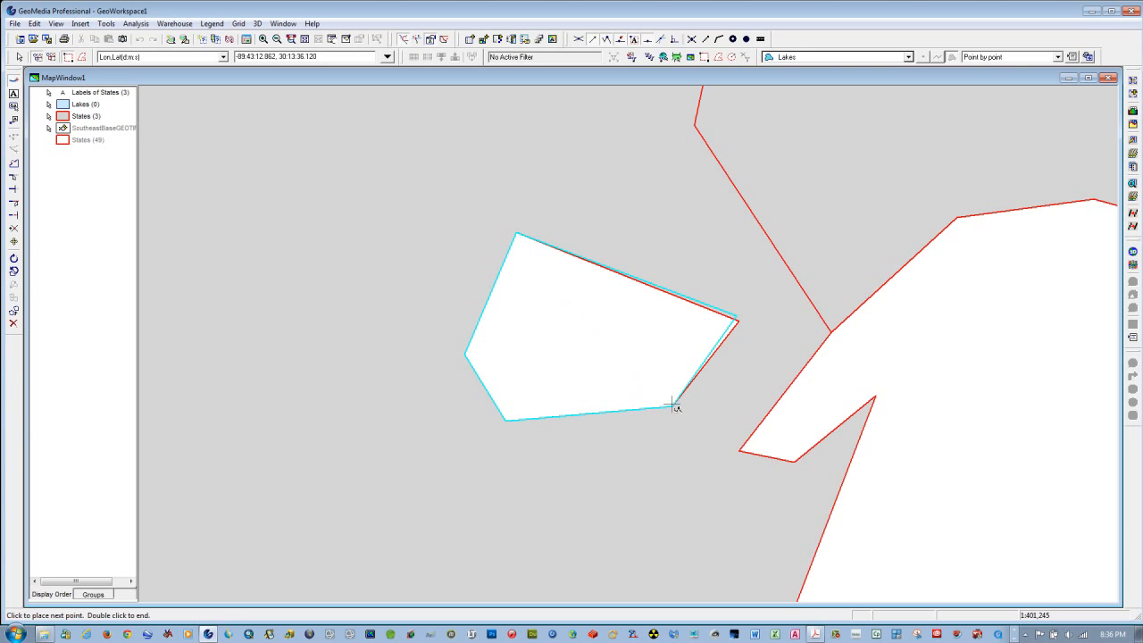
right_click(741, 322)
click(809, 279)
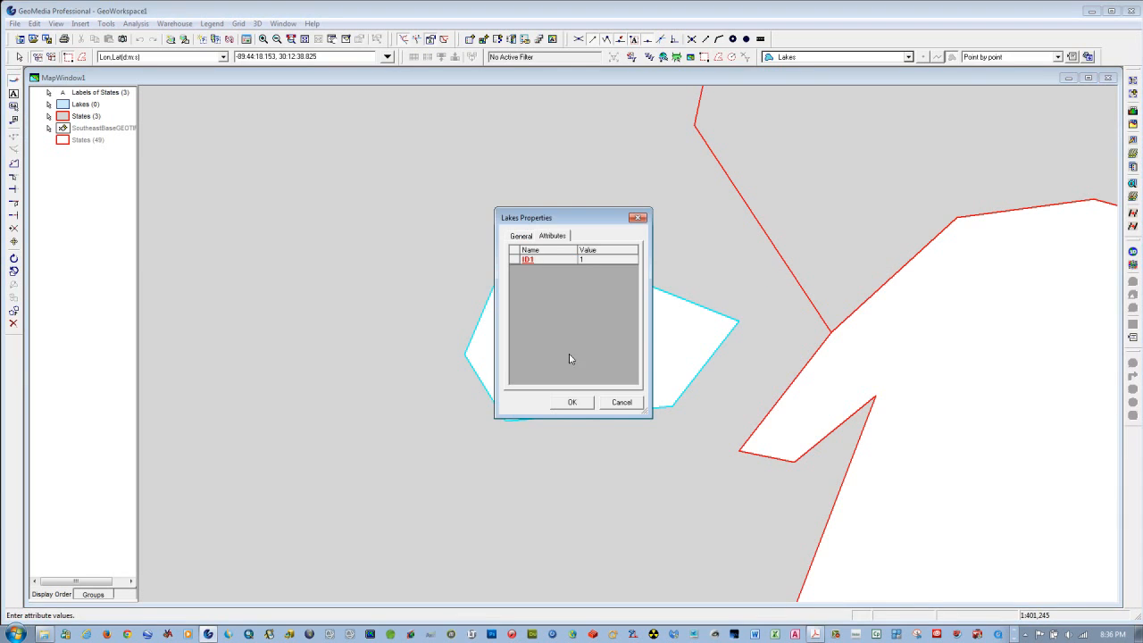
click(572, 403)
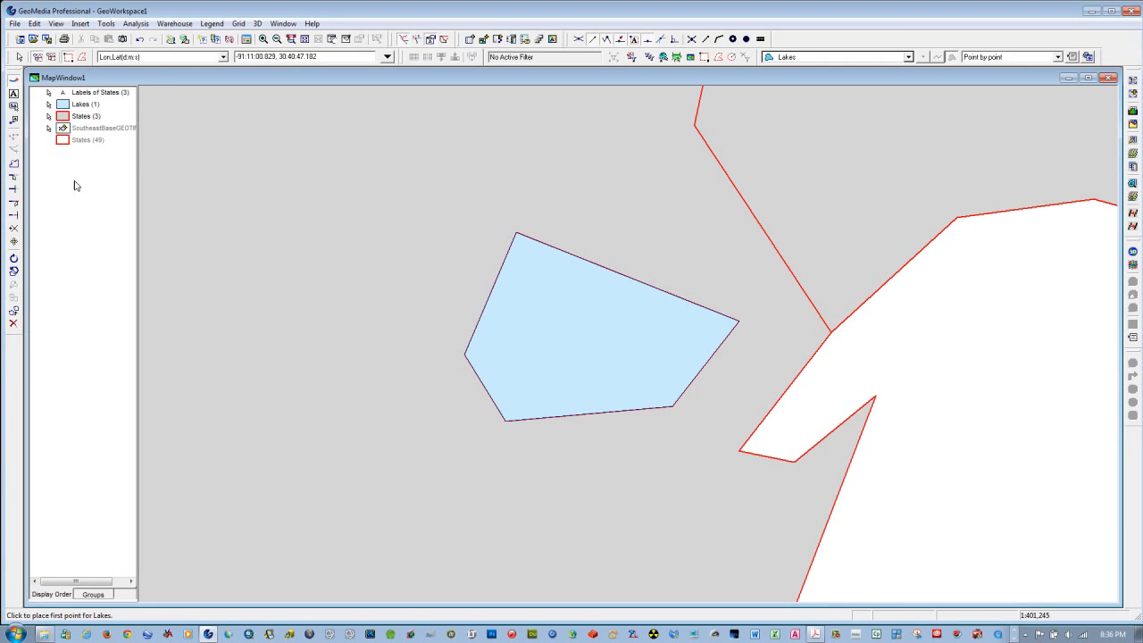
click(303, 41)
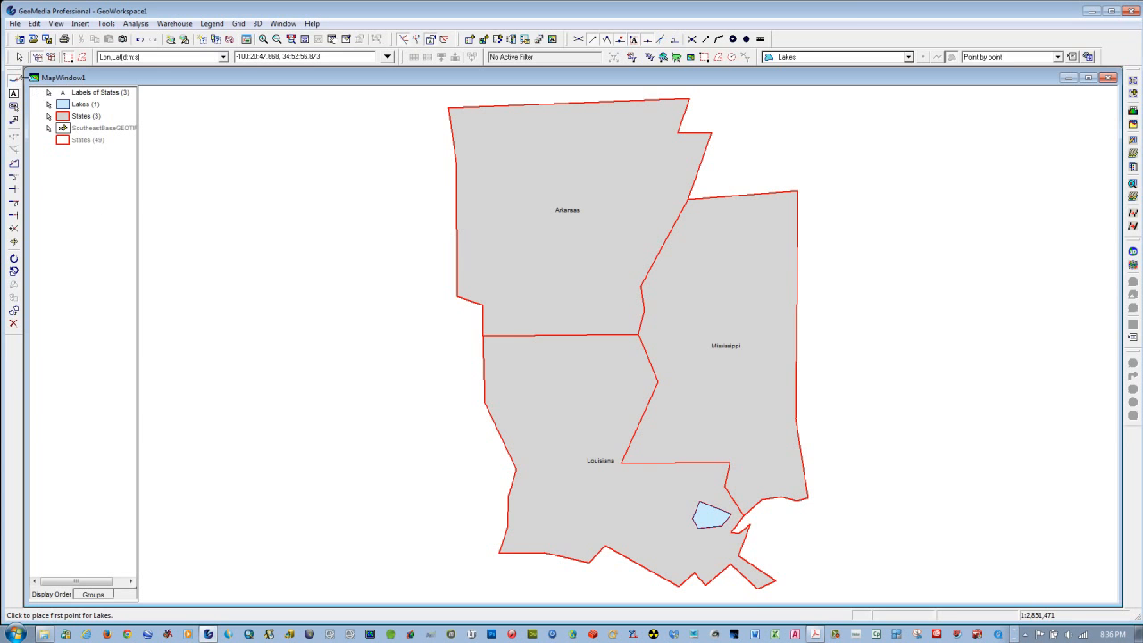
click(21, 58)
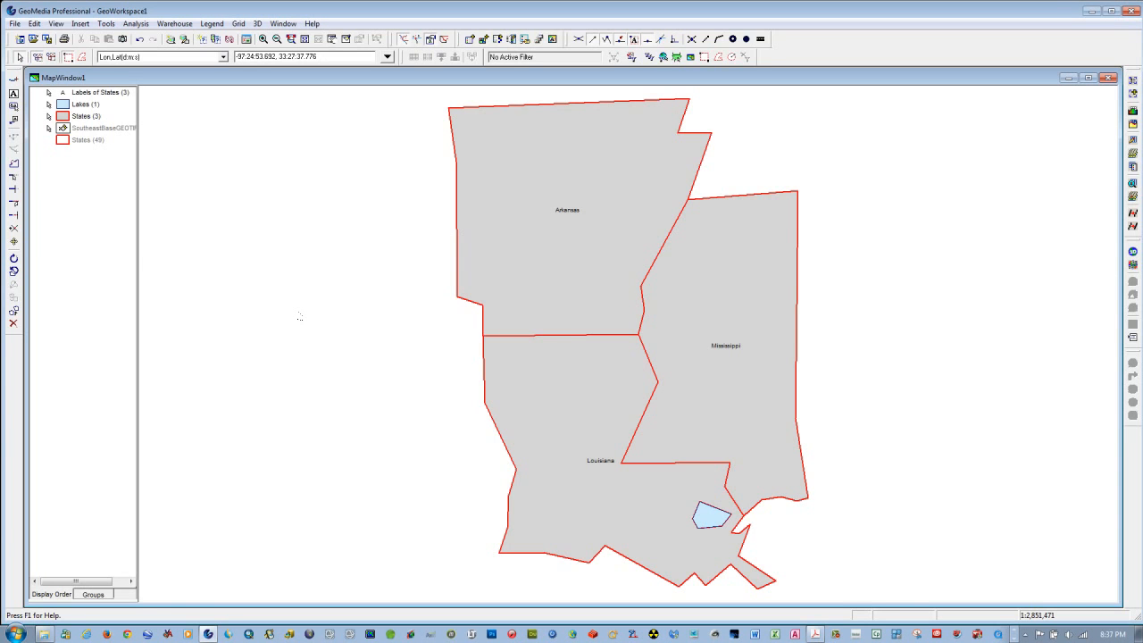
Examine the shared borders of the Arkansas, Louisiana and Mississippi areas up close and check each state's extent by selecting it
click(263, 39)
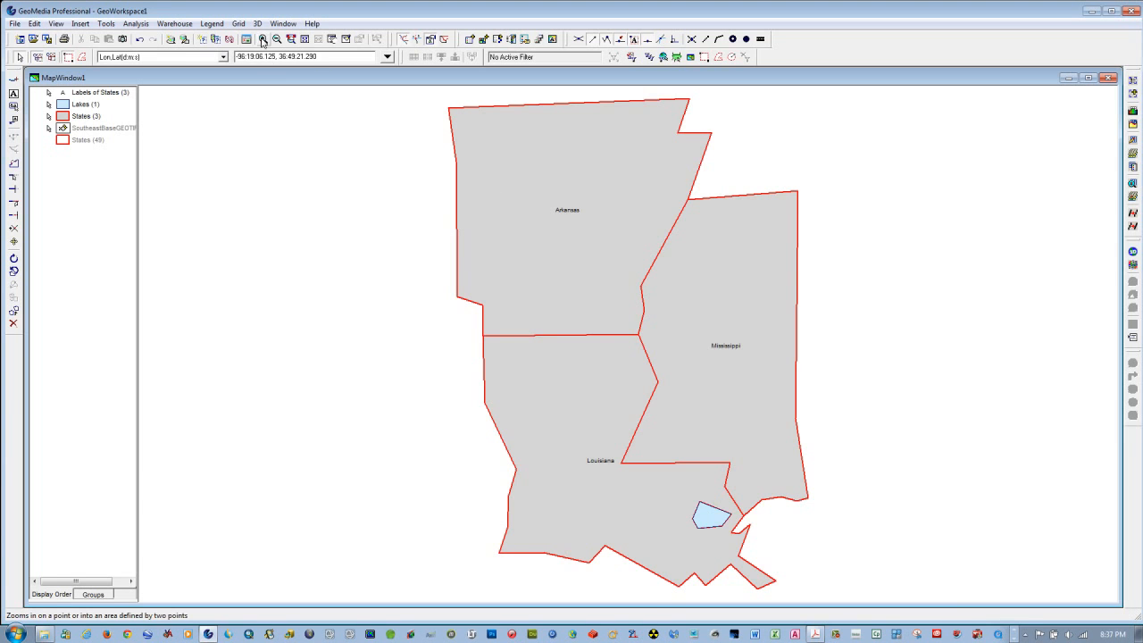
click(638, 275)
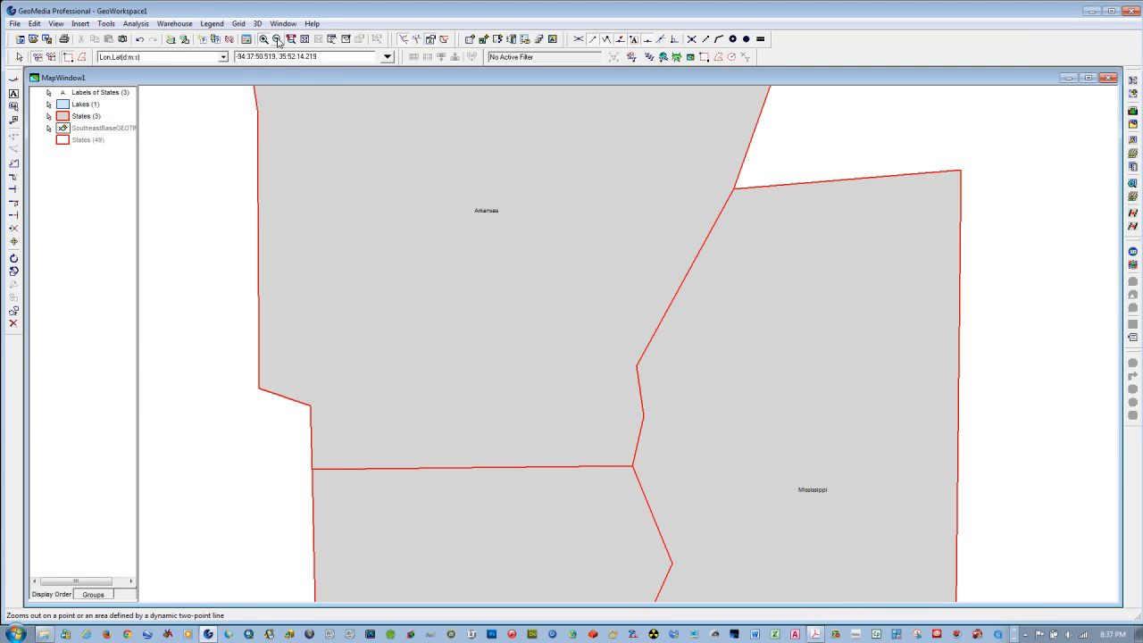
click(305, 40)
key(Escape)
click(609, 211)
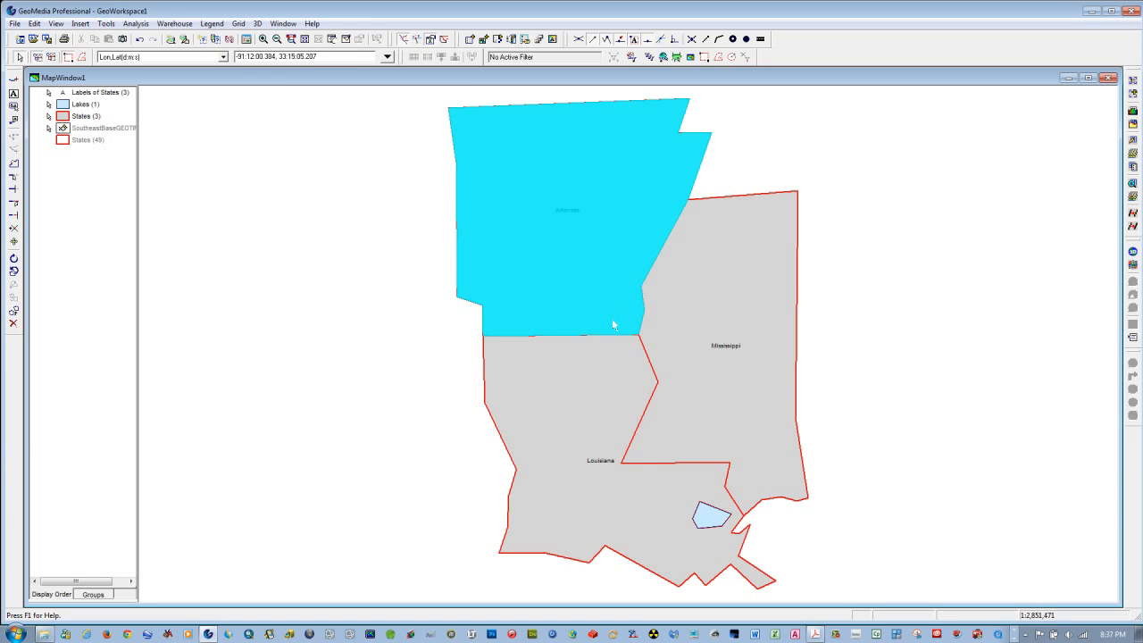
click(633, 361)
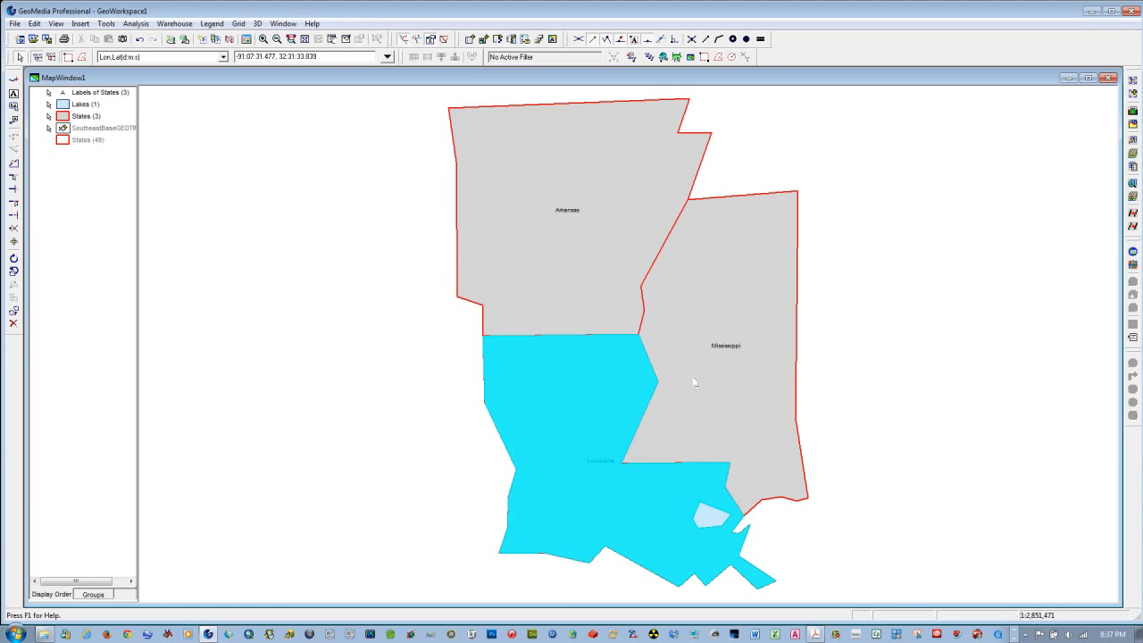
click(669, 381)
click(939, 304)
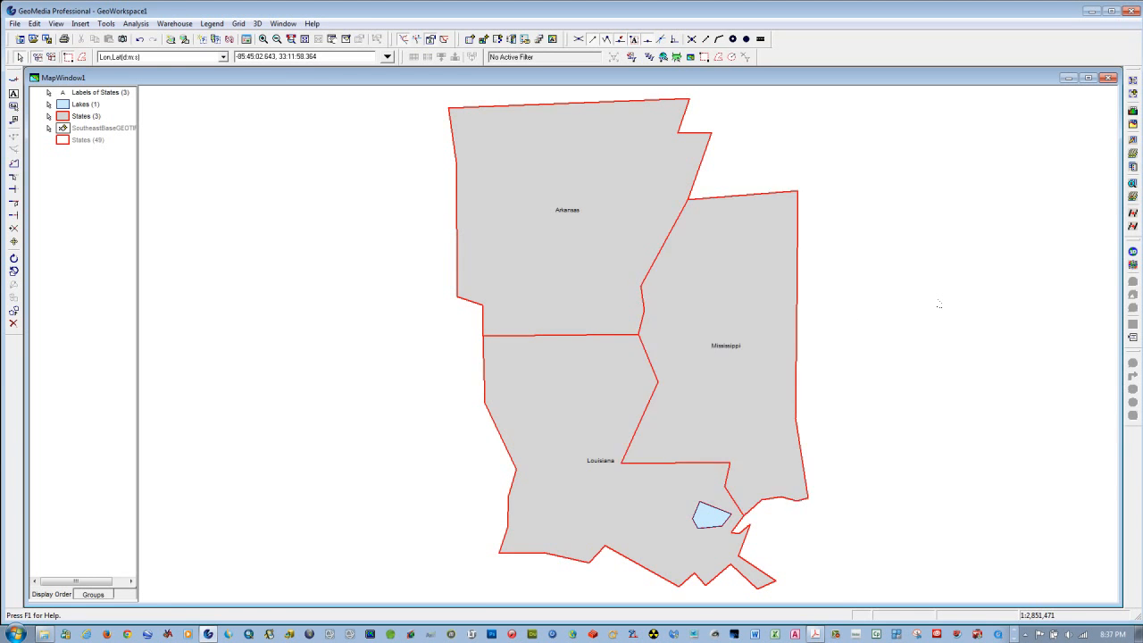
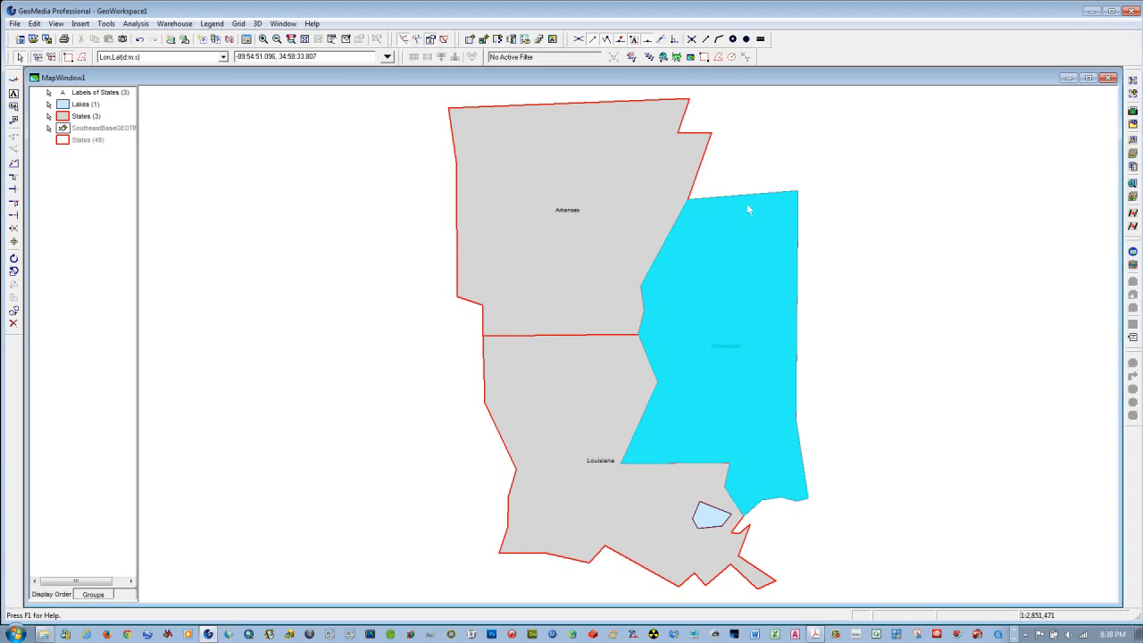
click(878, 270)
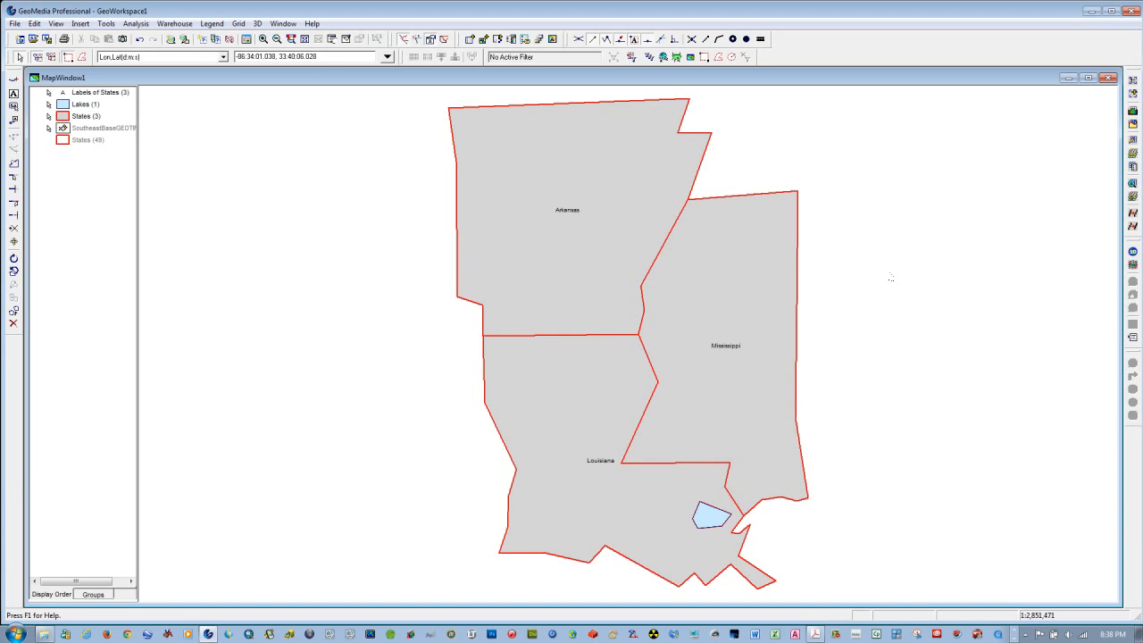
Turn off the display of the States (3), Lakes and Labels of States legend entries
right_click(65, 120)
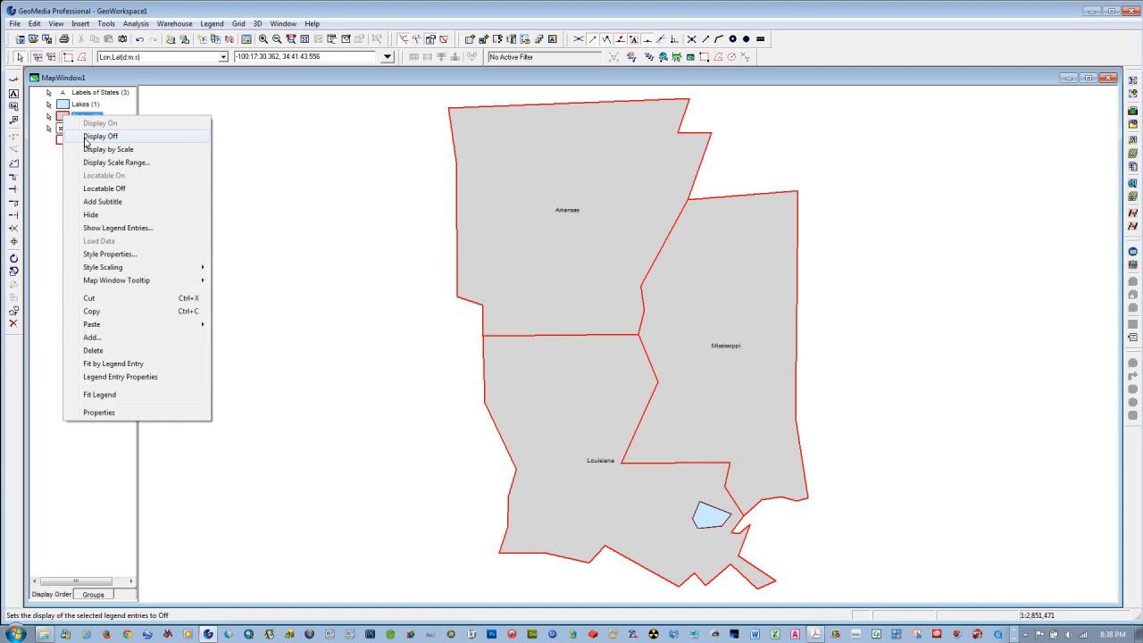
click(90, 133)
click(76, 104)
right_click(76, 104)
click(97, 118)
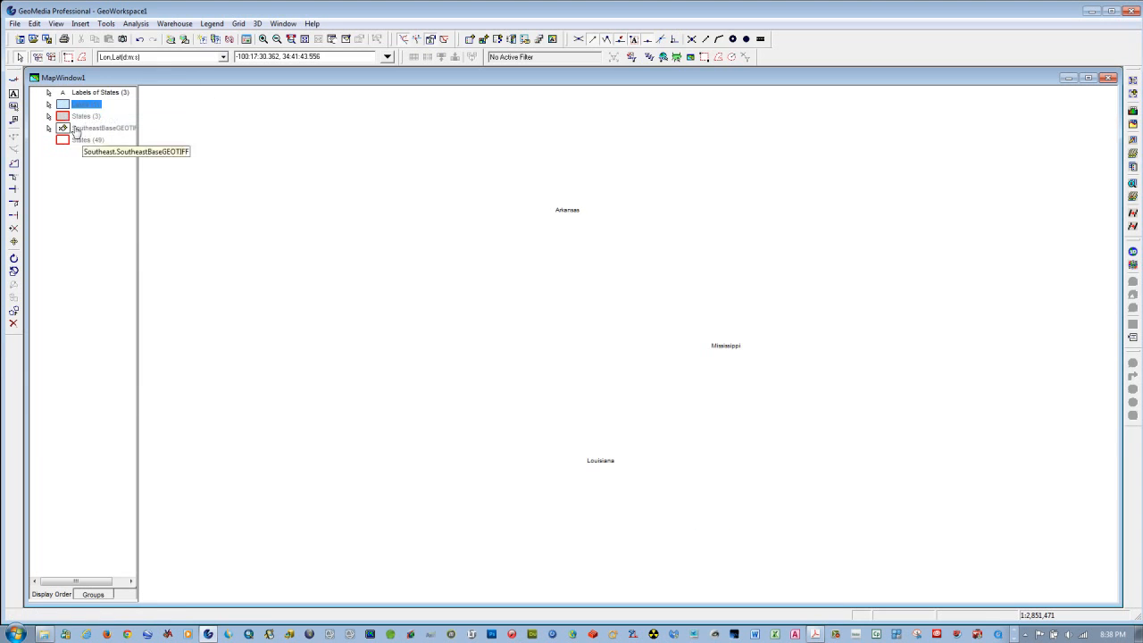
right_click(64, 94)
click(93, 110)
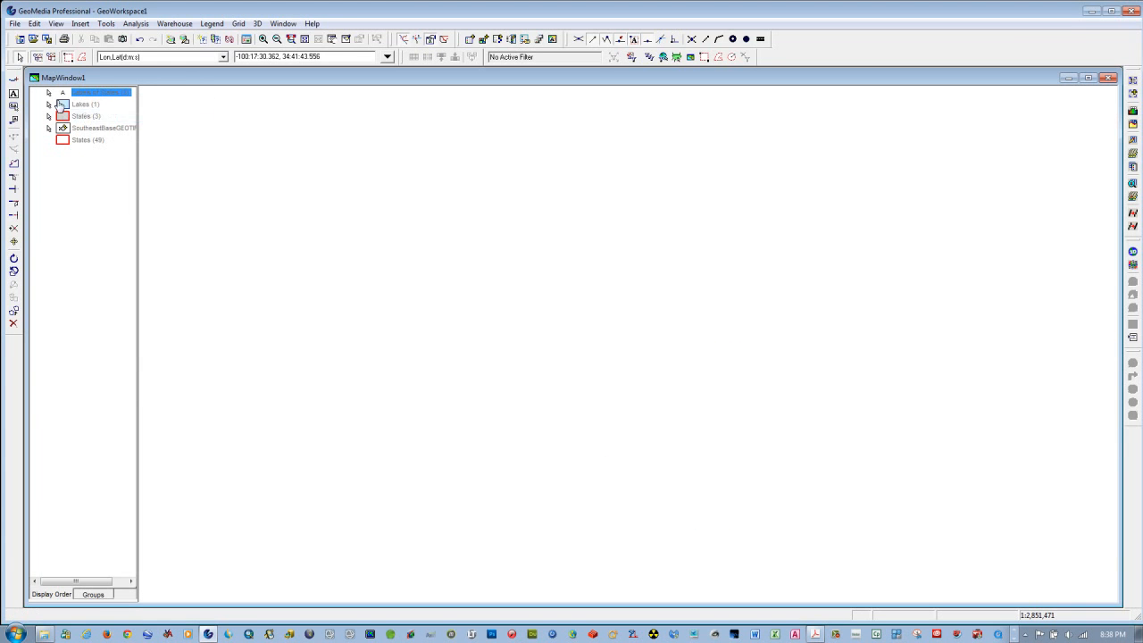
Make the Labels of States, Lakes and States (3) legend entries non-locatable together
click(75, 96)
ctrl+click(81, 104)
ctrl+click(86, 117)
right_click(87, 117)
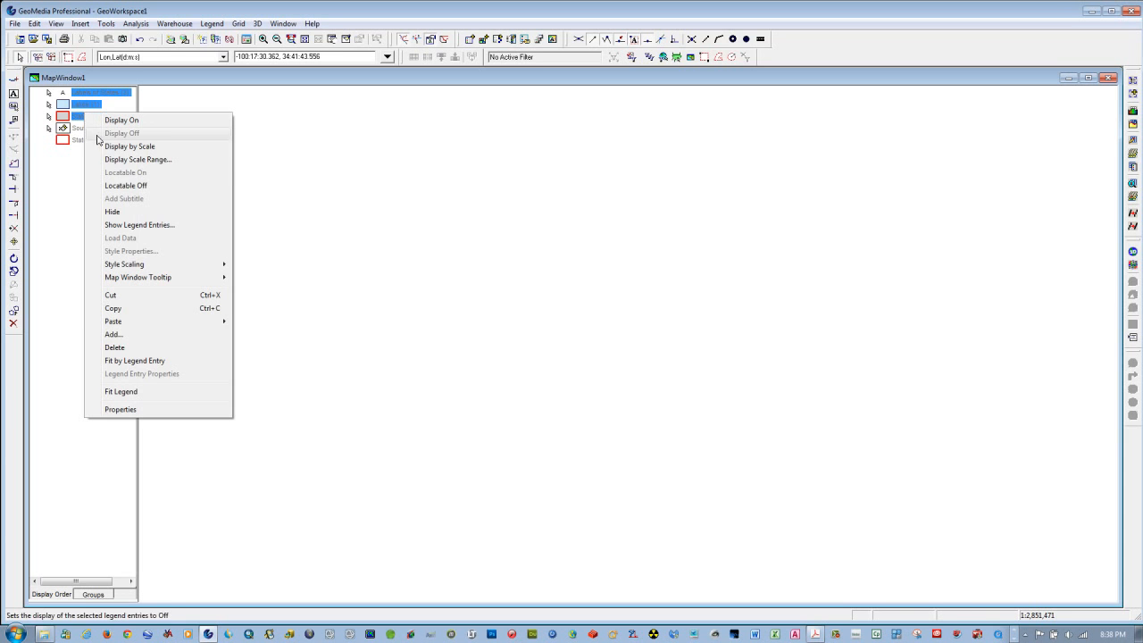
click(108, 187)
Turn on the display of the SoutheastBaseGEOTIFF image in the map
right_click(63, 128)
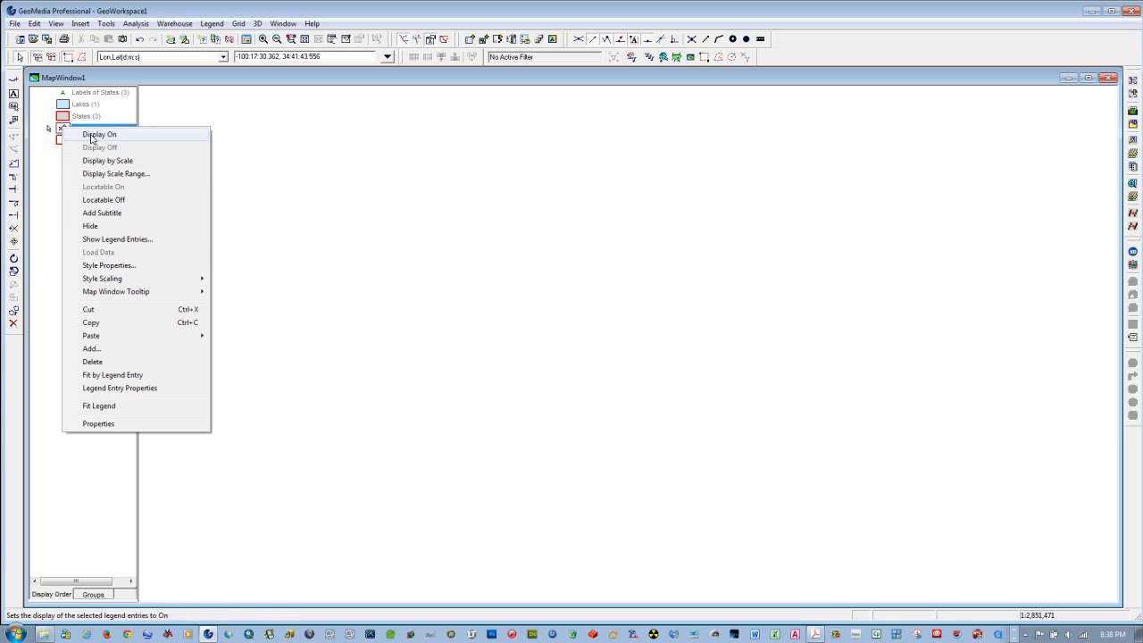
click(94, 134)
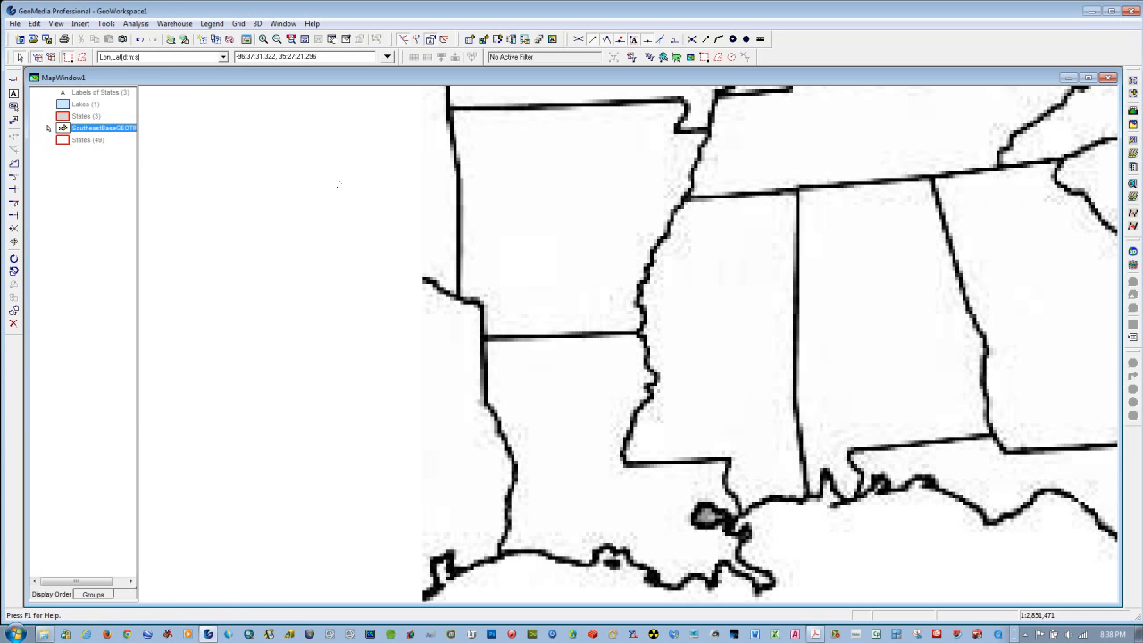
click(54, 226)
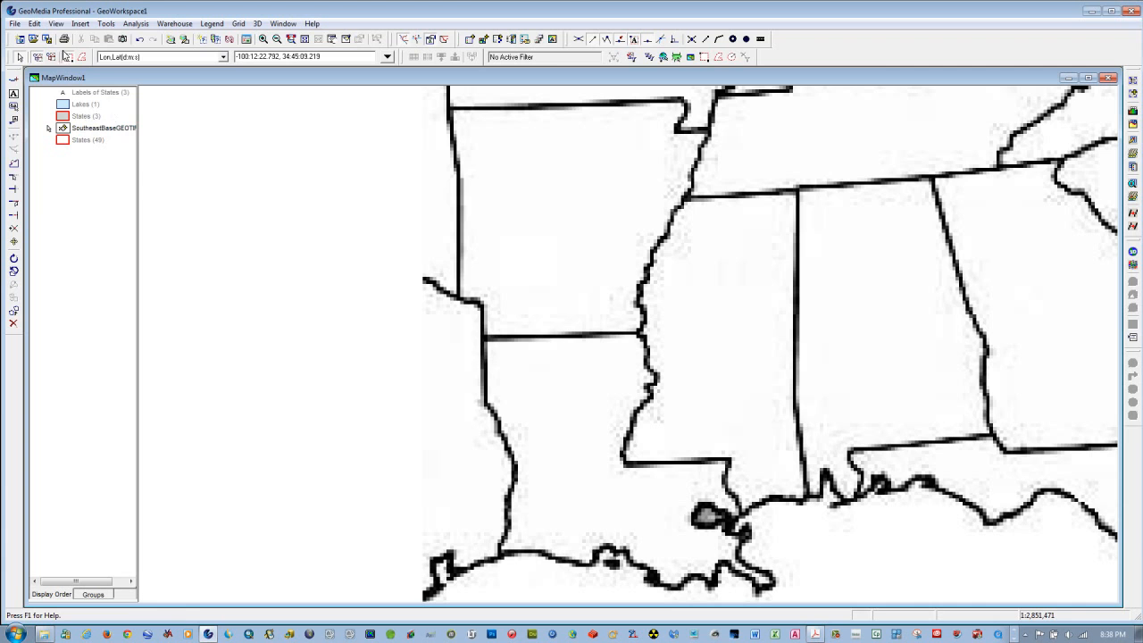
Start inserting a new feature in the Boundary feature class of the Southeast connection
click(80, 24)
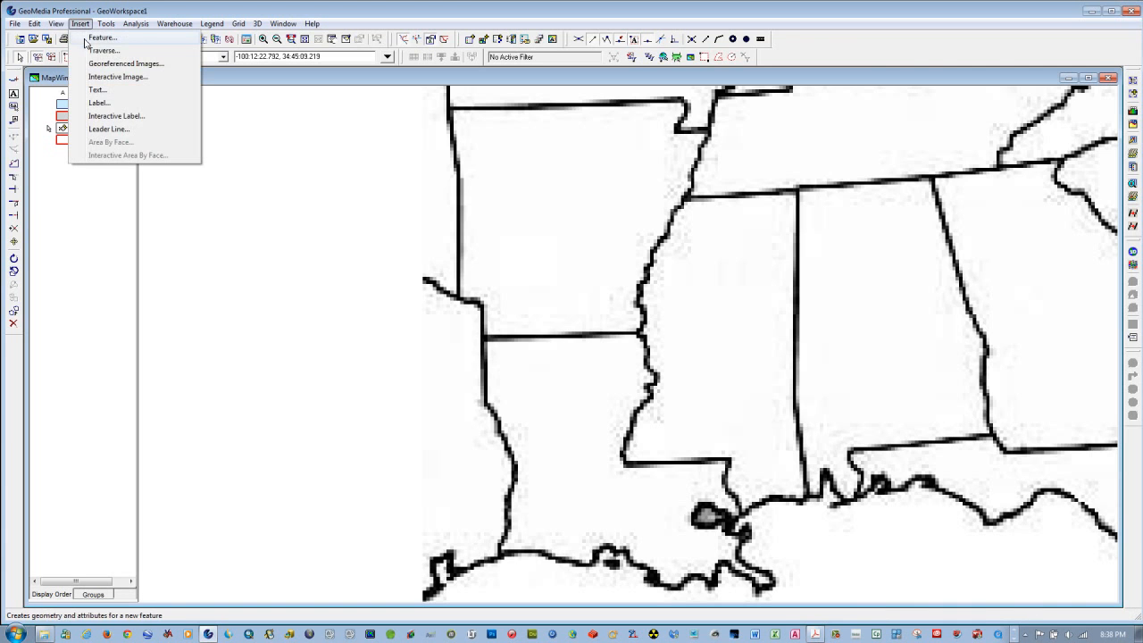
click(89, 40)
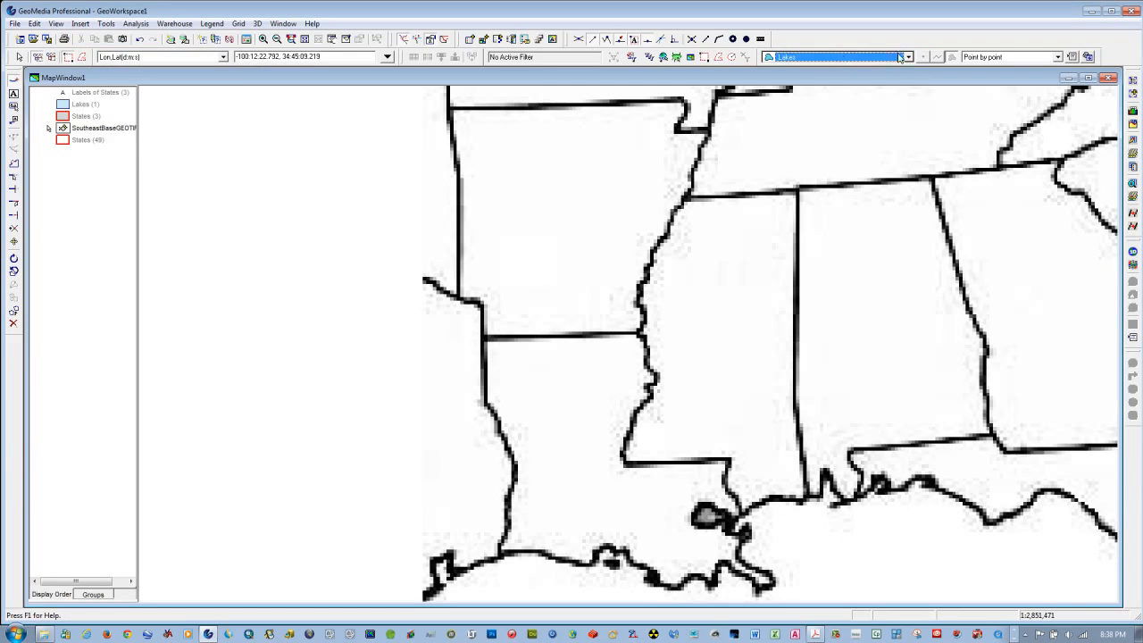
click(907, 57)
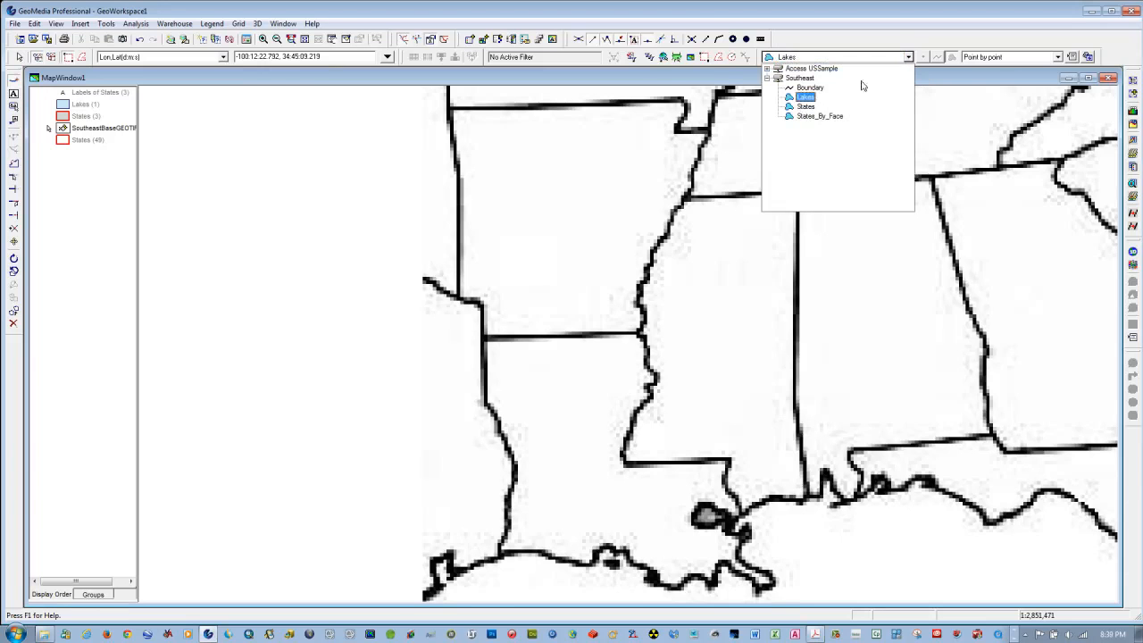
click(809, 87)
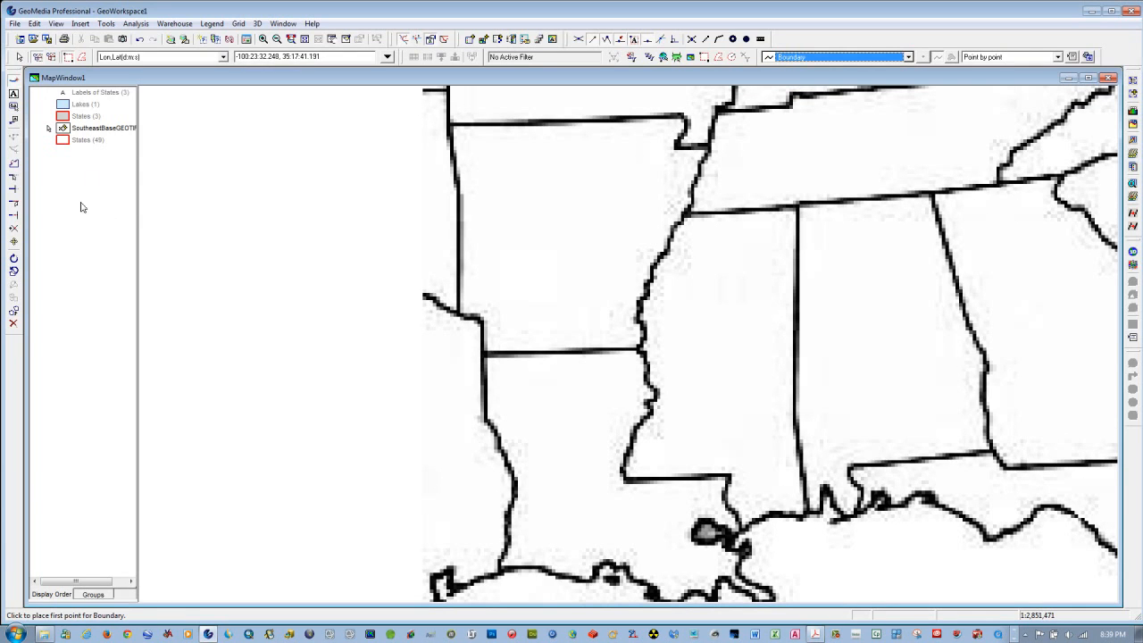
Add the Southeast Boundary feature class to the legend
click(211, 23)
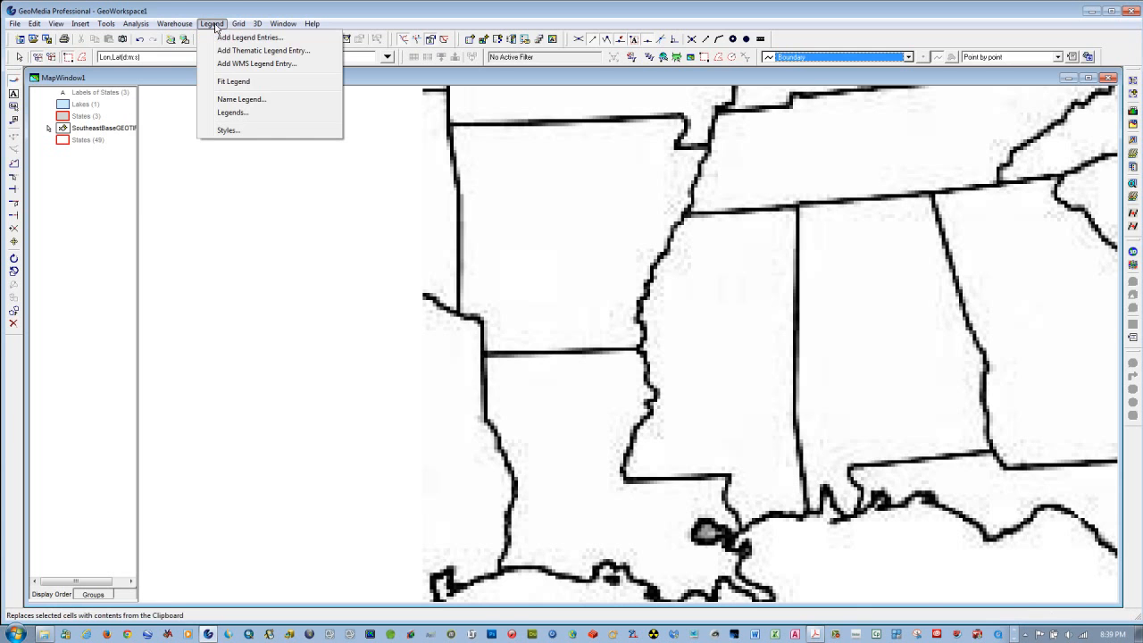
click(226, 39)
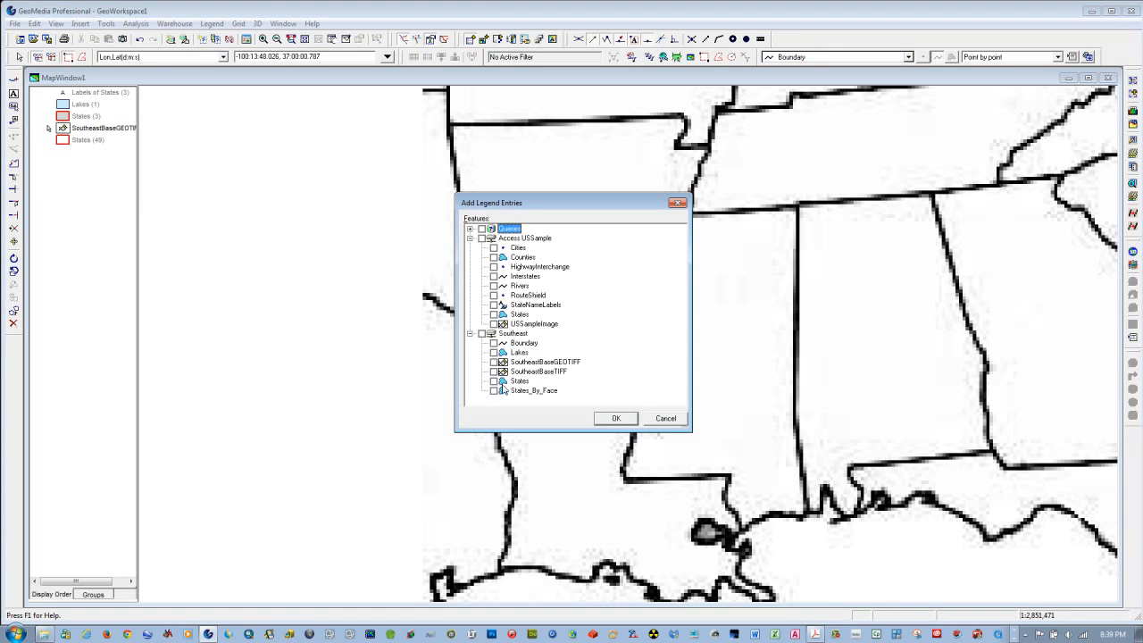
click(493, 344)
click(616, 418)
Style the Boundary legend entry as a green line with a width of 2.500 pt
double_click(67, 93)
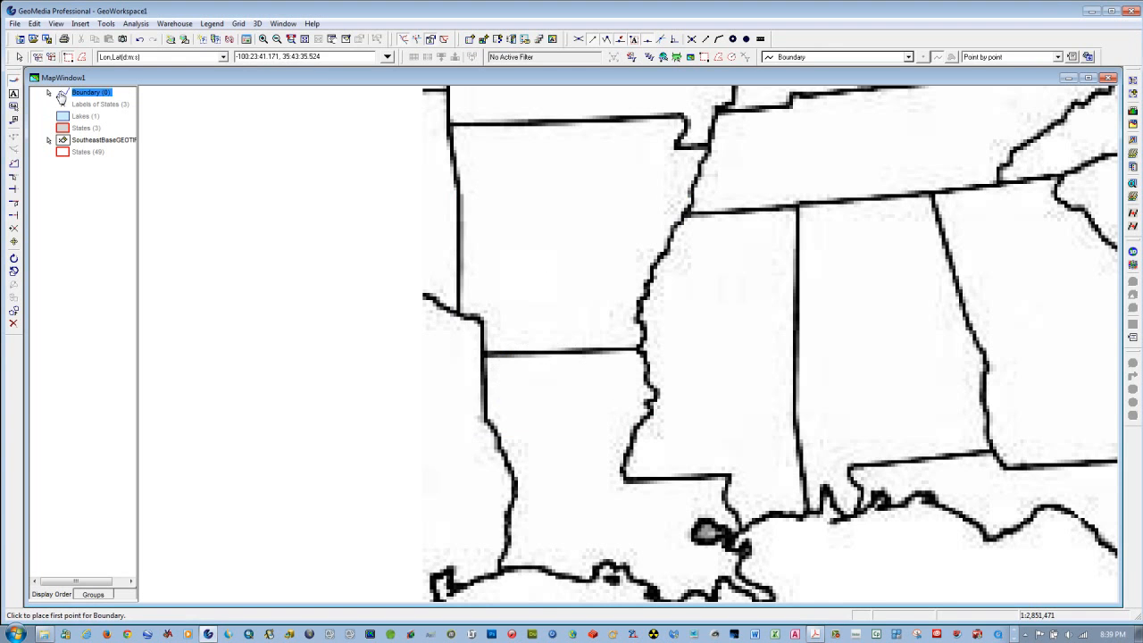
click(646, 275)
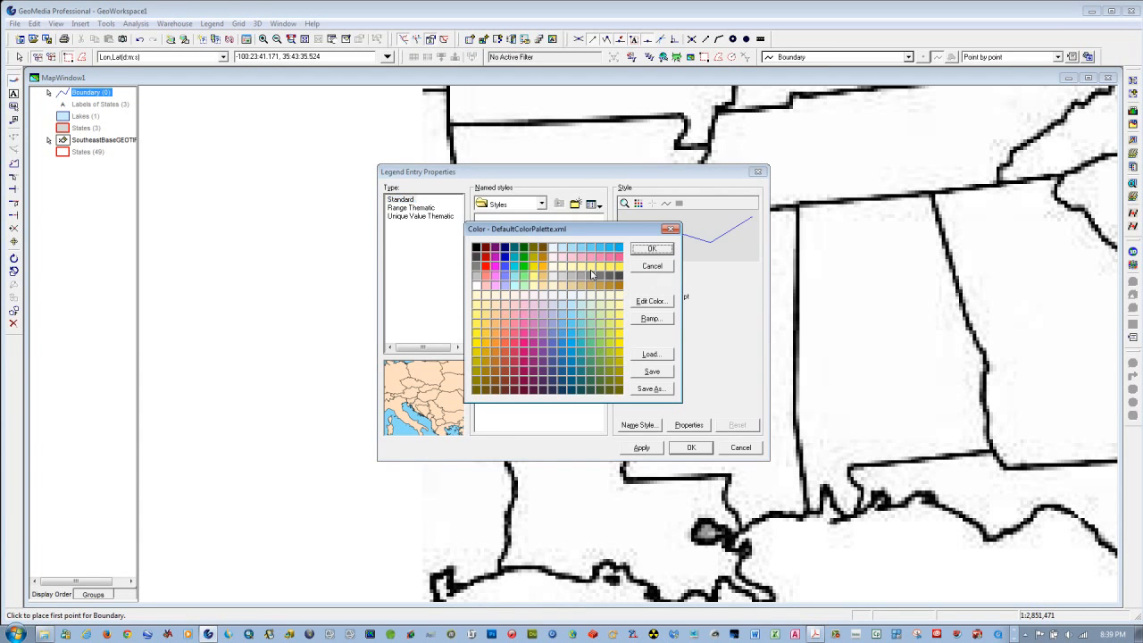
click(525, 259)
click(652, 249)
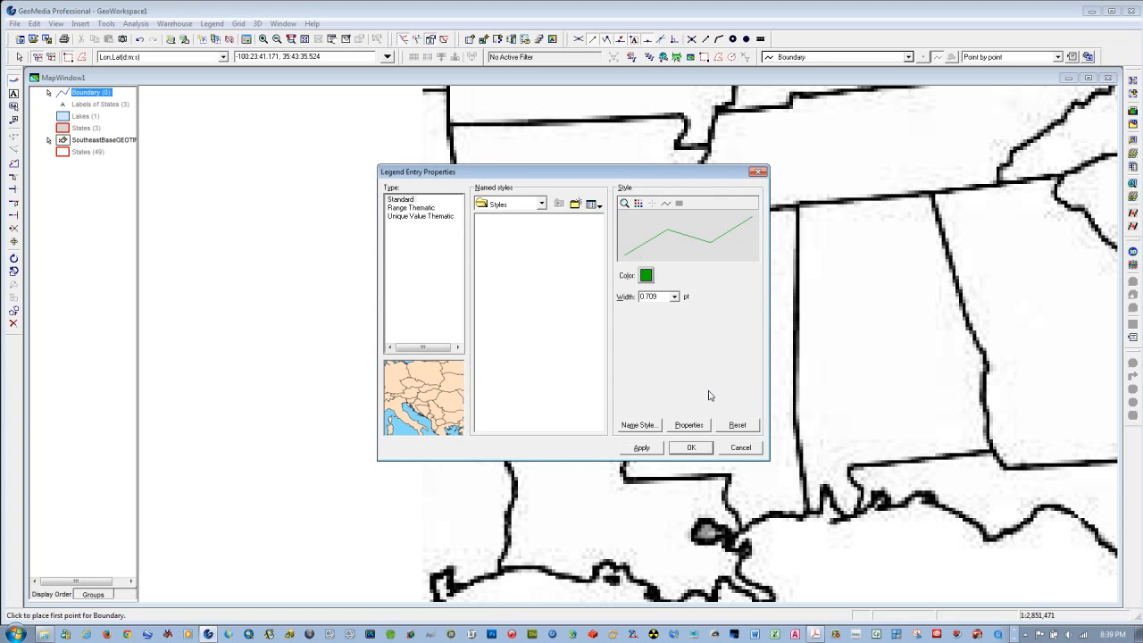
click(674, 296)
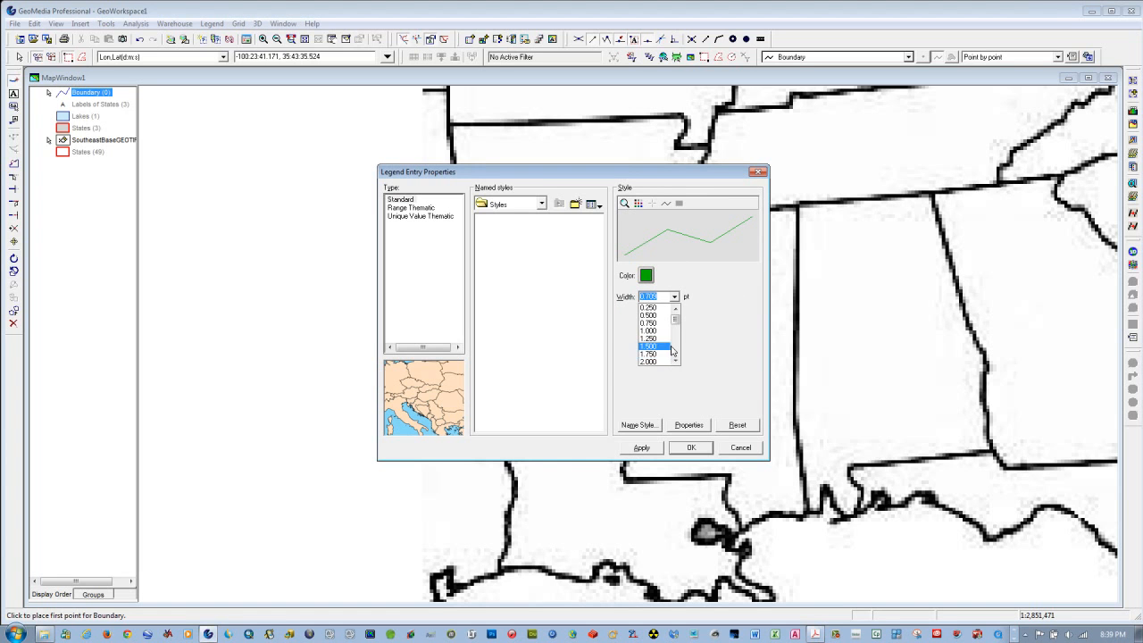
click(652, 354)
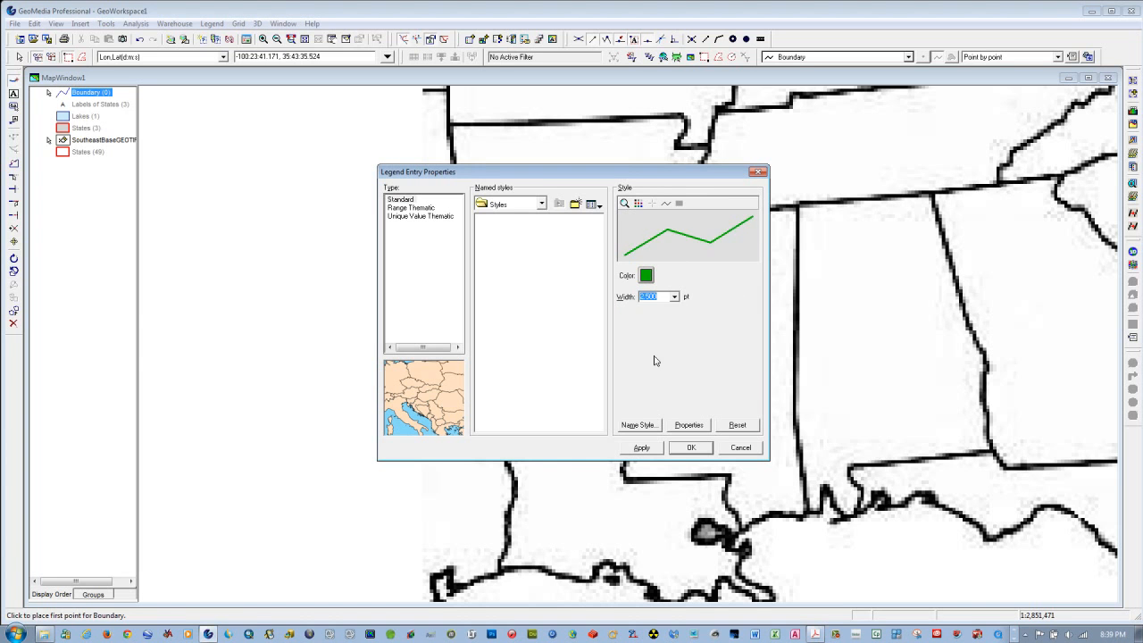
click(660, 448)
click(691, 447)
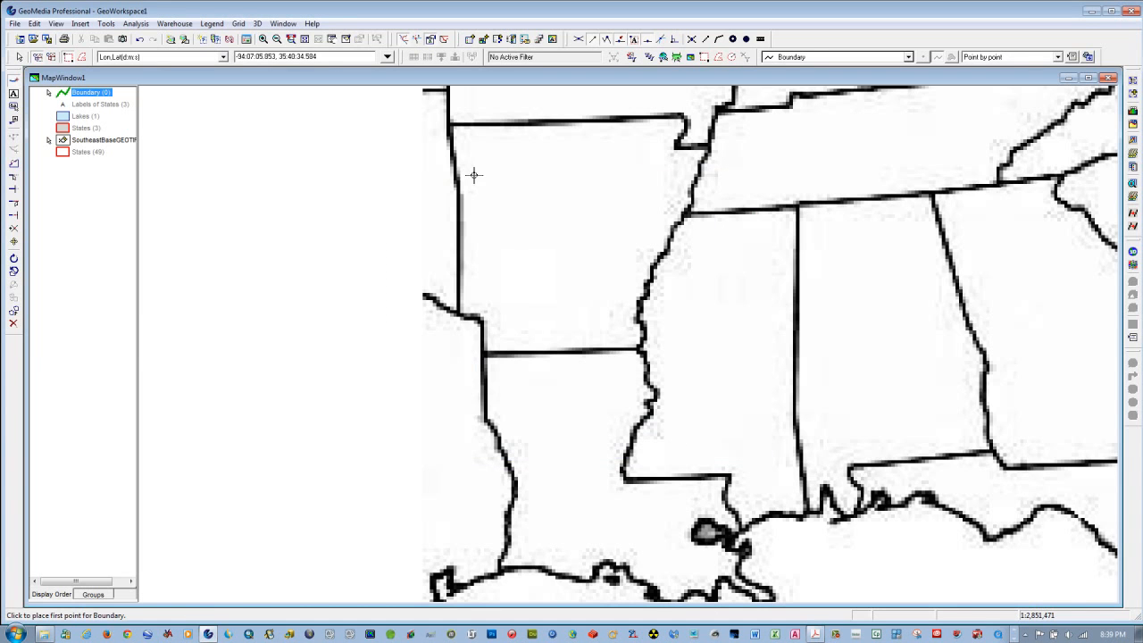
Digitize the full Arkansas outline as a Boundary line over the image, starting and ending at the state's northwest corner
click(449, 124)
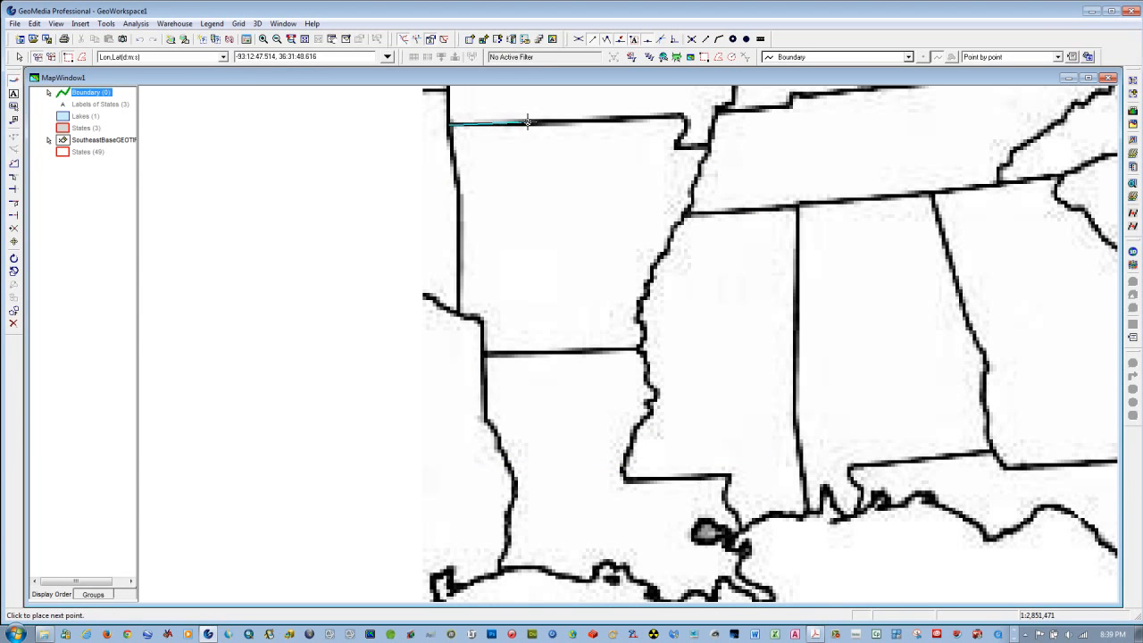
click(684, 115)
click(677, 146)
click(710, 145)
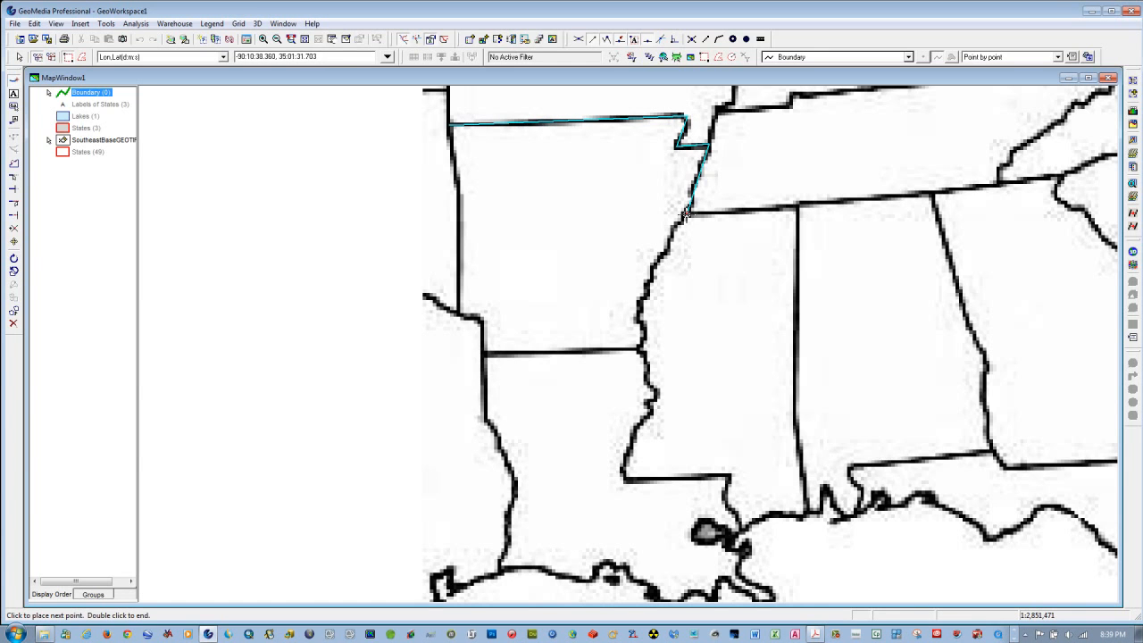
click(685, 213)
click(639, 301)
click(640, 349)
click(483, 354)
click(482, 320)
click(459, 314)
click(458, 187)
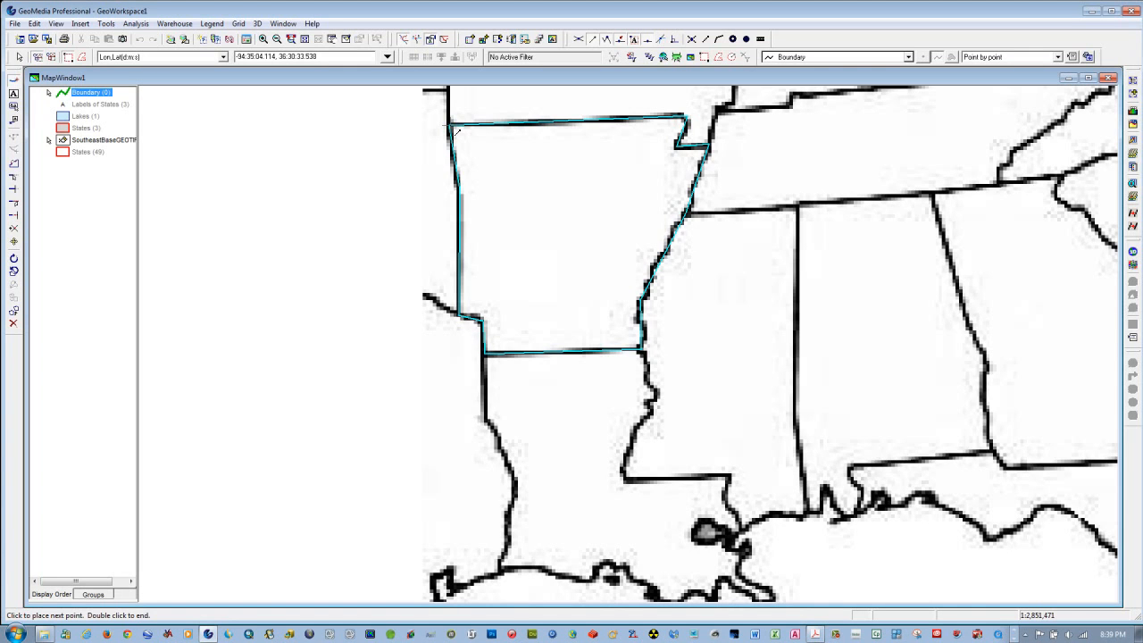
right_click(455, 131)
click(487, 135)
click(574, 403)
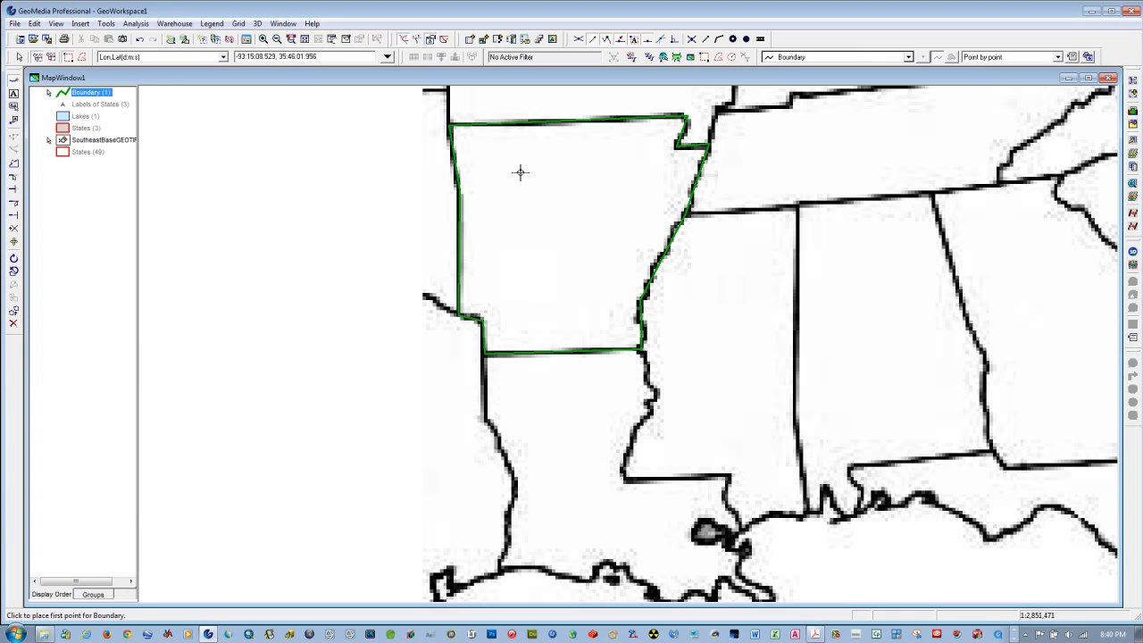
Begin a Boundary line at Arkansas's southwest corner and trace Louisiana's western border down to the coast
click(332, 41)
drag(562, 483, 510, 356)
right_click(510, 357)
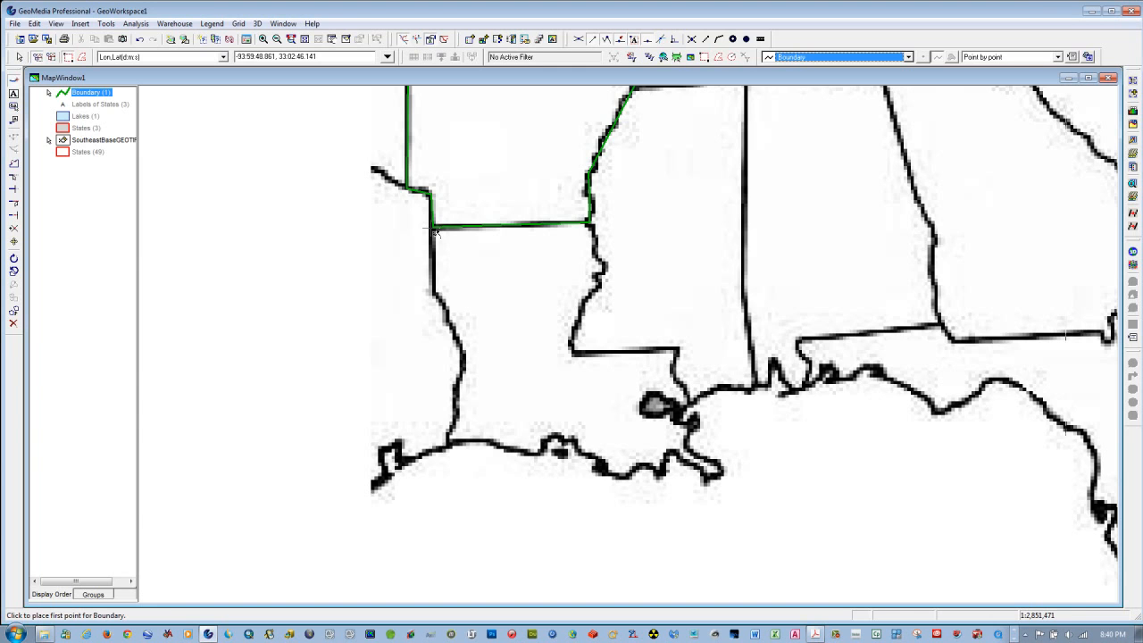
click(433, 227)
click(434, 228)
click(465, 359)
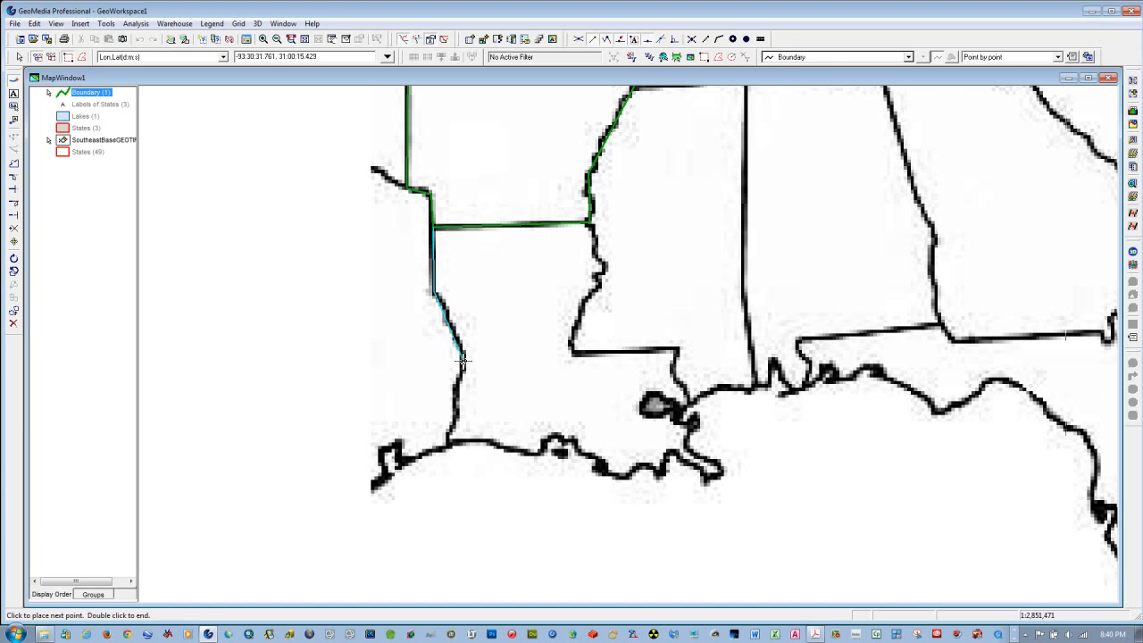
click(454, 444)
Continue the Boundary line east along Louisiana's Gulf coast, around the Mississippi delta and up to the inlet beside the lake
click(543, 451)
click(559, 438)
click(610, 473)
click(620, 476)
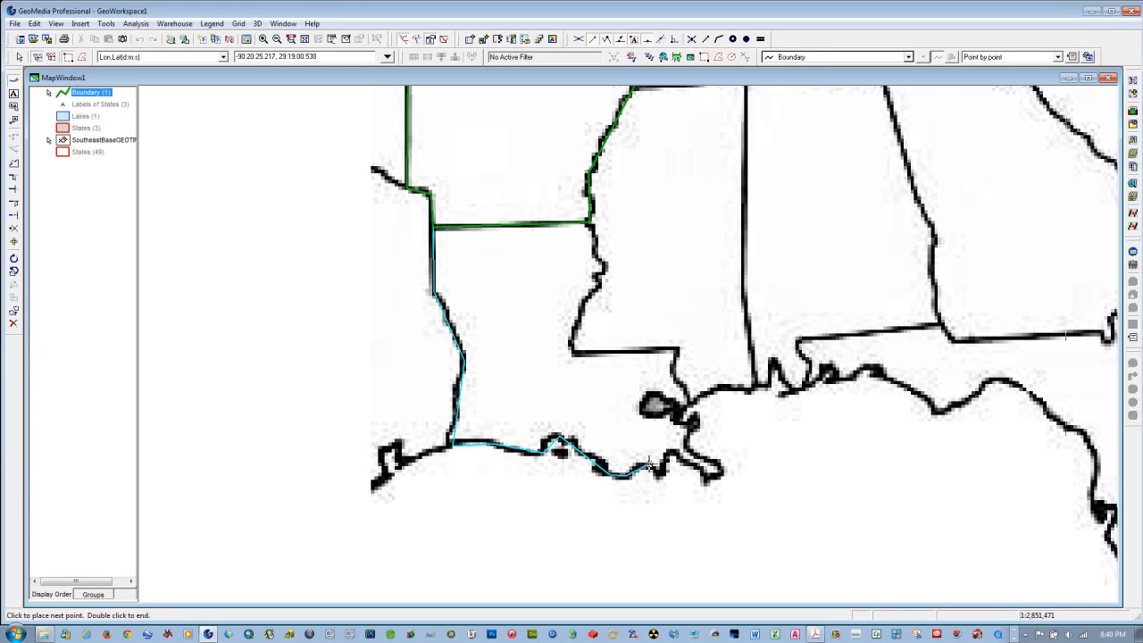
click(644, 465)
click(660, 471)
click(677, 453)
click(714, 477)
click(725, 468)
click(687, 446)
click(699, 420)
click(682, 423)
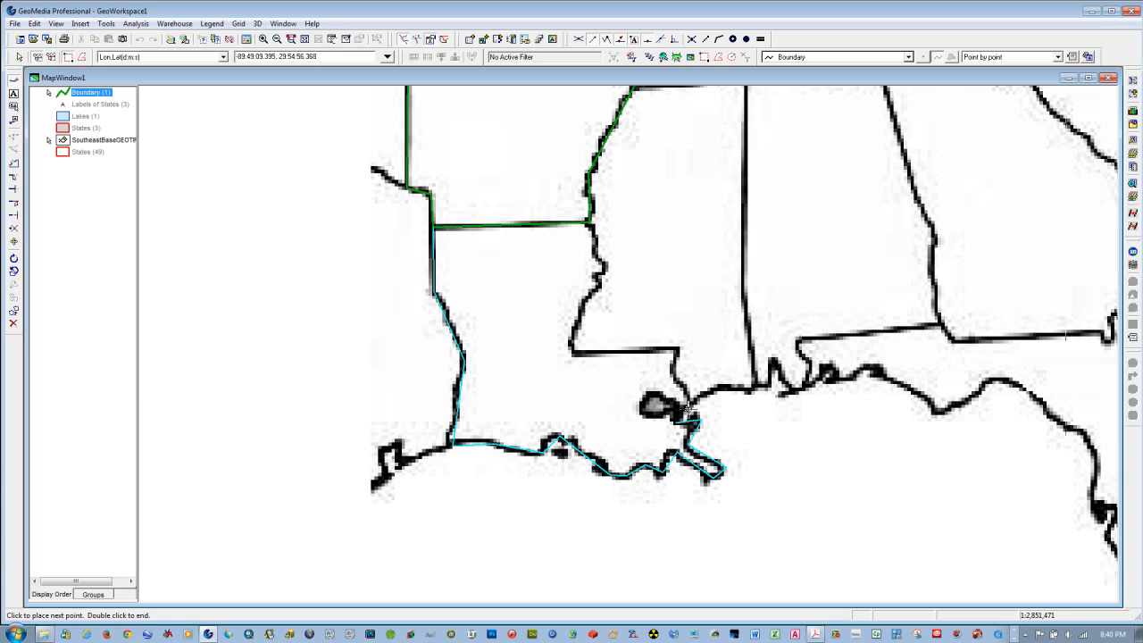
Complete Louisiana's Boundary line along its eastern border up to Arkansas's southeast corner, end the feature and accept its attributes
click(673, 374)
click(679, 349)
click(572, 352)
click(599, 287)
click(605, 265)
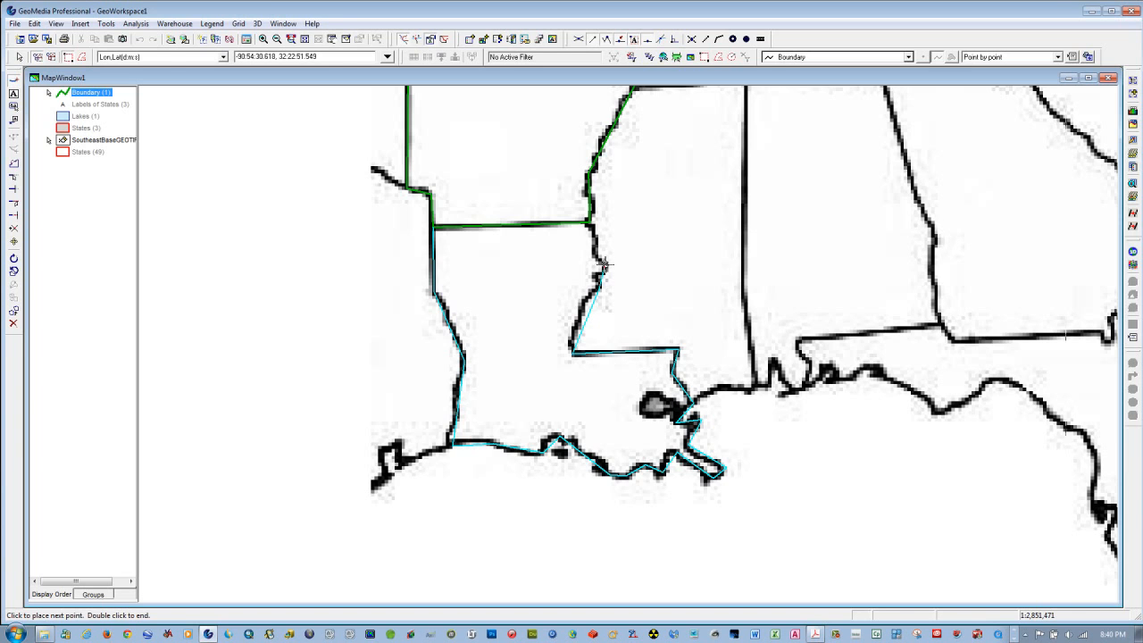
click(596, 256)
right_click(593, 225)
click(643, 232)
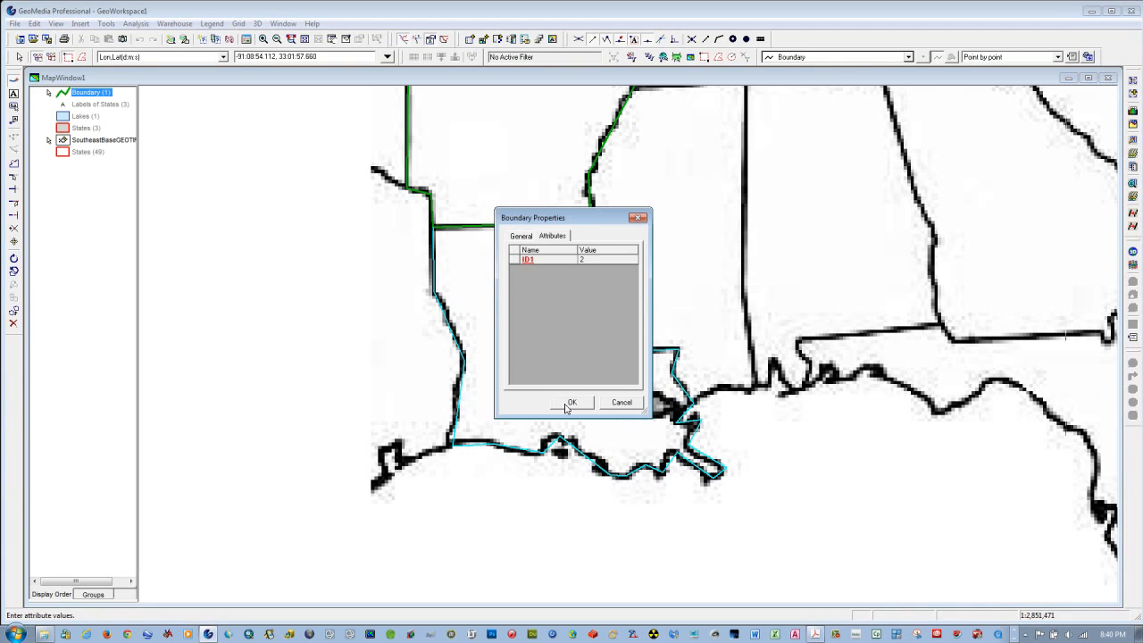
click(568, 402)
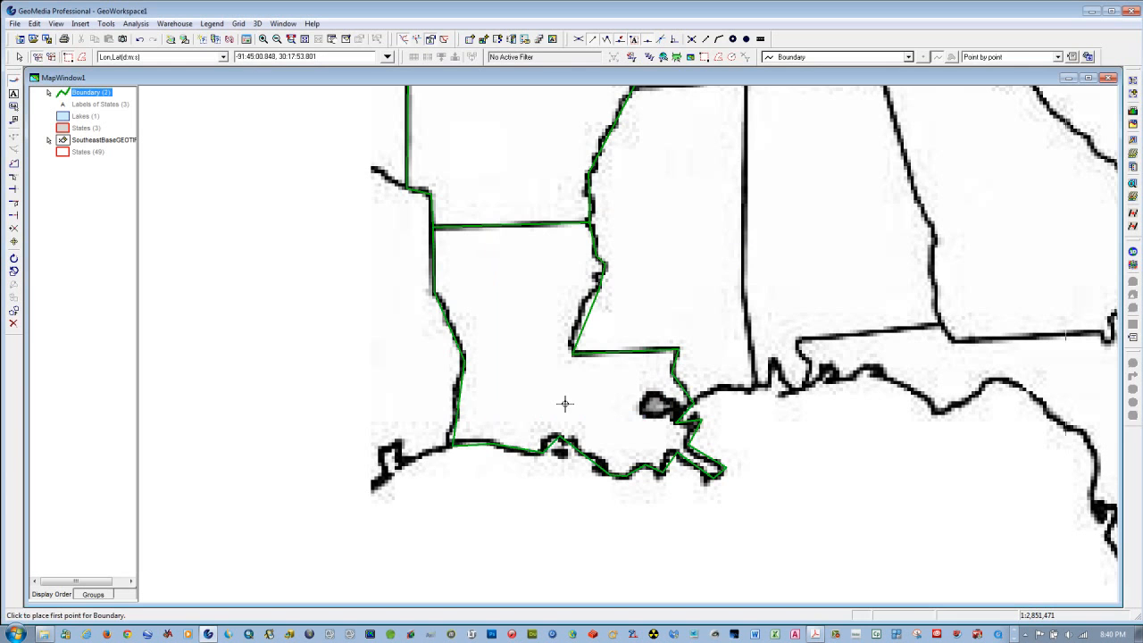
Digitize the lake in southeastern Louisiana as a closed Boundary line and accept its attributes
click(646, 394)
click(636, 409)
click(655, 418)
click(673, 409)
right_click(650, 393)
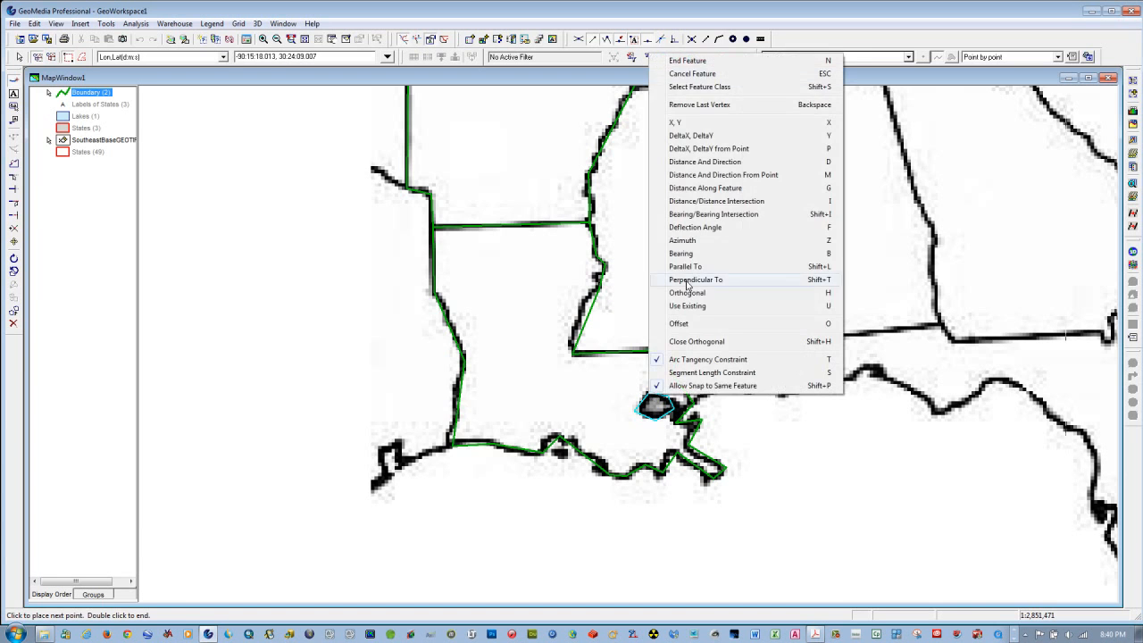
click(679, 59)
click(573, 402)
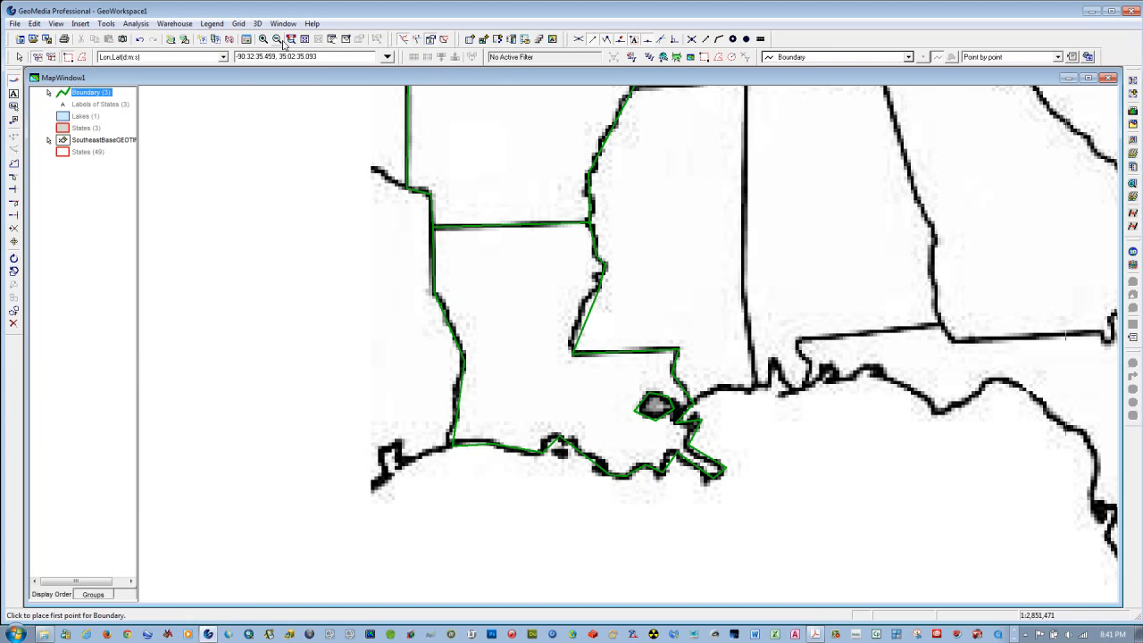
Digitize Mississippi's Boundary line from the Arkansas border along its northern and eastern borders, then west along the coast to Louisiana
click(341, 40)
drag(1066, 335, 952, 418)
key(Escape)
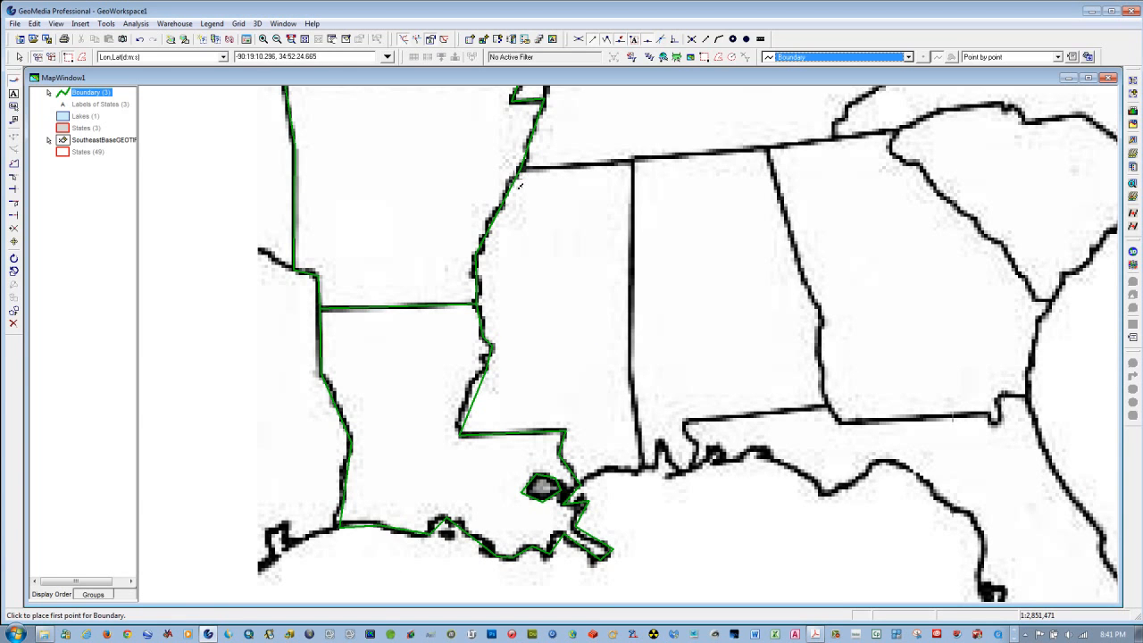
click(522, 169)
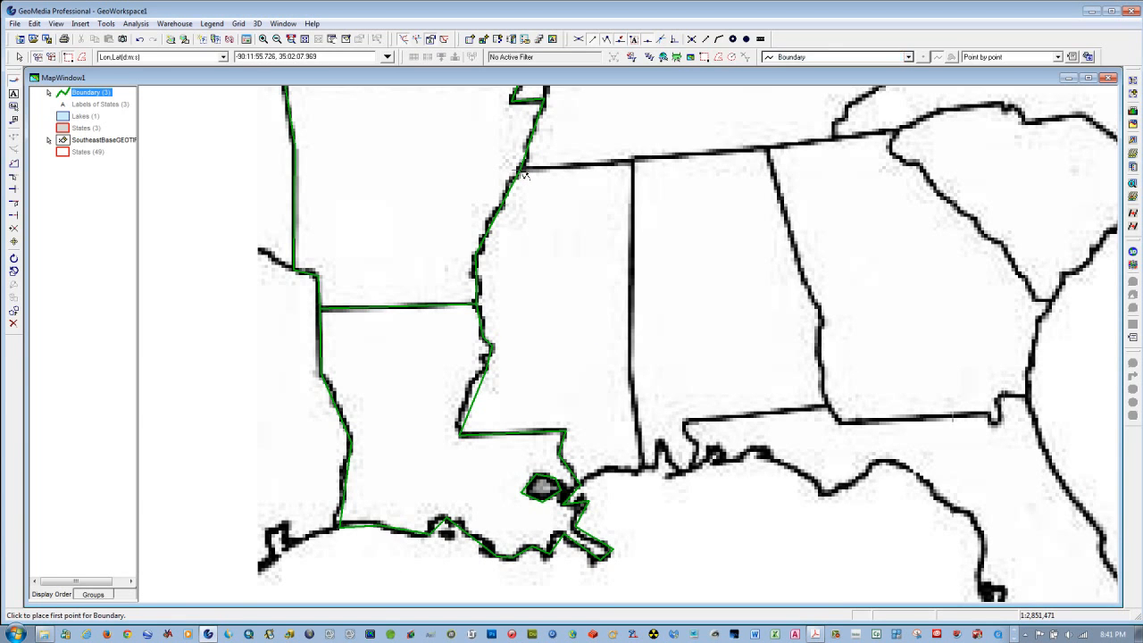
click(635, 160)
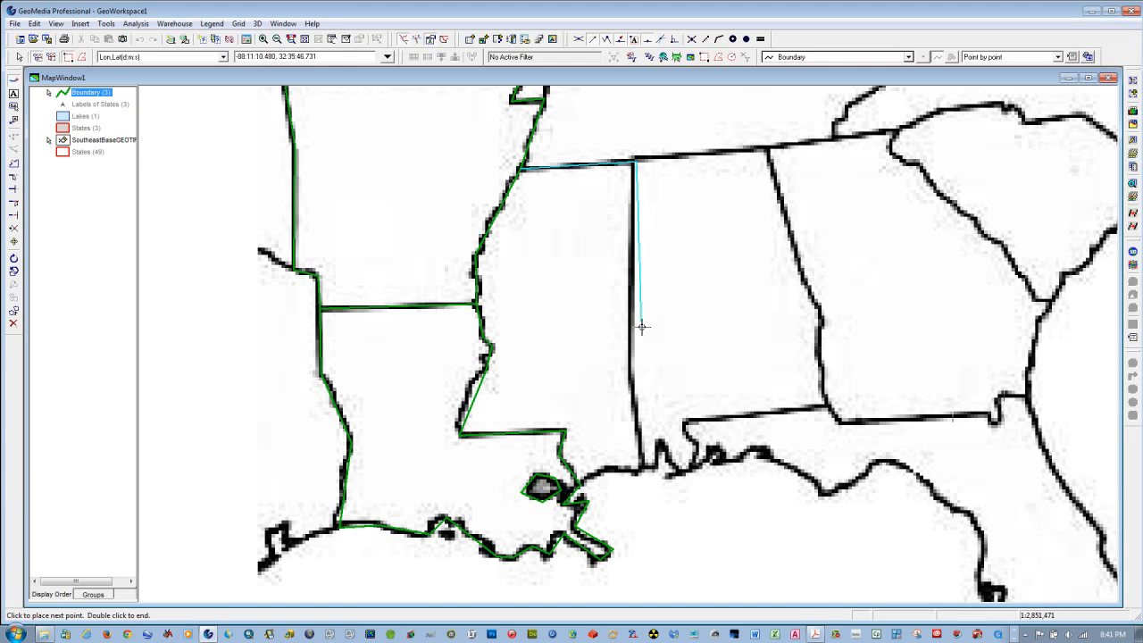
click(634, 422)
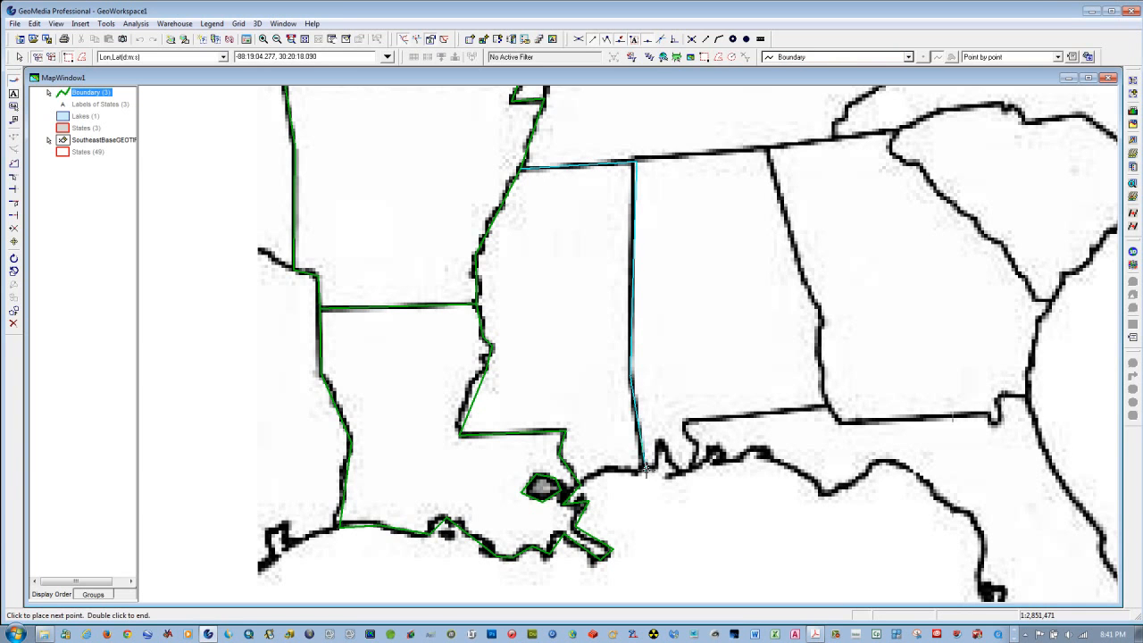
click(641, 470)
click(595, 475)
right_click(581, 482)
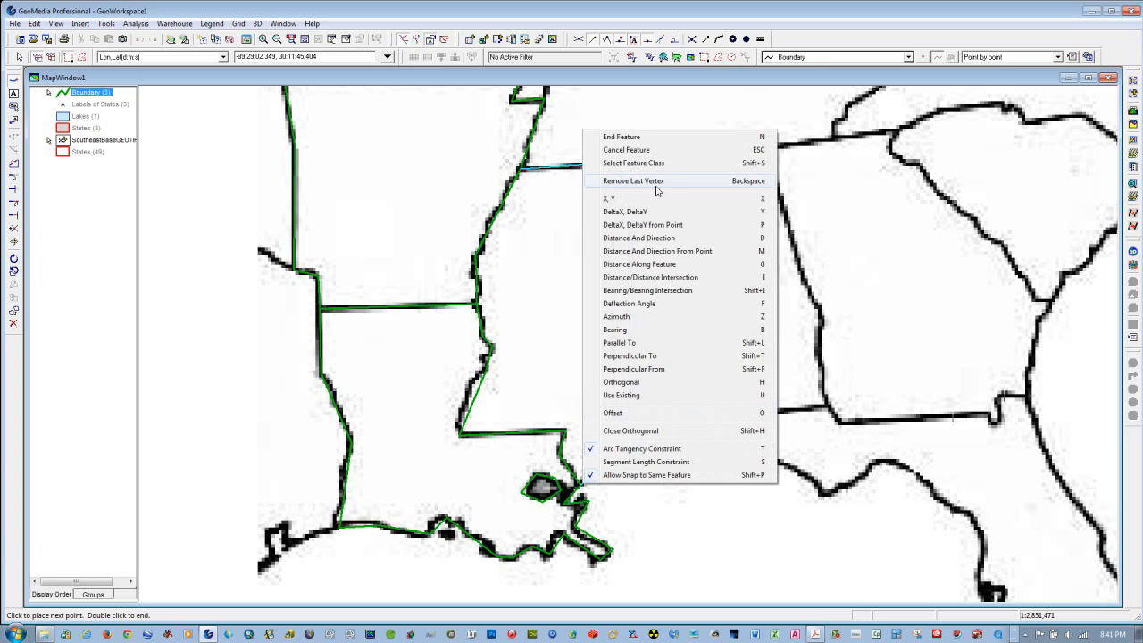
click(623, 137)
click(572, 402)
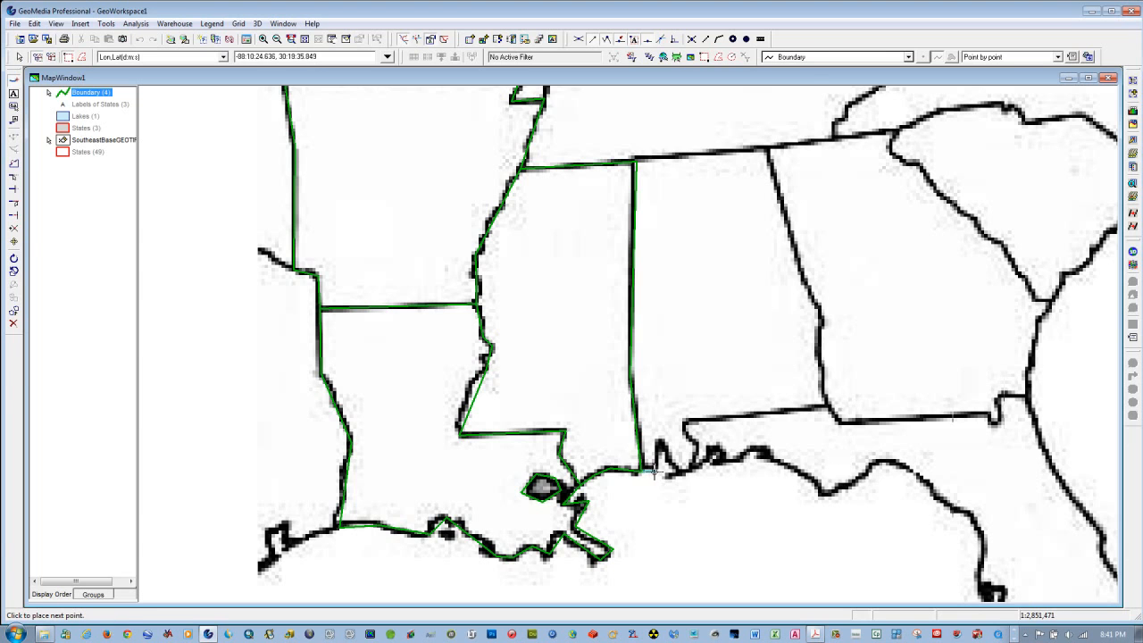
Digitize Alabama's Boundary line from the Mississippi coast around Mobile Bay, along the southern, eastern and northern borders to Mississippi's northeast corner
click(655, 470)
click(683, 471)
click(693, 465)
click(696, 437)
click(684, 420)
click(830, 408)
click(821, 310)
click(768, 148)
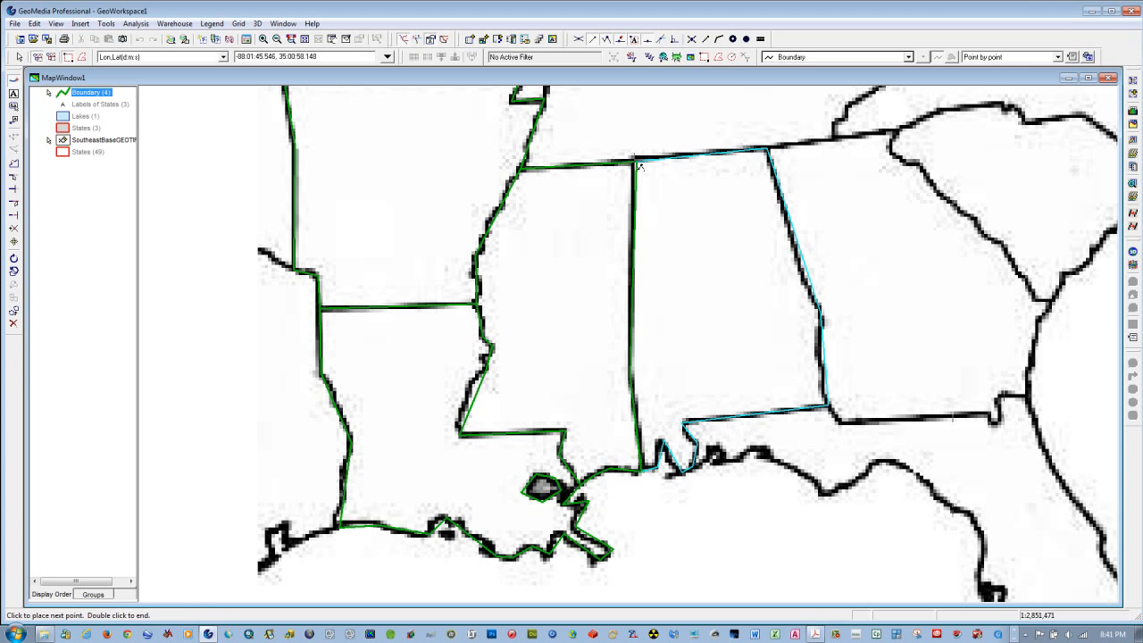
right_click(640, 168)
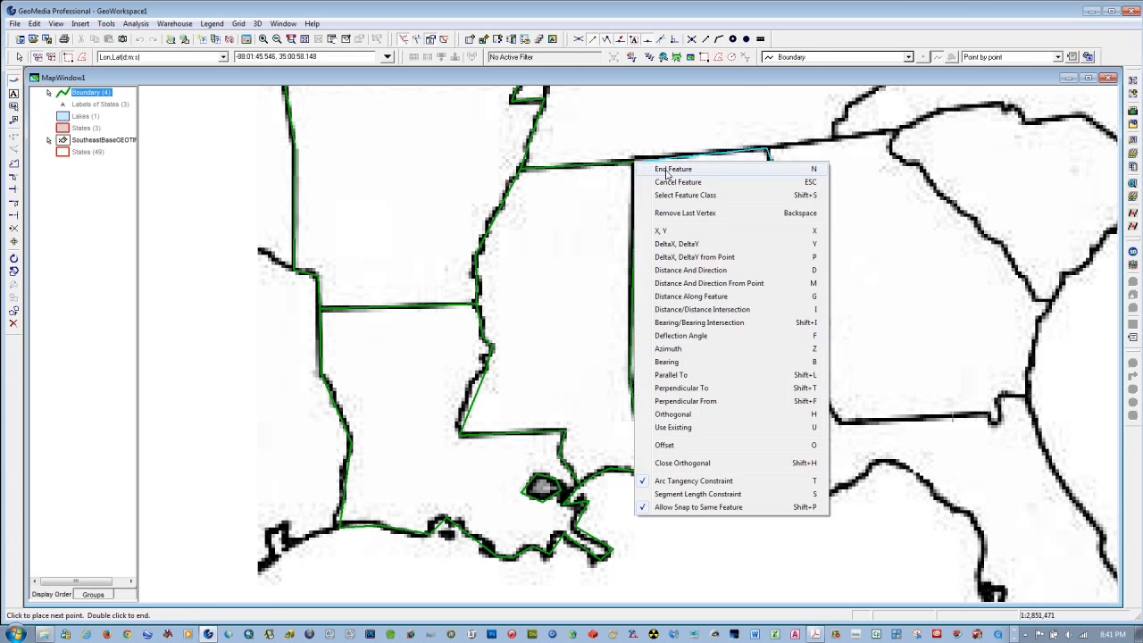
click(665, 171)
click(575, 404)
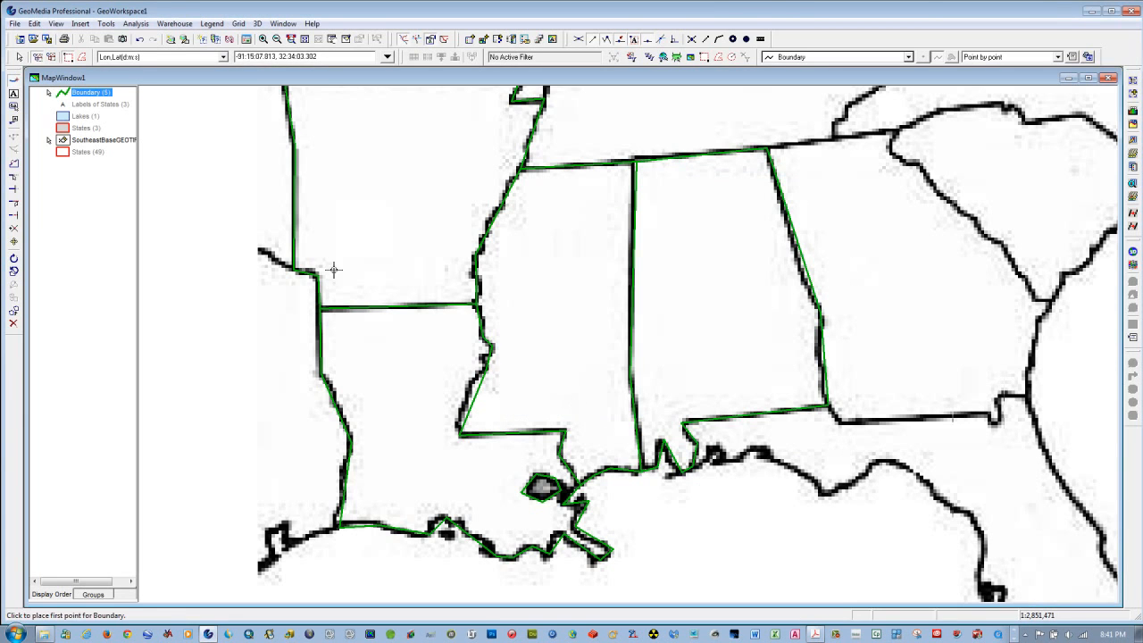
Add a vertex to Louisiana's eastern Boundary segment and move it onto the river border in the image
click(21, 57)
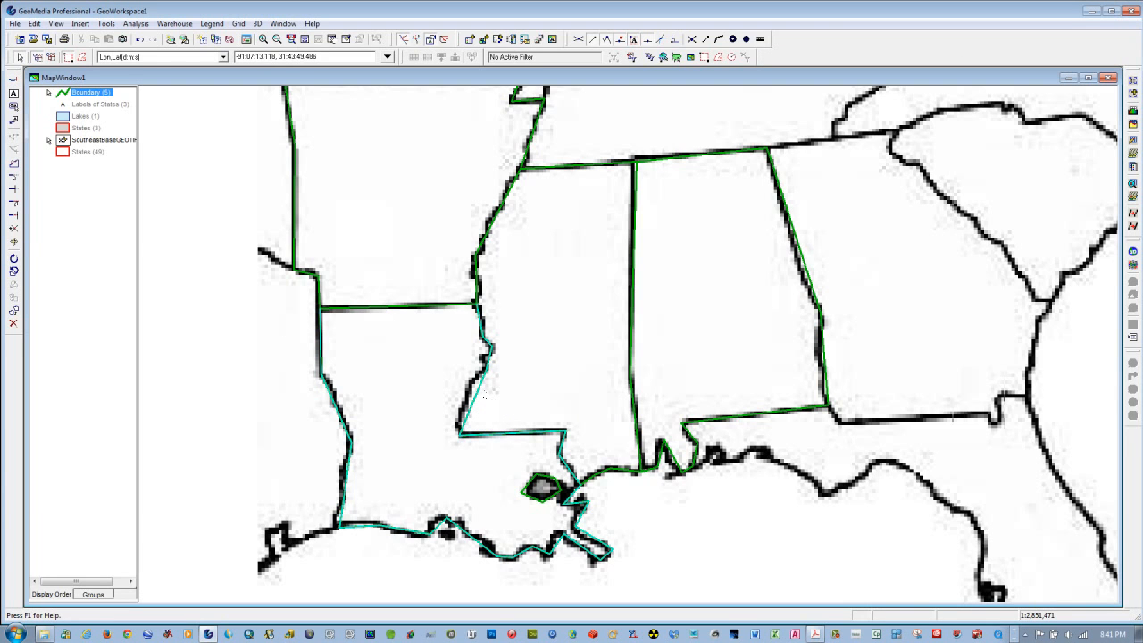
click(485, 395)
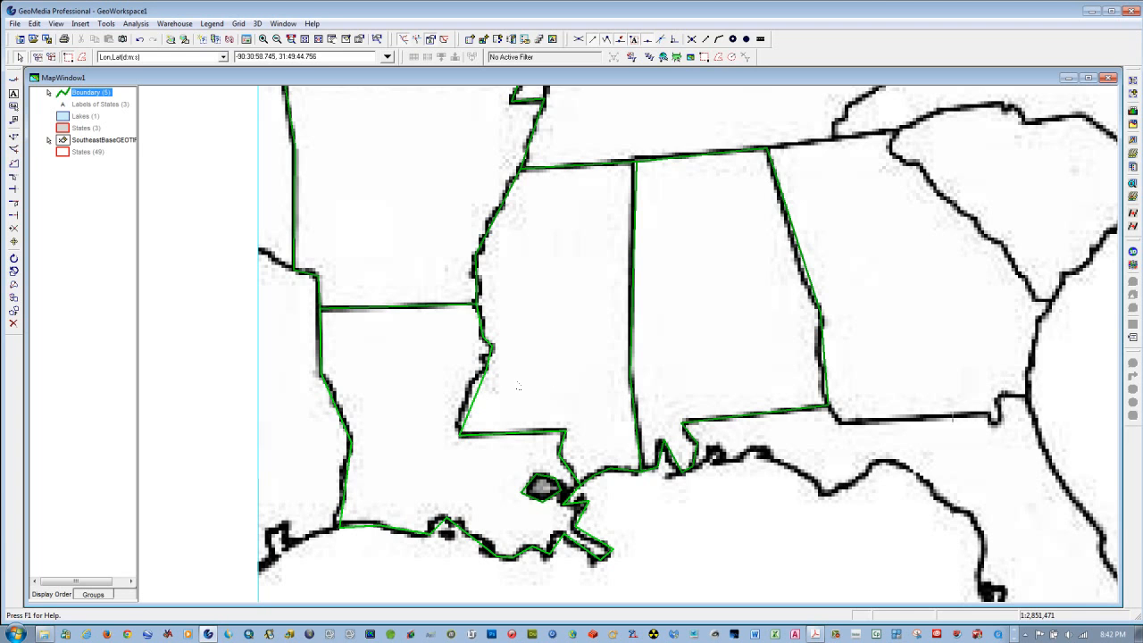
click(14, 138)
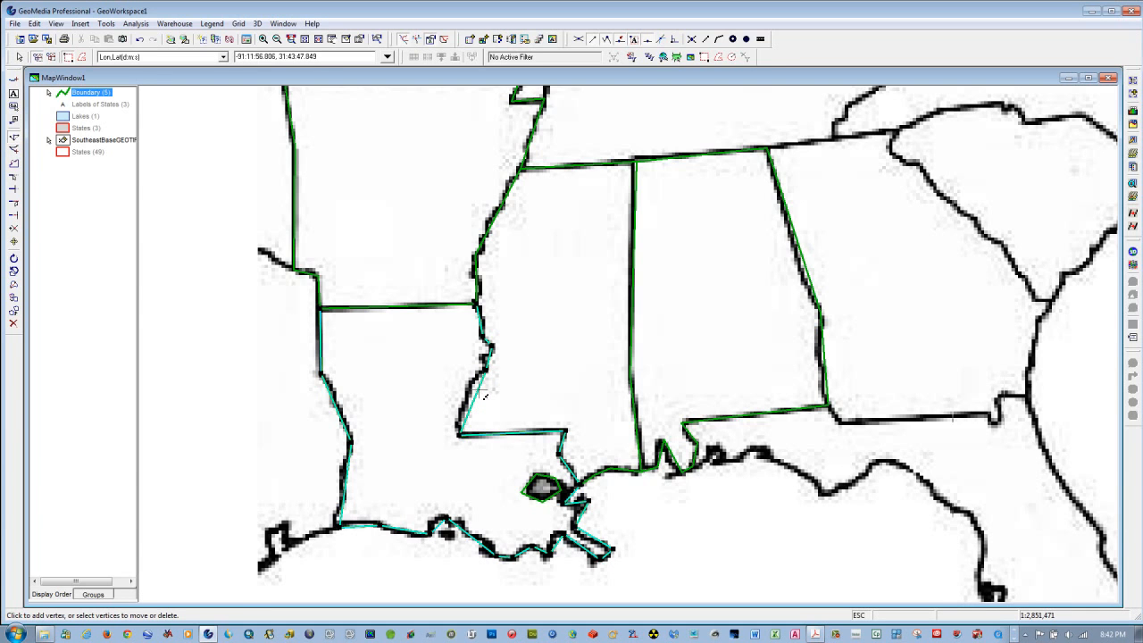
drag(486, 393, 472, 381)
click(19, 57)
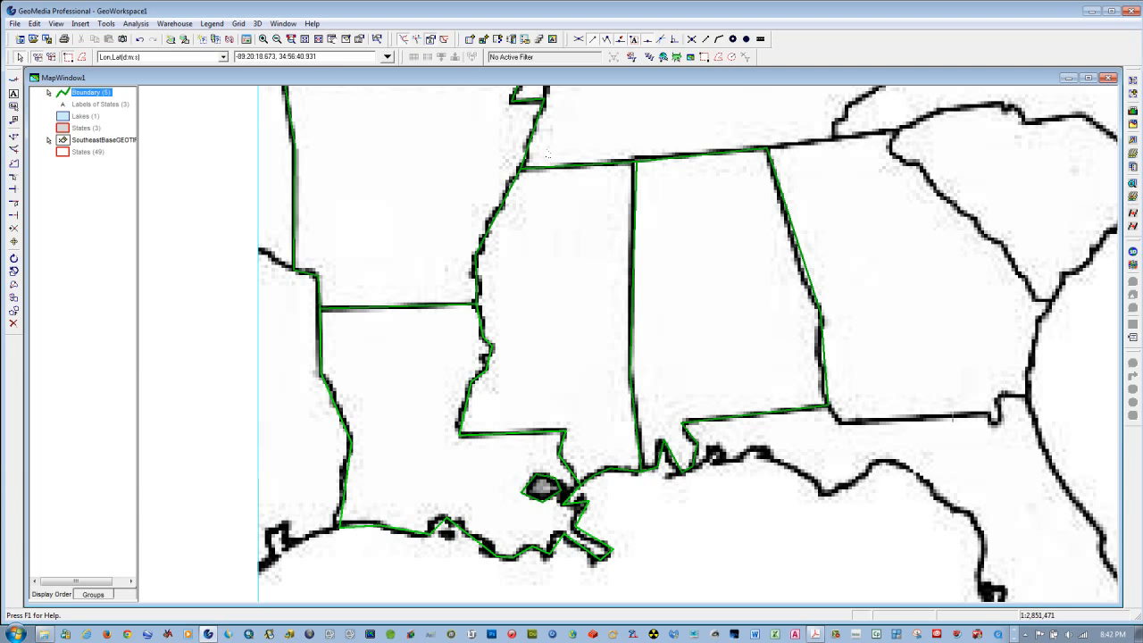
Fit the whole map in the window and turn off the display of the Southeast base image
click(305, 40)
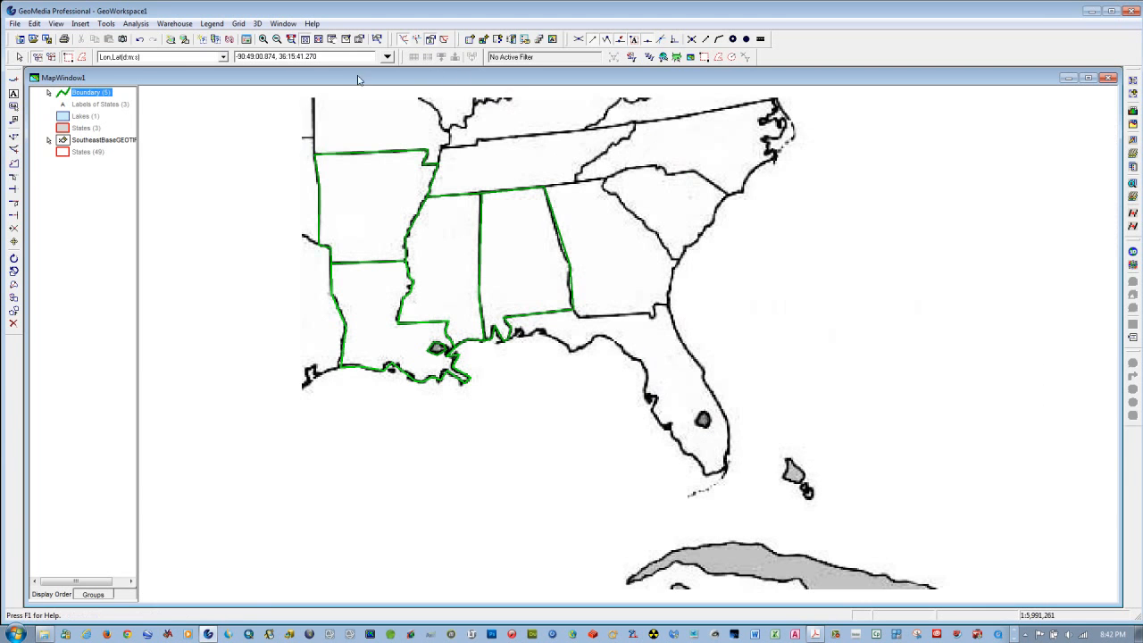
right_click(63, 142)
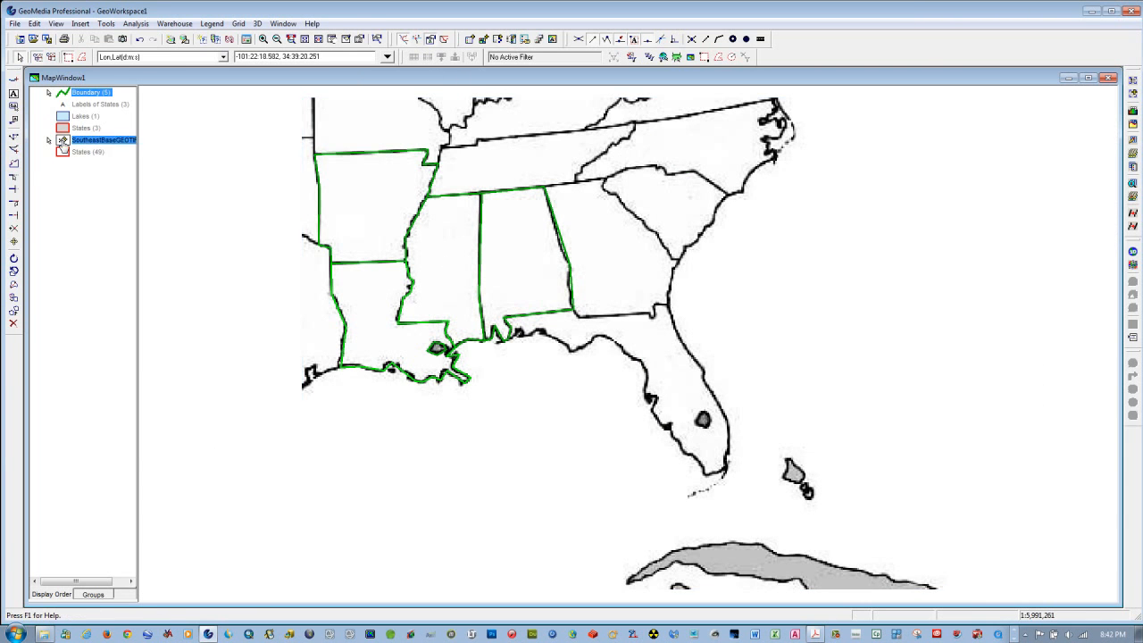
click(94, 164)
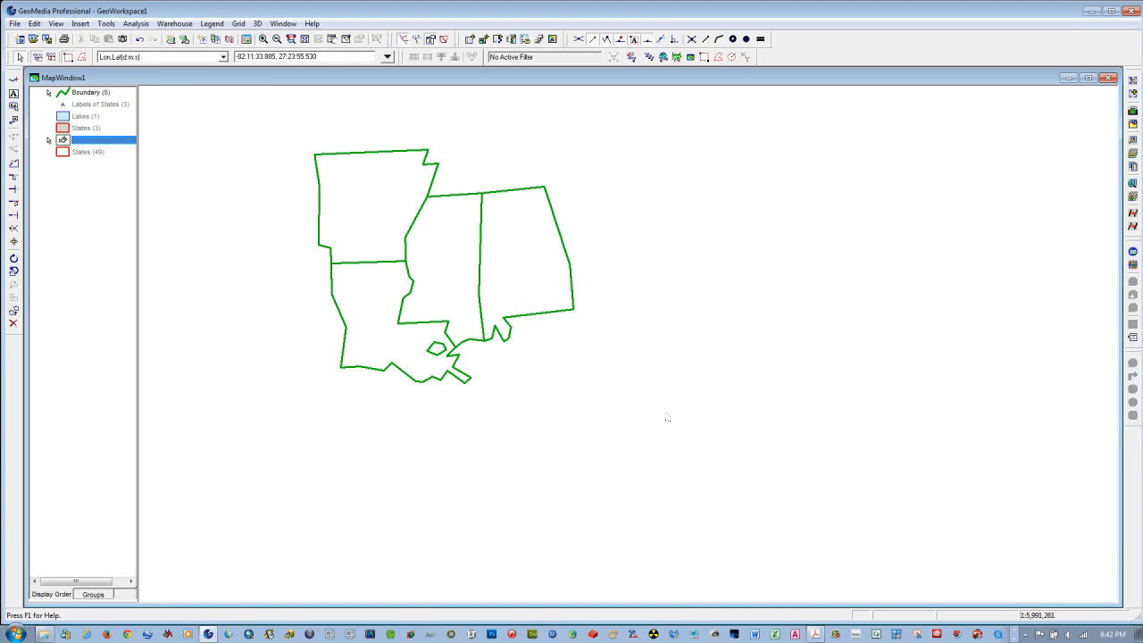
Change the Boundary legend entry's line color to red
click(60, 93)
double_click(60, 93)
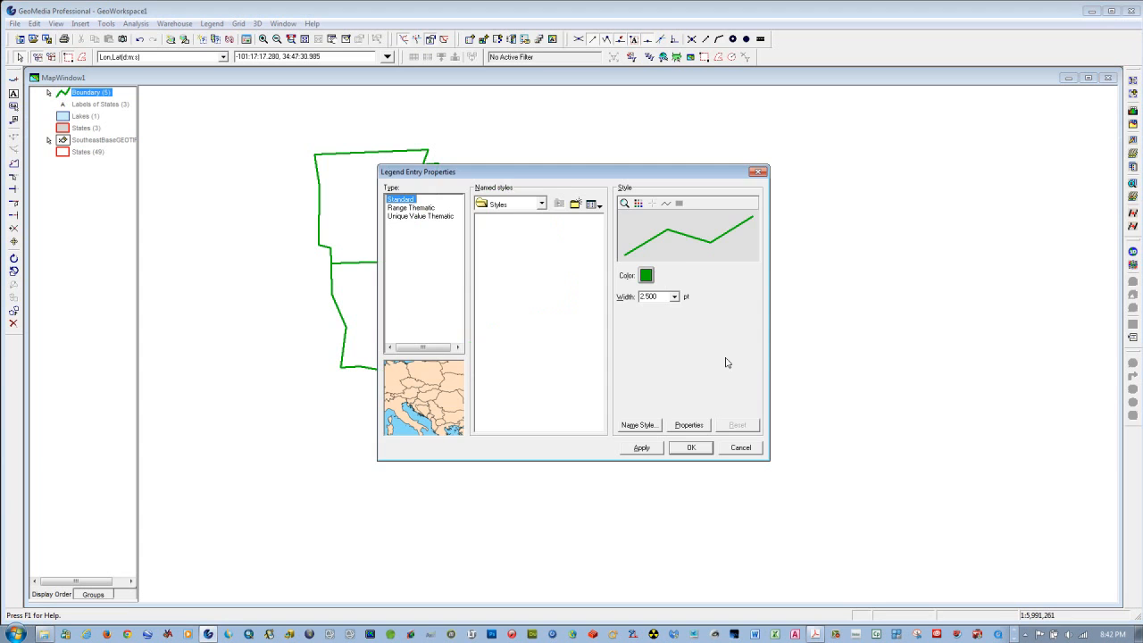
click(648, 278)
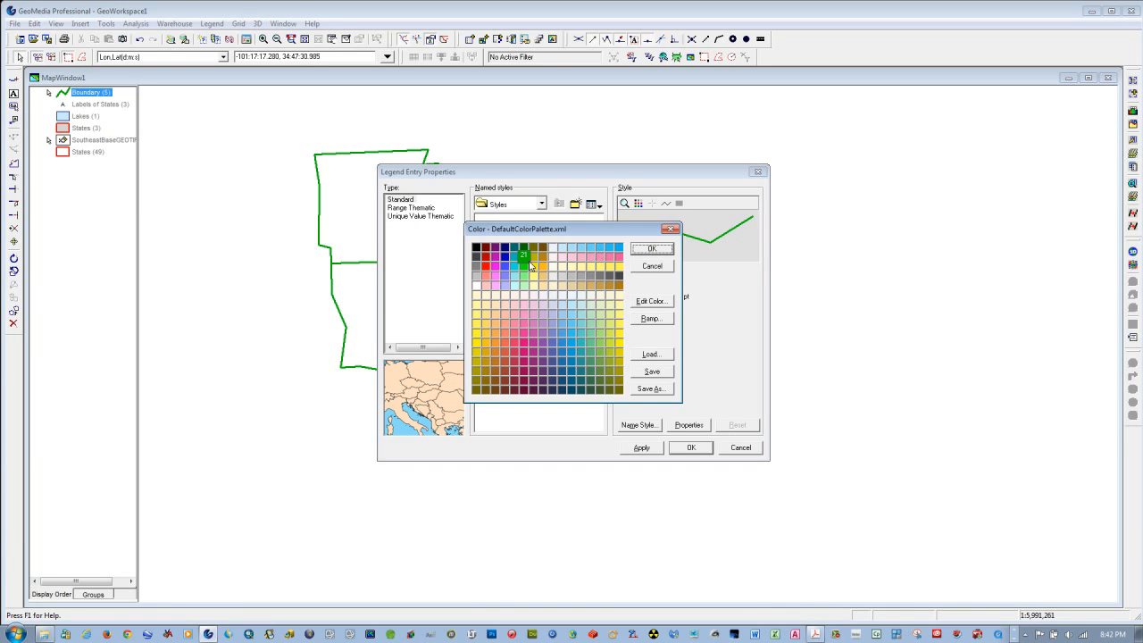
click(486, 268)
click(652, 252)
click(654, 446)
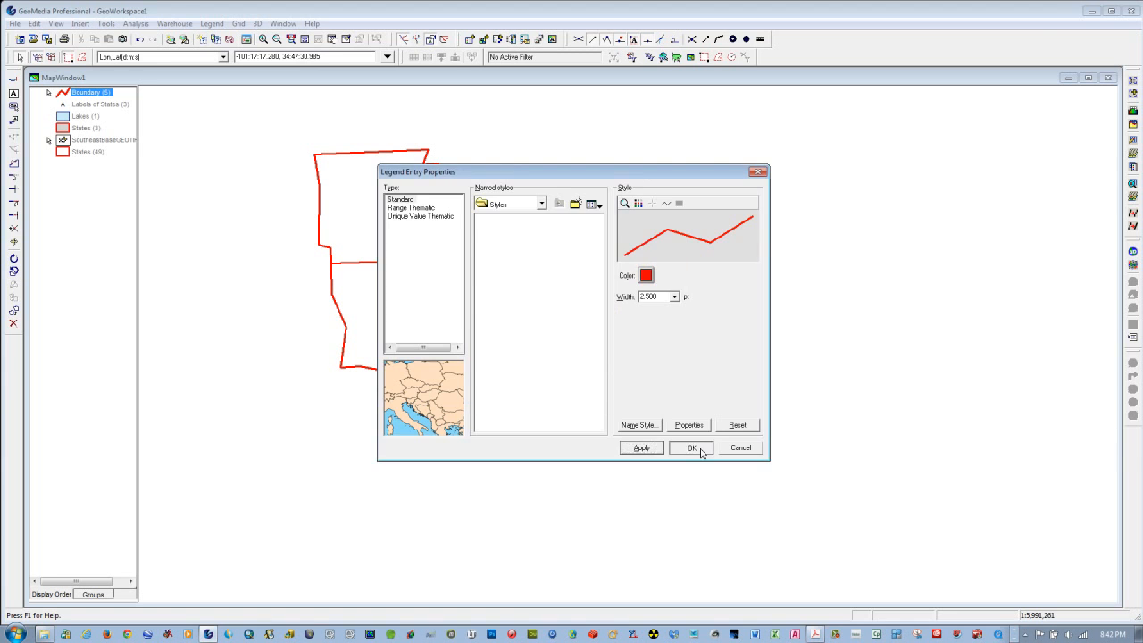
click(692, 447)
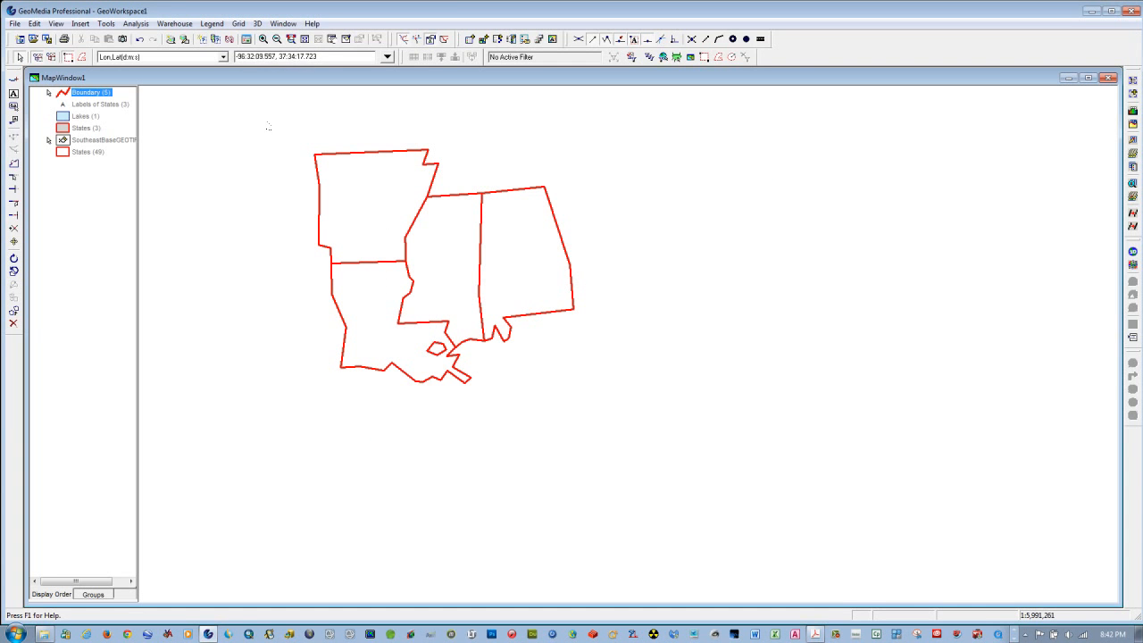
Select all Boundary lines and run Area By Face into the Southeast States_By_Face feature class with the Include holes option
drag(270, 128, 374, 265)
drag(483, 364, 629, 443)
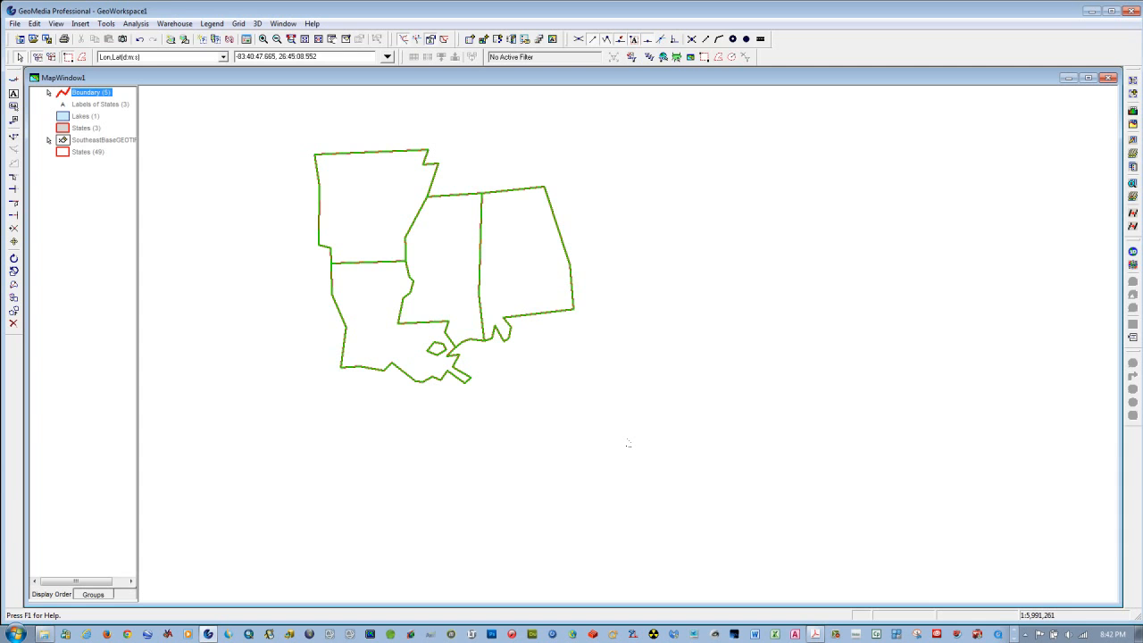
click(80, 23)
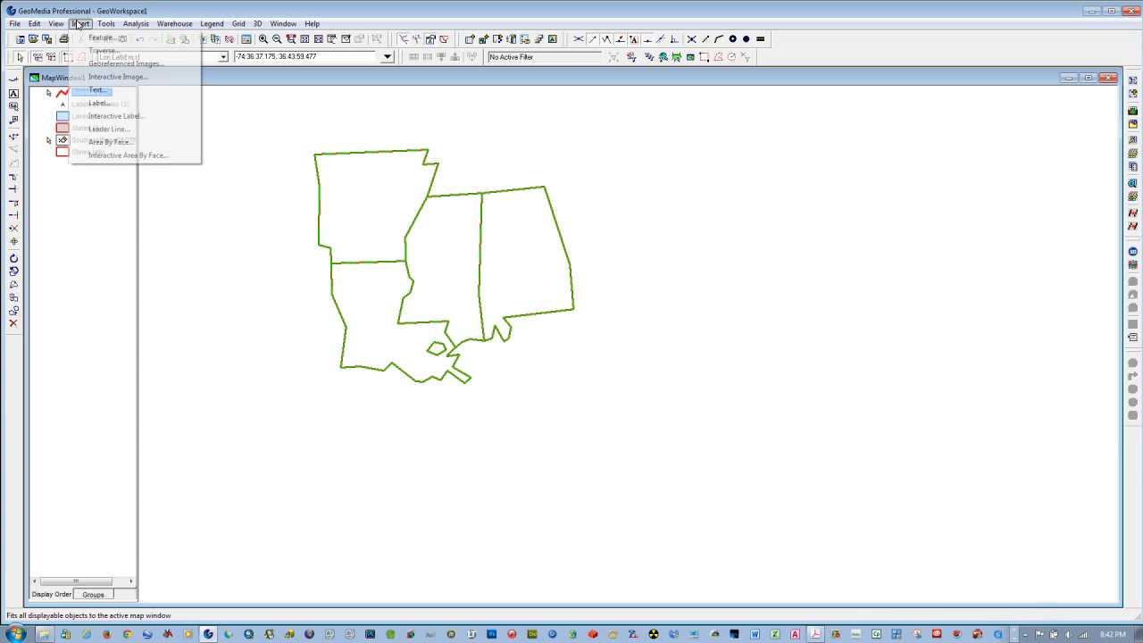
click(106, 145)
drag(580, 258, 848, 186)
click(893, 211)
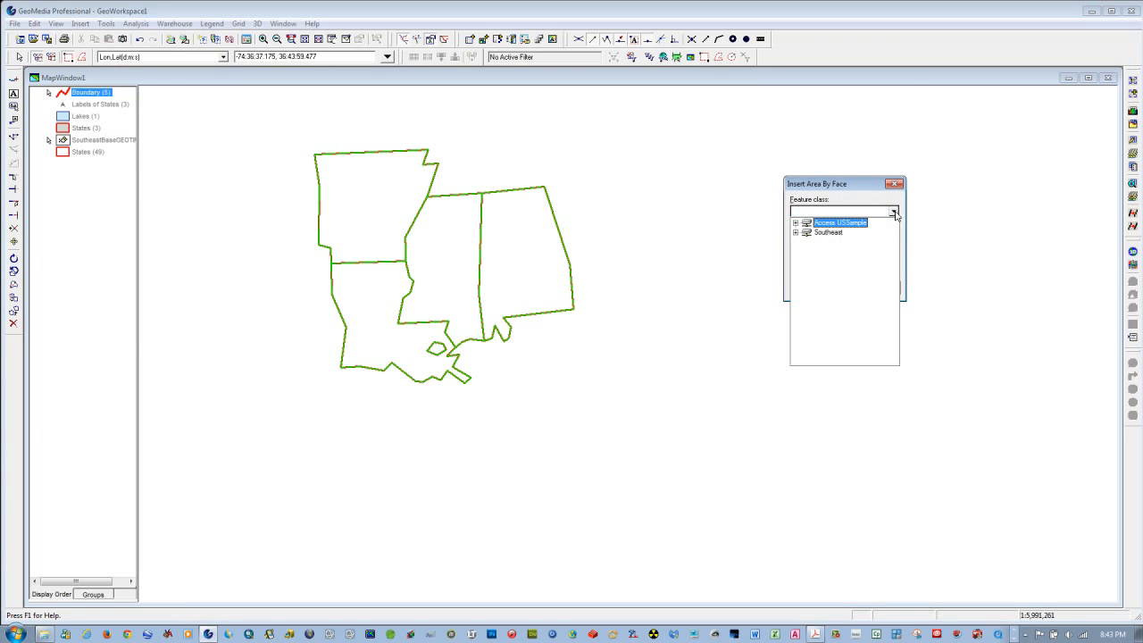
click(796, 233)
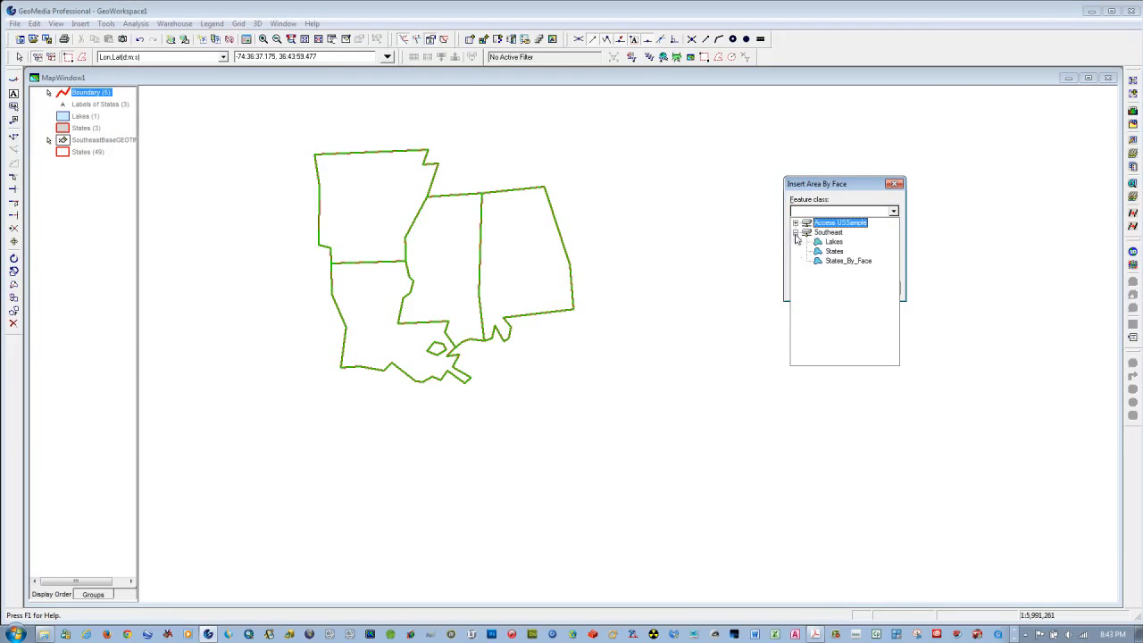
click(835, 266)
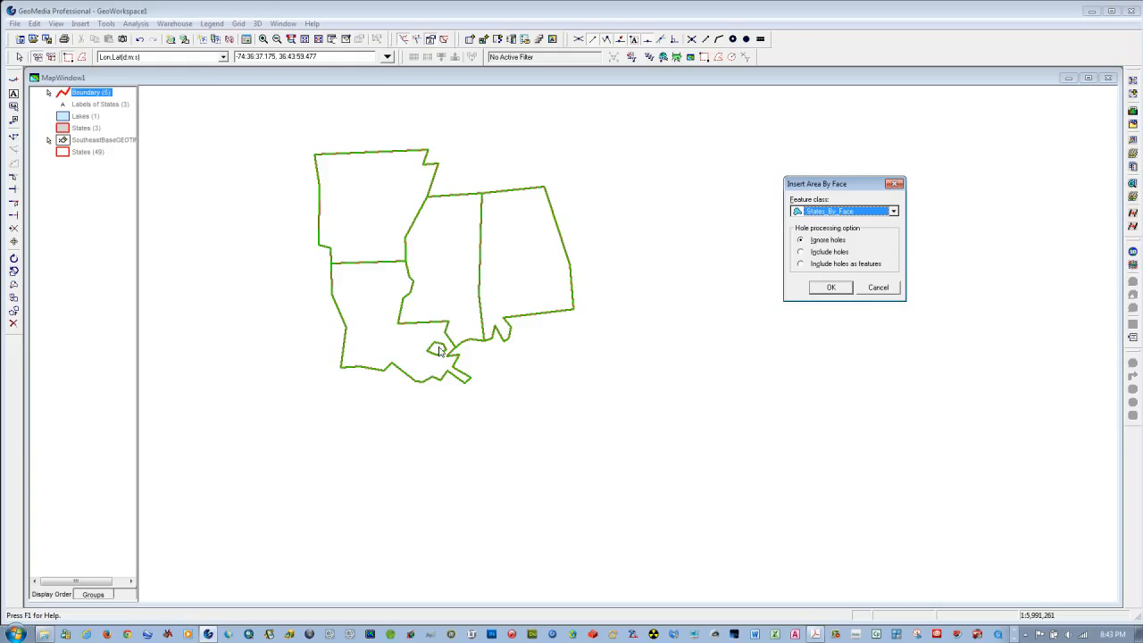
click(801, 254)
click(829, 289)
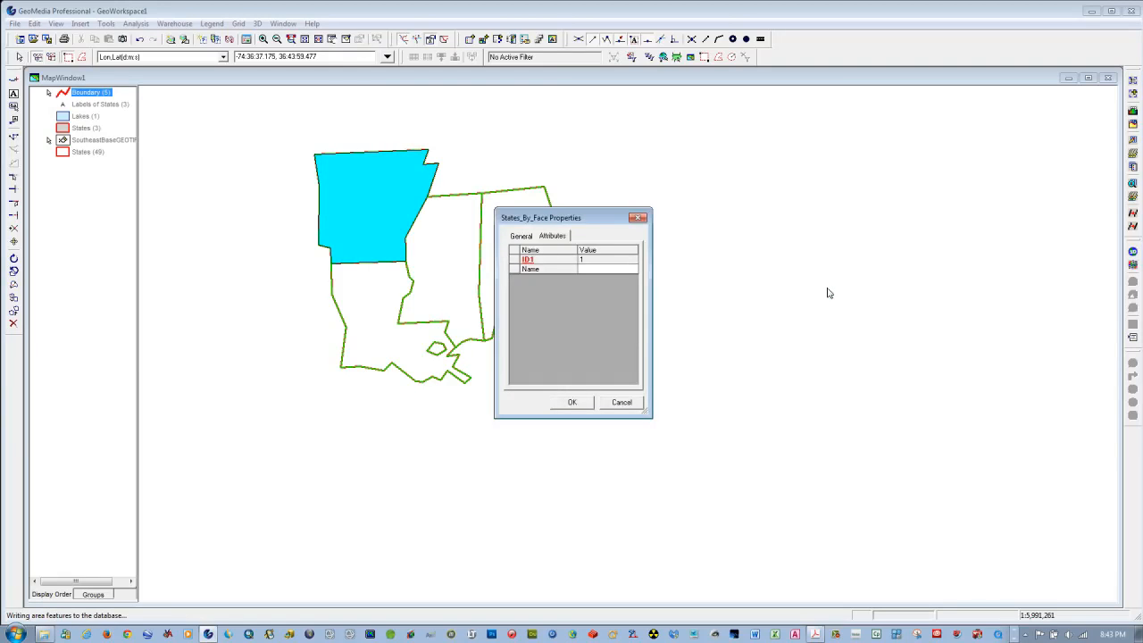
Set the Name attribute to Arkansas for the first highlighted area and to Mississippi for the second
drag(545, 223, 731, 224)
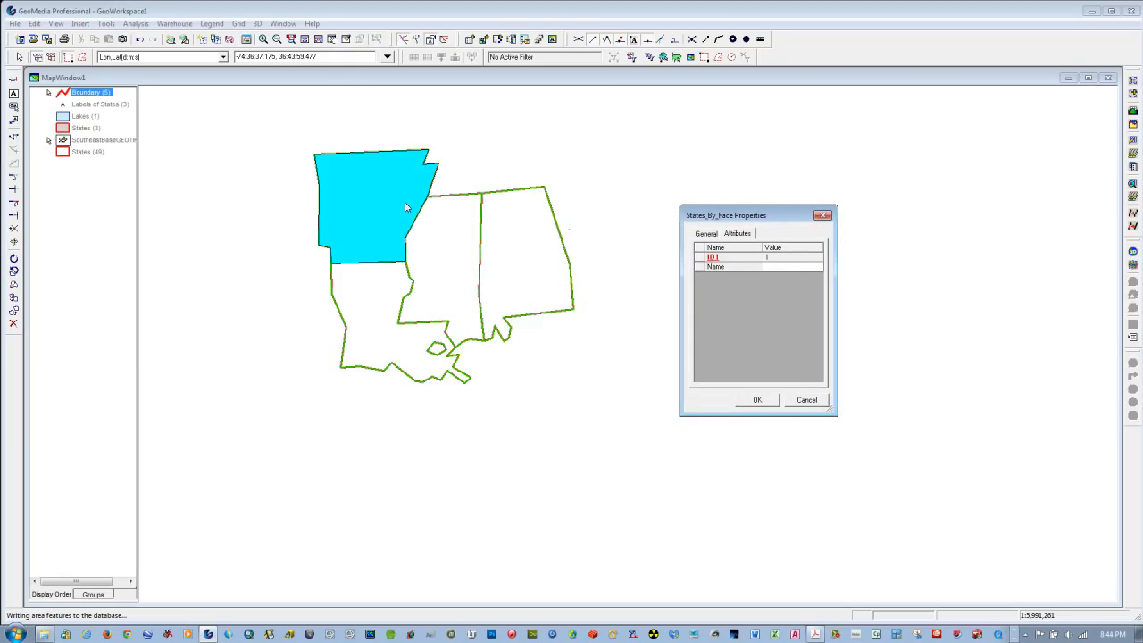
click(781, 267)
click(759, 401)
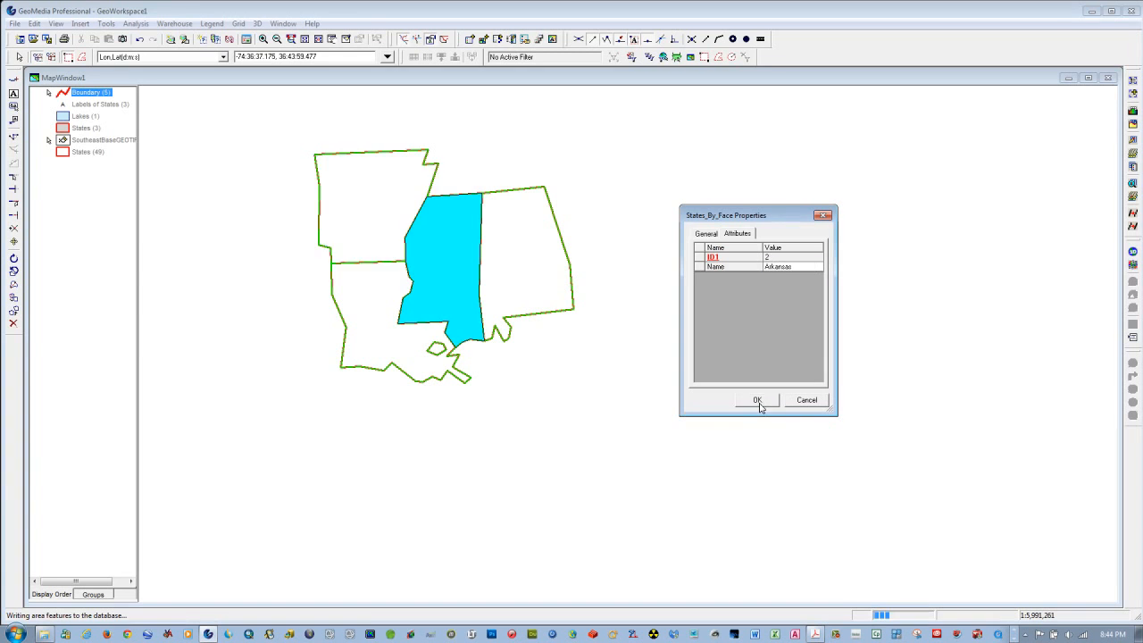
click(785, 267)
text(Mississippi)
click(758, 400)
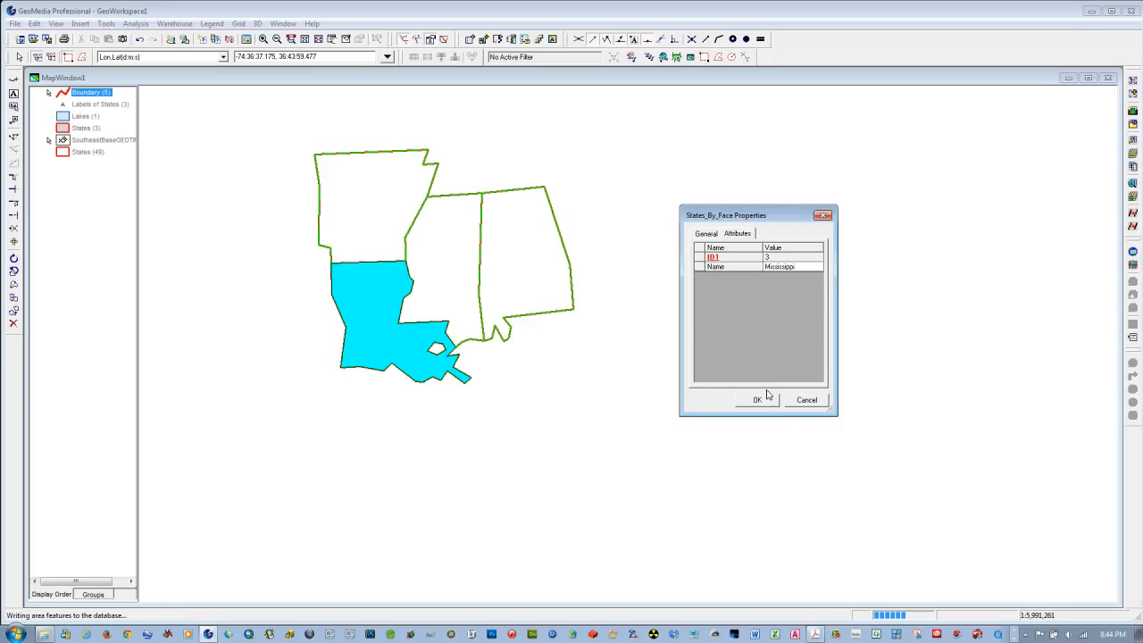
Set the highlighted third area's Name attribute to Louisiana and accept it
click(786, 268)
text(Louisiana)
click(755, 400)
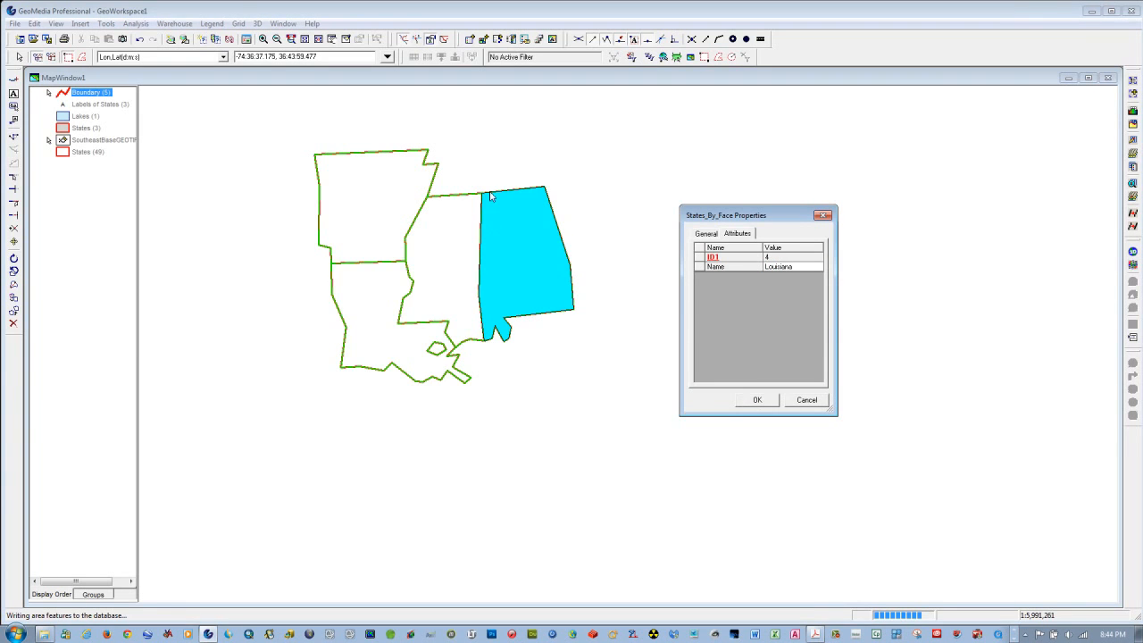
Set the highlighted fourth area's Name attribute to Alabama and accept it
click(779, 267)
text(Alabama)
click(758, 407)
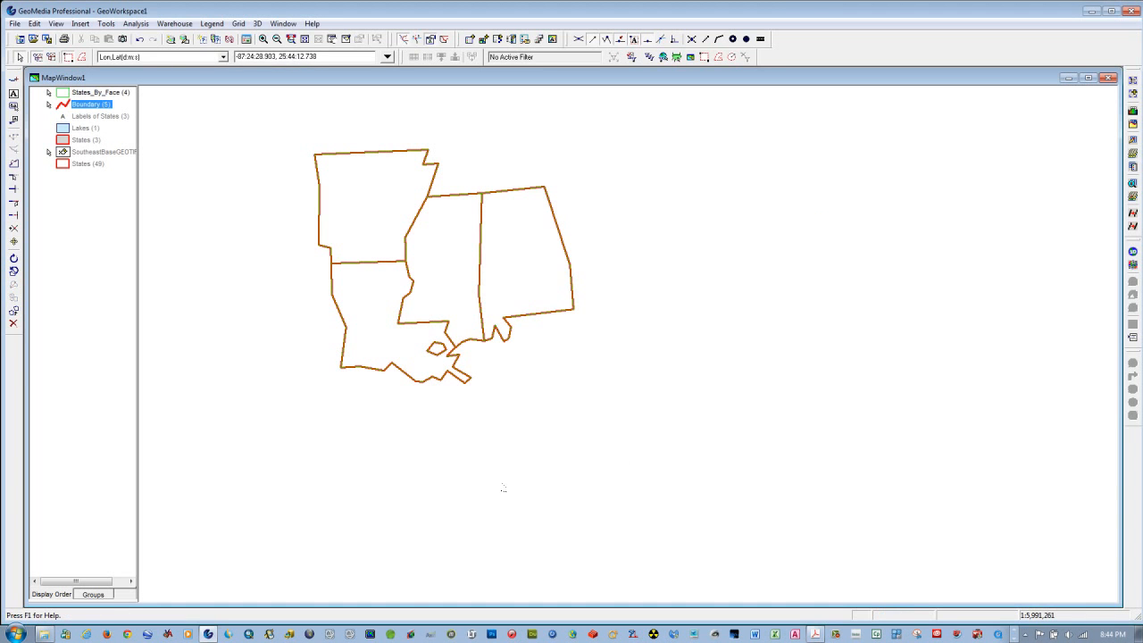
Style the States_By_Face legend entry with a dark blue boundary and turn on its gray fill
double_click(63, 93)
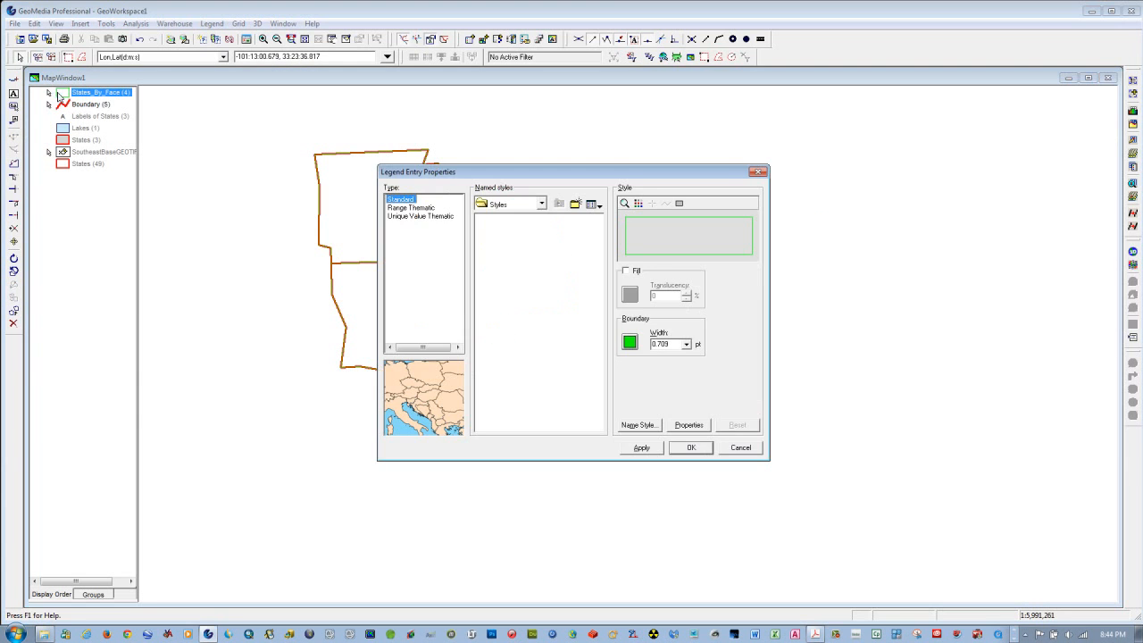
click(630, 342)
click(506, 250)
click(651, 248)
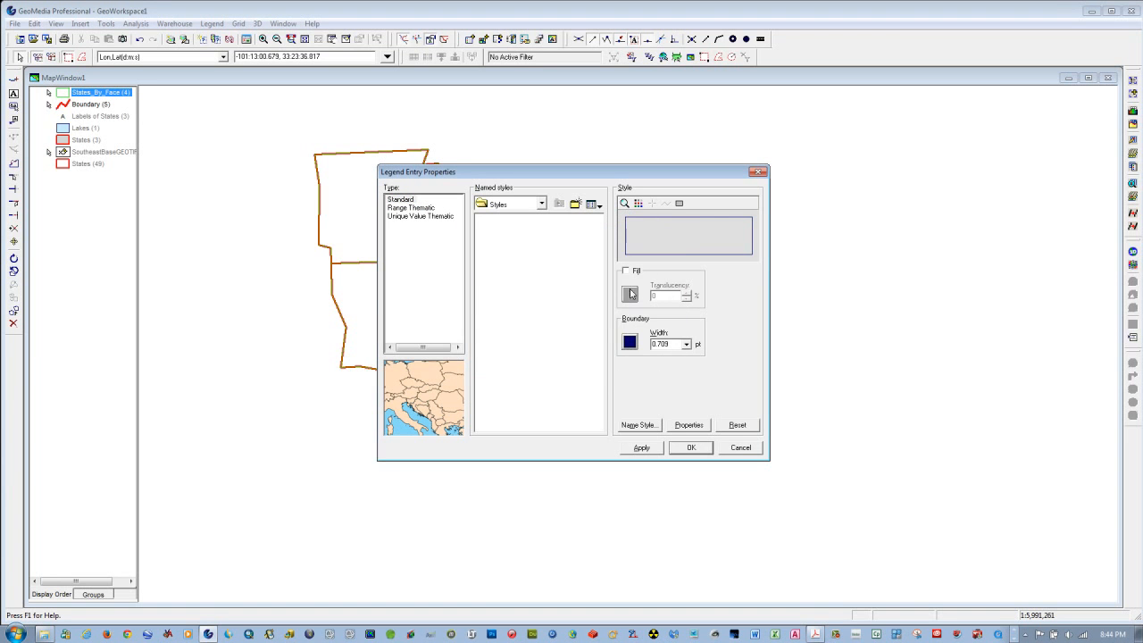
click(625, 270)
click(641, 447)
click(690, 448)
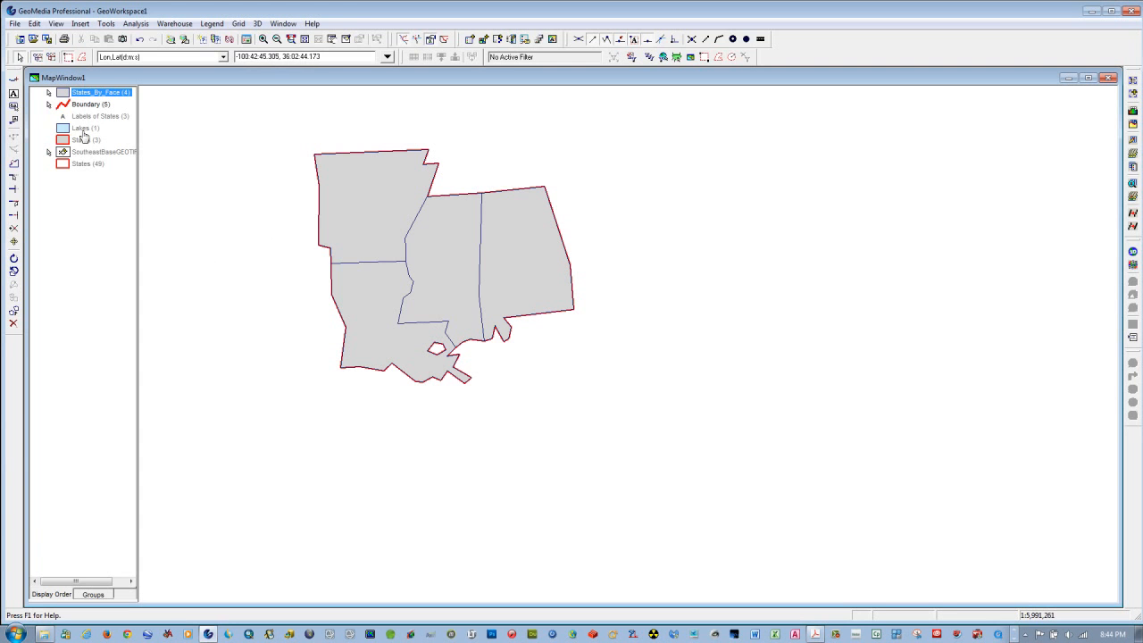
Turn off the display of the Boundary legend entry in the map window
right_click(65, 105)
click(86, 126)
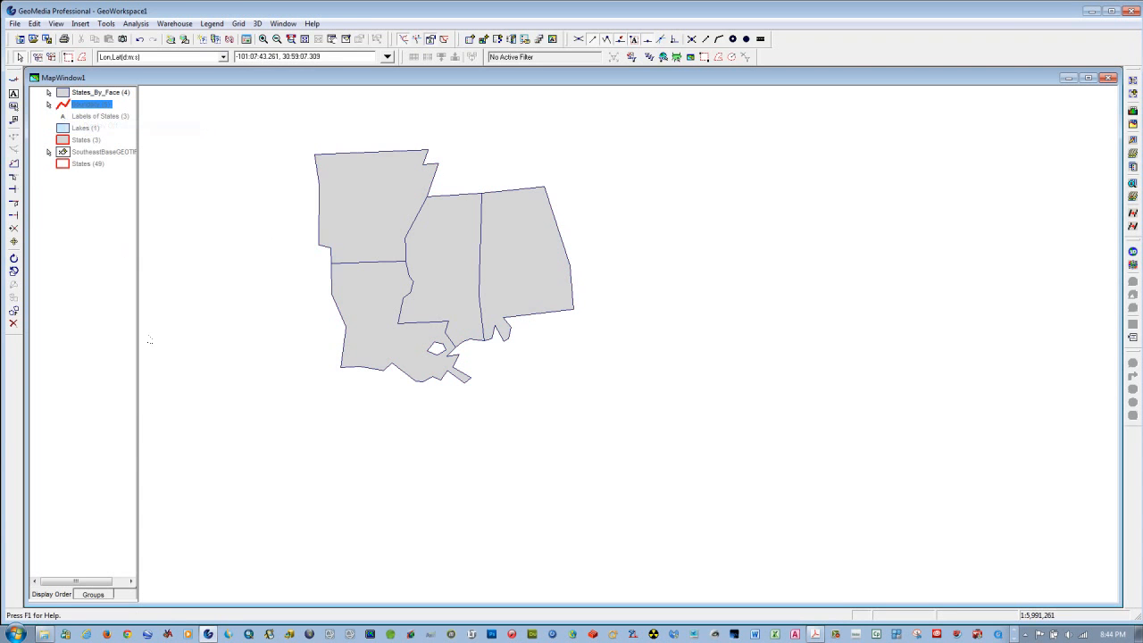
click(305, 40)
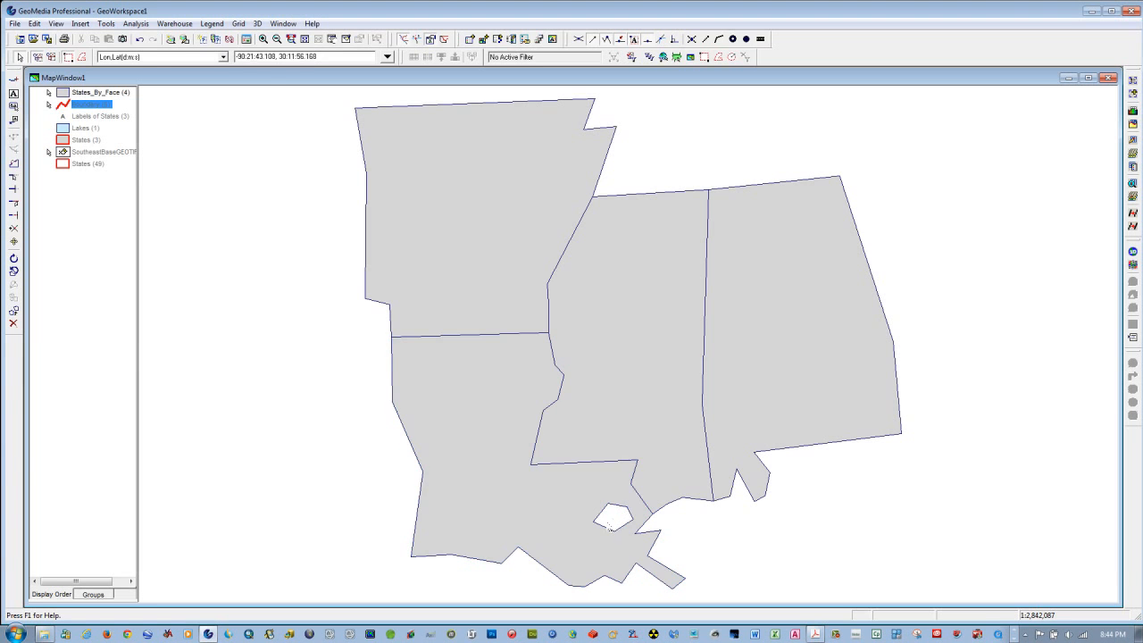
click(66, 252)
Create a new feature class named Lakes2 with Area geometry in the Southeast connection
click(177, 26)
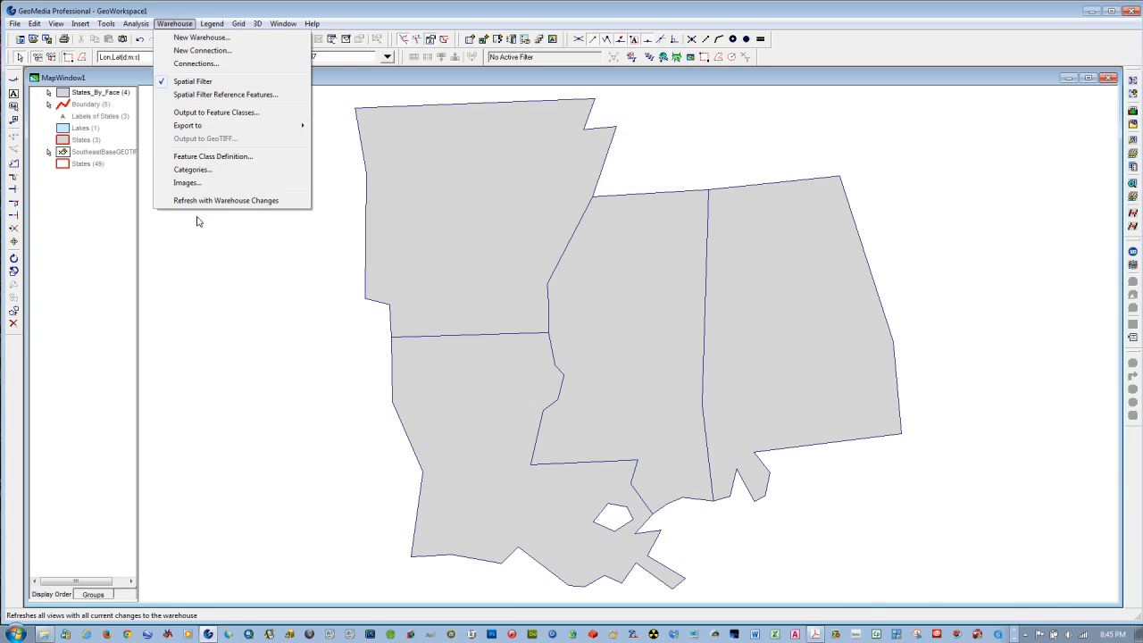
click(193, 156)
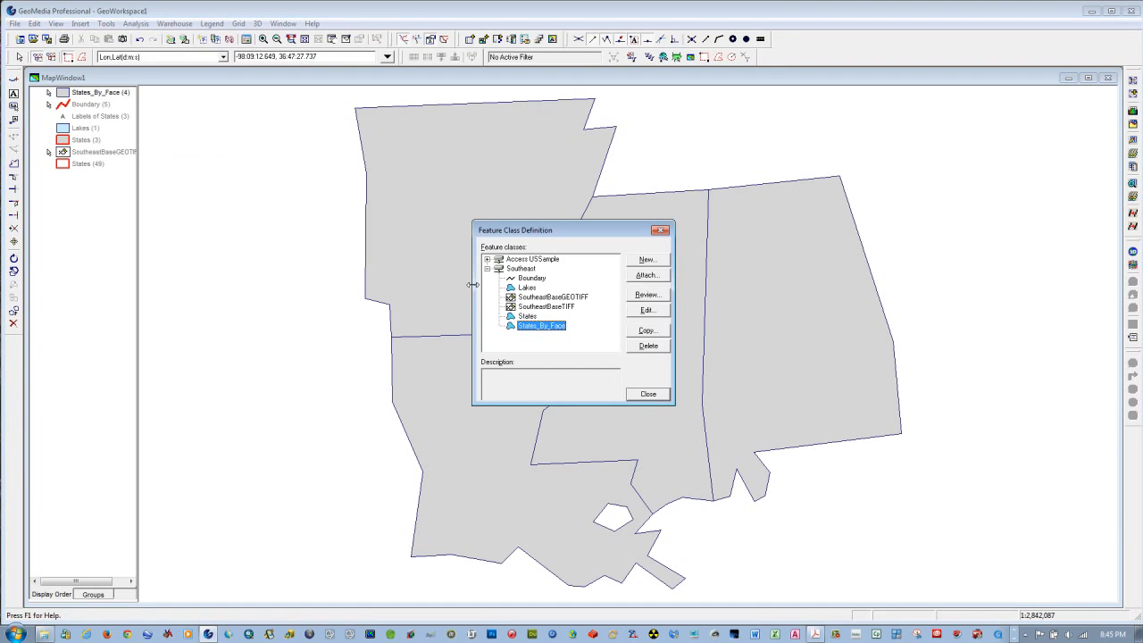
click(522, 268)
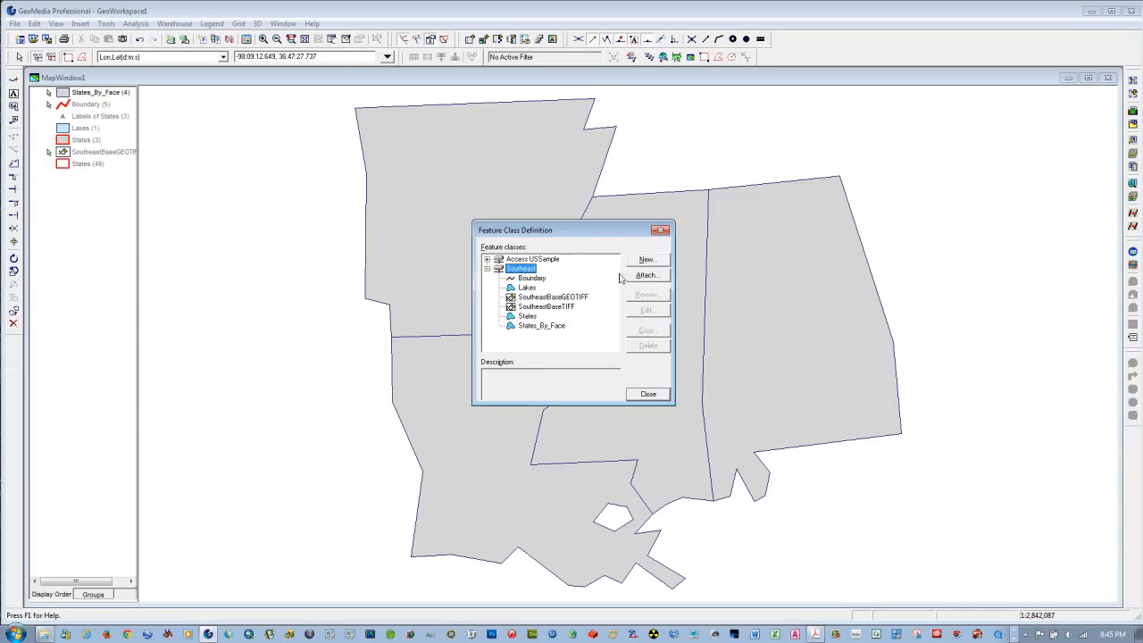
click(646, 260)
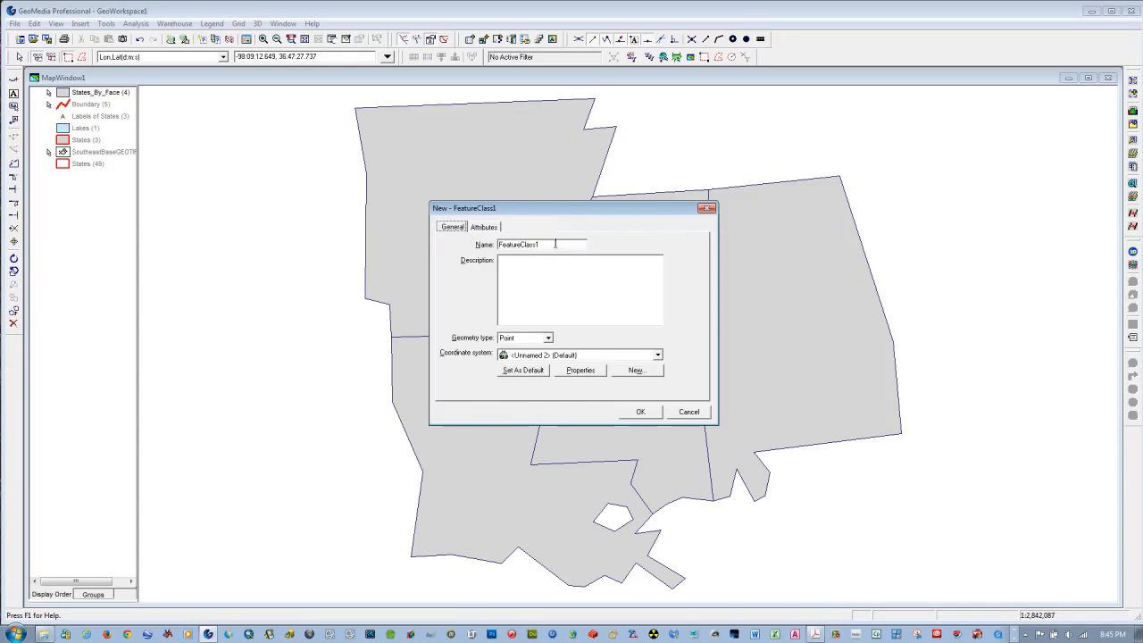
text(Lakes2)
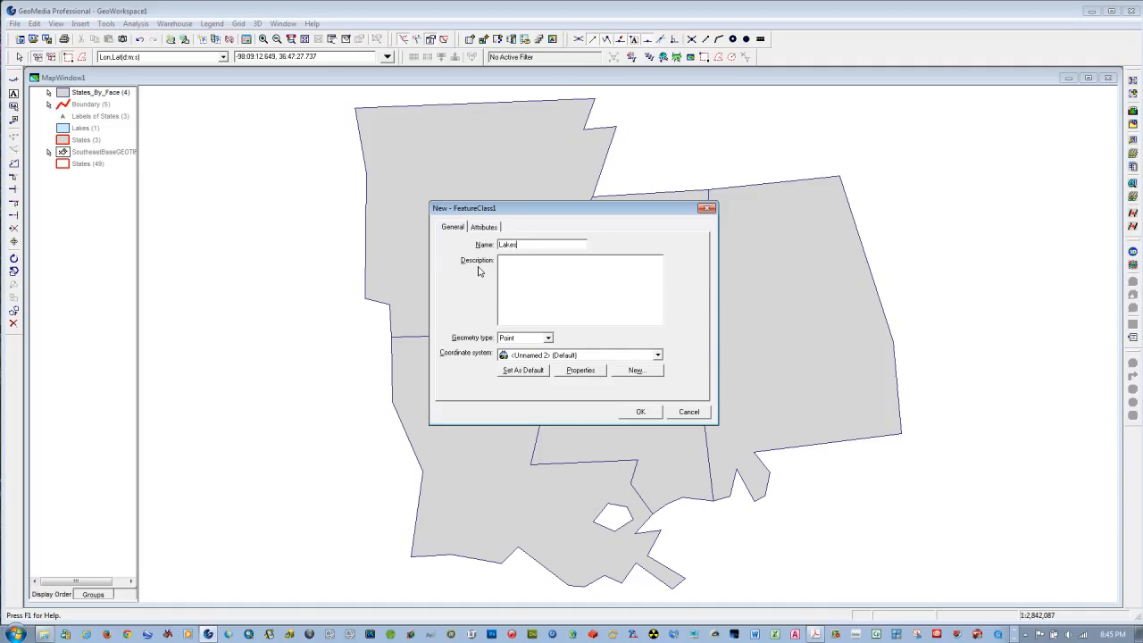
click(548, 337)
click(523, 365)
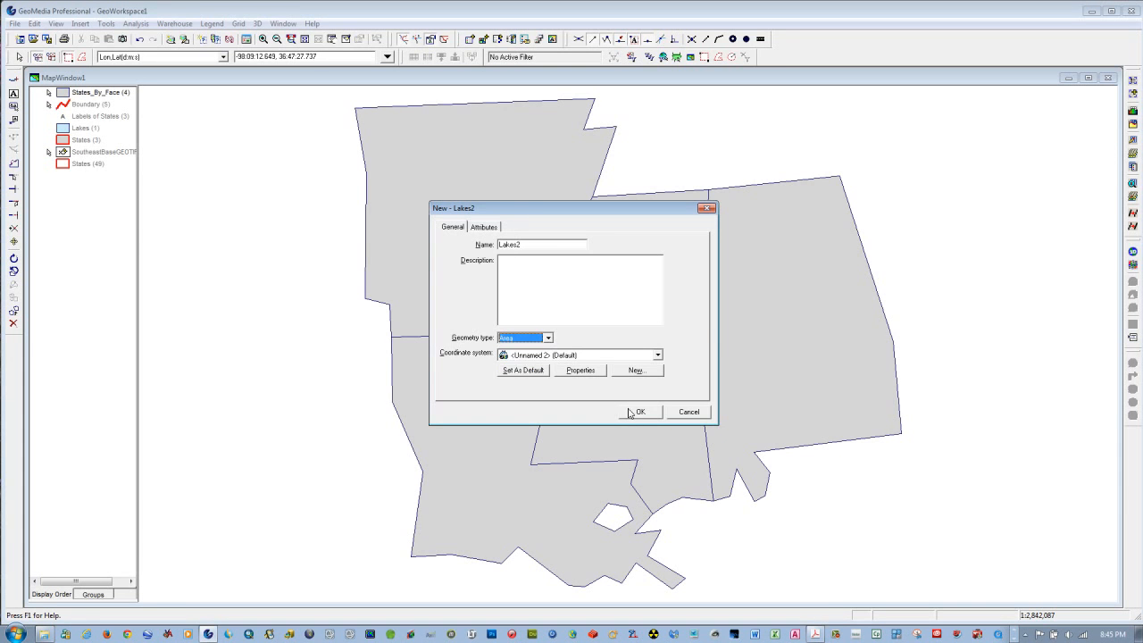
click(639, 411)
click(613, 359)
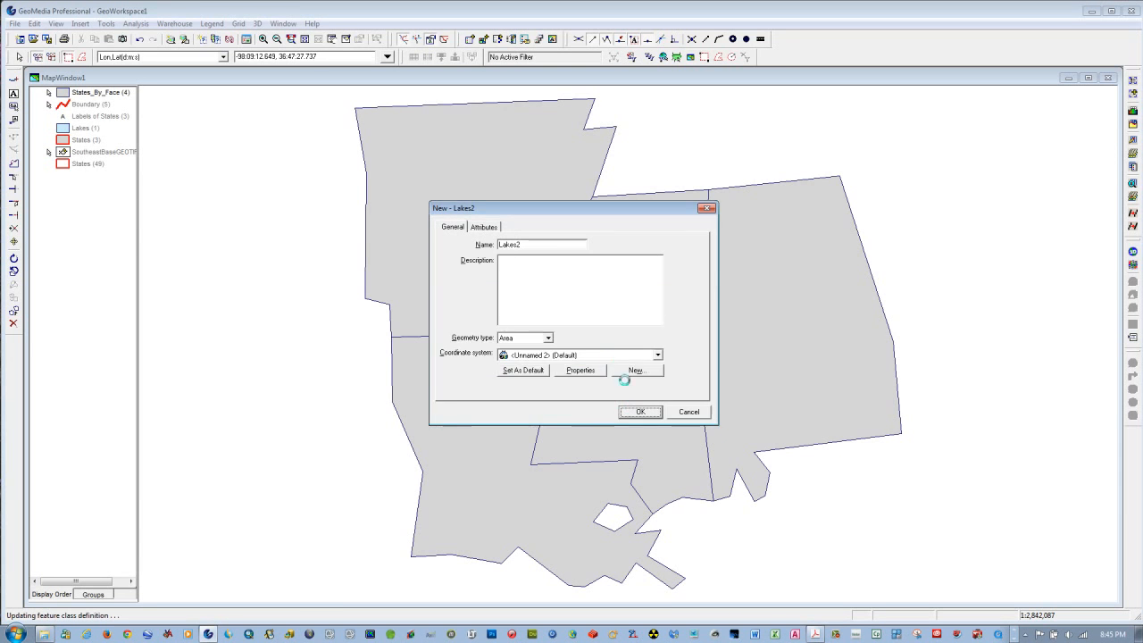
click(649, 398)
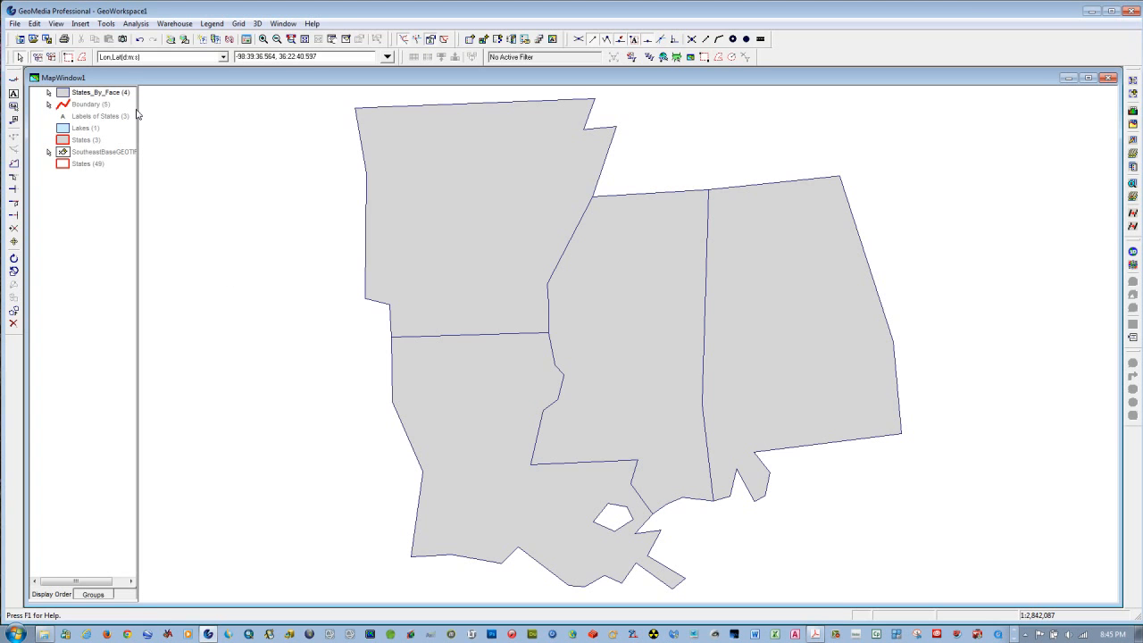
Insert a Lakes2 area by tracing the vertices of the hole in southern Louisiana, and accept its properties
click(80, 24)
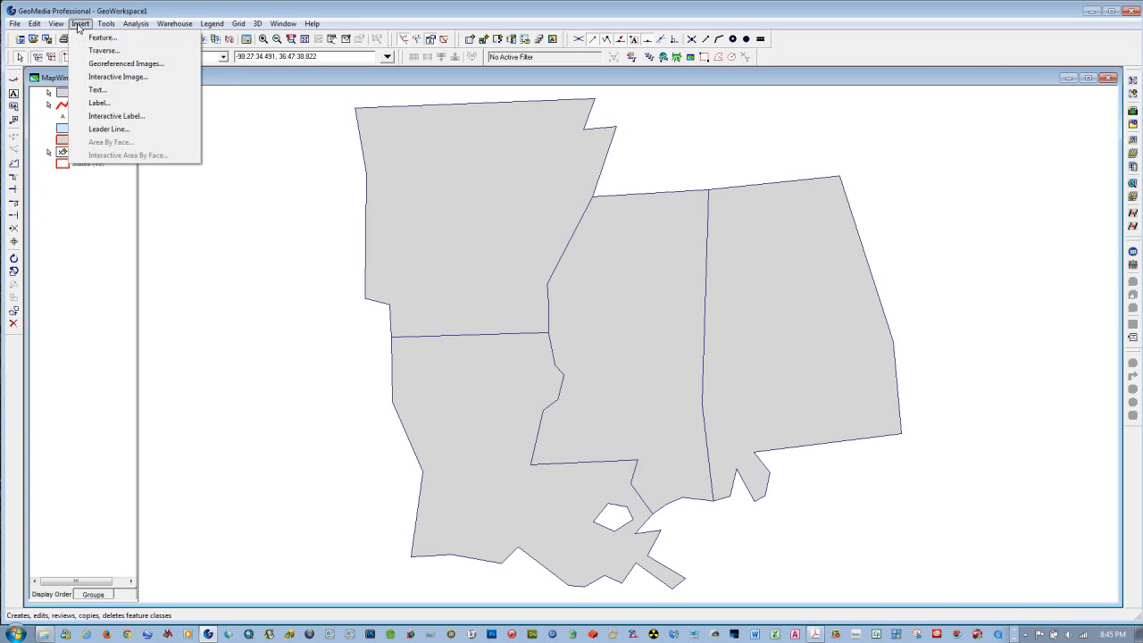
click(98, 39)
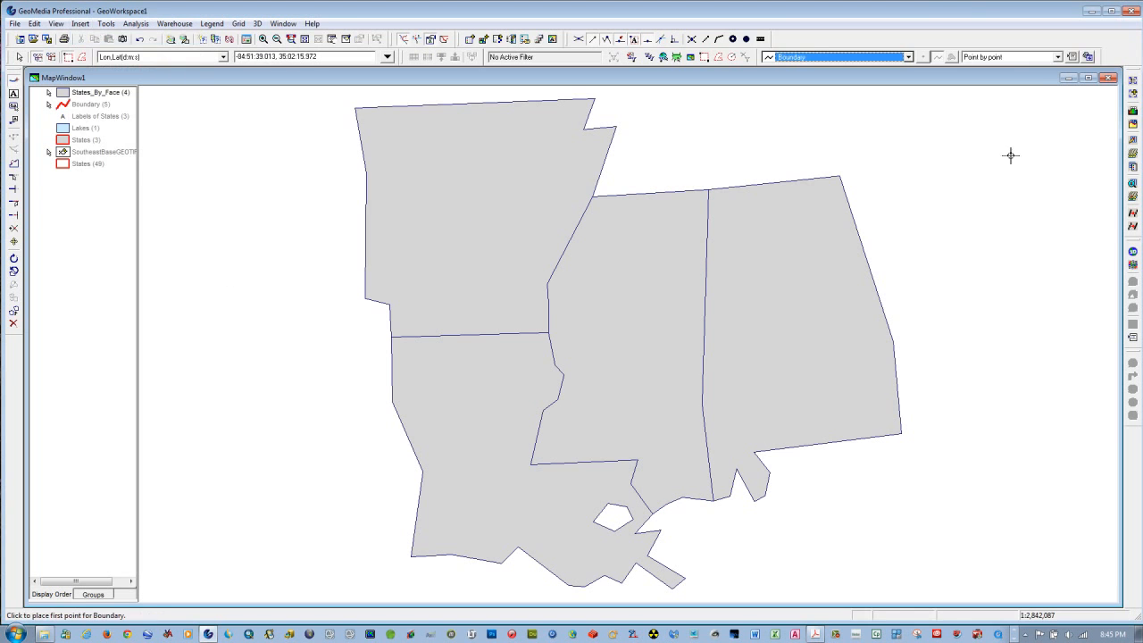
click(908, 57)
click(809, 106)
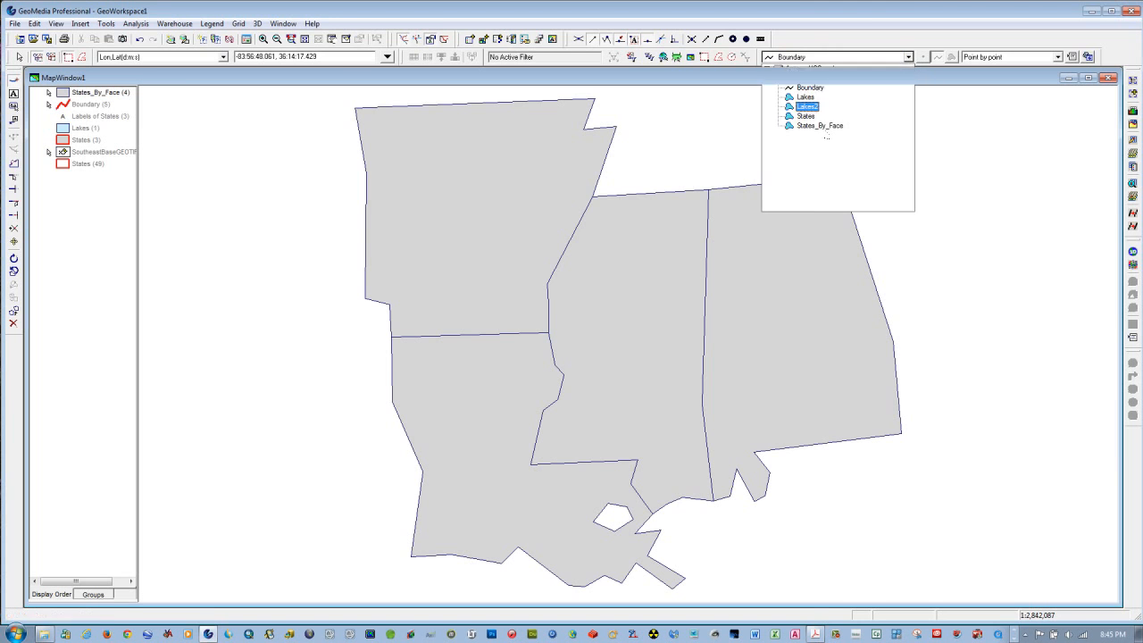
click(606, 505)
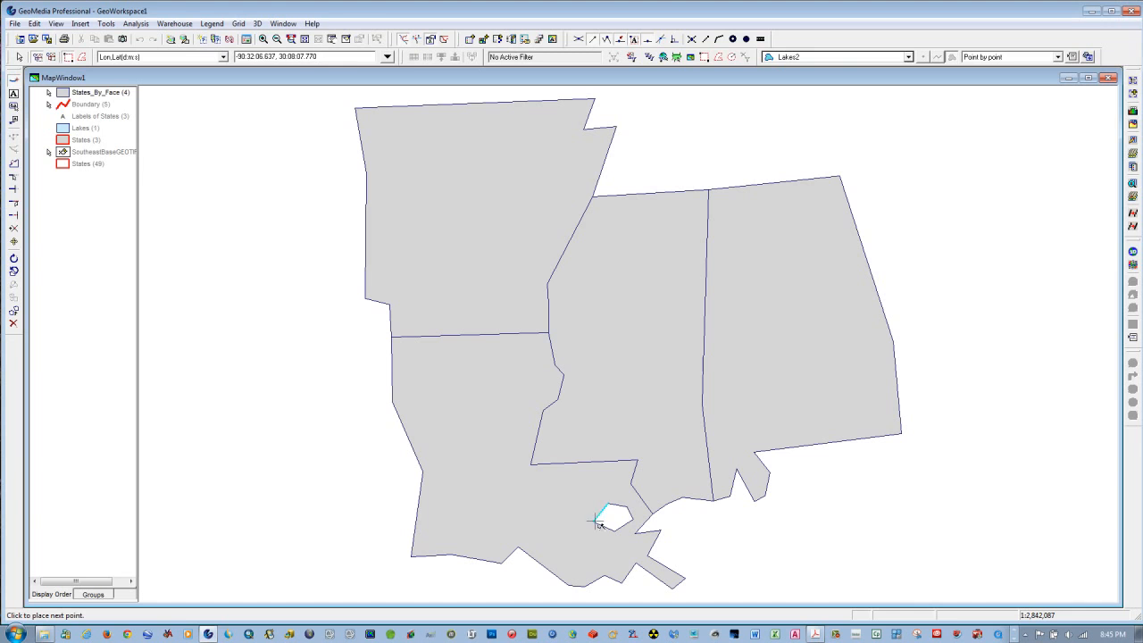
click(594, 520)
click(613, 530)
click(634, 519)
right_click(632, 511)
click(674, 168)
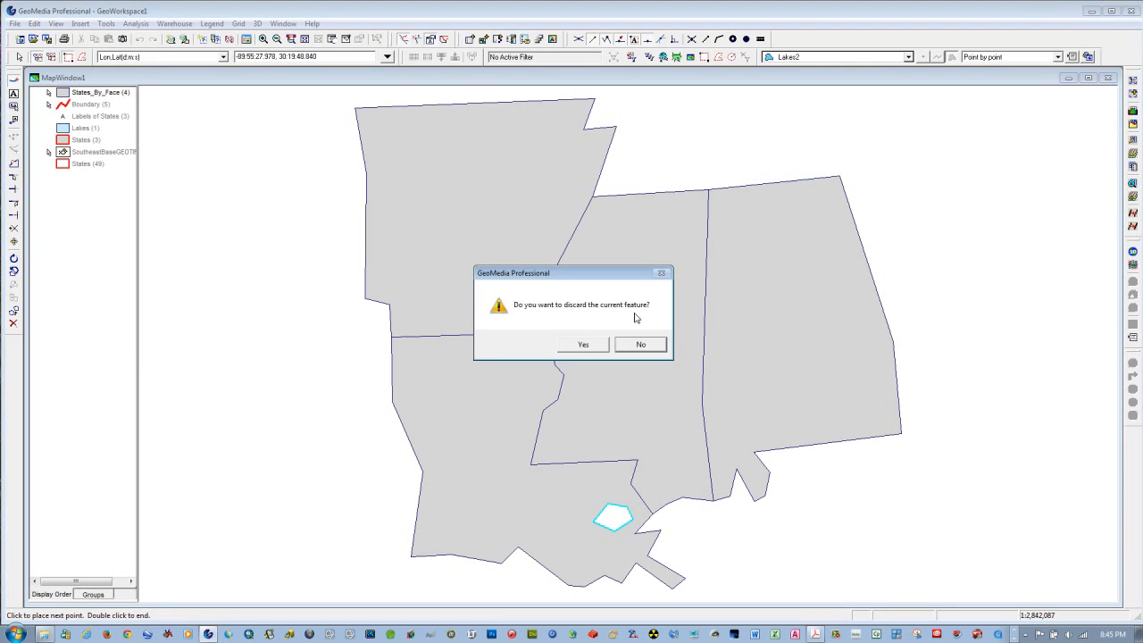
click(634, 345)
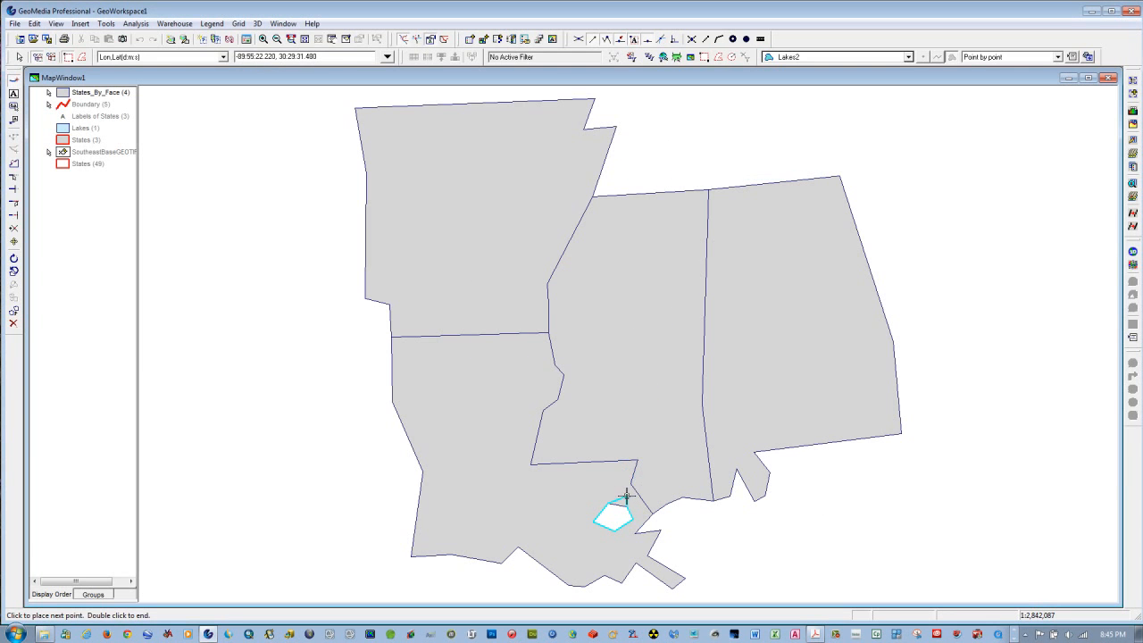
right_click(627, 496)
click(665, 156)
click(756, 400)
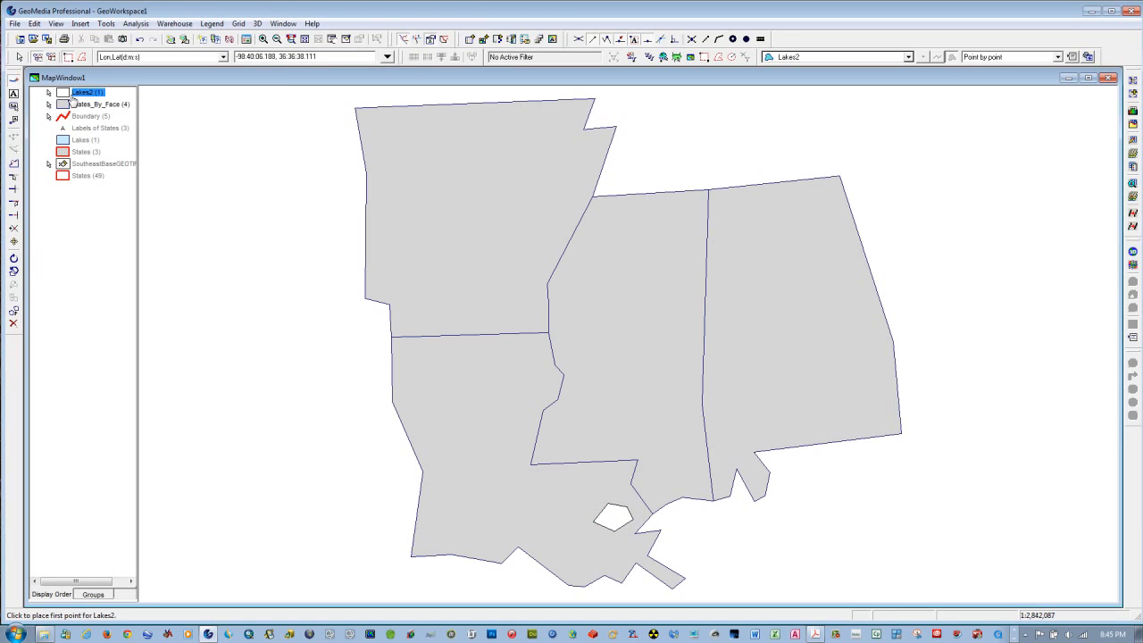
Style the Lakes2 legend entry with a dark blue boundary and a light blue fill, and end feature insertion
double_click(73, 96)
click(635, 344)
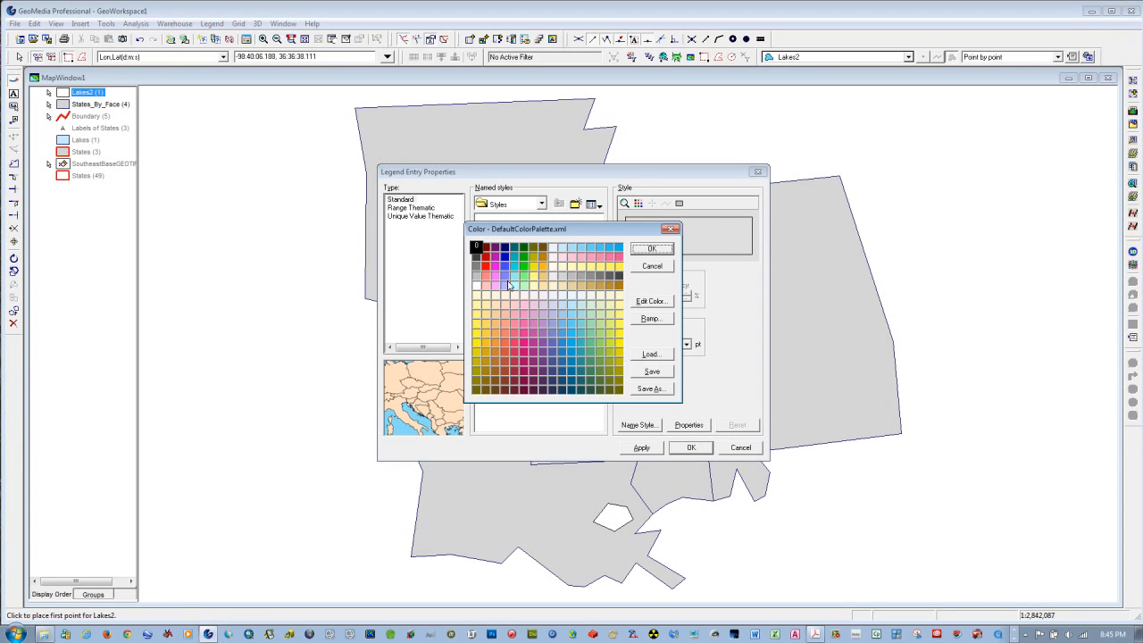
click(505, 248)
click(665, 250)
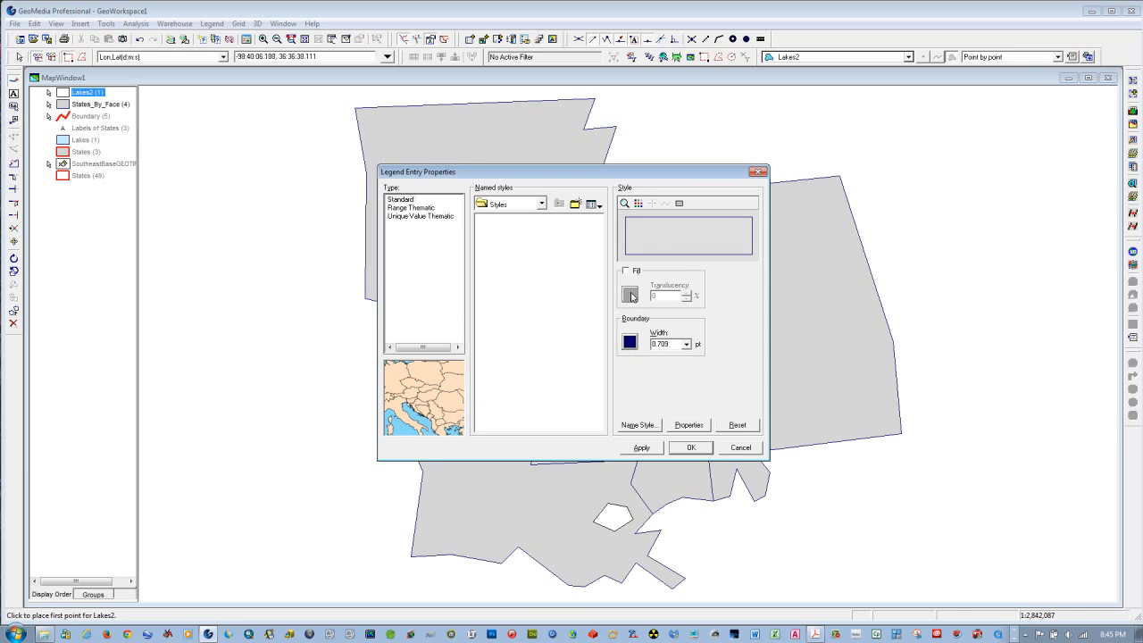
click(626, 271)
click(630, 295)
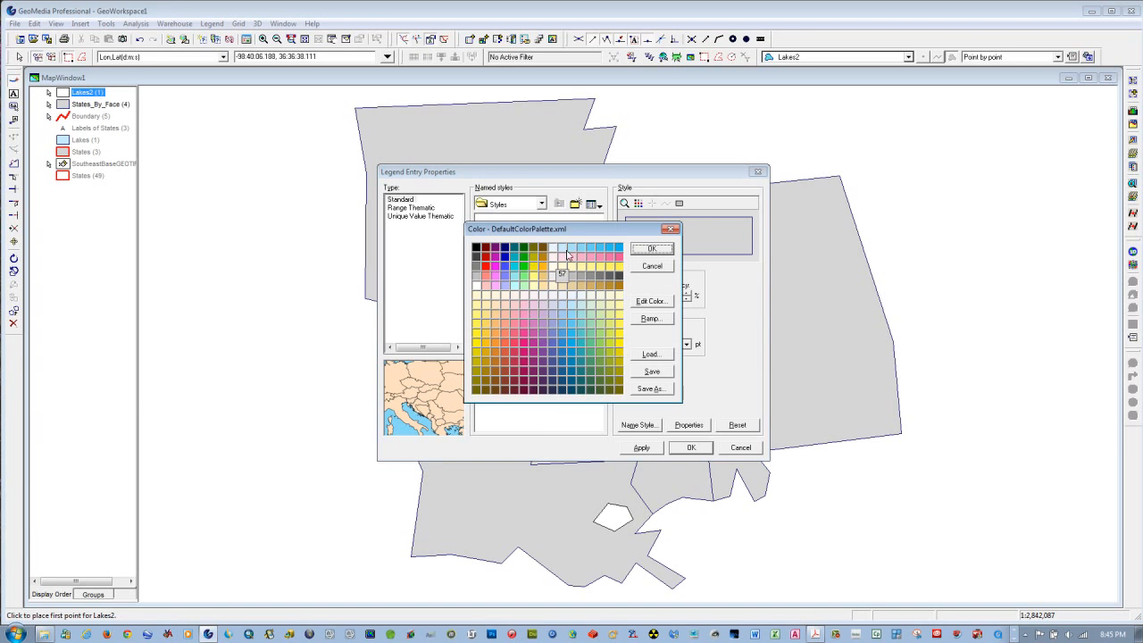
click(582, 248)
click(648, 248)
click(640, 447)
click(691, 448)
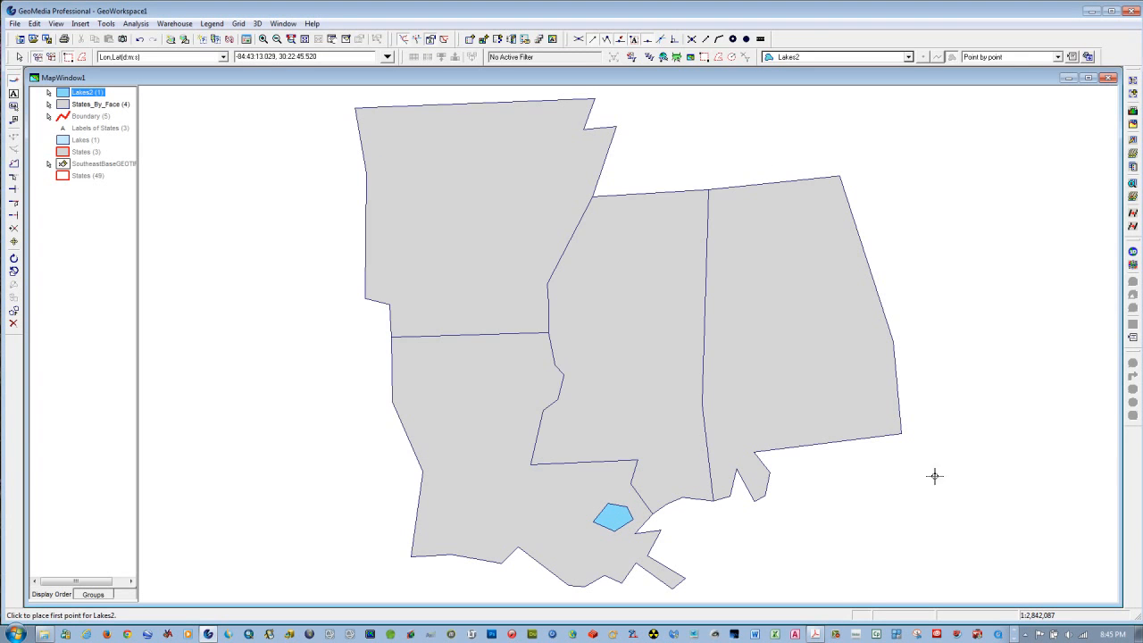
key(Escape)
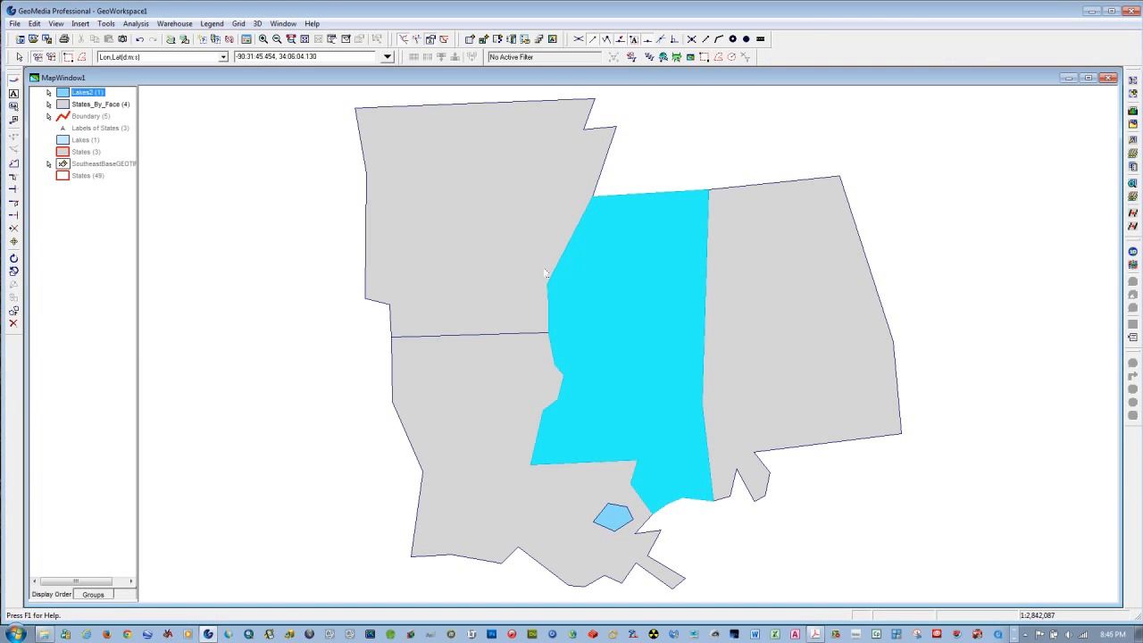
Label the Southeast States_By_Face areas with their Name attribute, output as the query Labels of States_By_Face
click(79, 23)
click(98, 103)
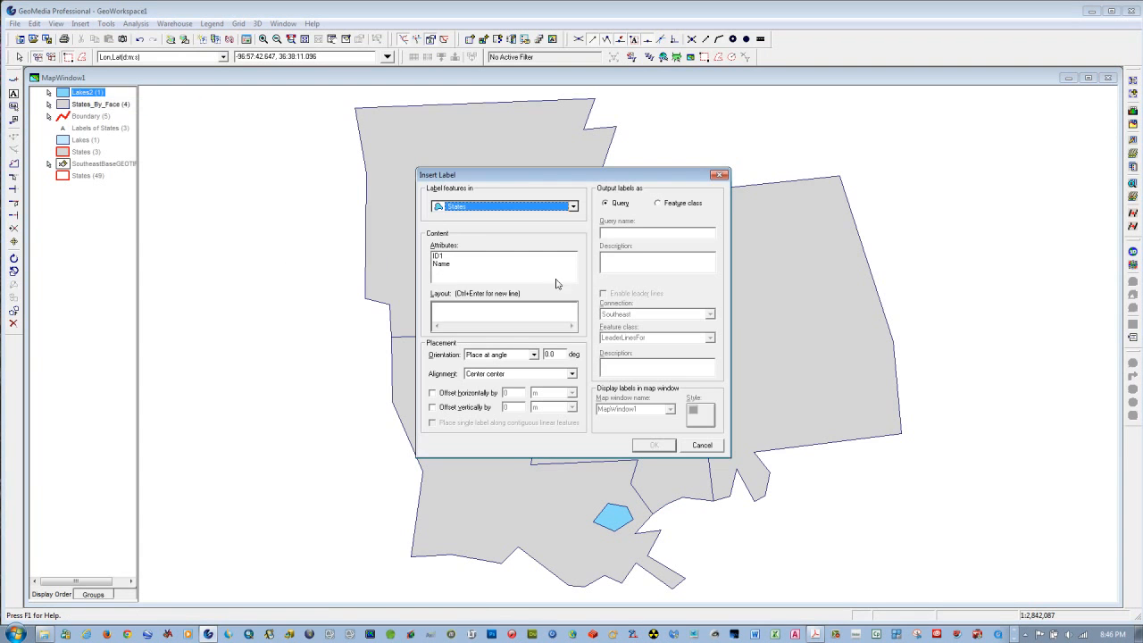
click(574, 206)
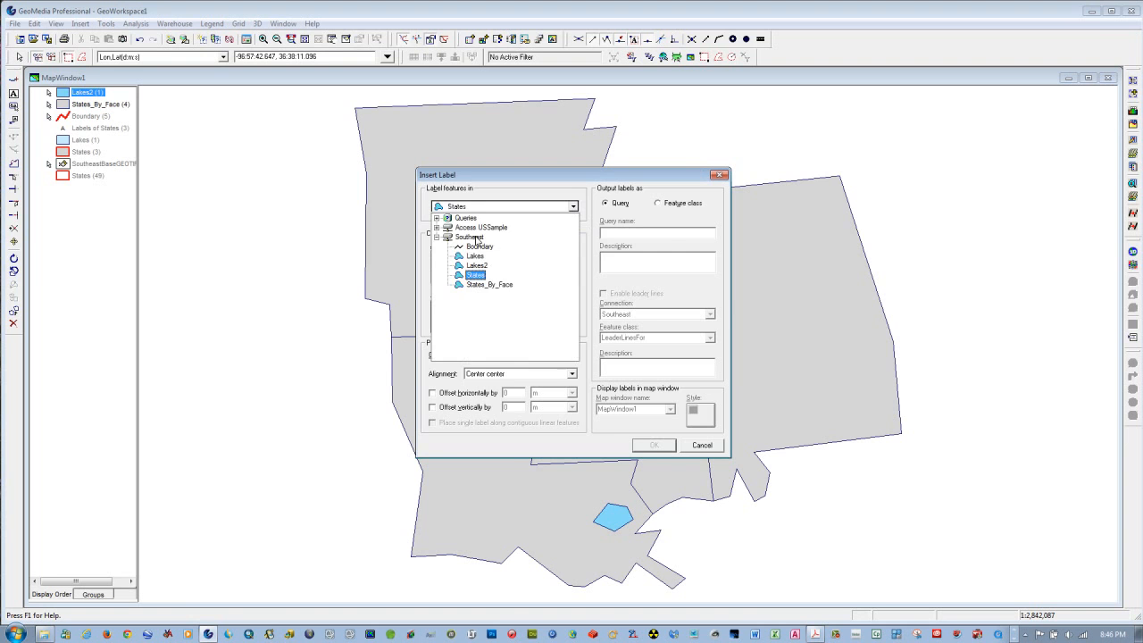
click(474, 291)
double_click(445, 265)
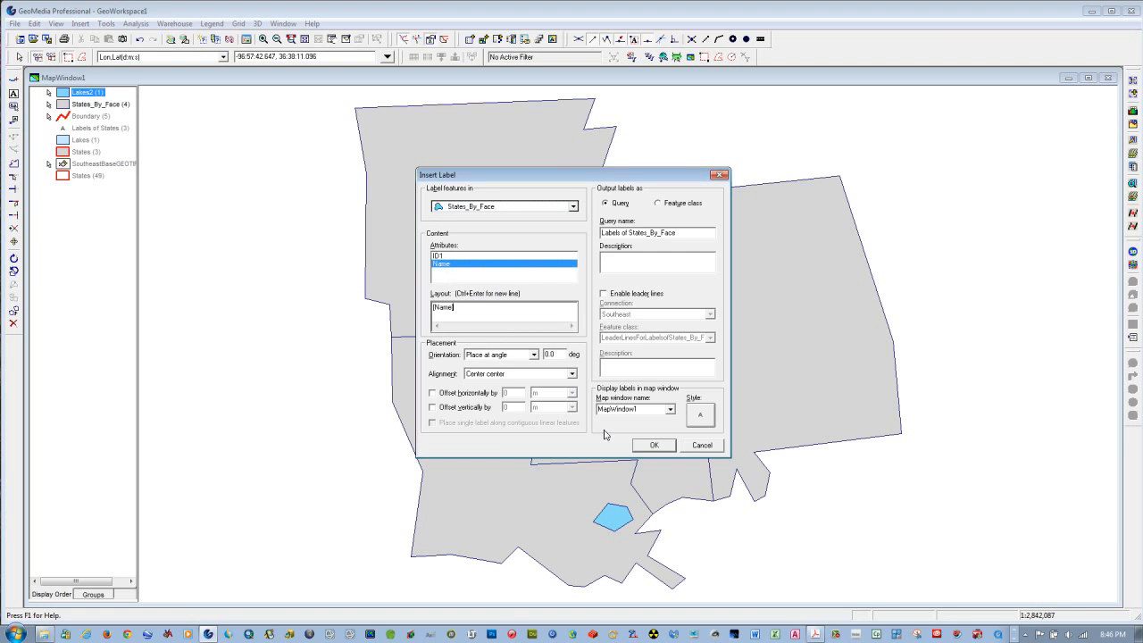
click(648, 445)
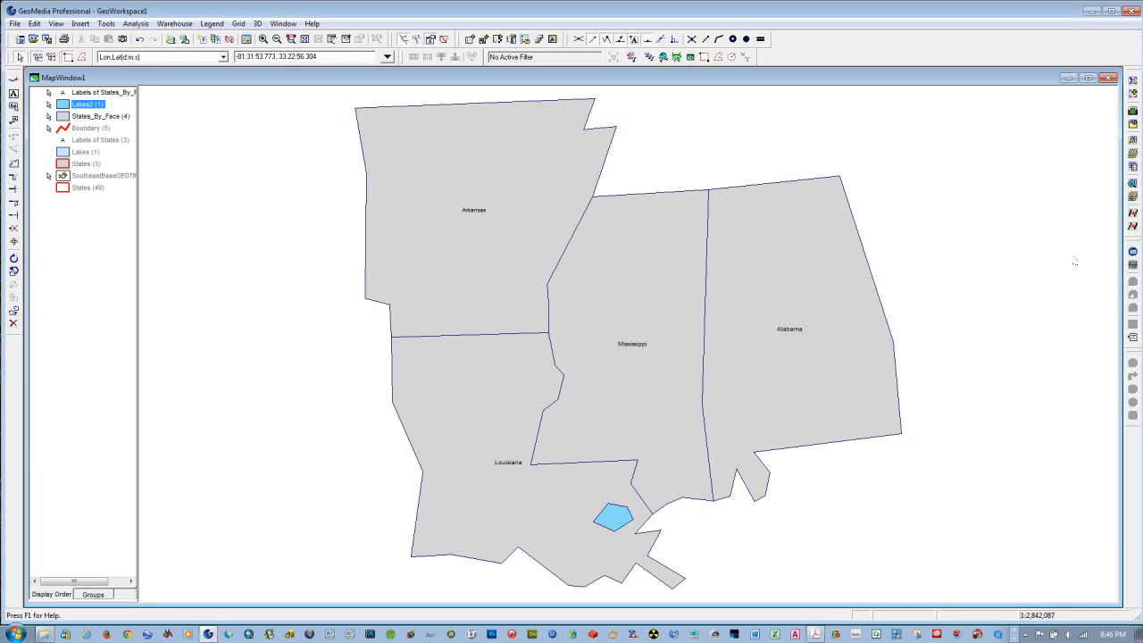
Save the GeoWorkspace in the LAB06 folder on Local Disk (C:), naming it with the author's surname followed by Lab06A-2
click(15, 23)
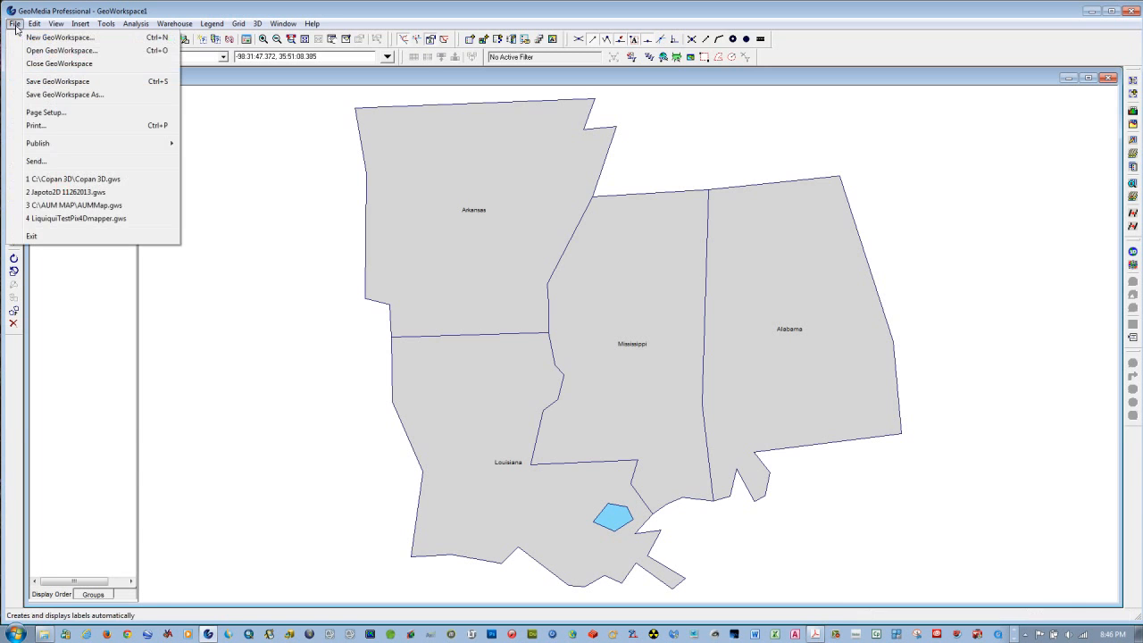
click(61, 93)
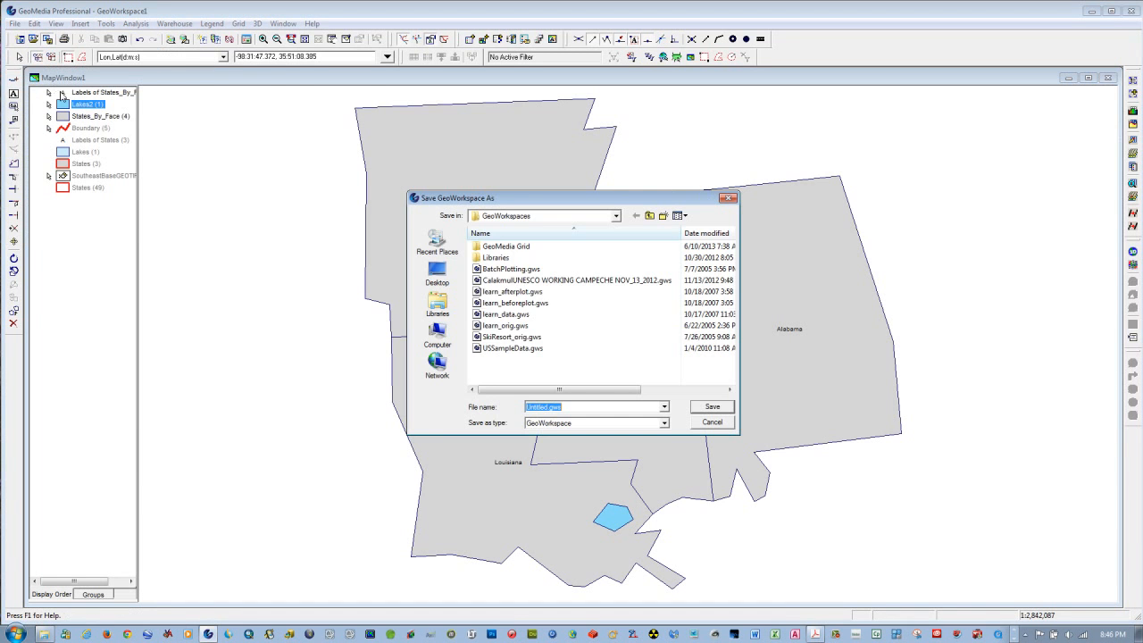
click(615, 216)
click(514, 295)
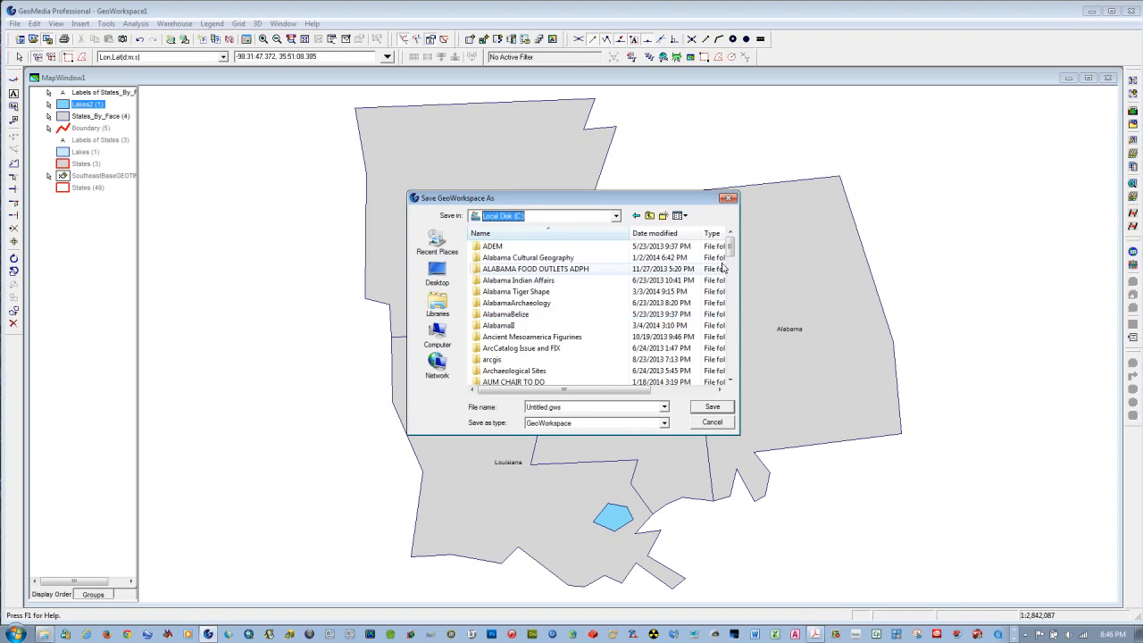
drag(731, 252, 749, 380)
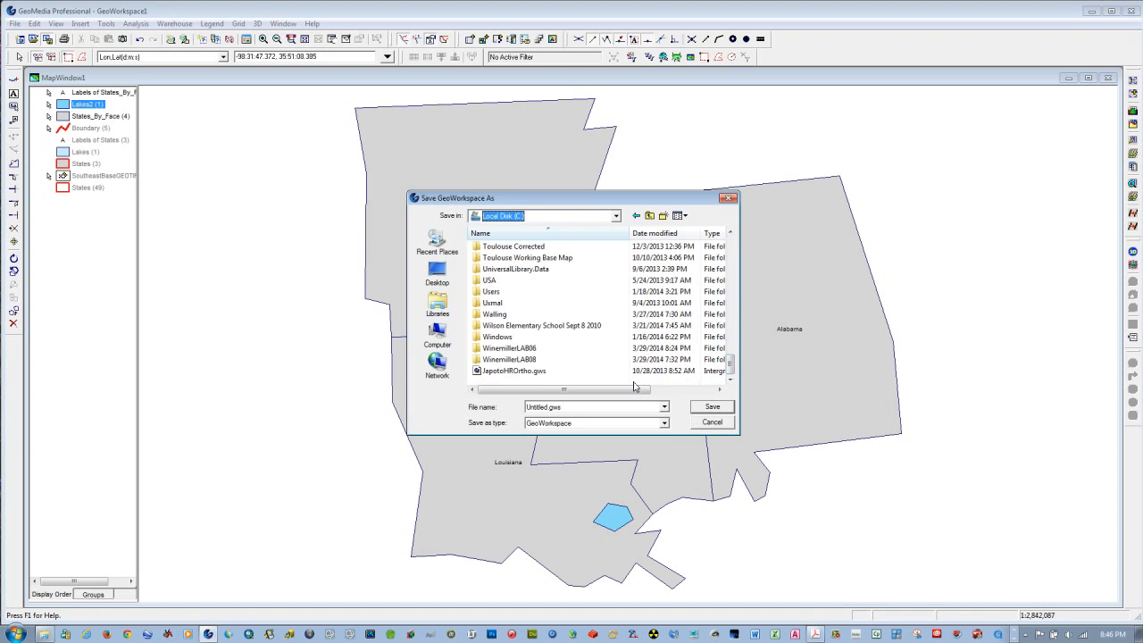
double_click(515, 356)
double_click(570, 408)
text(Lab)
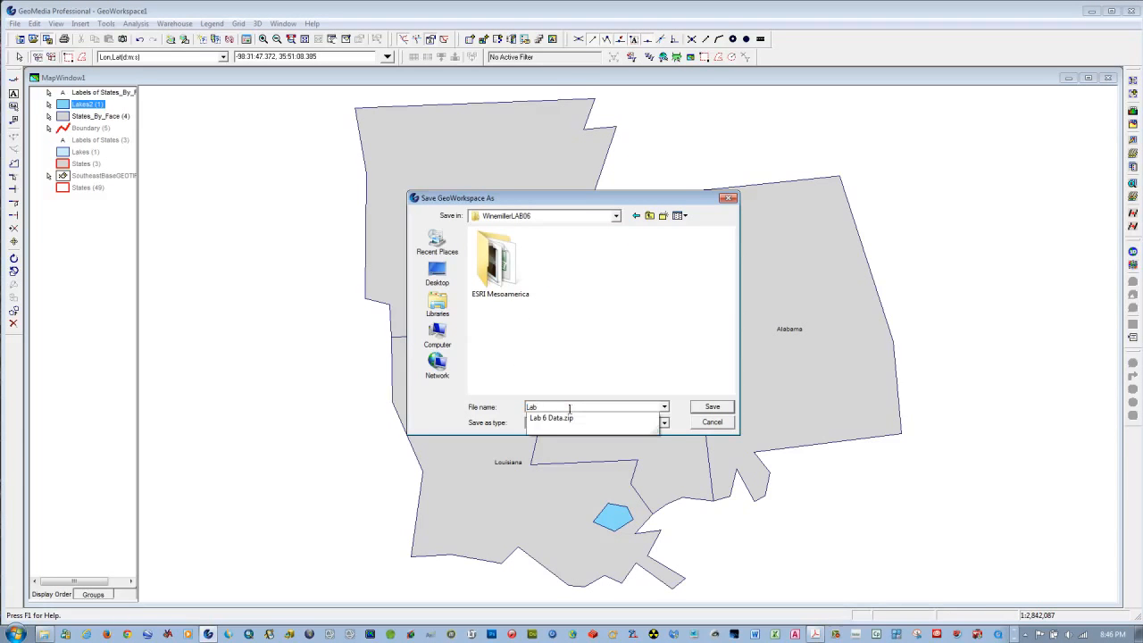
key(BackSpace)
key(BackSpace)
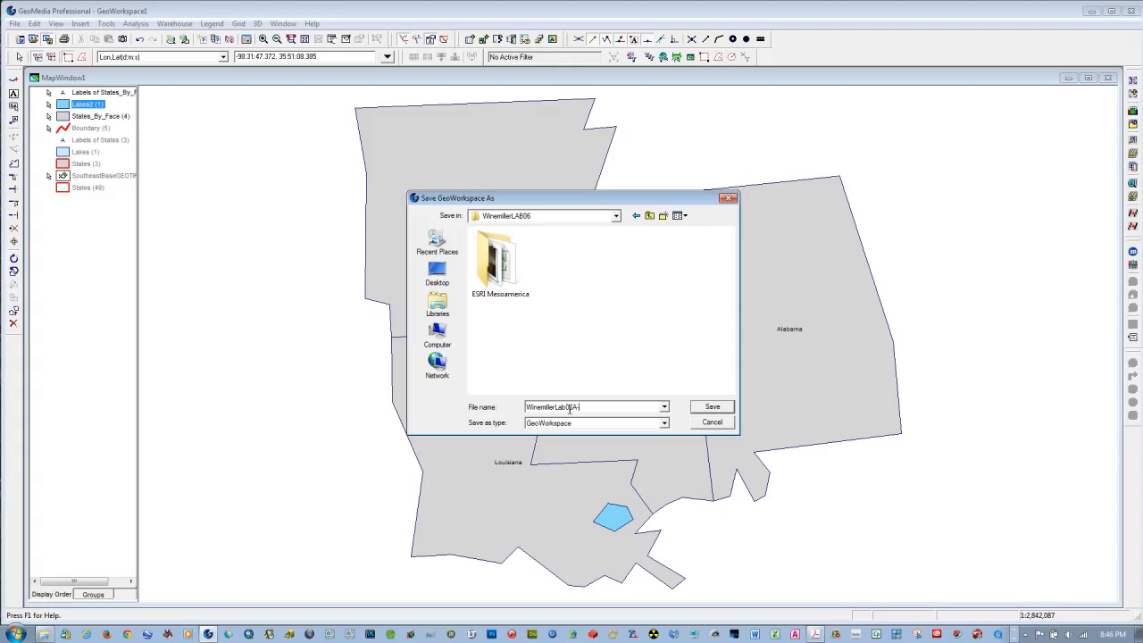
click(713, 411)
click(975, 358)
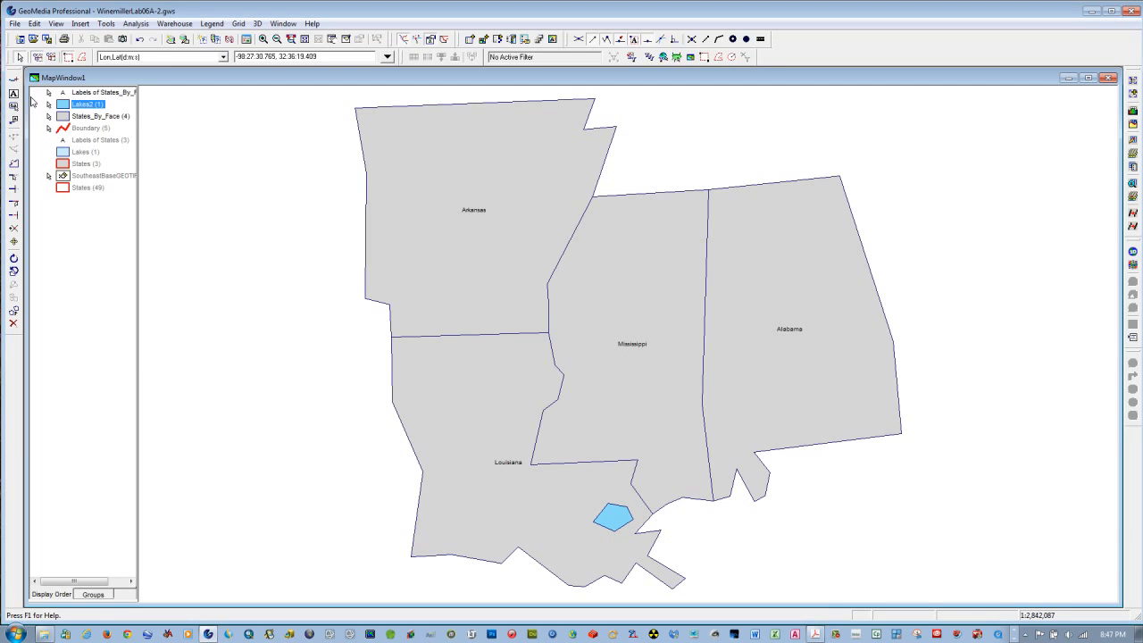
Open an empty map window named MapWindow2, enlarge it to fill the workspace, and widen its legend
click(283, 24)
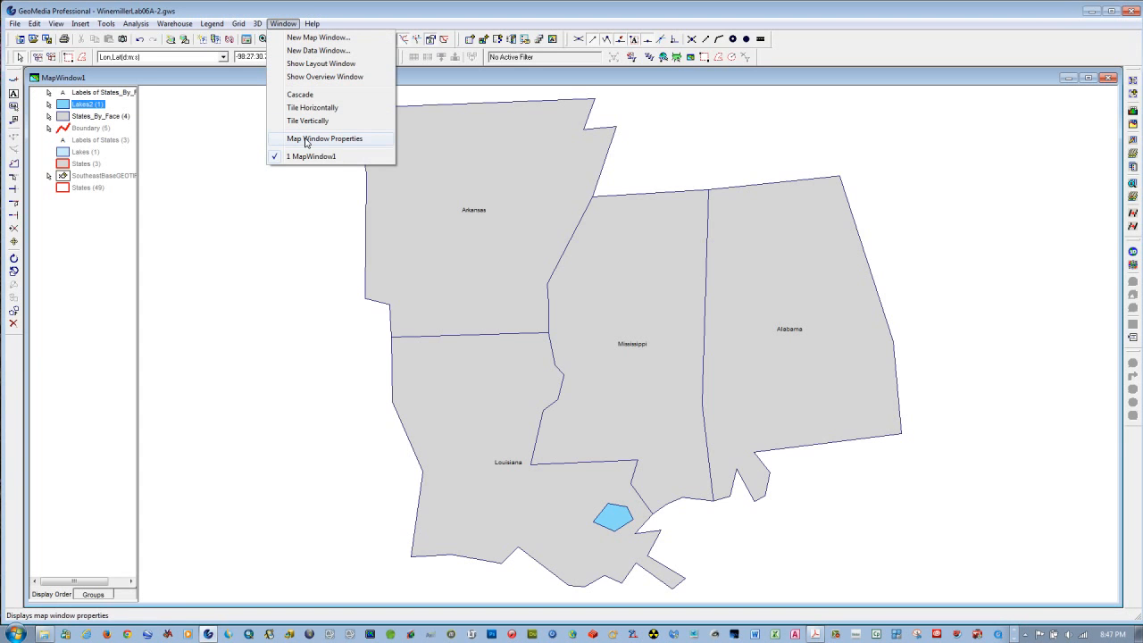
click(299, 42)
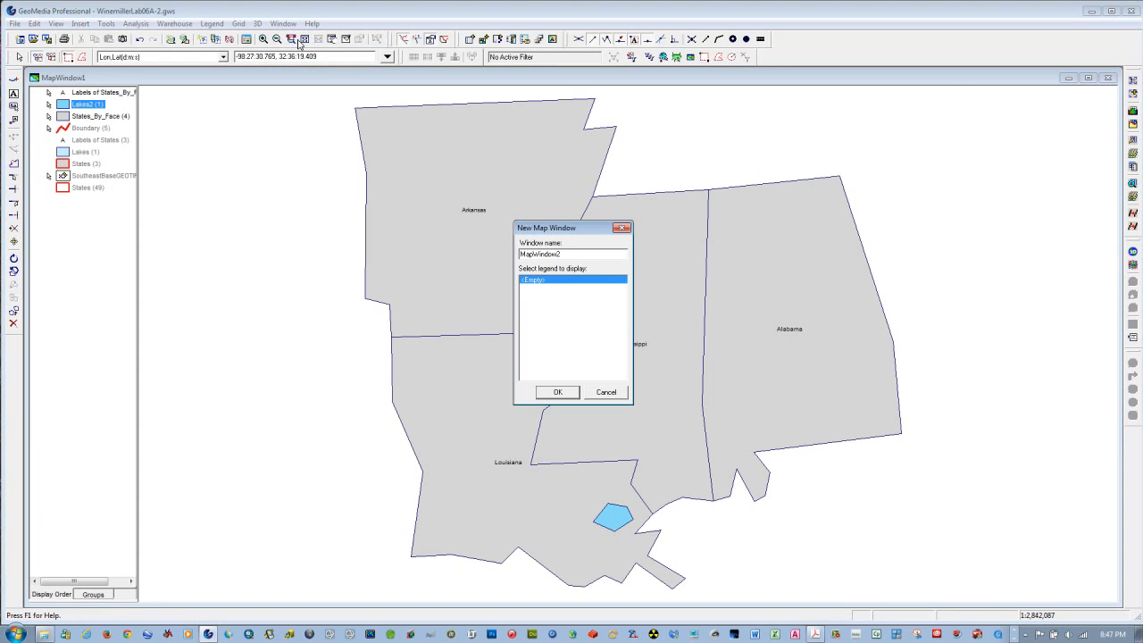
click(556, 393)
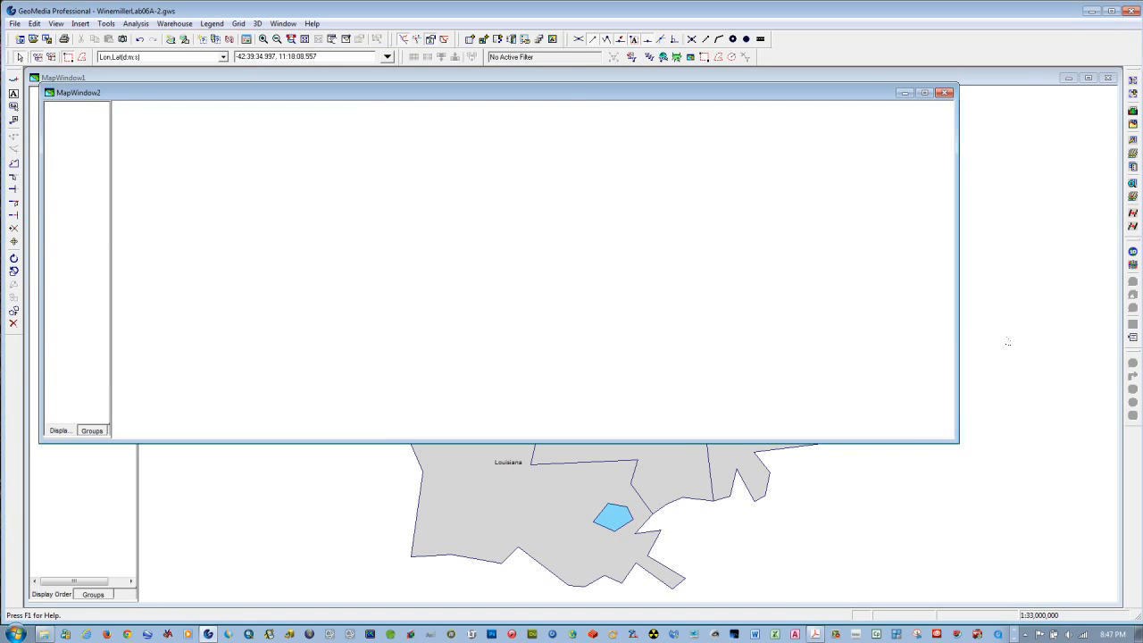
drag(958, 439, 1120, 604)
drag(43, 86, 28, 72)
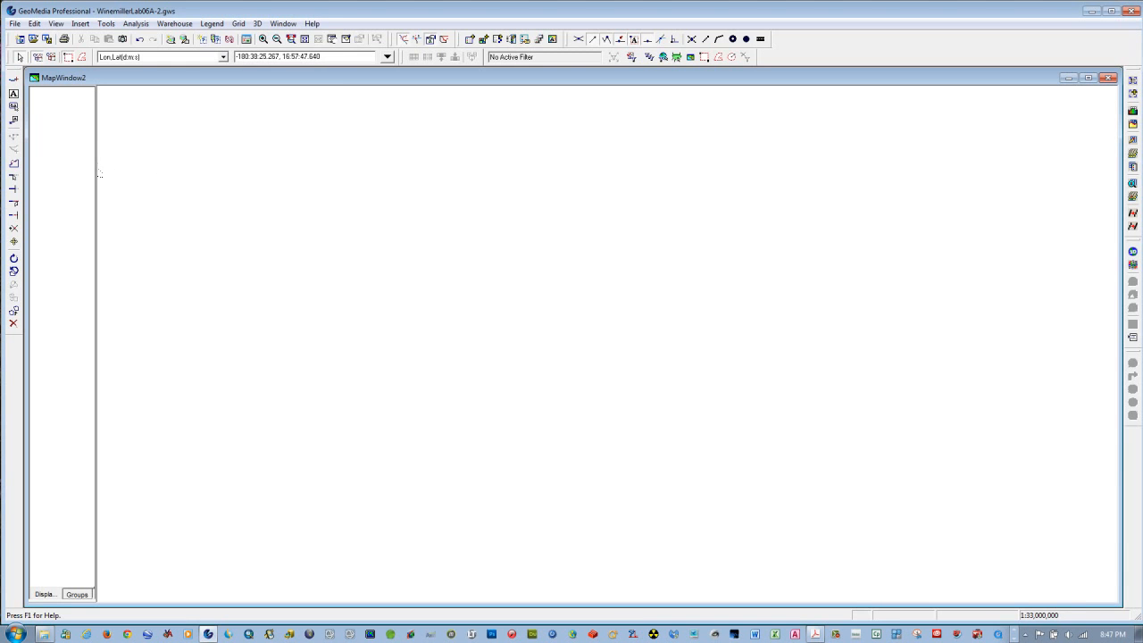
drag(95, 169, 186, 185)
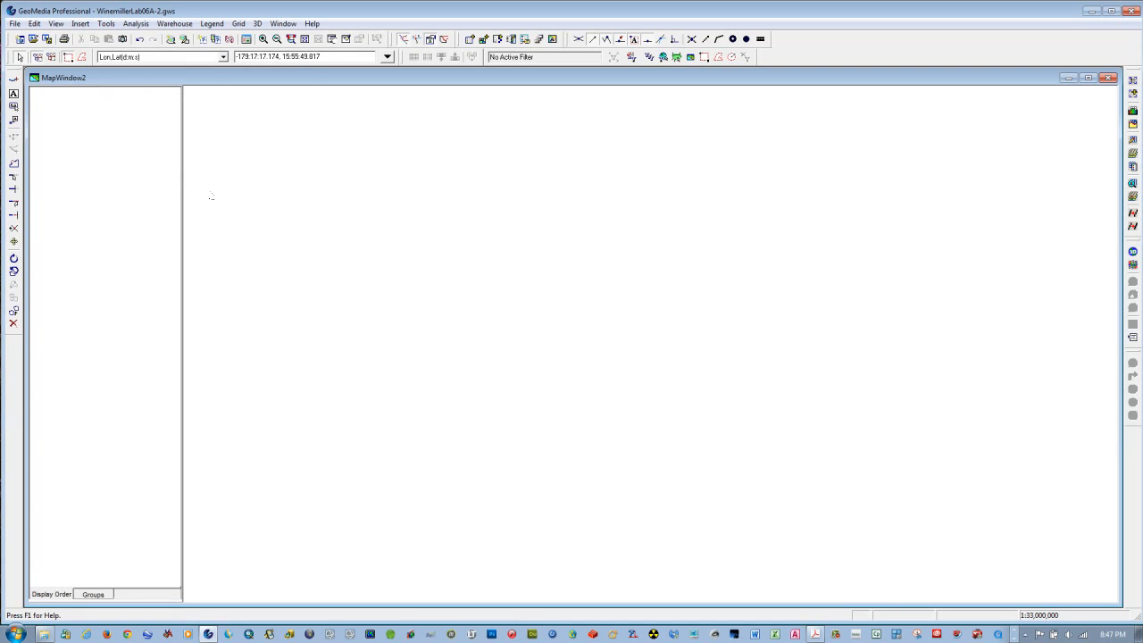
Create an Access connection named Access Yucatan to the Yucatan_3.mdb database in the LAB06 folder on Local Disk (C:)
click(174, 23)
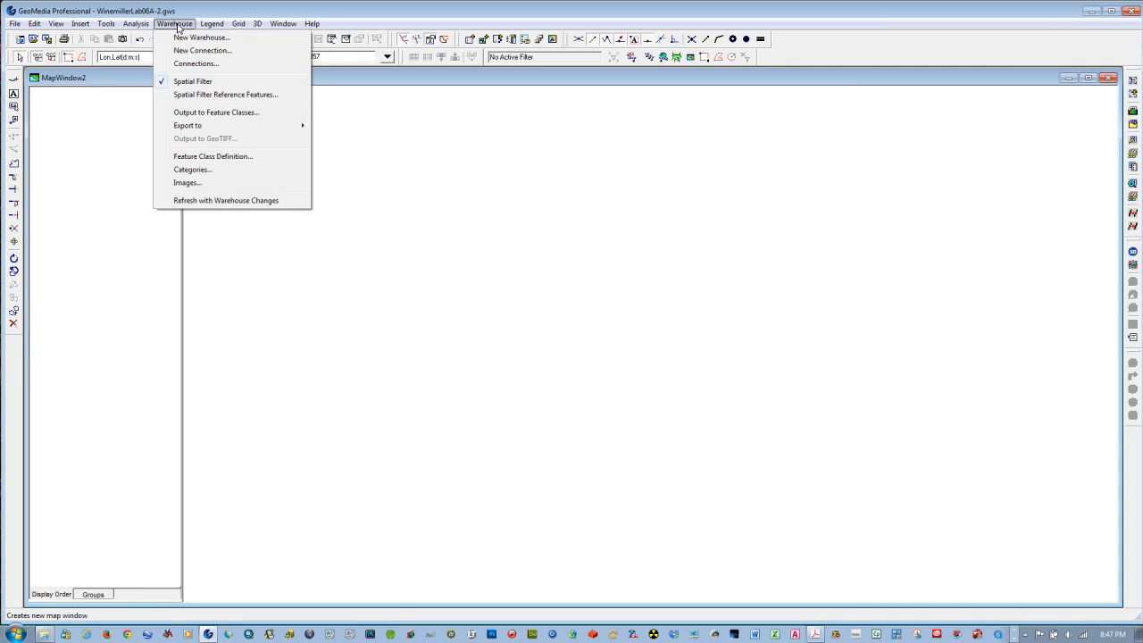
click(189, 51)
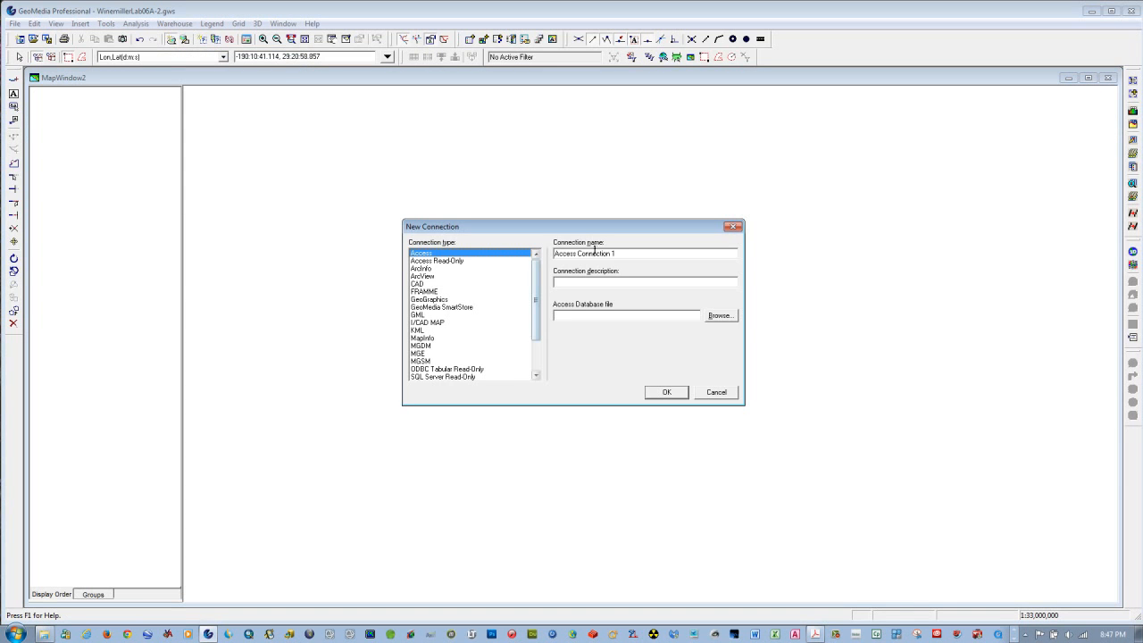
drag(579, 254, 742, 268)
text(Yucatan)
click(722, 316)
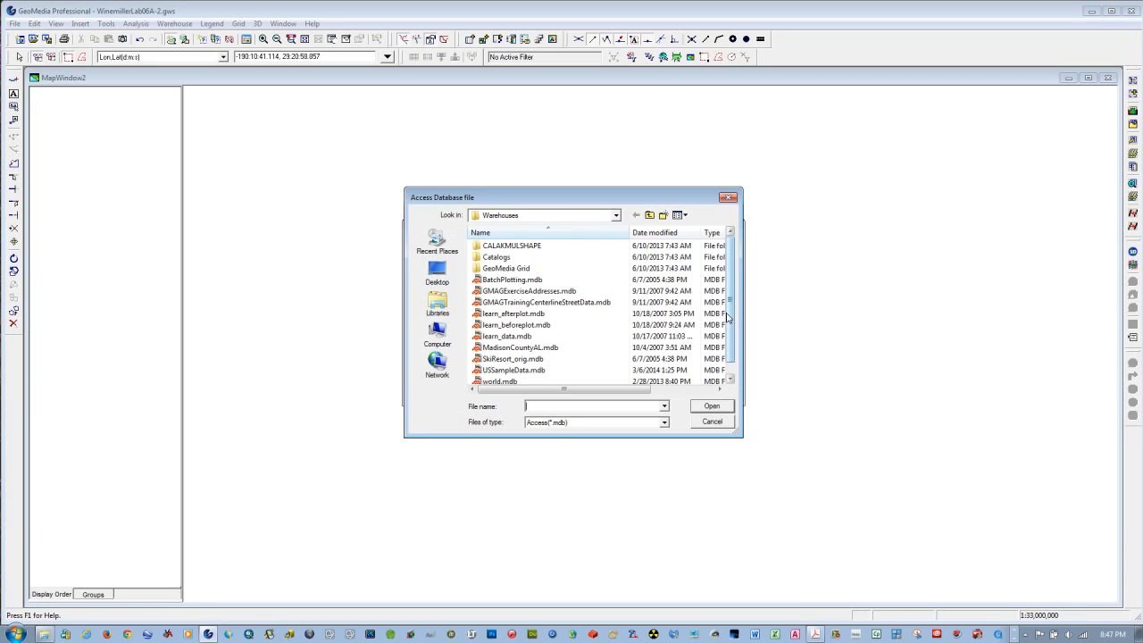
click(615, 215)
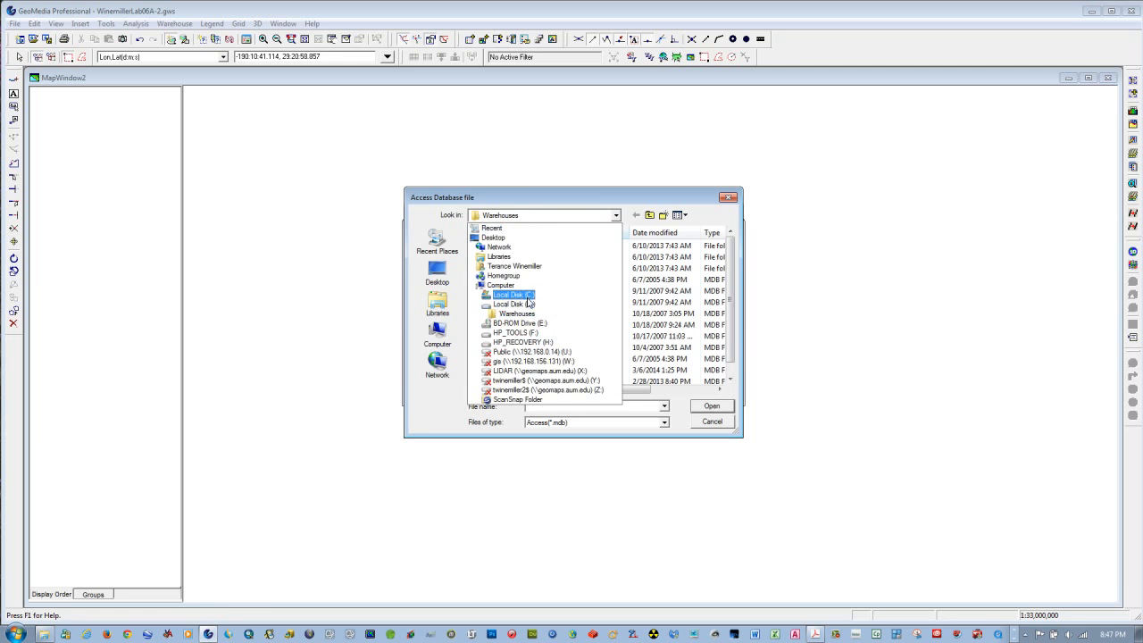
click(513, 295)
drag(730, 248, 731, 374)
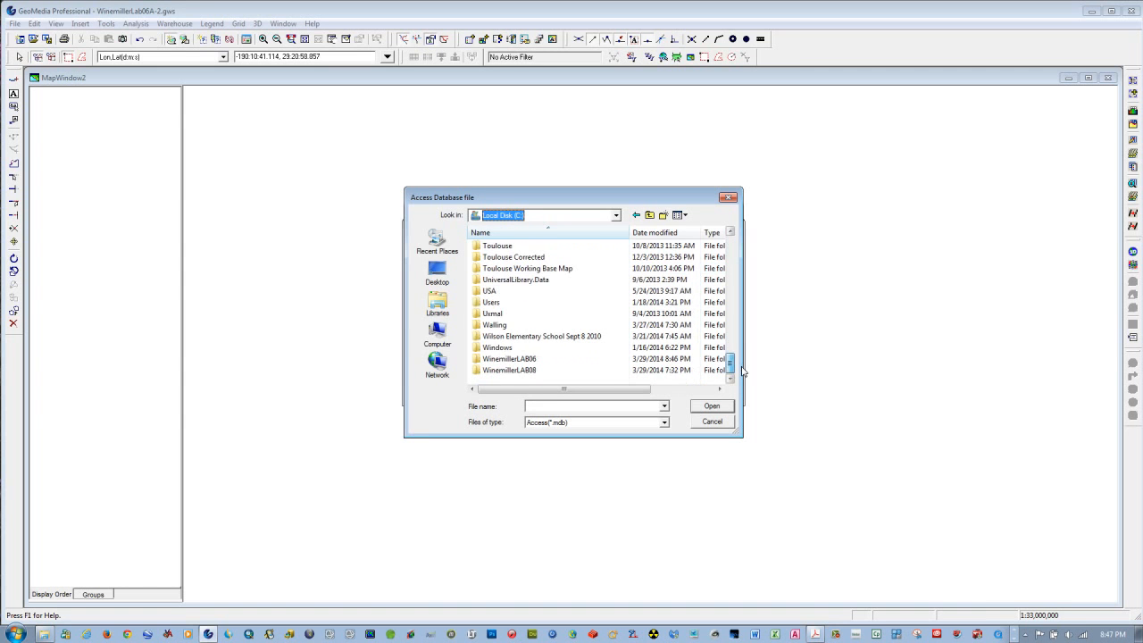
double_click(501, 361)
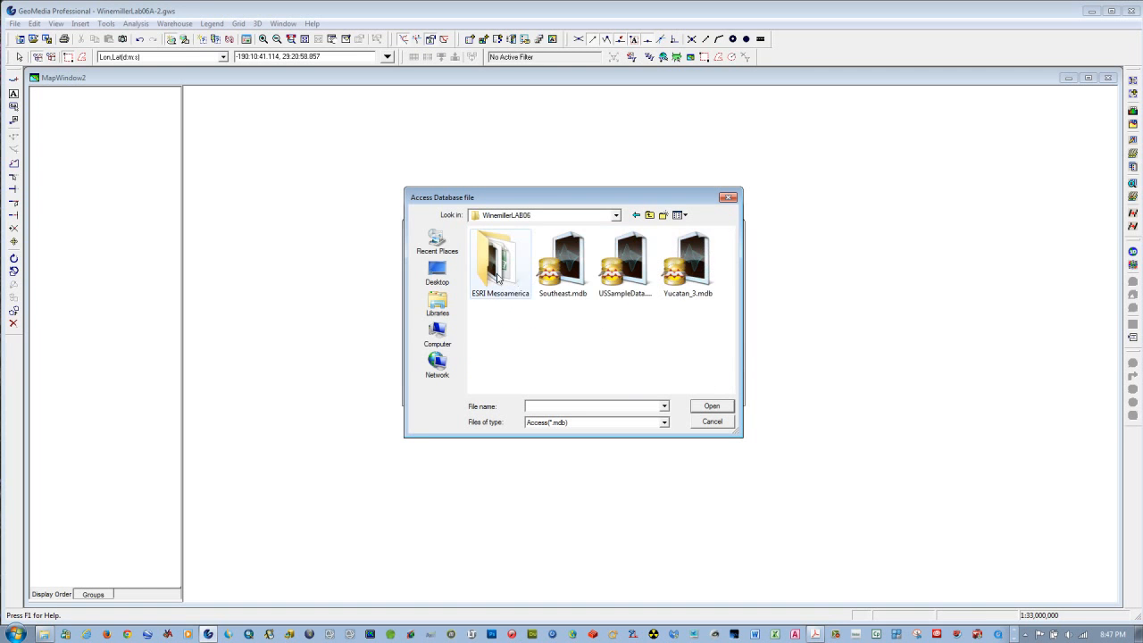
click(688, 268)
click(712, 405)
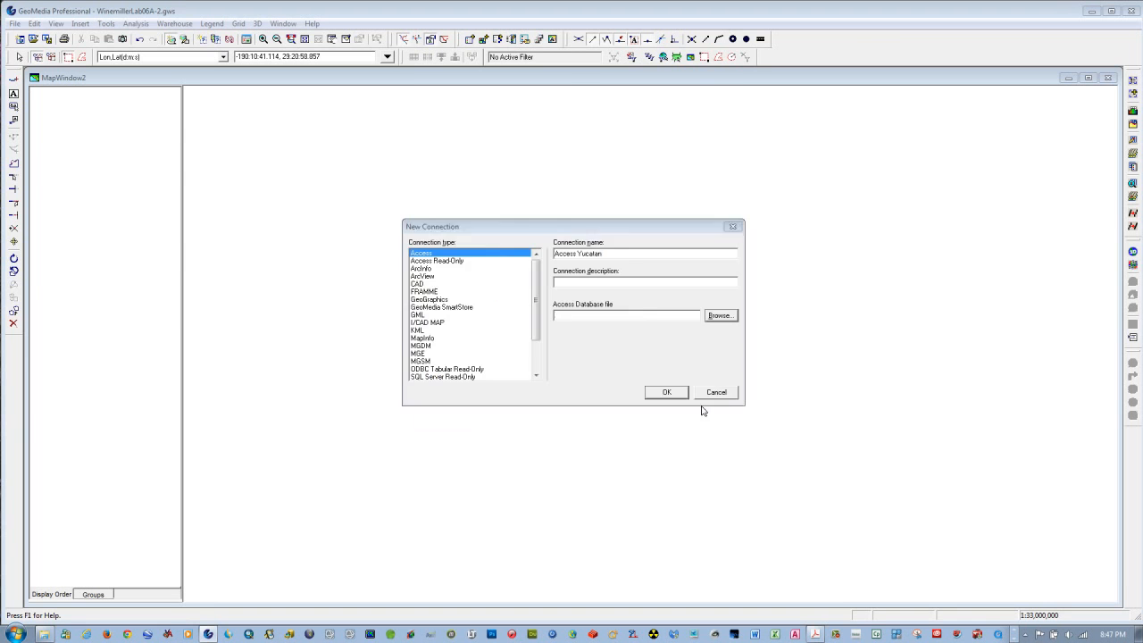
click(666, 394)
Add the Country feature class from the Access Yucatan connection to the MapWindow2 legend
click(212, 24)
click(254, 36)
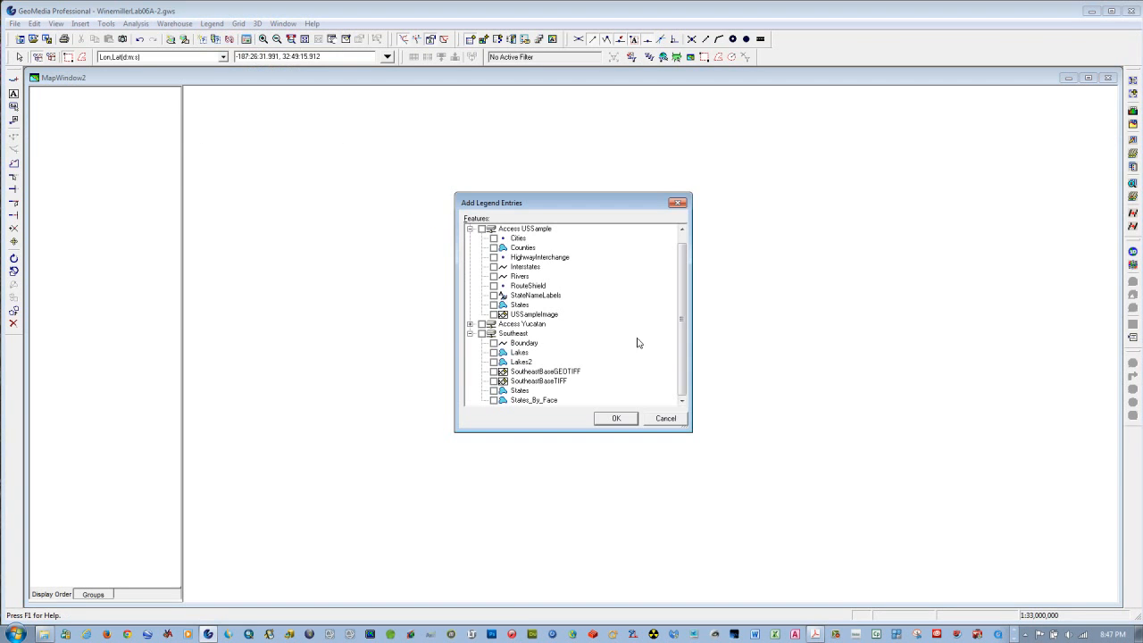
drag(684, 311, 685, 283)
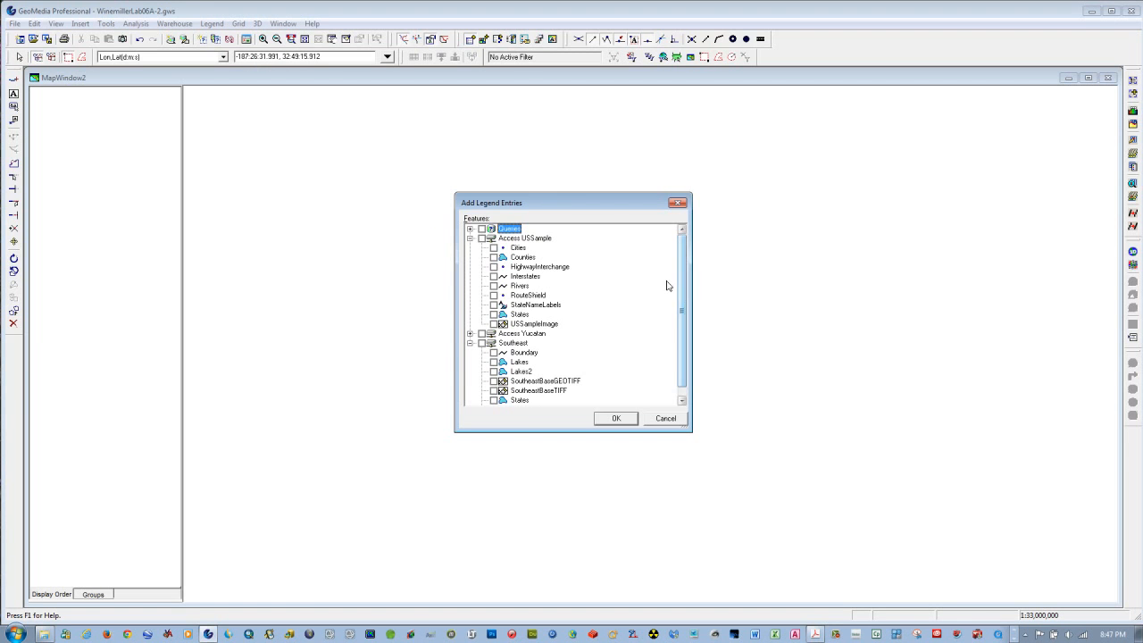
click(470, 333)
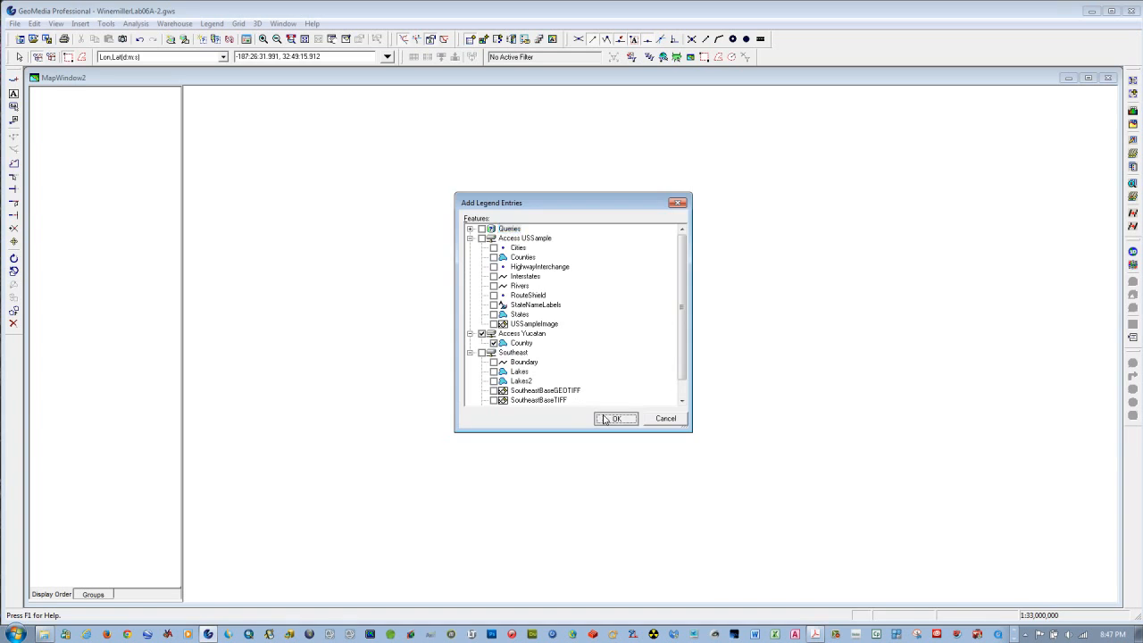
click(604, 420)
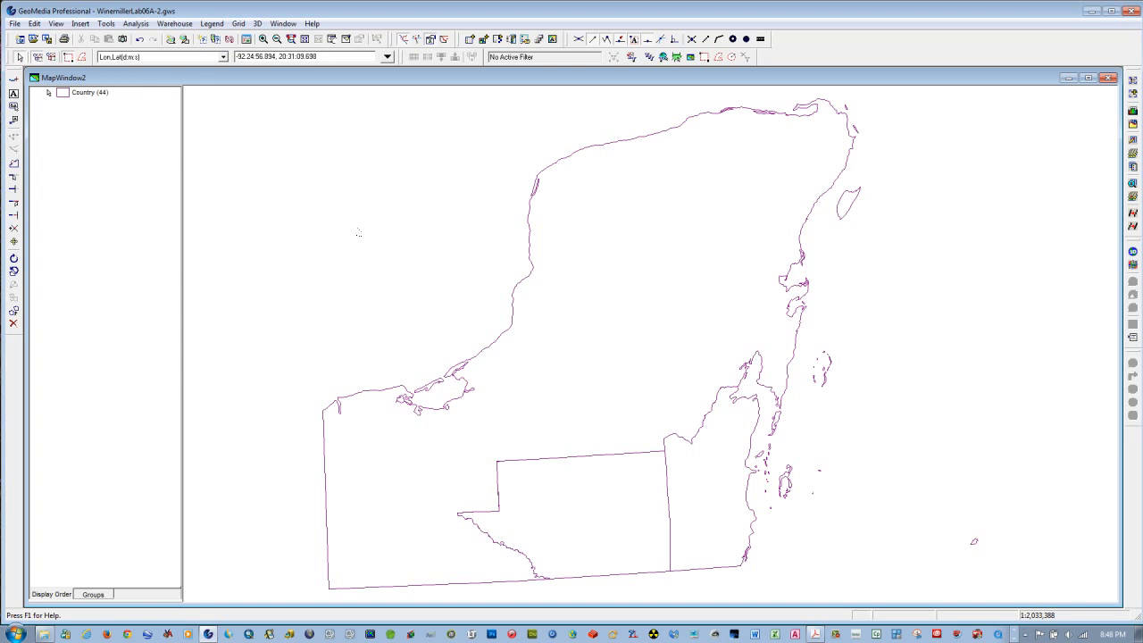
Start inserting georeferenced images and select PisteCropGEOTIFF.tif from the LAB06 folder on Local Disk (C:)
click(80, 24)
click(125, 64)
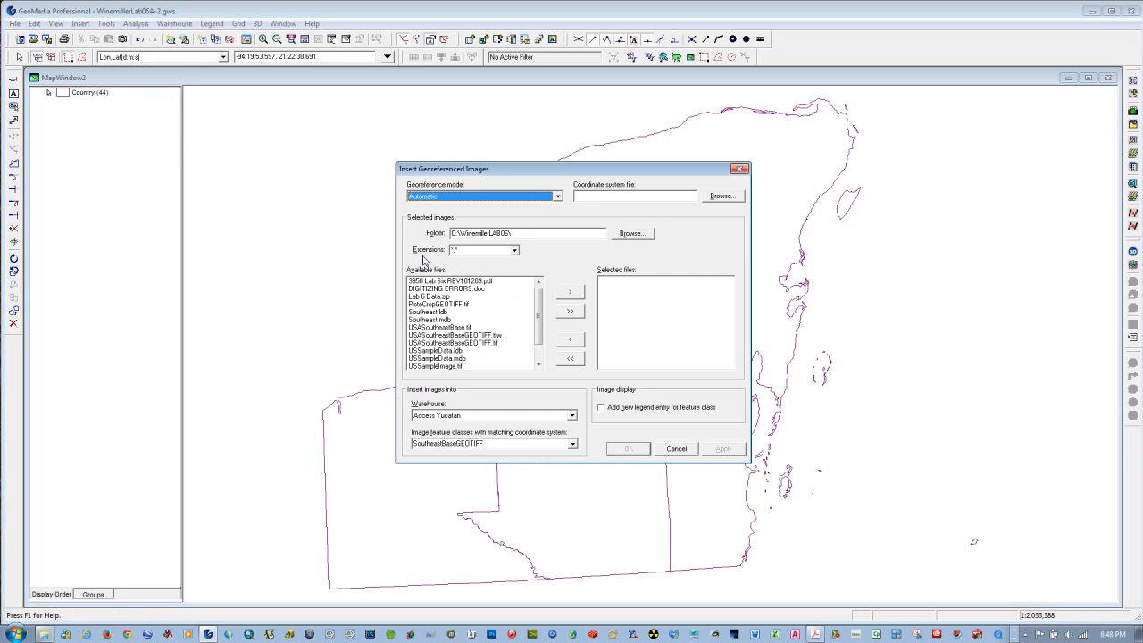
click(633, 233)
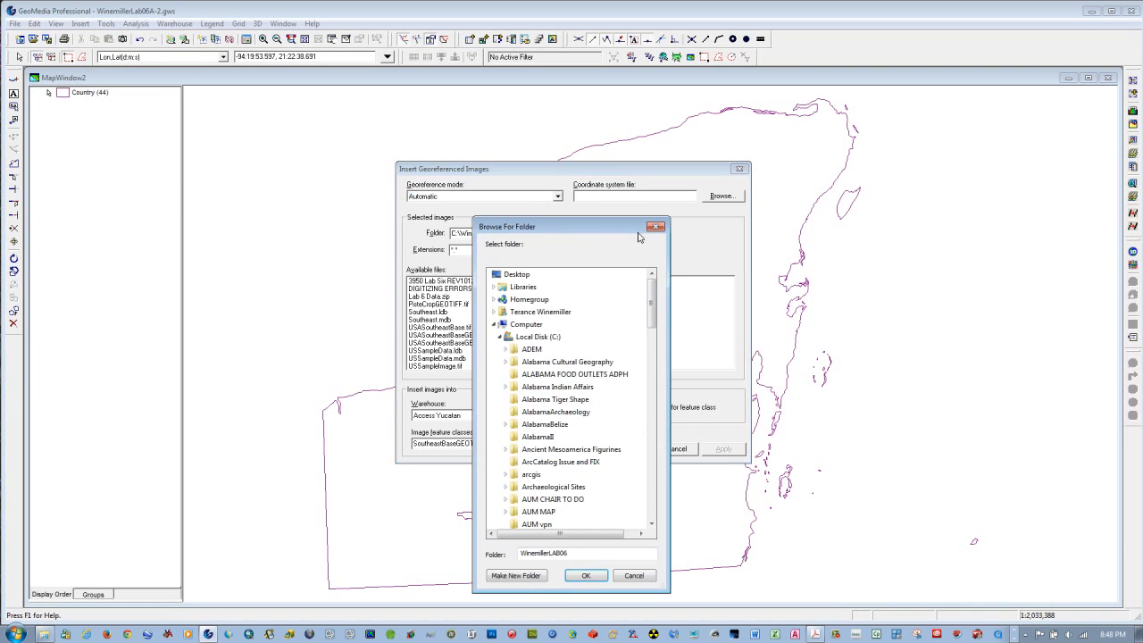
click(498, 337)
click(499, 338)
scroll(504, 362, down, 10)
click(507, 364)
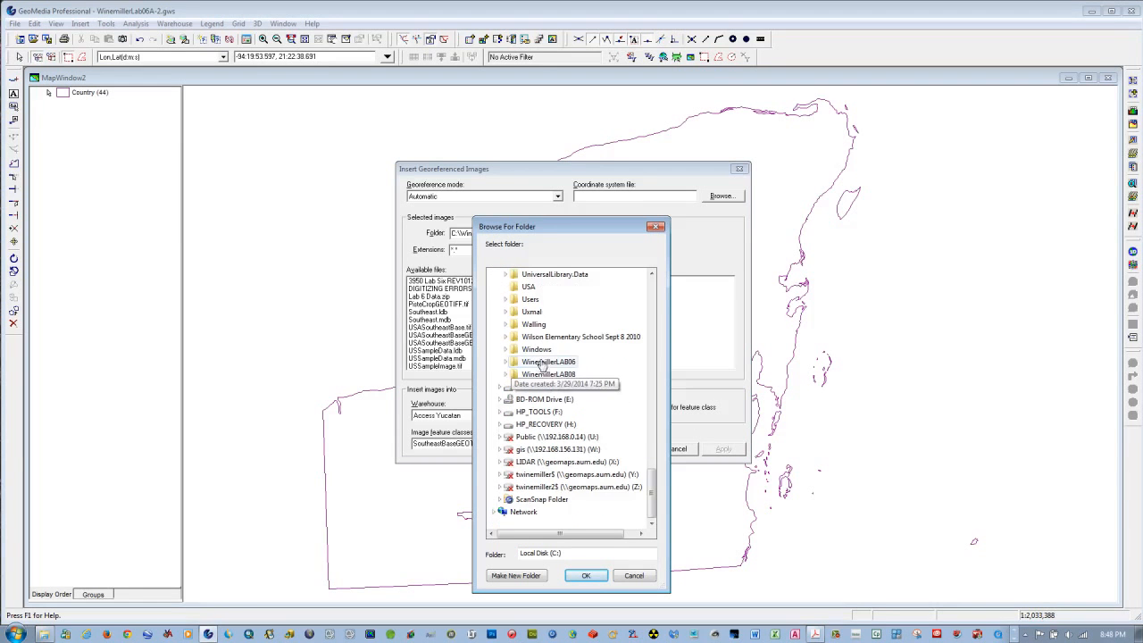
click(588, 575)
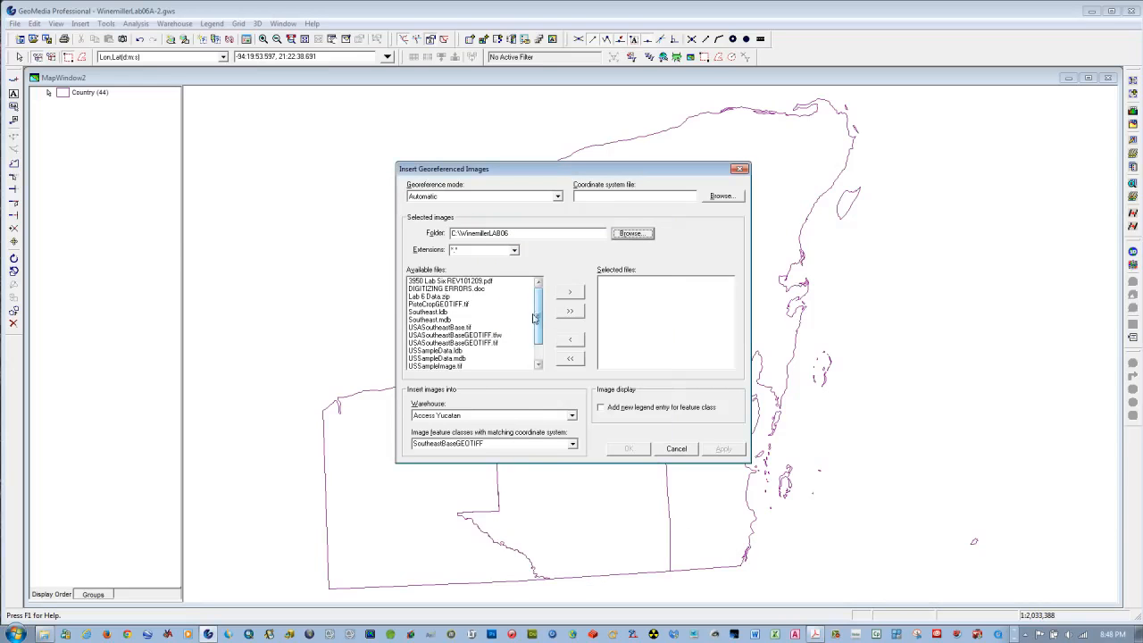
click(433, 306)
click(570, 292)
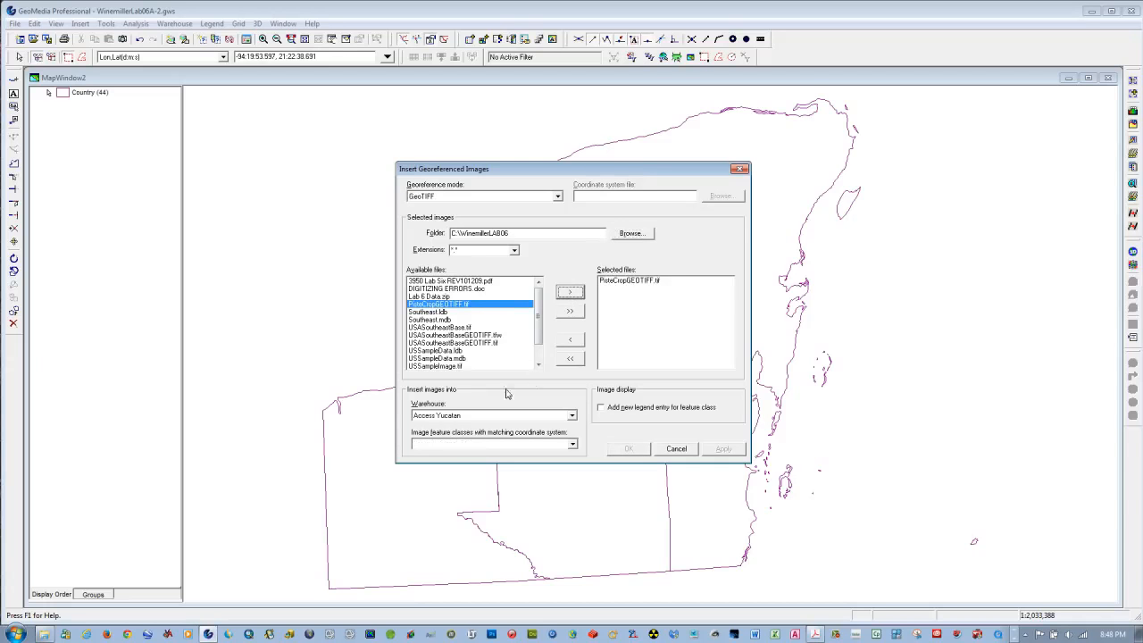
Insert the selected image into the Access Yucatan warehouse as feature class PisteGEOTIFF with a new legend entry, and close the dialog
click(573, 417)
click(572, 417)
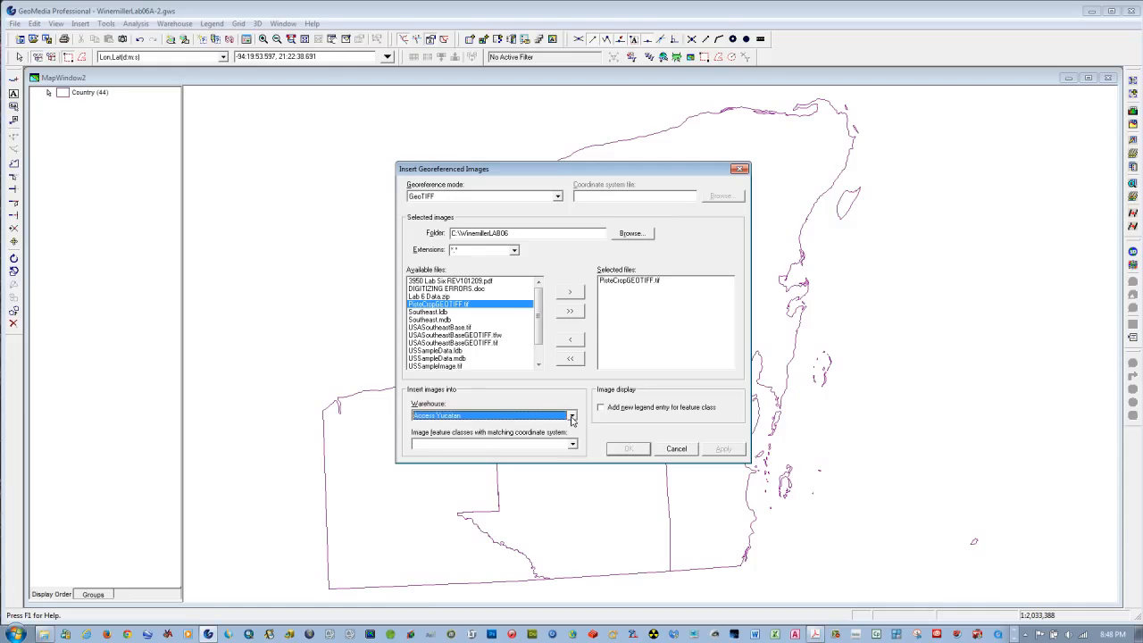
click(478, 442)
text(PisteGEOTIFF)
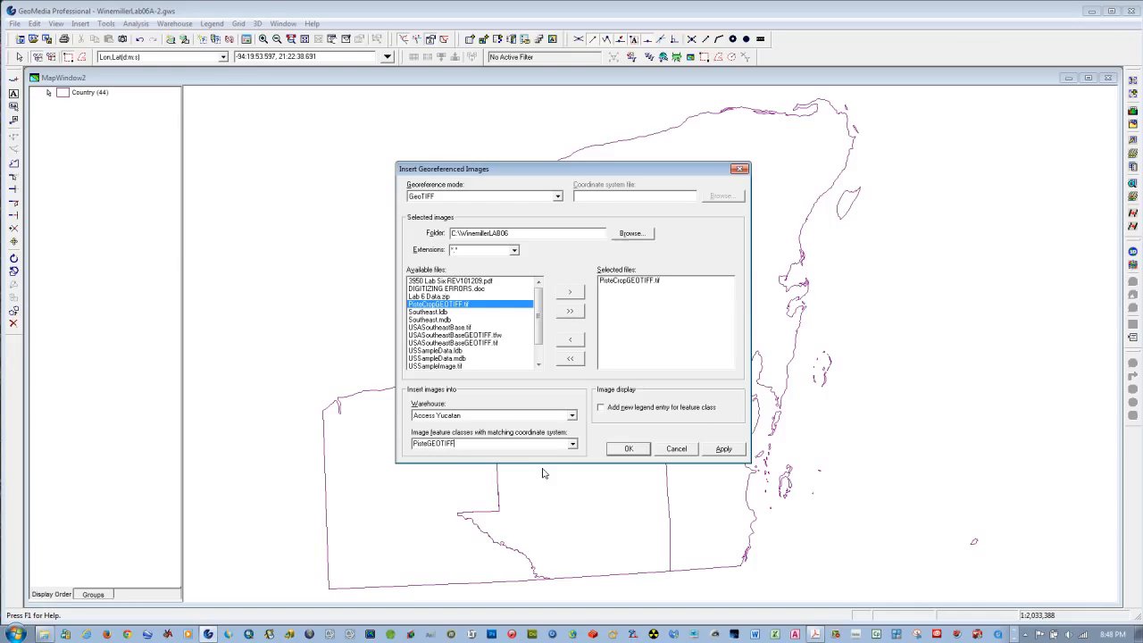
click(603, 409)
click(727, 449)
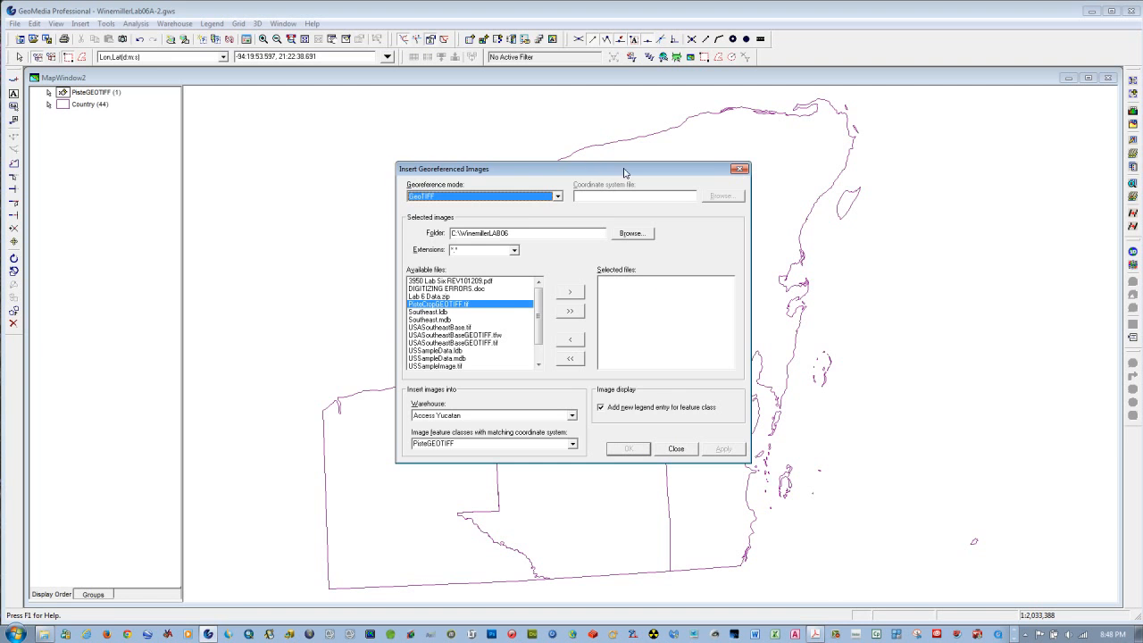
drag(626, 174, 423, 180)
click(472, 455)
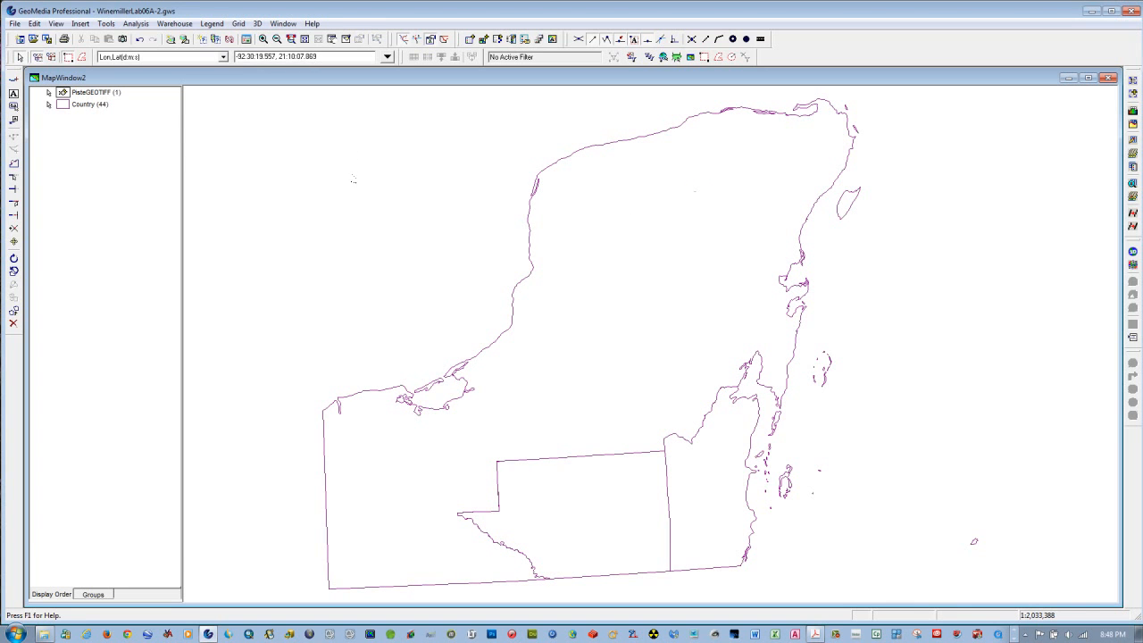
Turn off display of the Country legend entry and fit the map view to the PisteGEOTIFF image
right_click(60, 106)
click(96, 127)
click(304, 39)
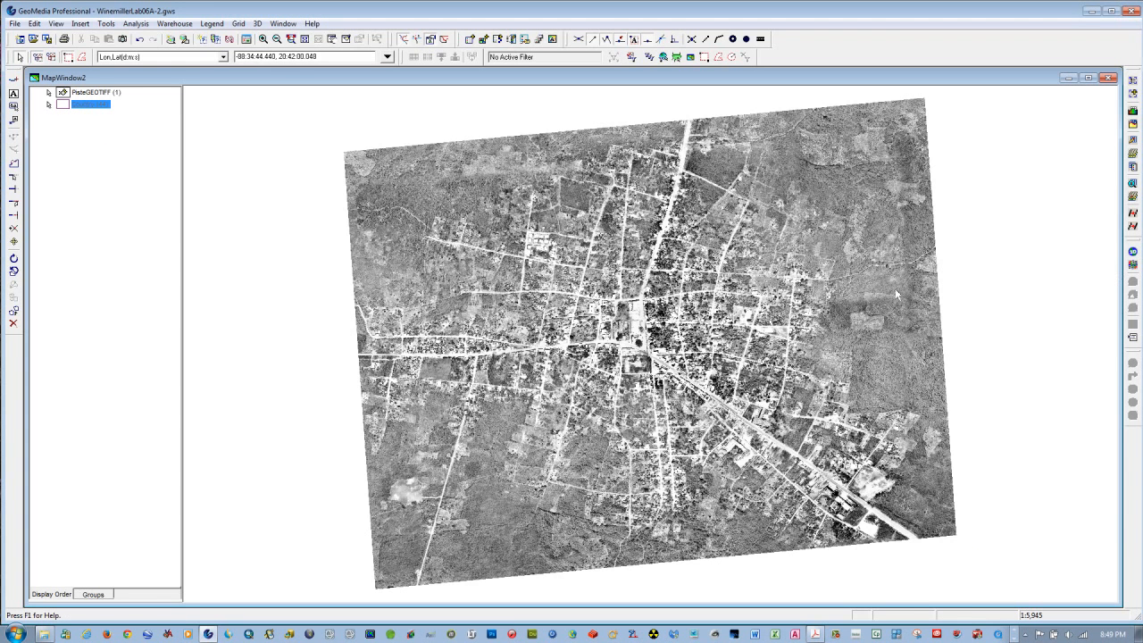
click(125, 291)
Create a new Access warehouse named Piste in the lab's working folder from the normal.mdt template
click(174, 23)
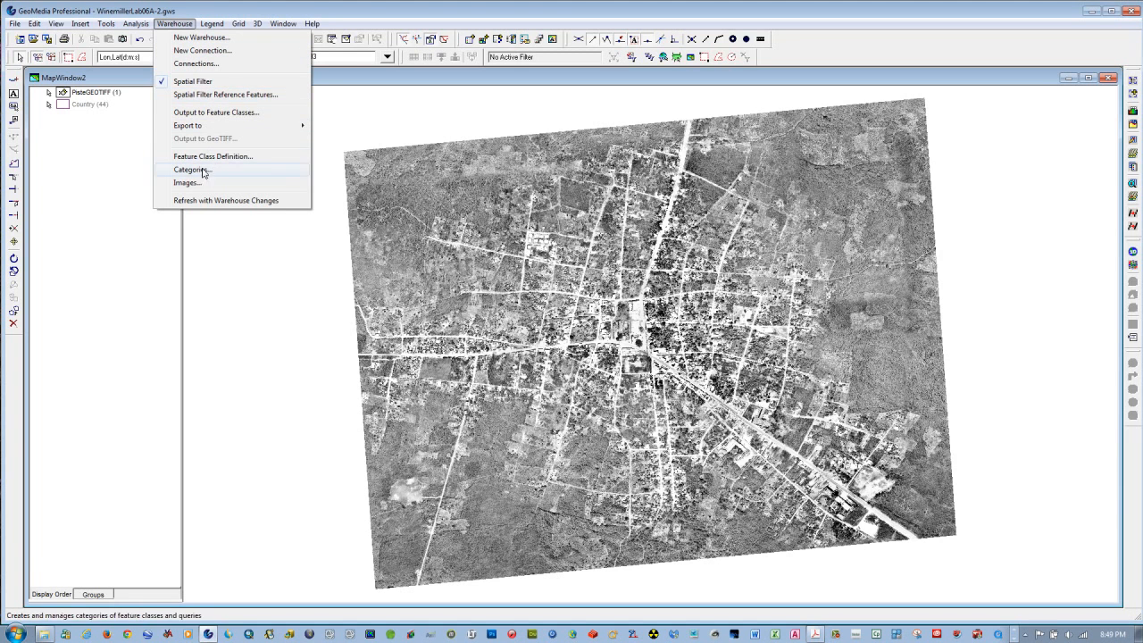
click(200, 37)
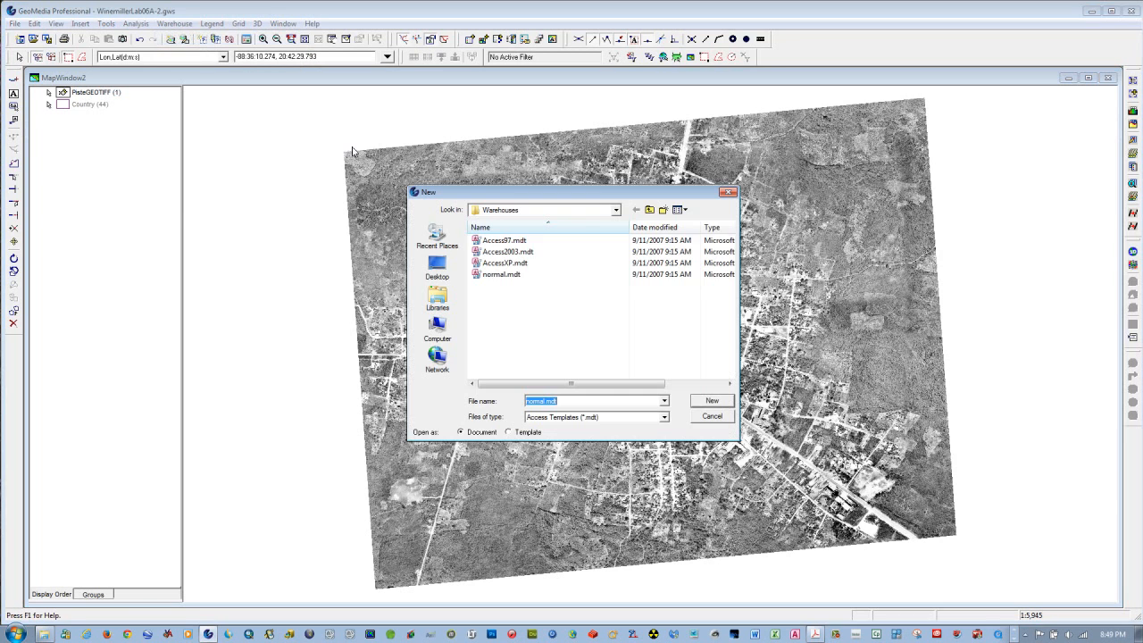
click(713, 404)
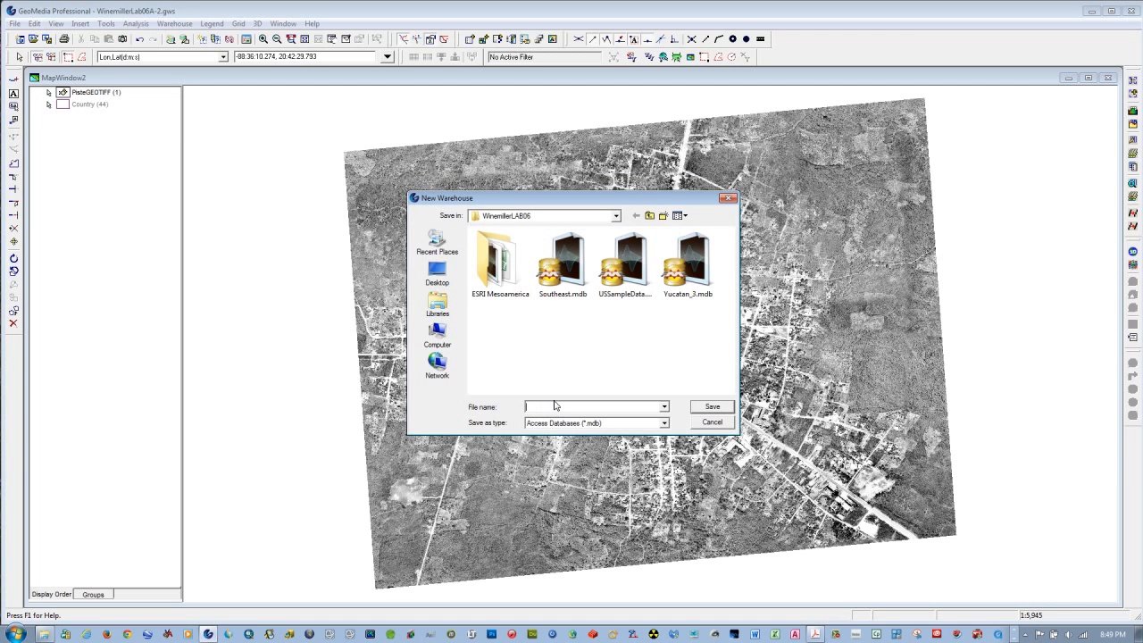
text(P)
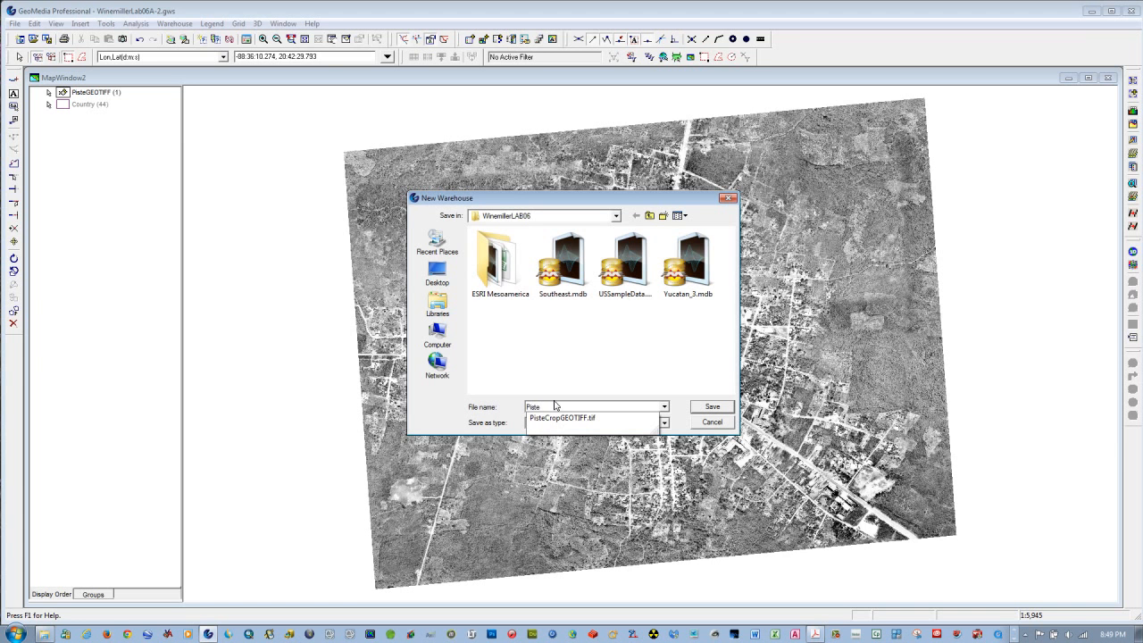
click(711, 407)
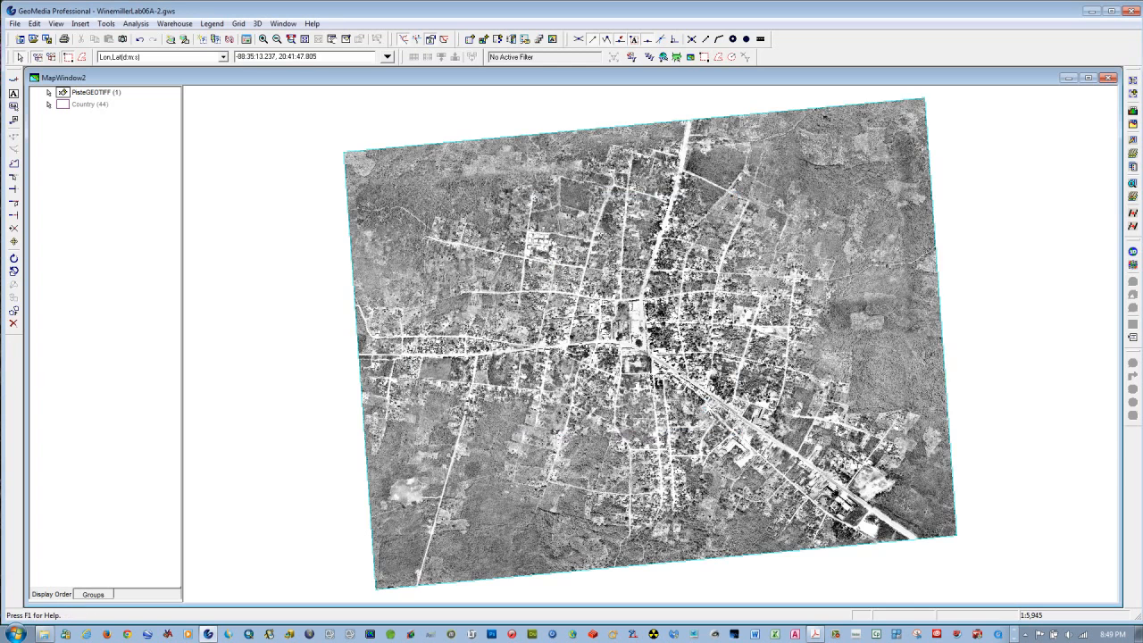
Define an area feature class named Round_Structure in the Piste connection, letting the program generate its primary key
click(175, 24)
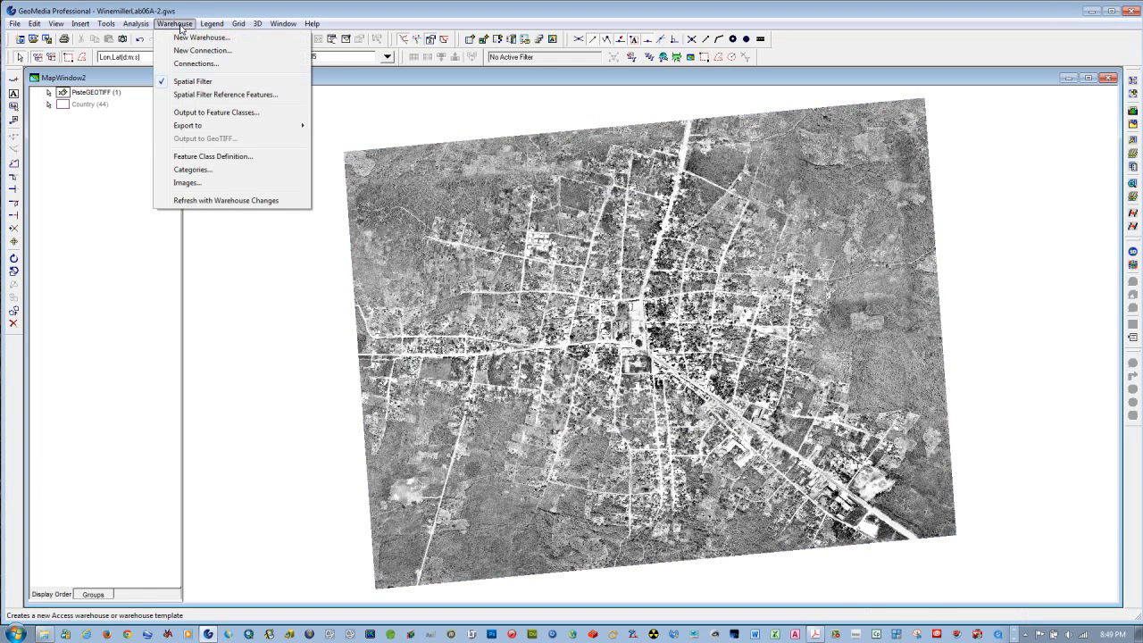
click(215, 157)
click(511, 278)
click(648, 259)
double_click(547, 244)
text(Pi)
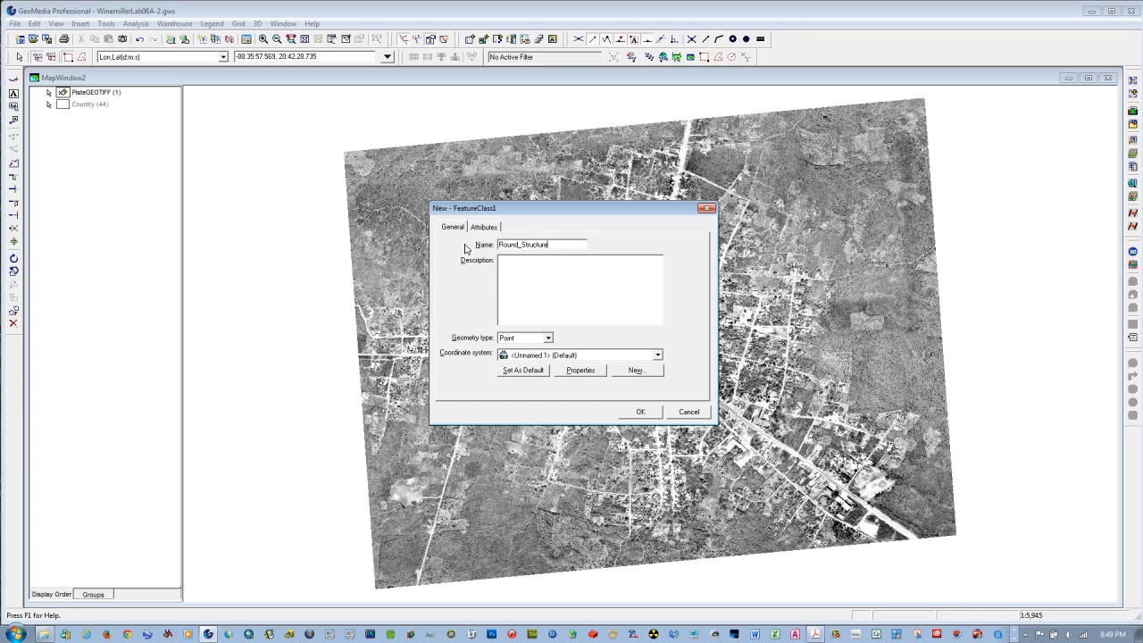
click(548, 337)
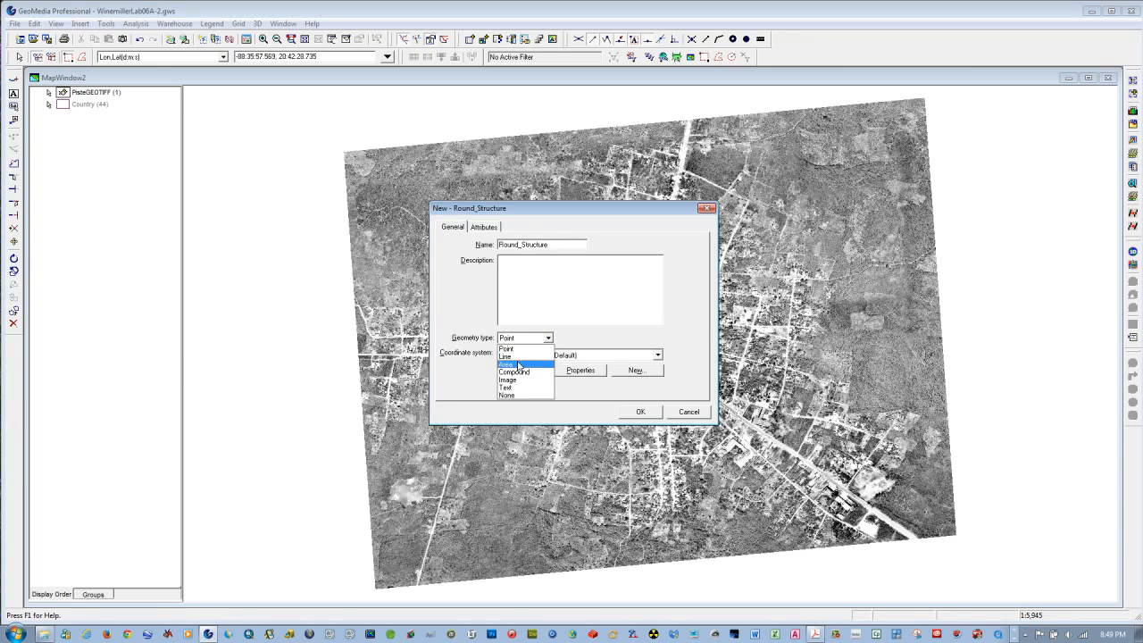
click(518, 364)
click(640, 412)
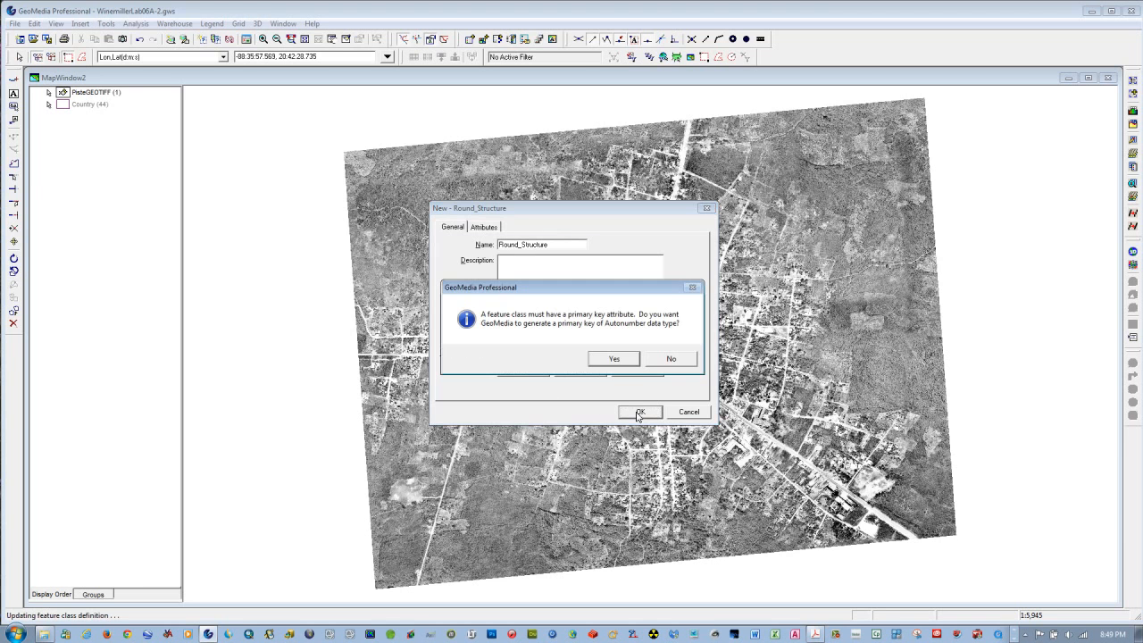
click(614, 361)
Define an area feature class named Structure in the Piste connection with a generated Autonumber primary key
click(515, 278)
click(648, 260)
double_click(548, 243)
text(S)
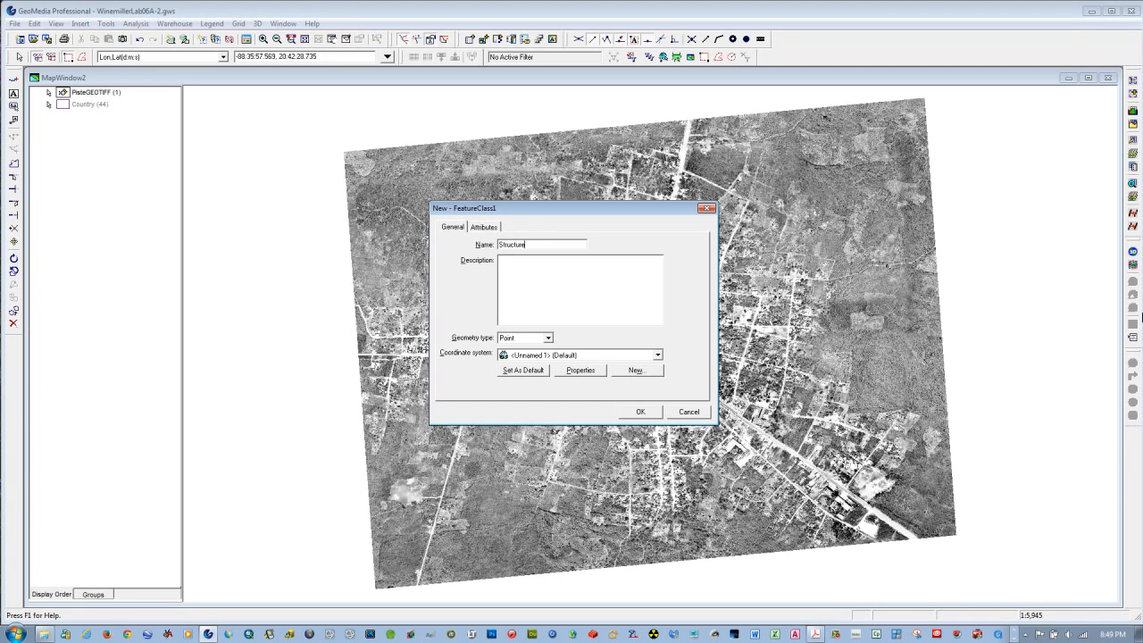
click(548, 338)
click(511, 364)
click(640, 411)
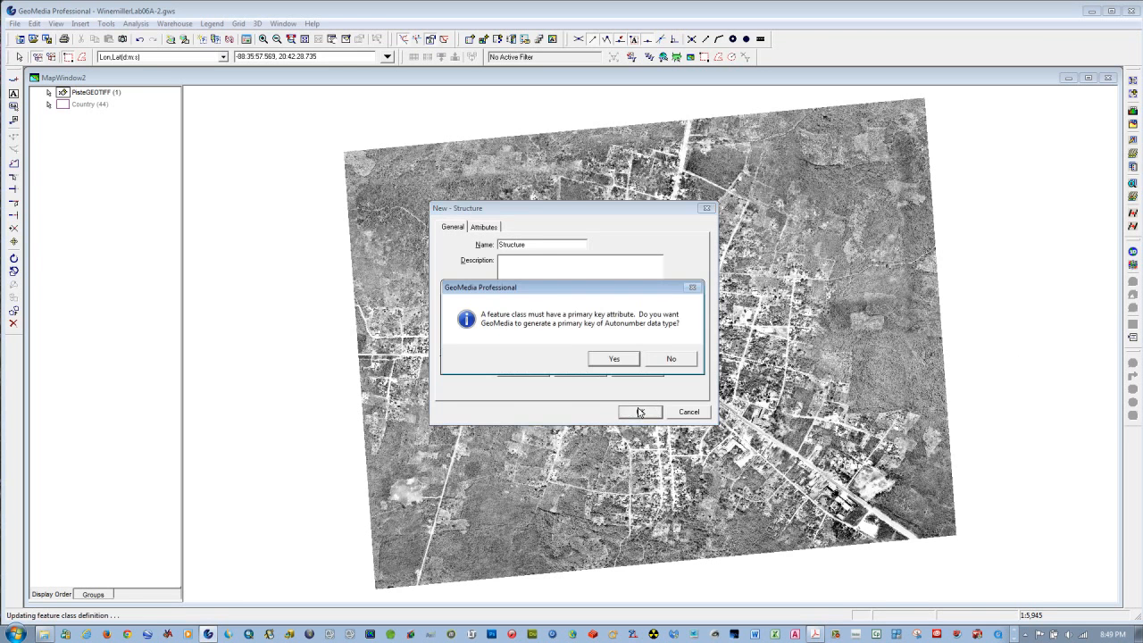
click(613, 360)
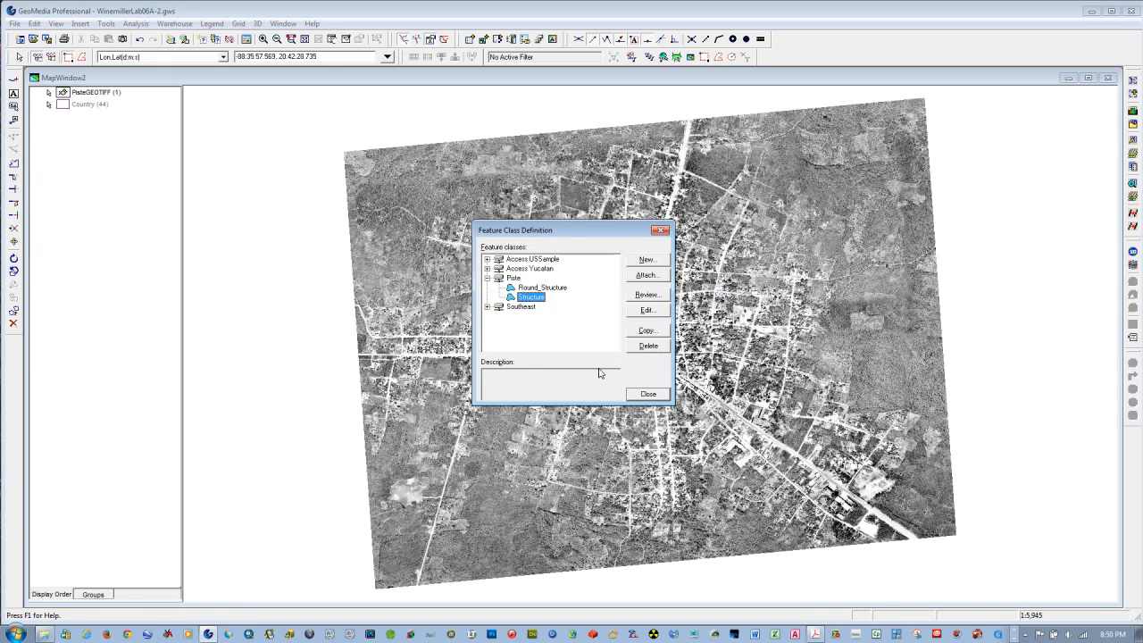
Define a line feature class named Street in the Piste connection with a generated primary key, and finish the feature class definitions
click(515, 279)
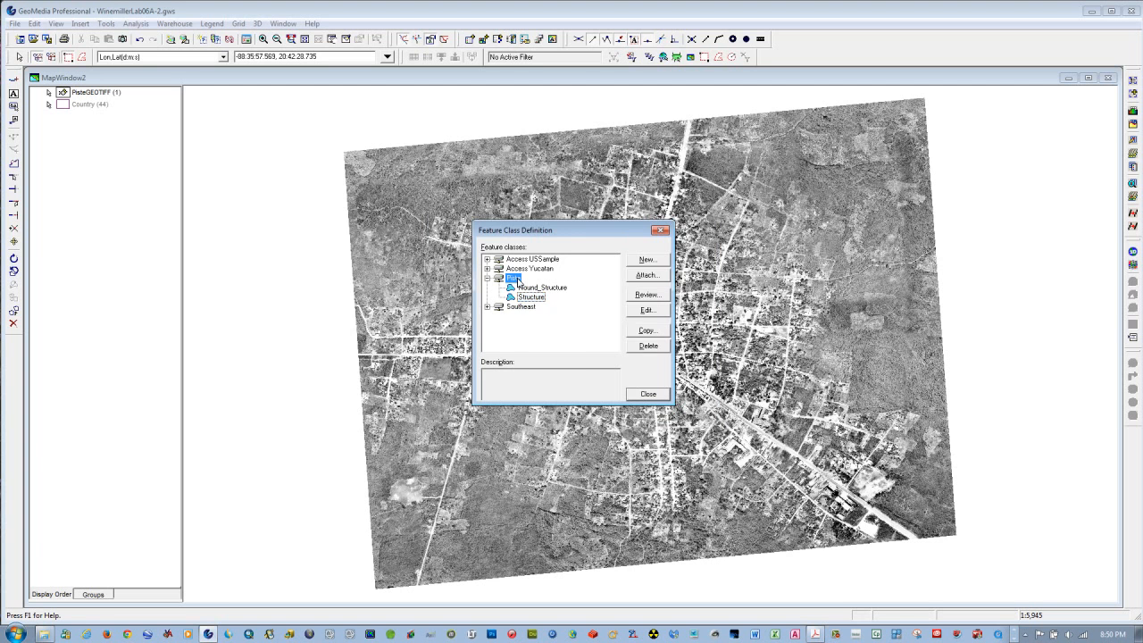
click(637, 262)
drag(547, 243, 483, 249)
text(S)
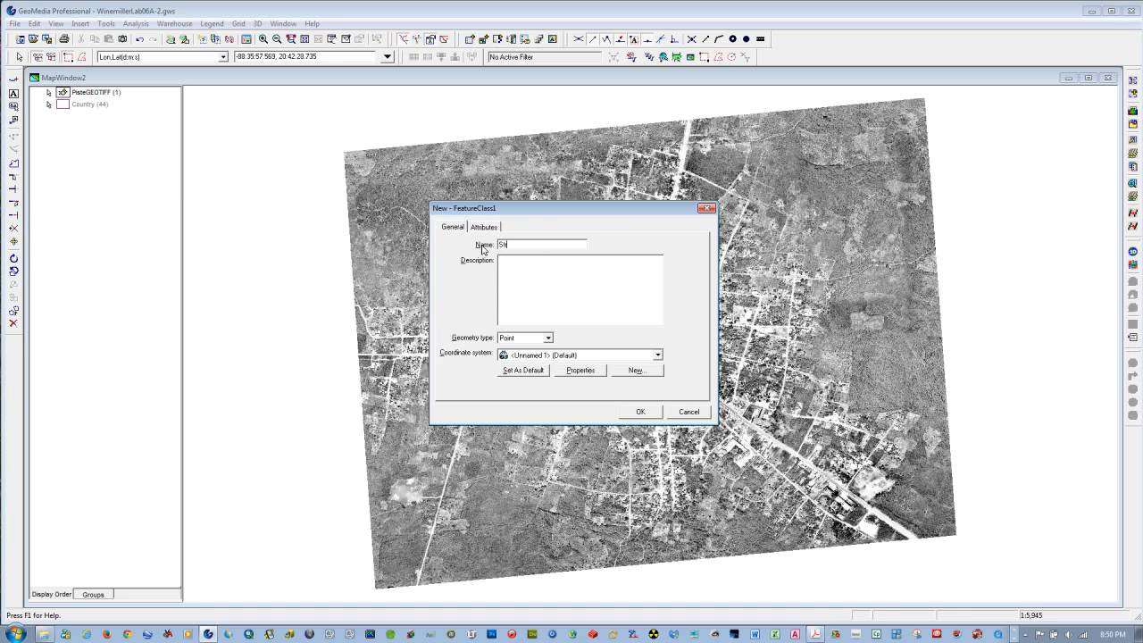
text(treet)
click(547, 338)
click(510, 357)
click(639, 412)
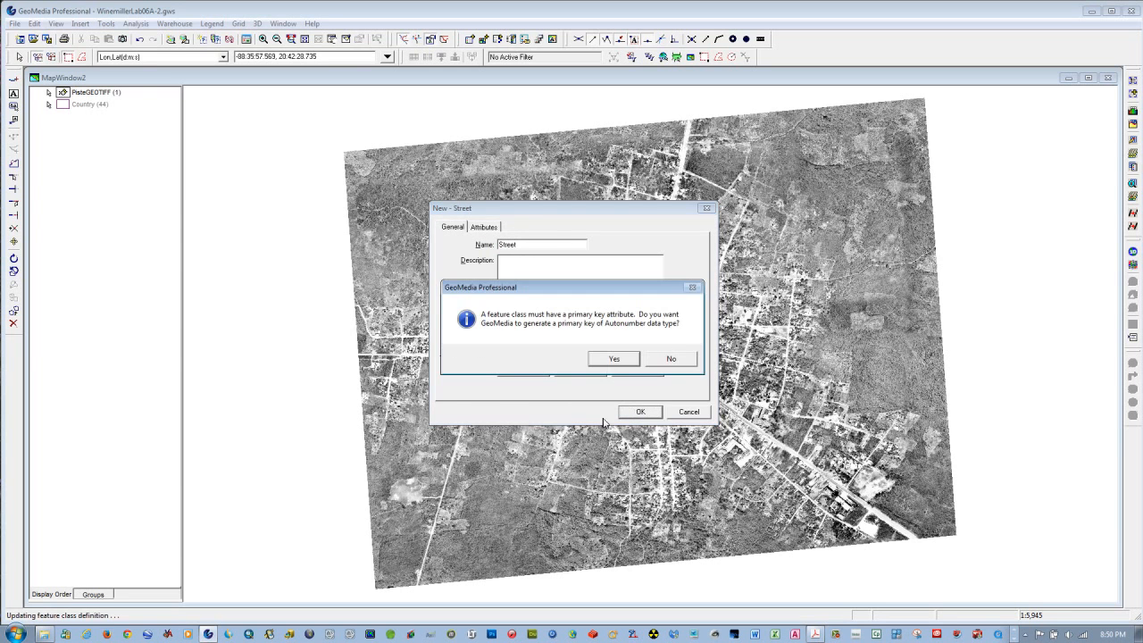
click(612, 362)
click(648, 394)
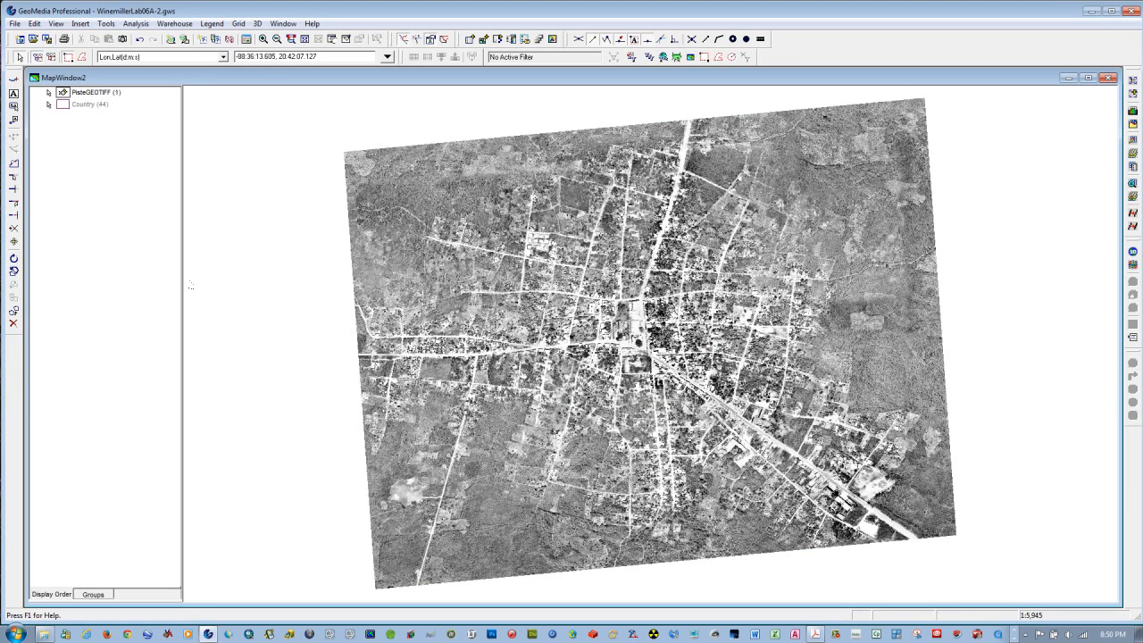
Start inserting features near the town centre, with the Piste connection's Structure feature class as the target
click(264, 39)
drag(591, 279, 685, 393)
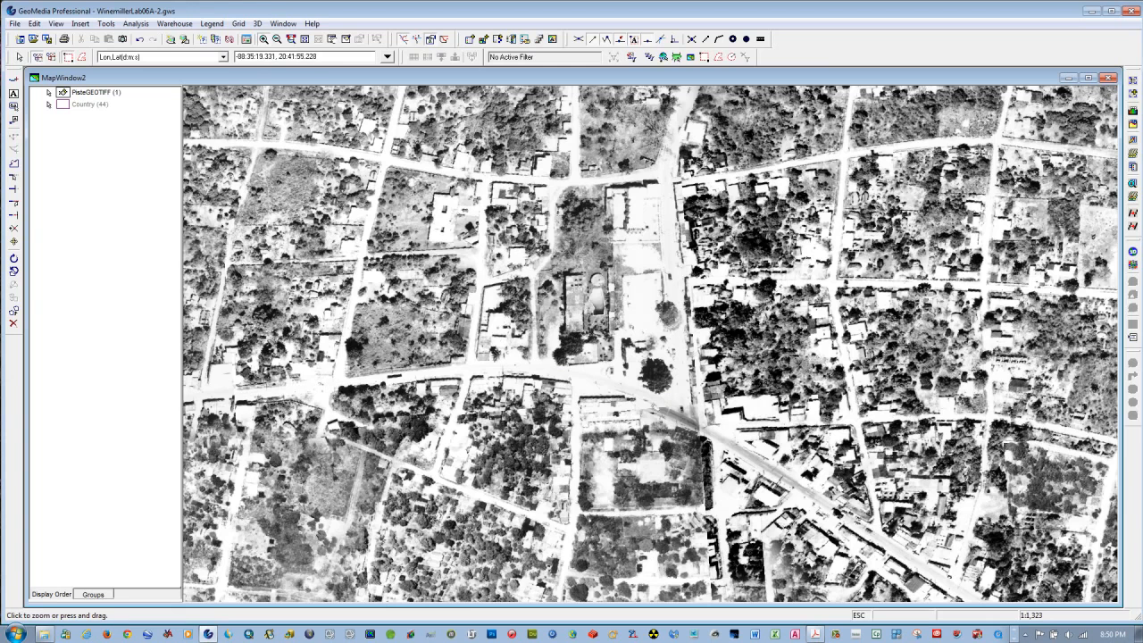
drag(305, 122, 647, 367)
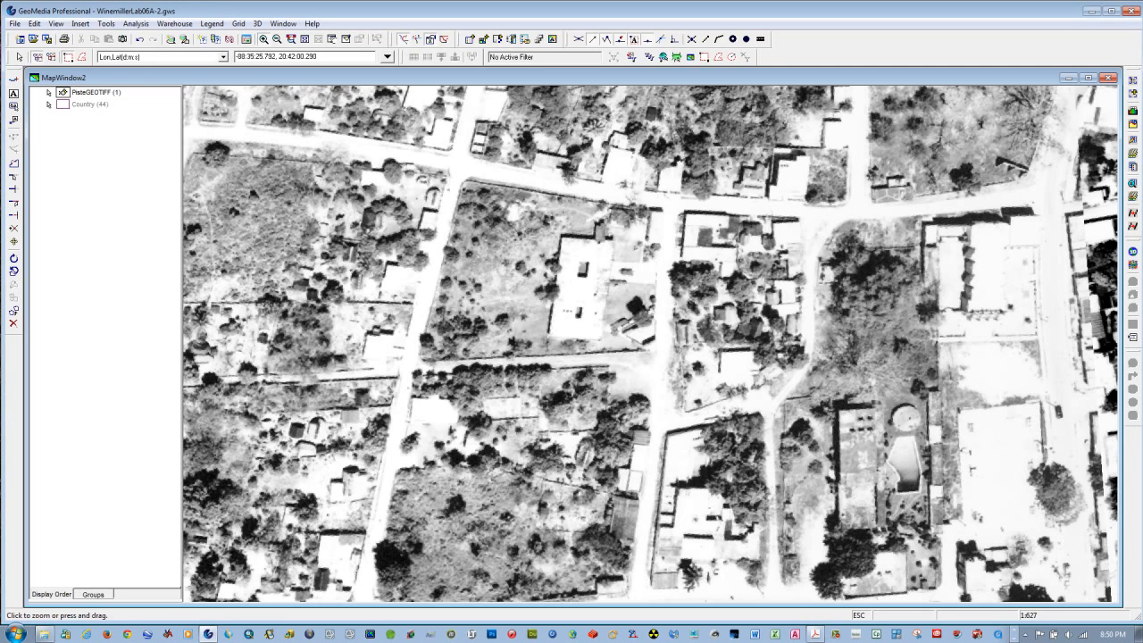
key(Escape)
click(80, 23)
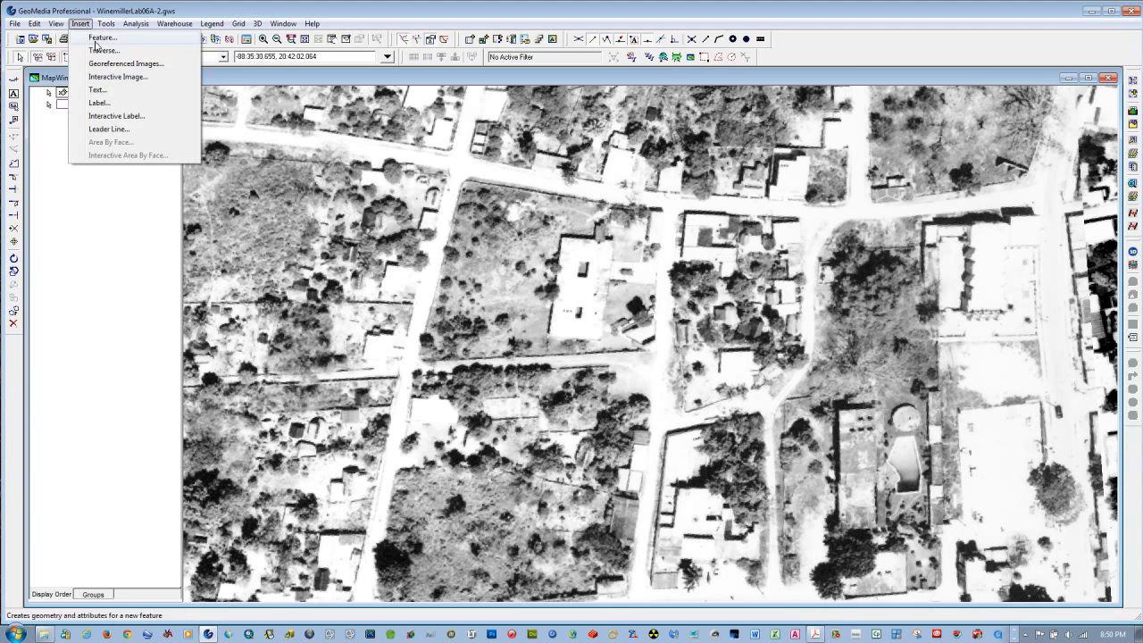
click(99, 40)
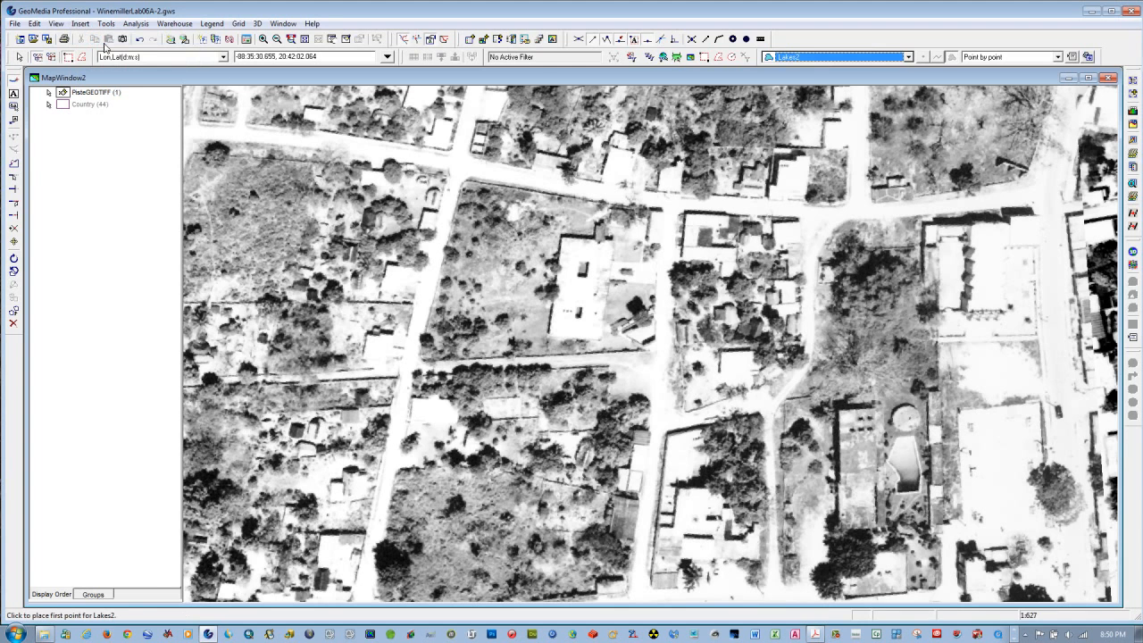
click(907, 57)
click(767, 96)
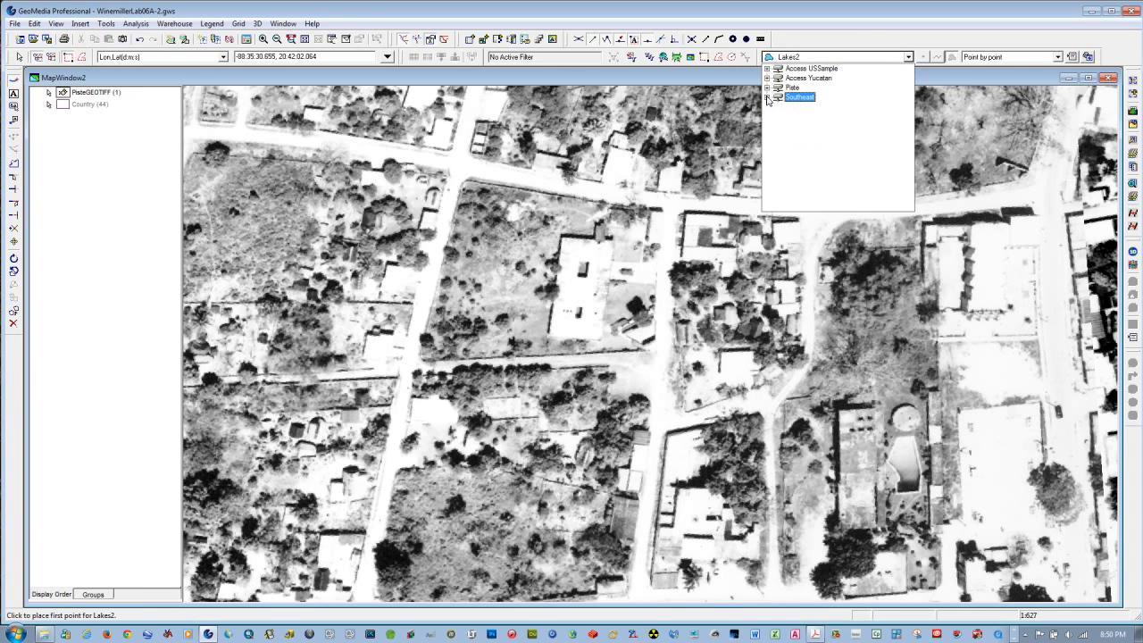
click(767, 87)
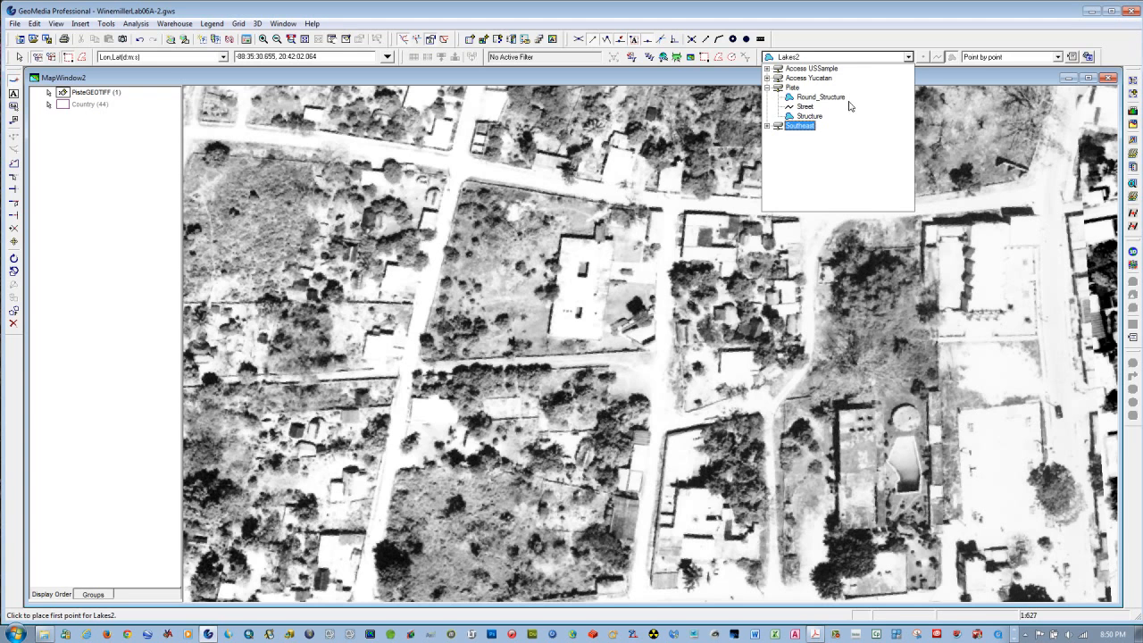
click(809, 116)
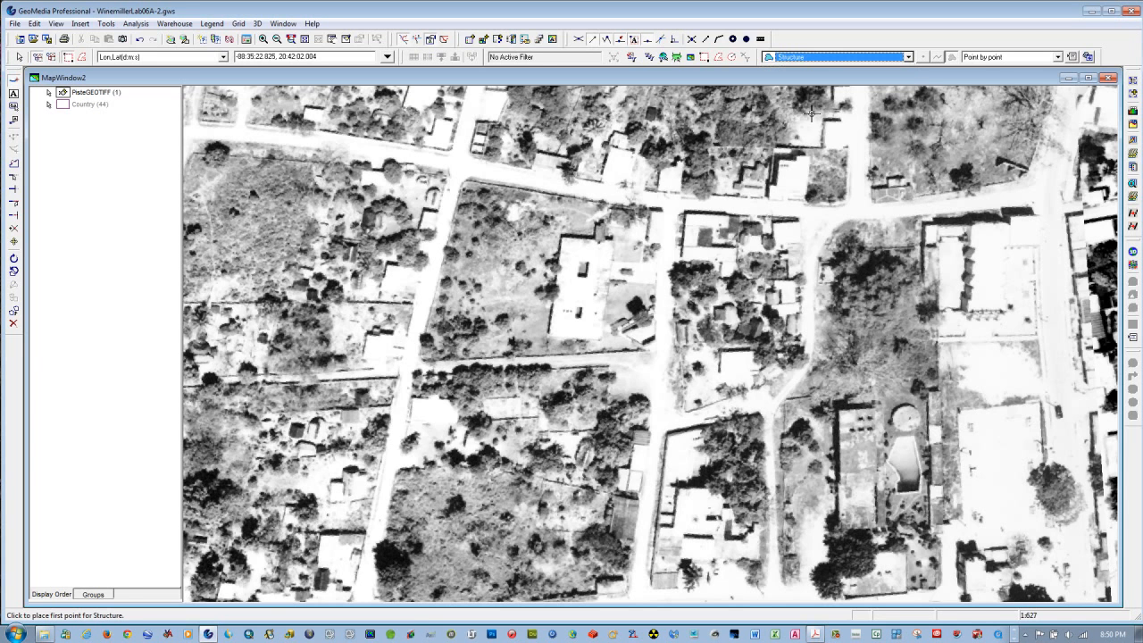
Digitize the four-corner outer boundary of the large white building with two courtyards, west of the town plaza
click(564, 235)
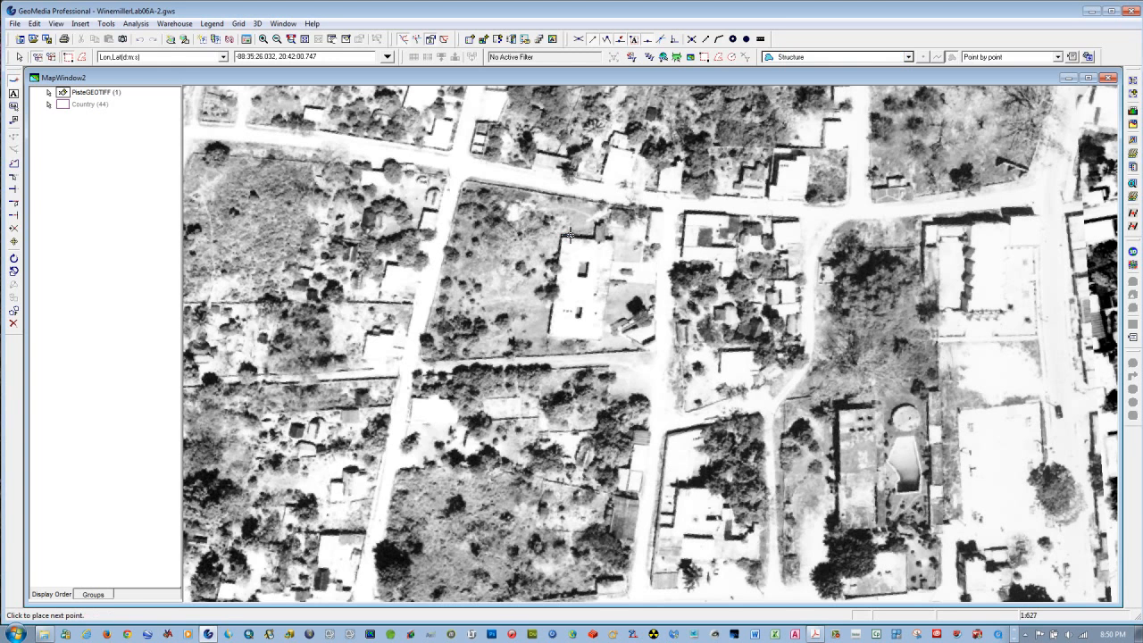
click(611, 238)
click(599, 338)
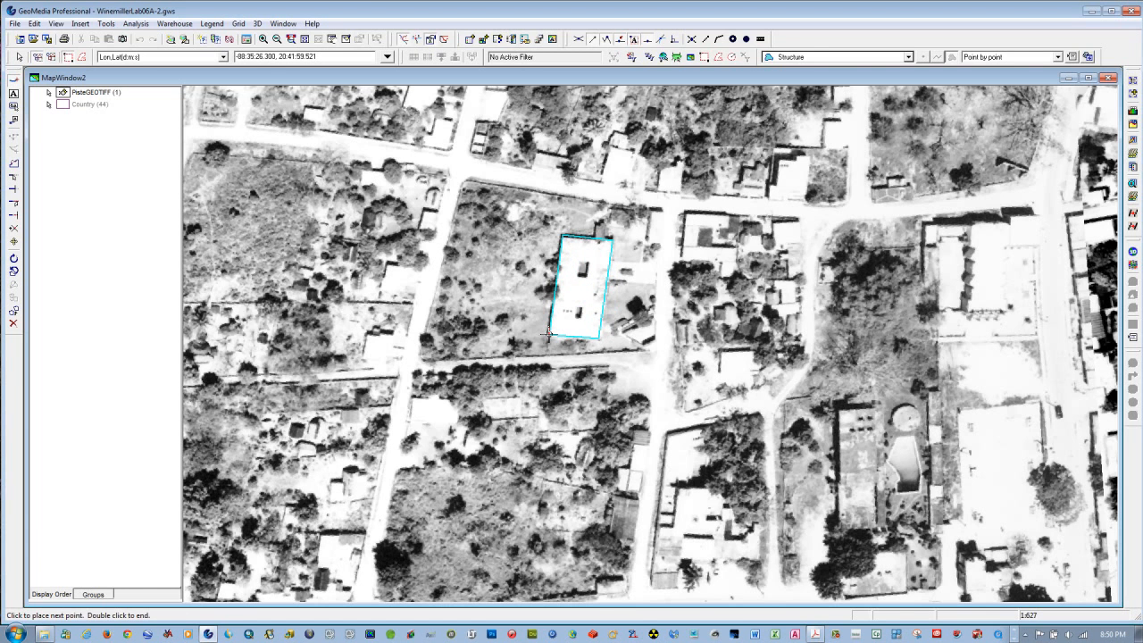
double_click(549, 332)
Digitize the building's northern courtyard as a four-corner hole inside the outer boundary
click(580, 260)
click(581, 273)
click(587, 274)
double_click(589, 260)
Digitize the building's southern courtyard as a four-corner hole, end the feature and accept its Structure attributes
click(263, 39)
drag(539, 229, 640, 353)
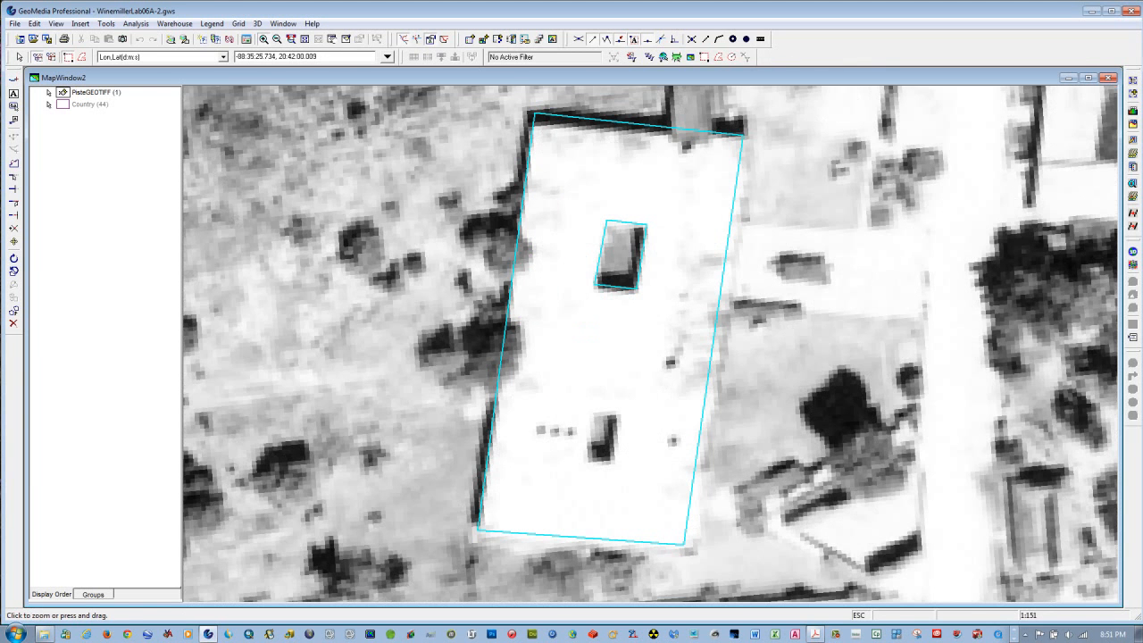
key(Escape)
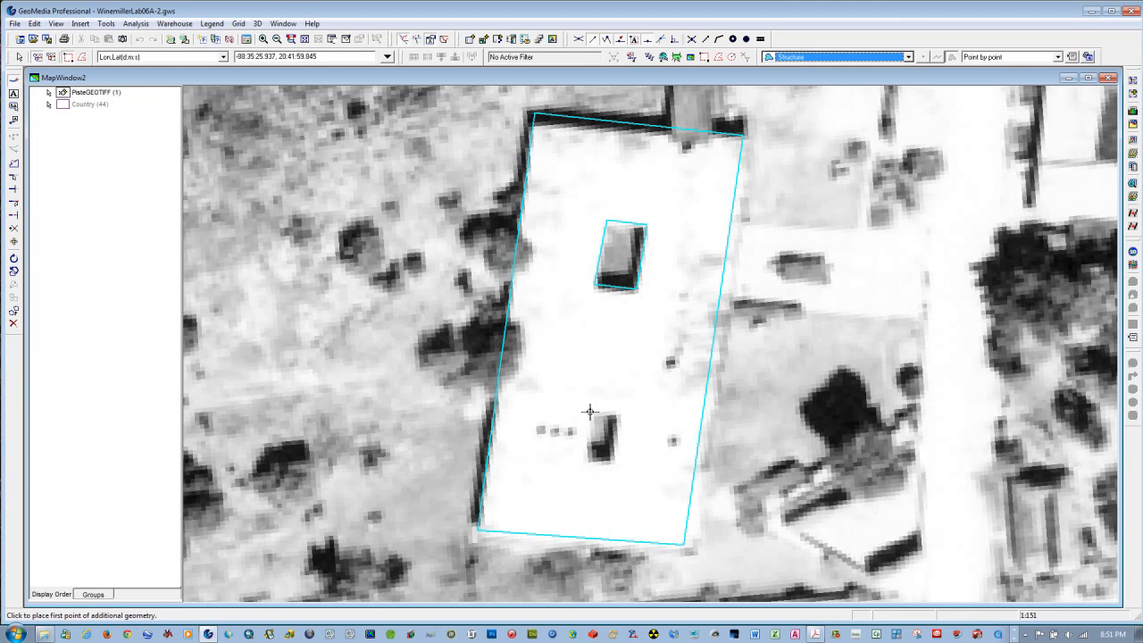
click(591, 412)
click(616, 413)
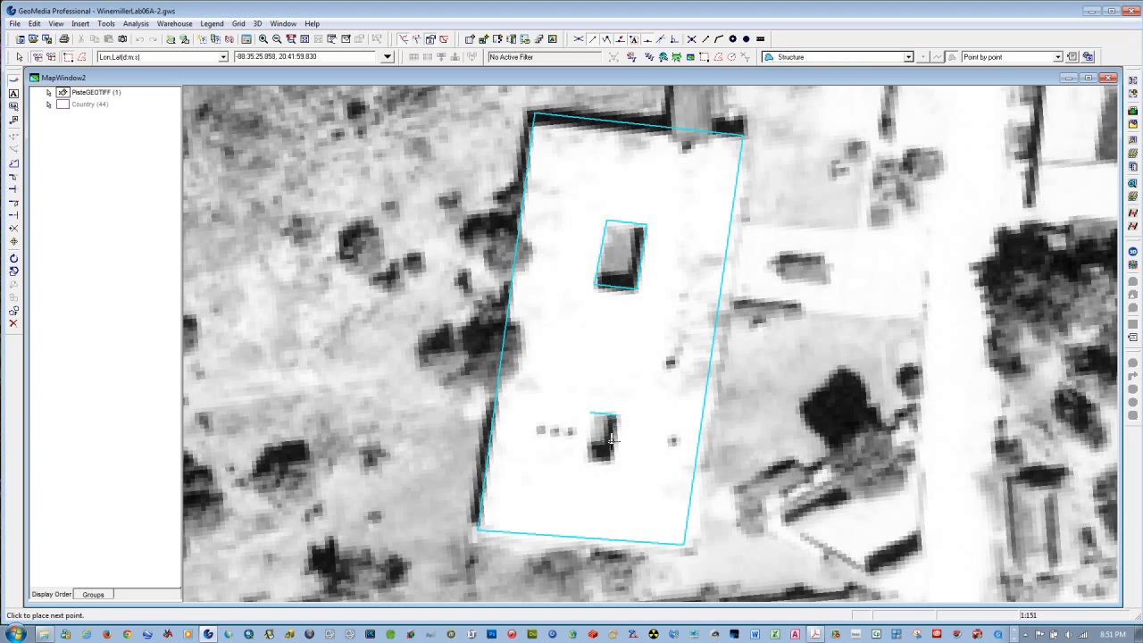
click(610, 460)
right_click(584, 457)
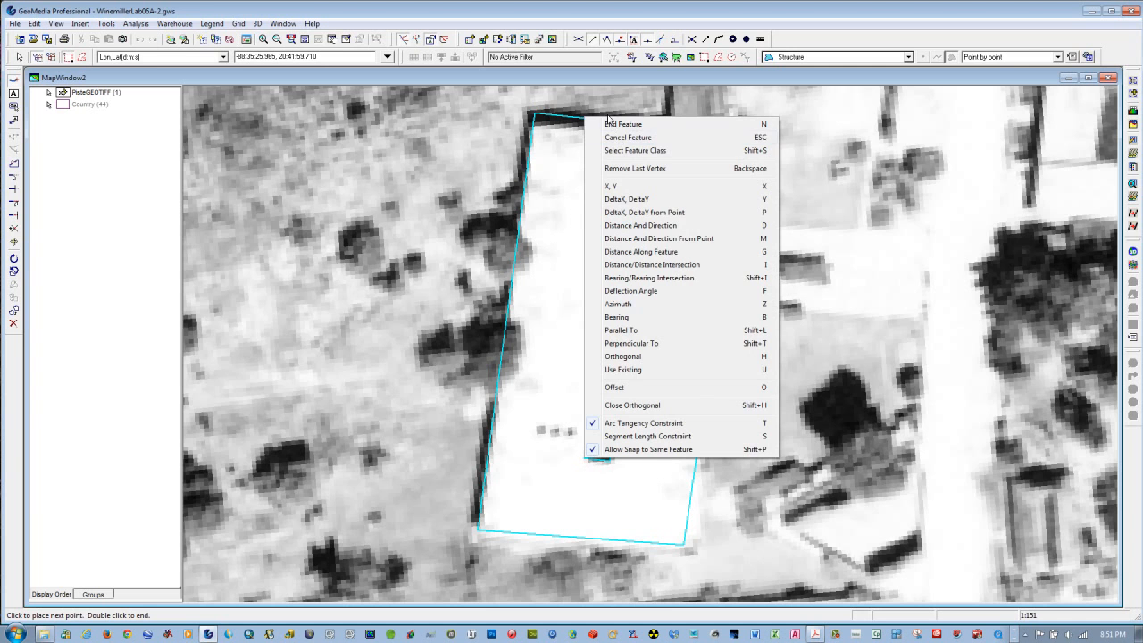
click(614, 123)
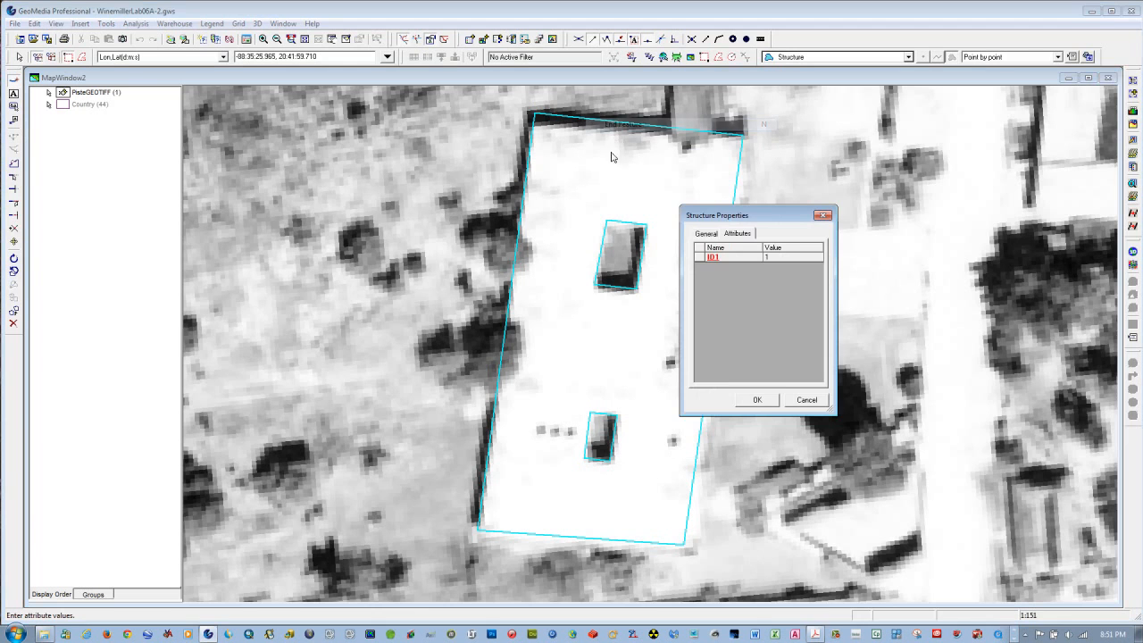
click(758, 400)
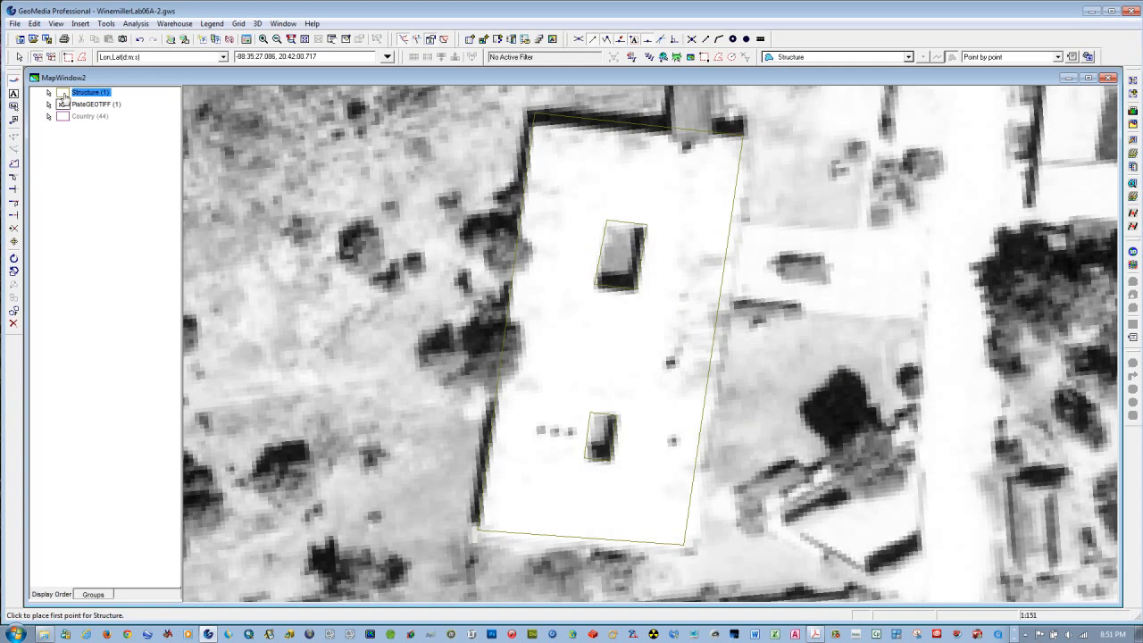
Style the Structure legend entry with fill enabled, using dark red for both the boundary and the fill
double_click(64, 94)
click(626, 271)
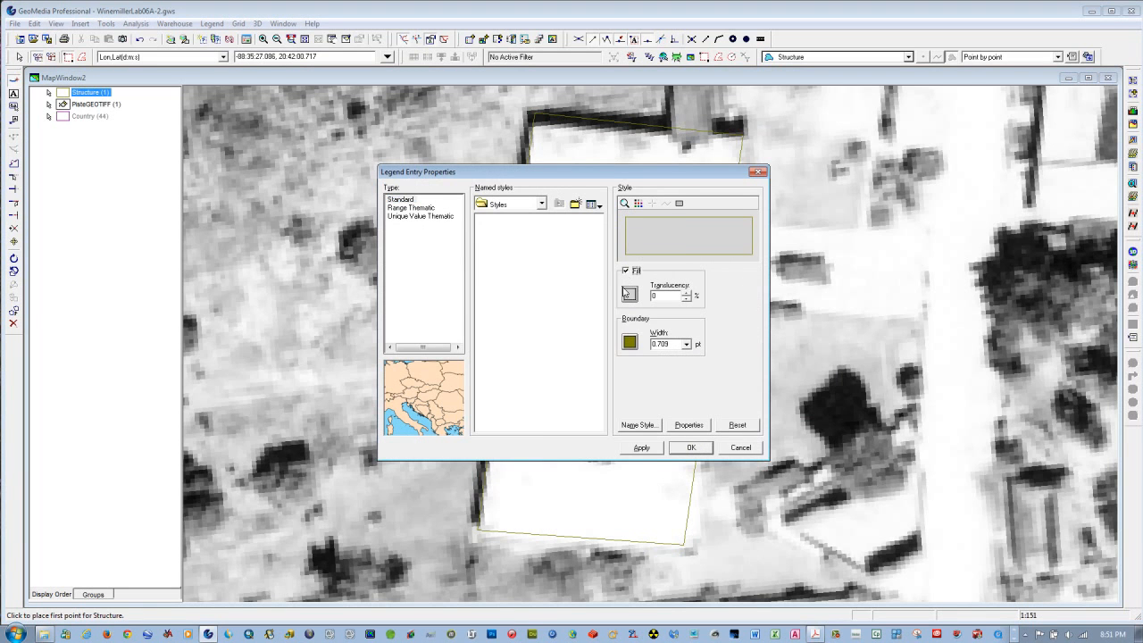
click(631, 343)
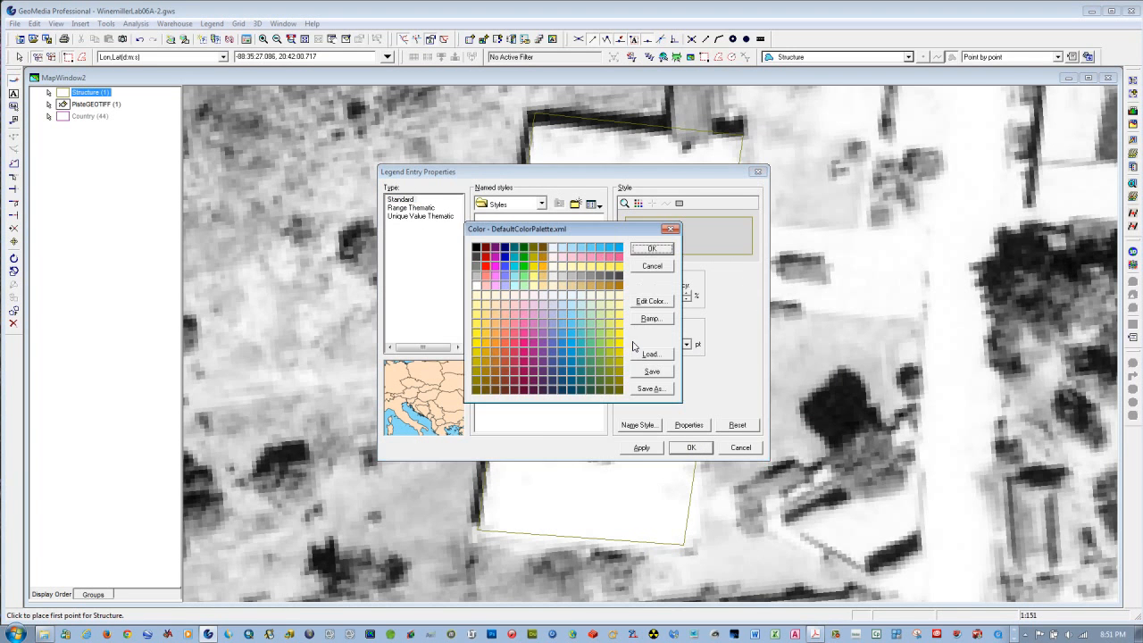
click(486, 257)
click(652, 249)
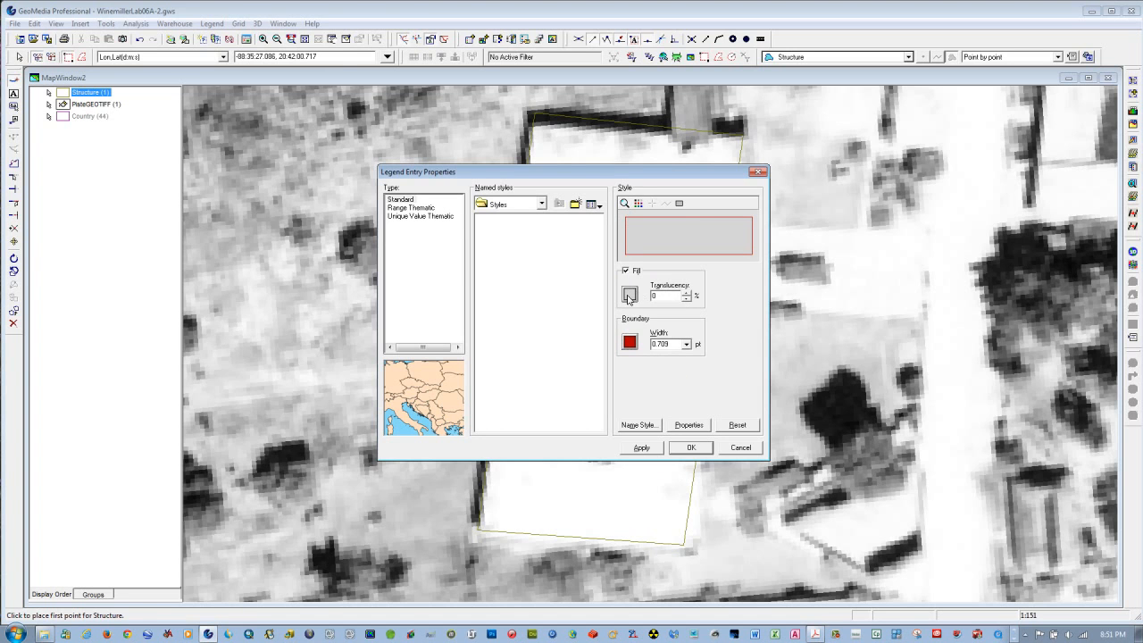
click(630, 296)
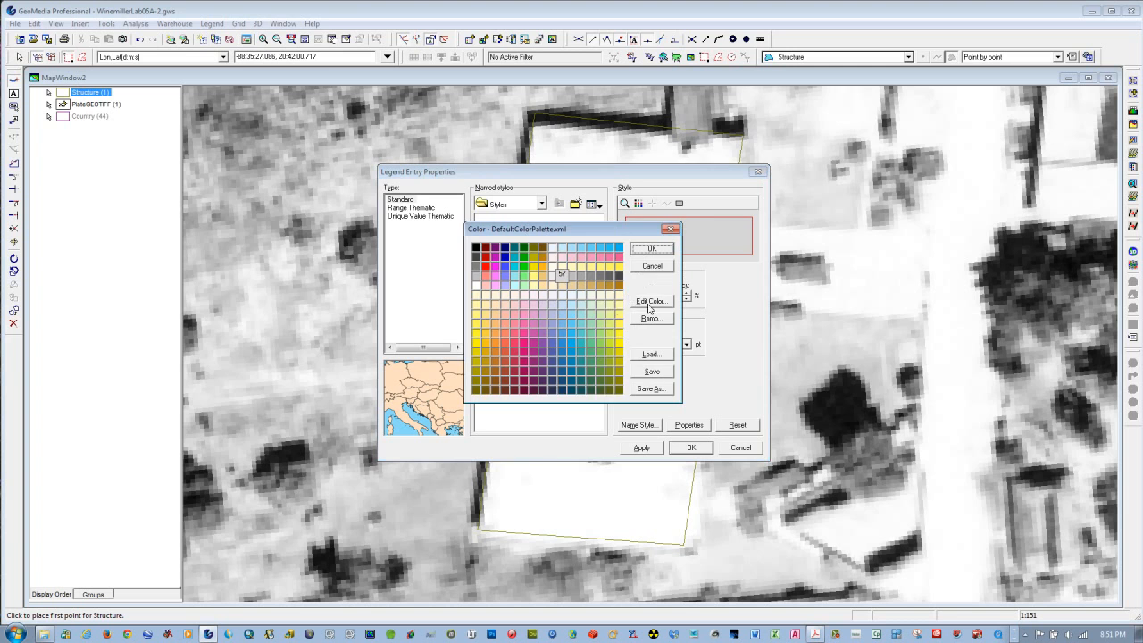
click(486, 259)
click(651, 248)
click(643, 448)
click(691, 448)
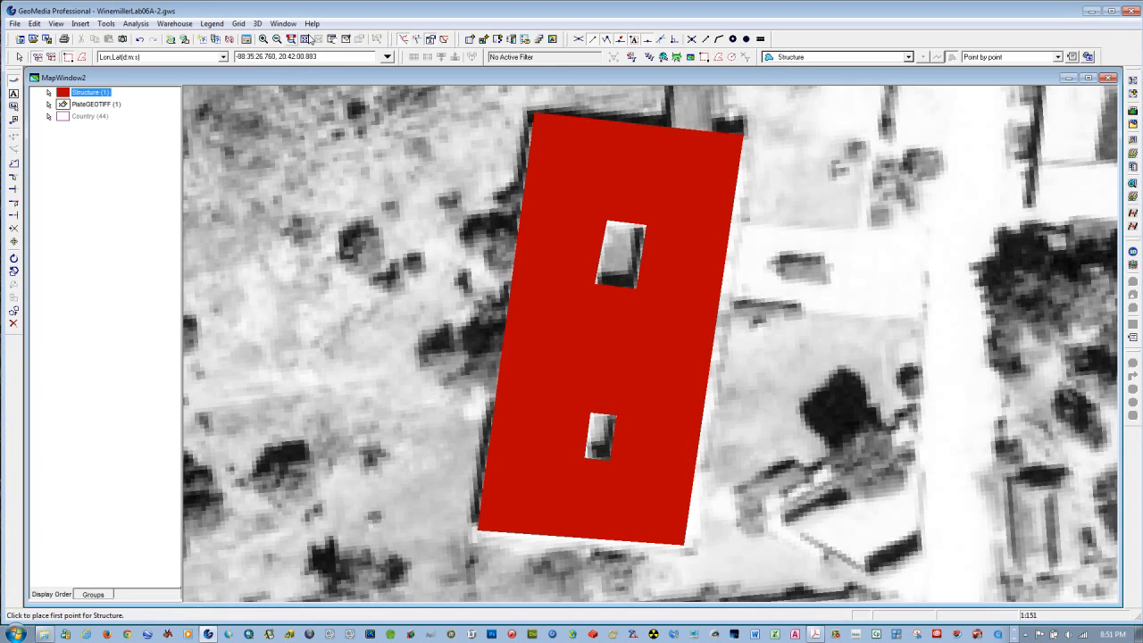
Start inserting features with the Piste connection's Round_Structure feature class as the target and Place by circle as the placement method
click(272, 39)
click(670, 302)
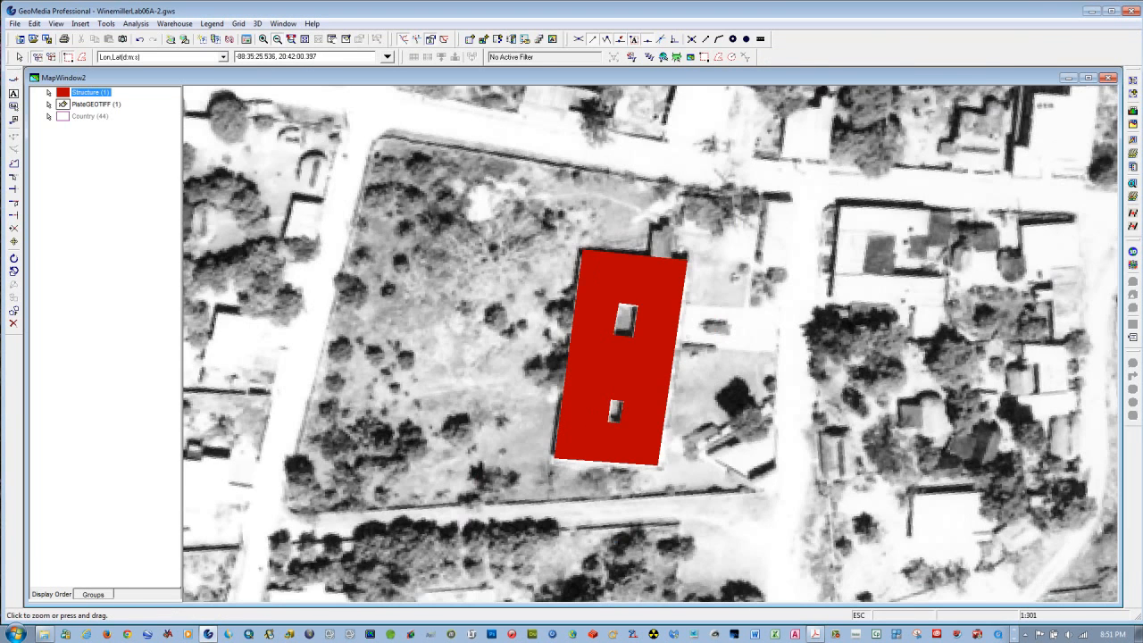
click(701, 322)
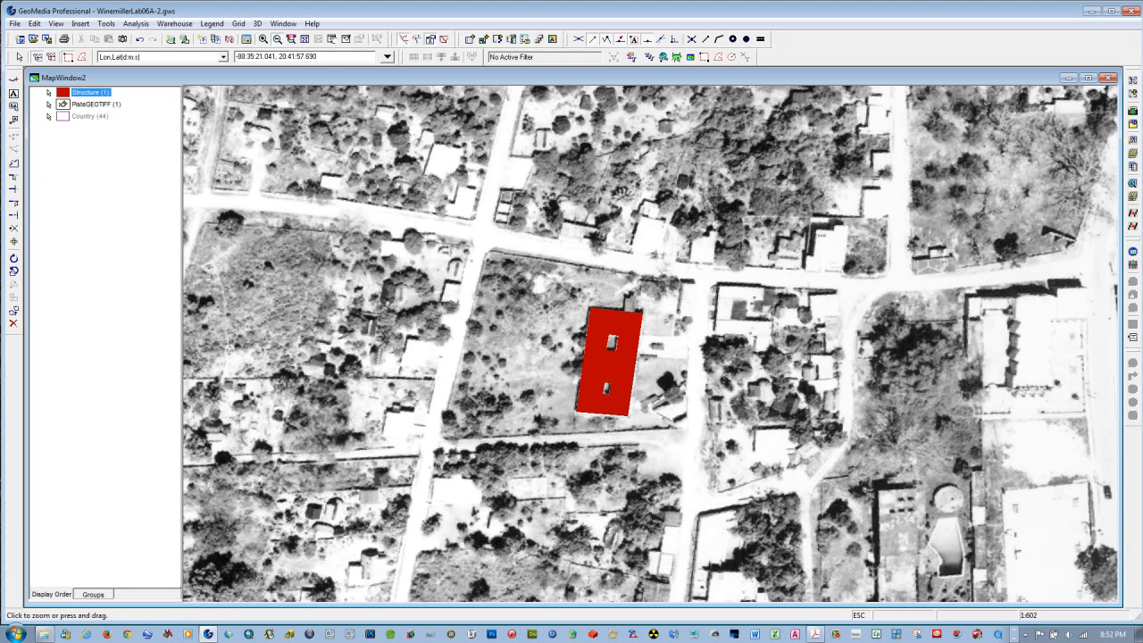
click(83, 24)
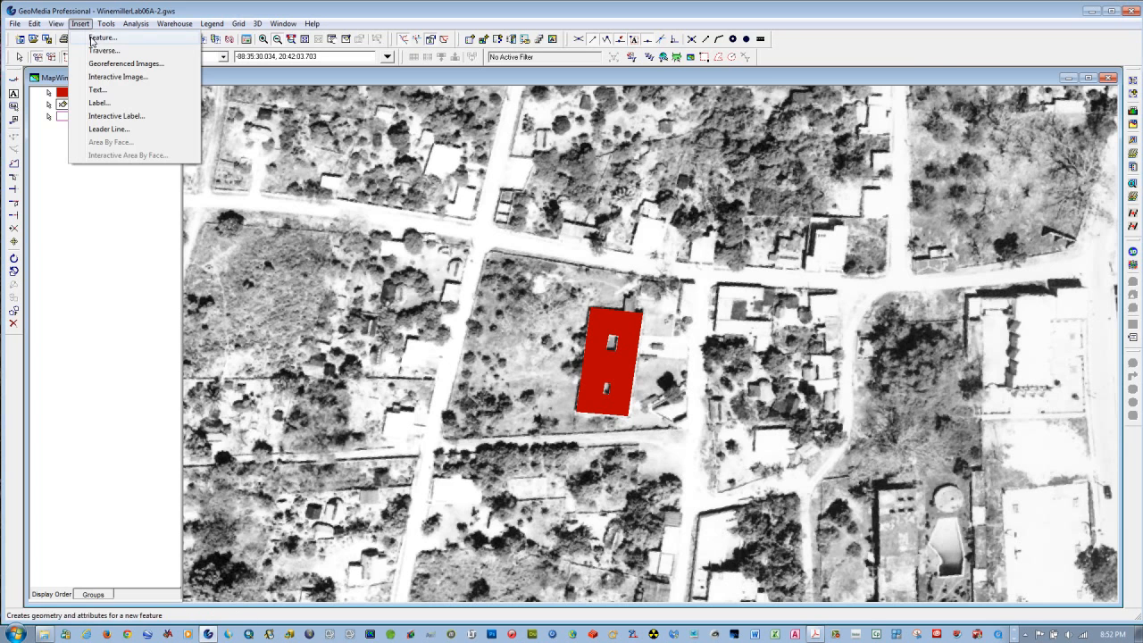
click(94, 39)
click(908, 57)
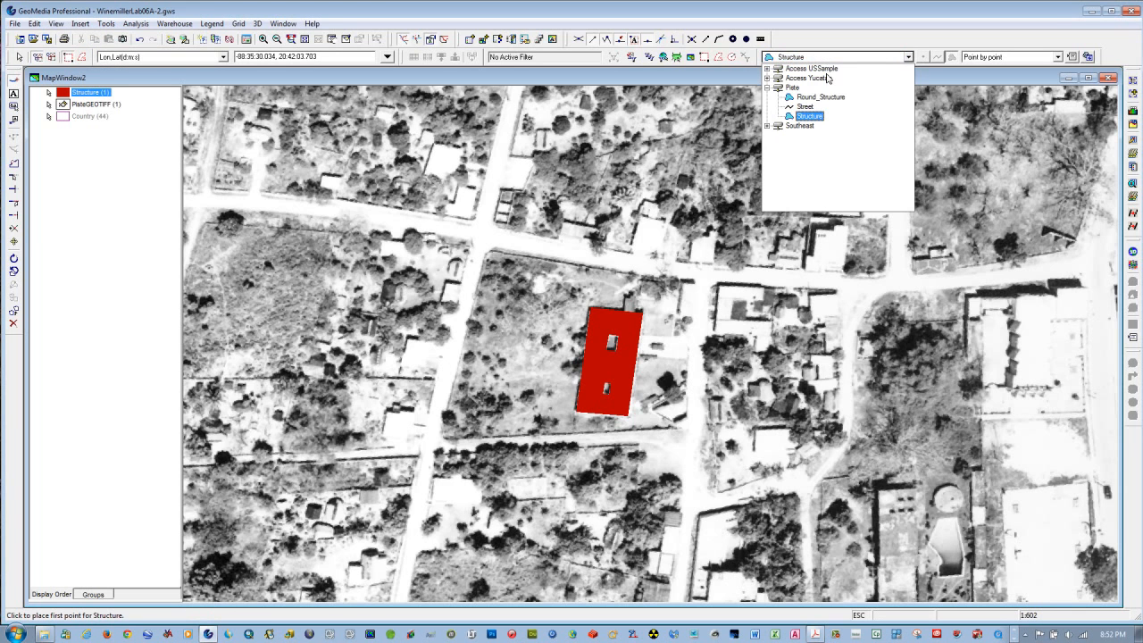
click(820, 97)
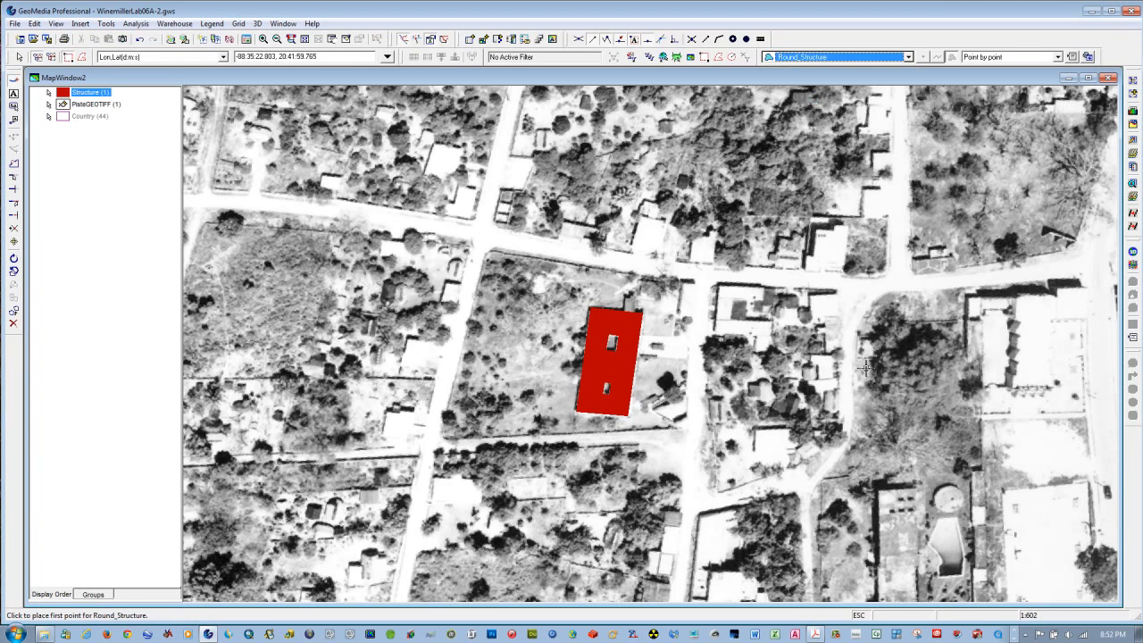
click(1058, 57)
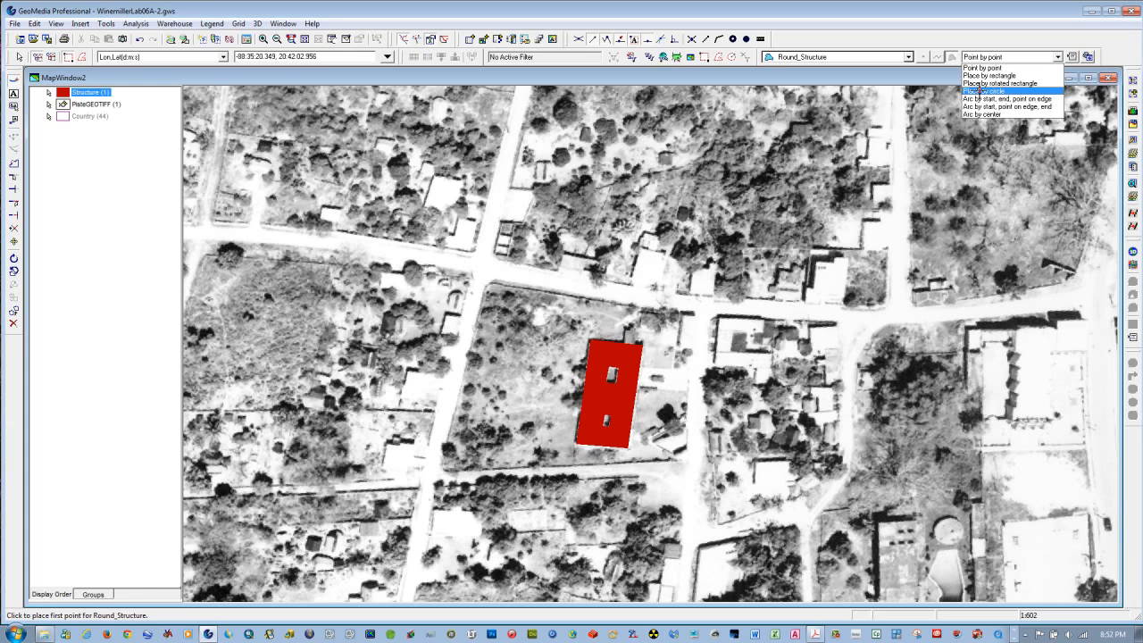
click(980, 92)
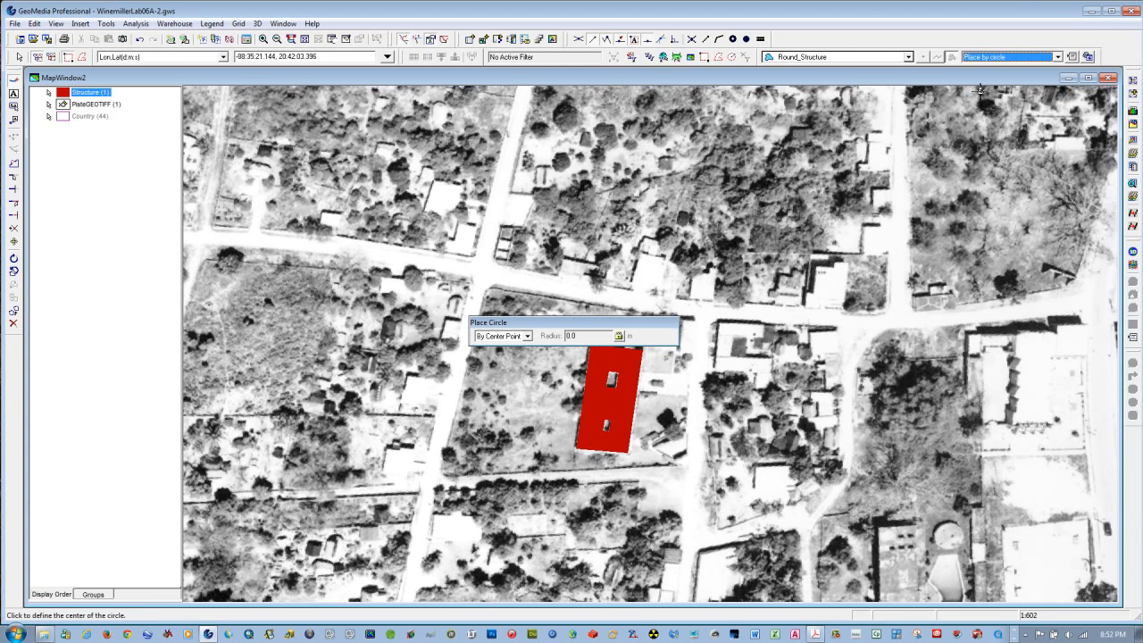
click(948, 531)
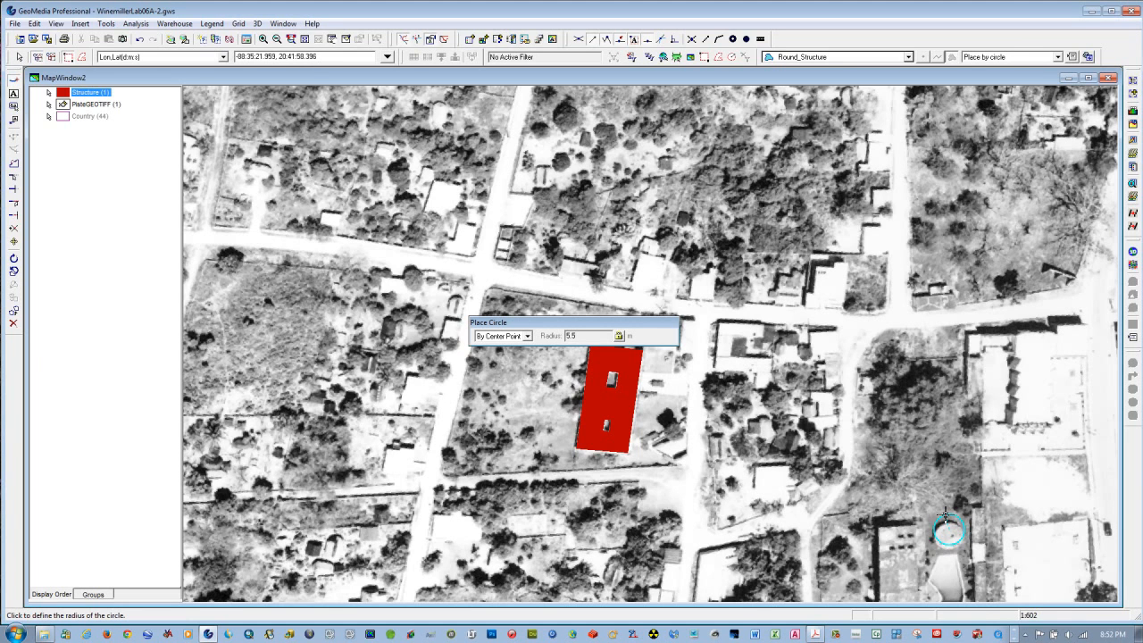
right_click(945, 517)
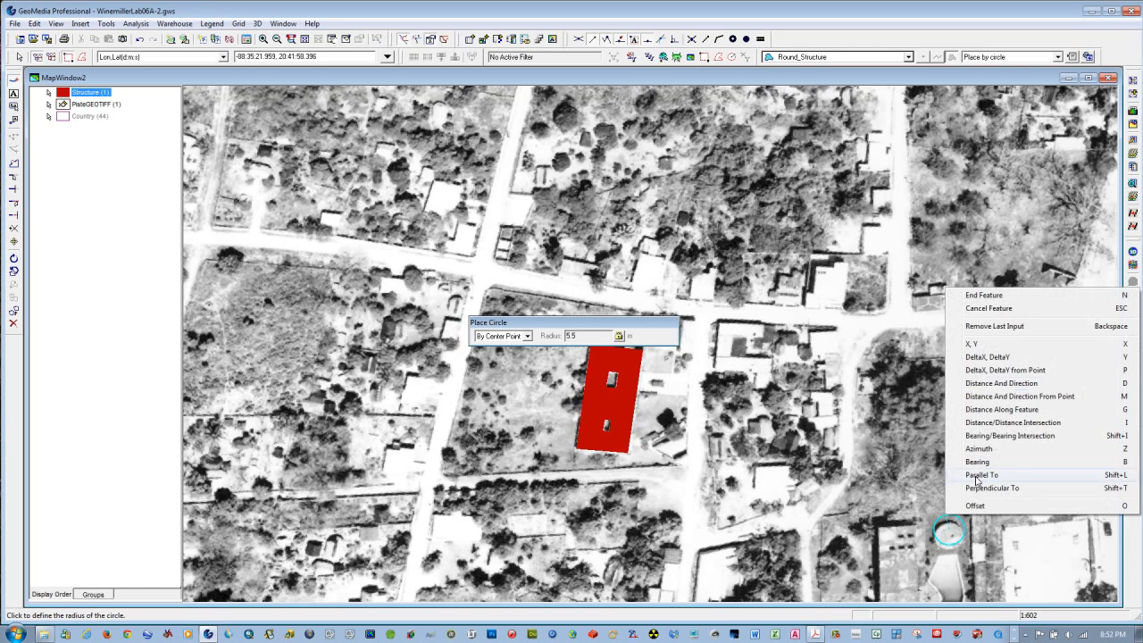
click(983, 309)
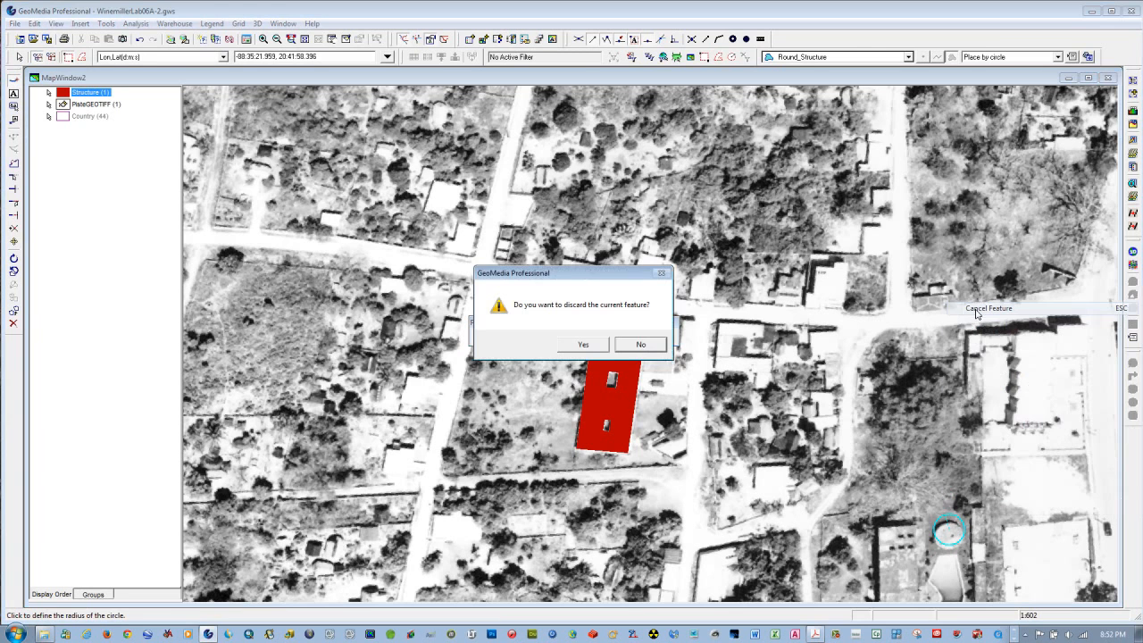
click(595, 346)
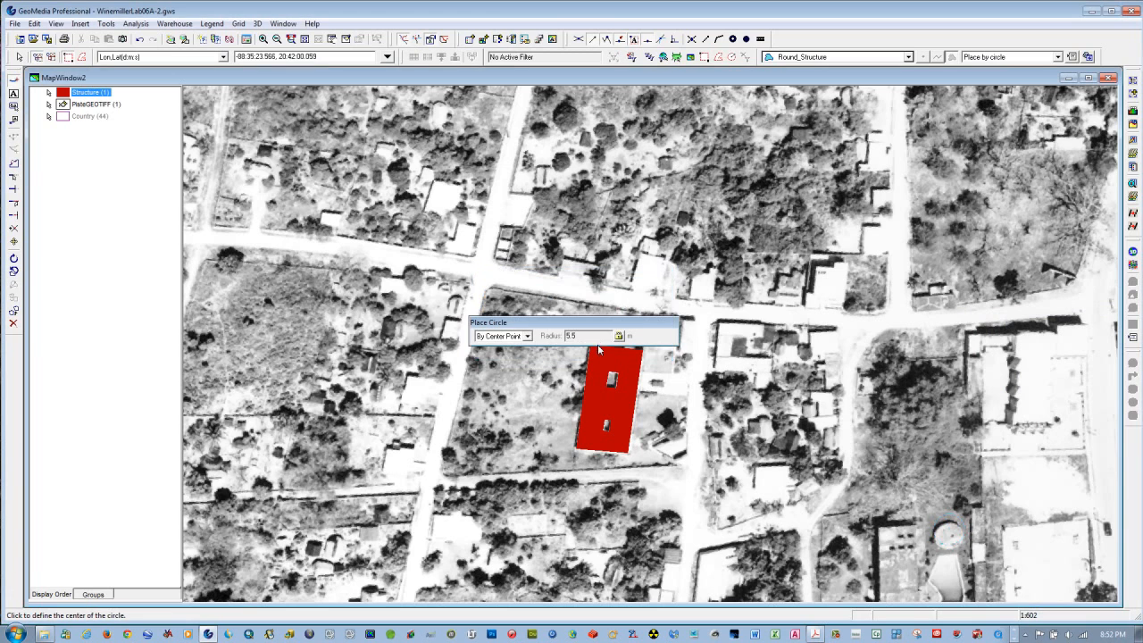
Digitize the round structure southeast of the red building as a circle of about 5.3 m radius and accept its Round_Structure attributes
click(950, 536)
click(944, 523)
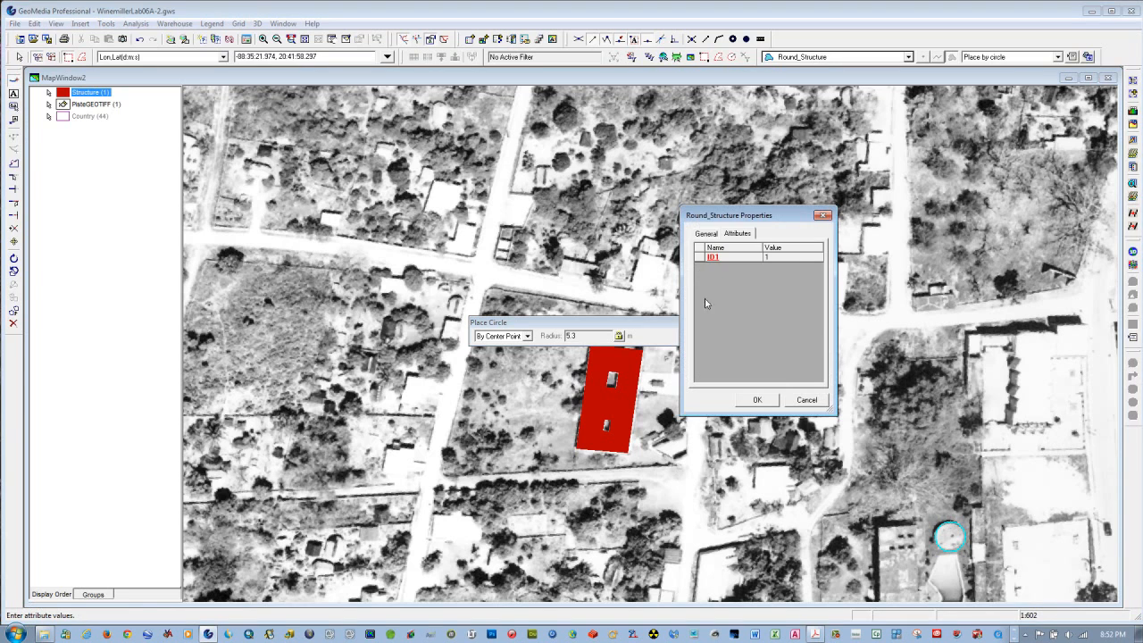
click(758, 399)
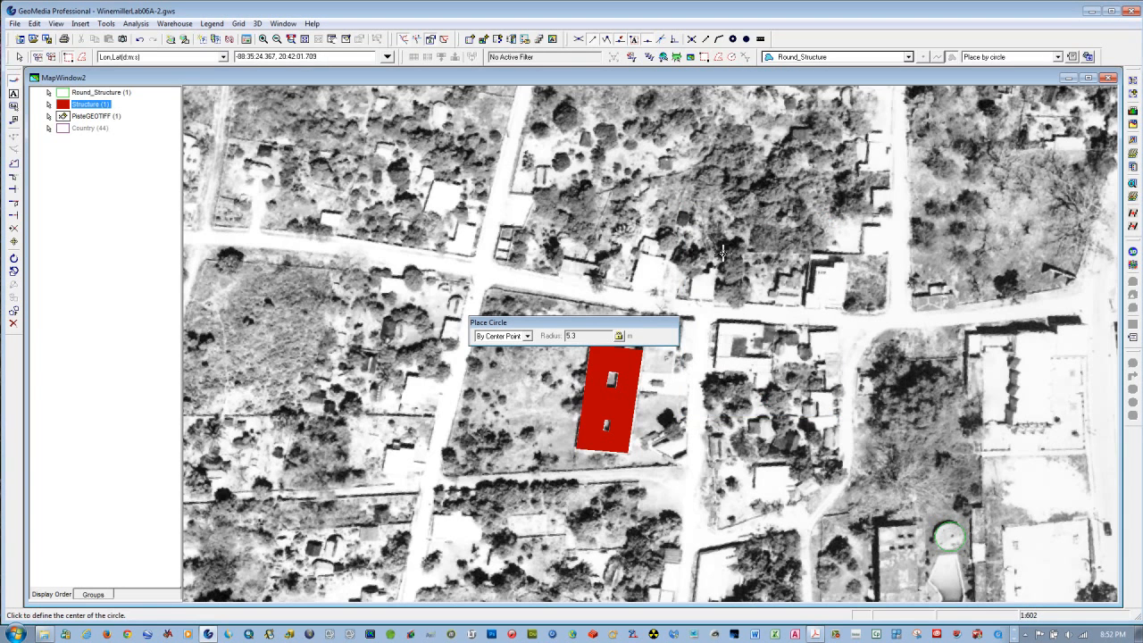
Style the Round_Structure legend entry with a dark blue boundary and an enabled orange-brown fill
double_click(65, 94)
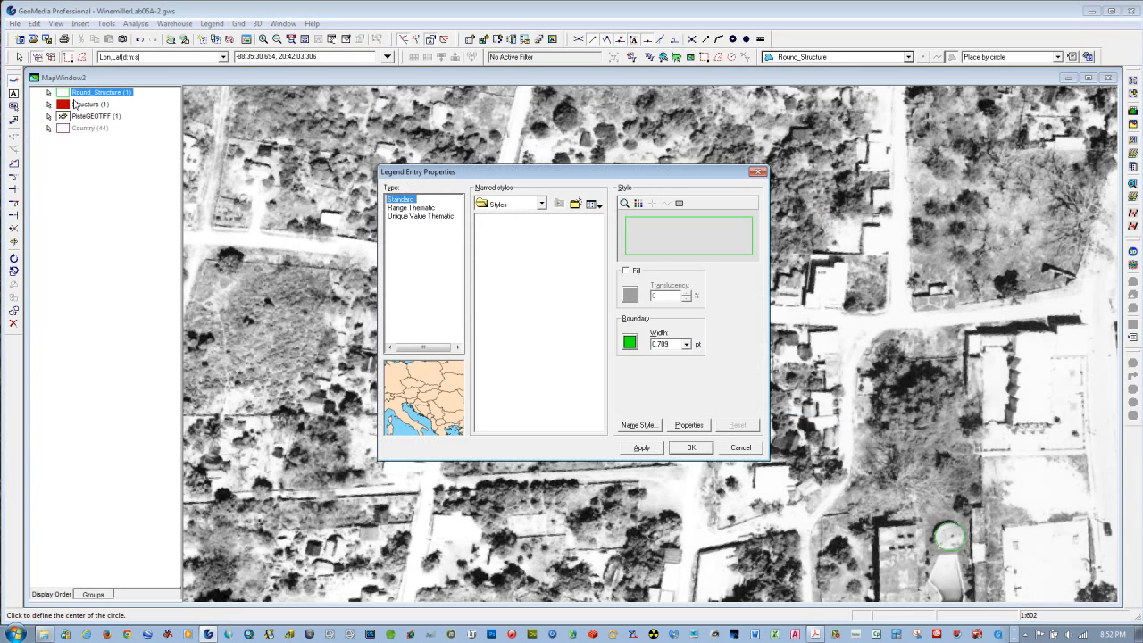
click(631, 343)
click(505, 256)
click(664, 253)
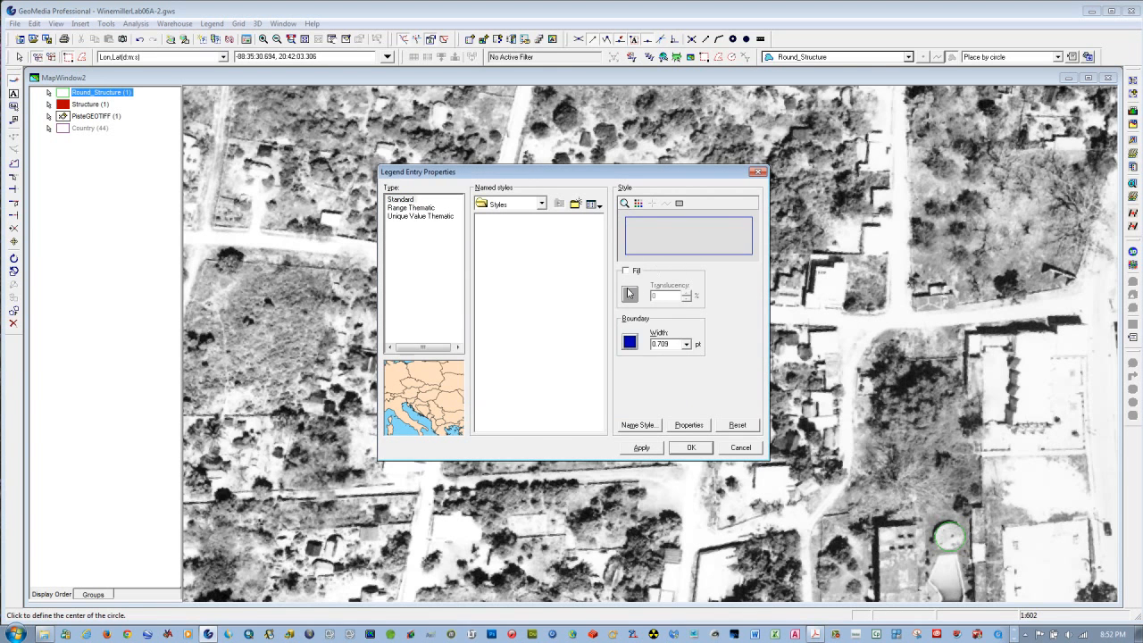
click(626, 271)
click(633, 298)
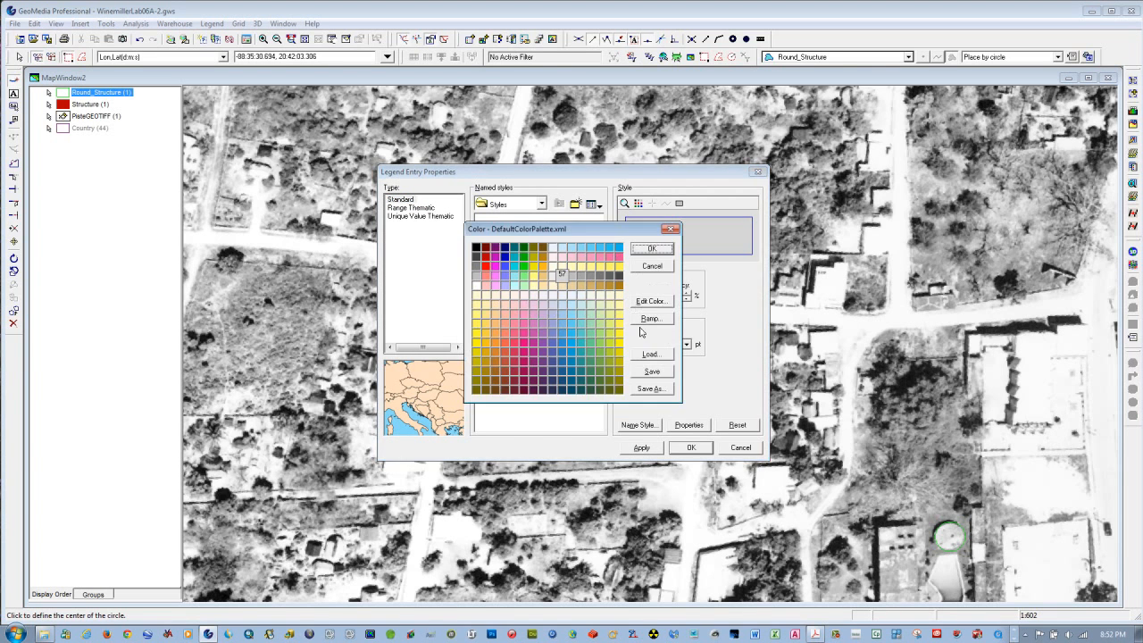
click(545, 258)
click(644, 251)
click(643, 447)
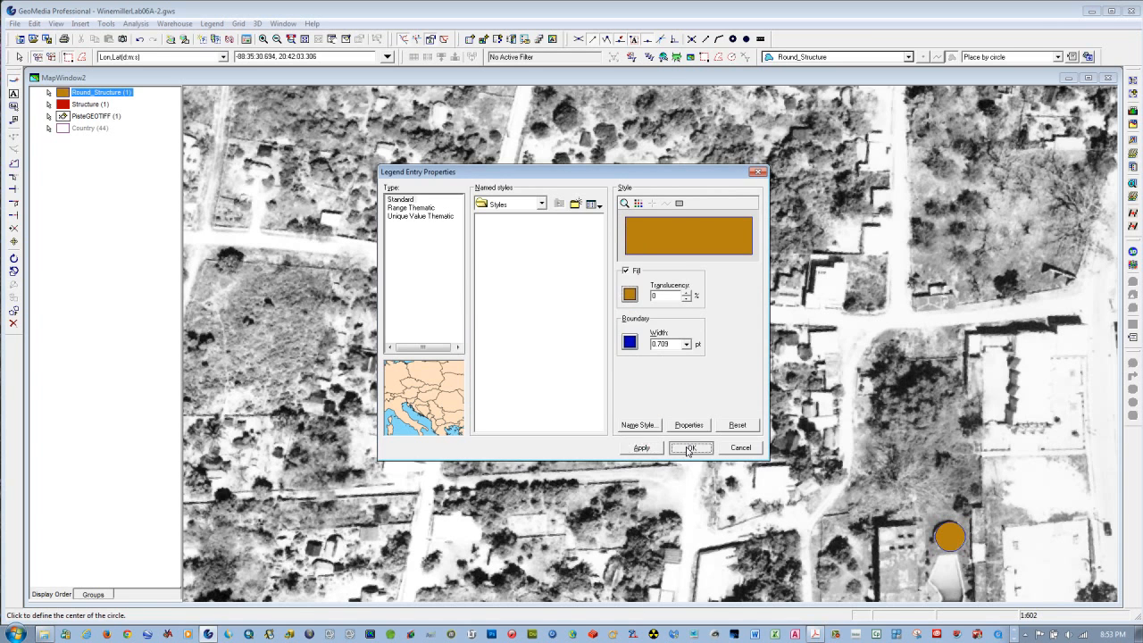
click(689, 448)
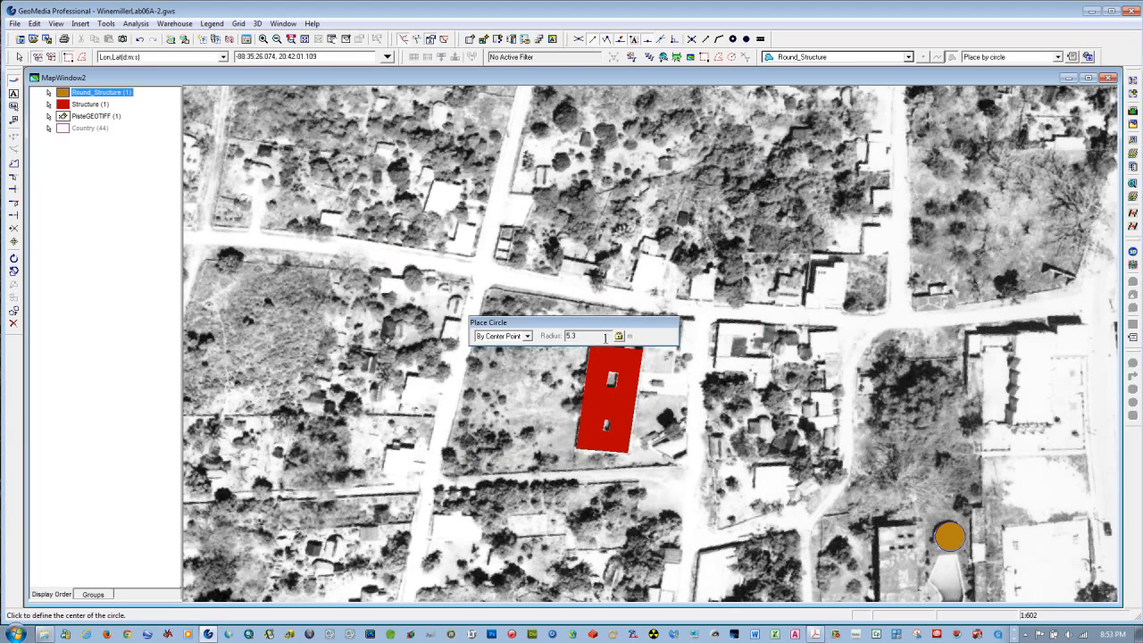
Move the Place Circle box clear of the red building and end circle placement
drag(570, 331, 504, 259)
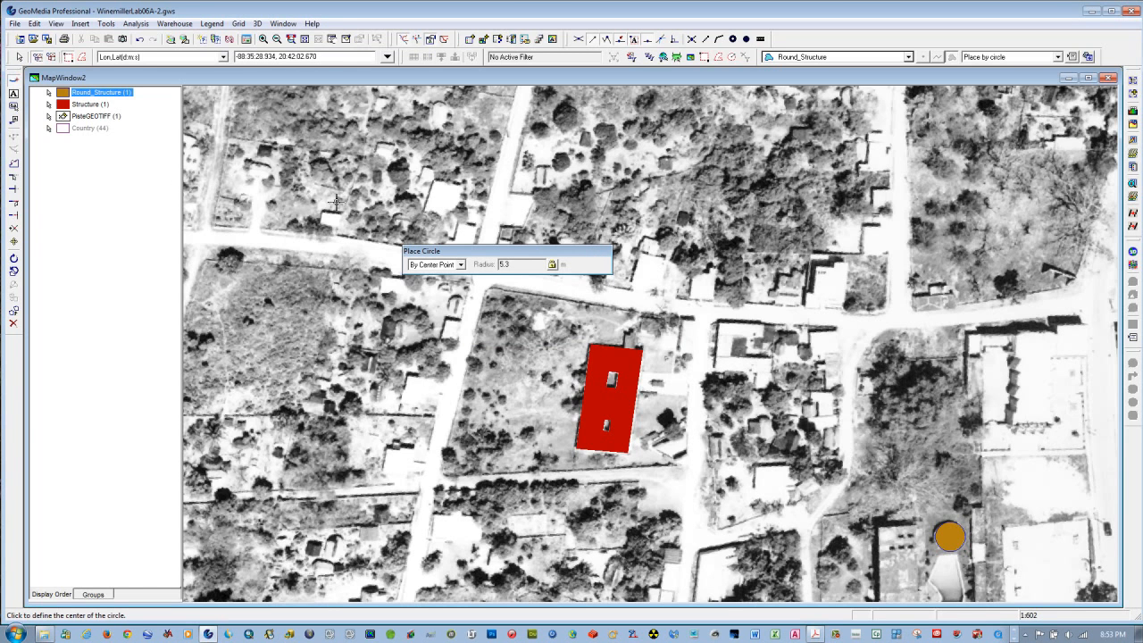
drag(485, 255, 483, 253)
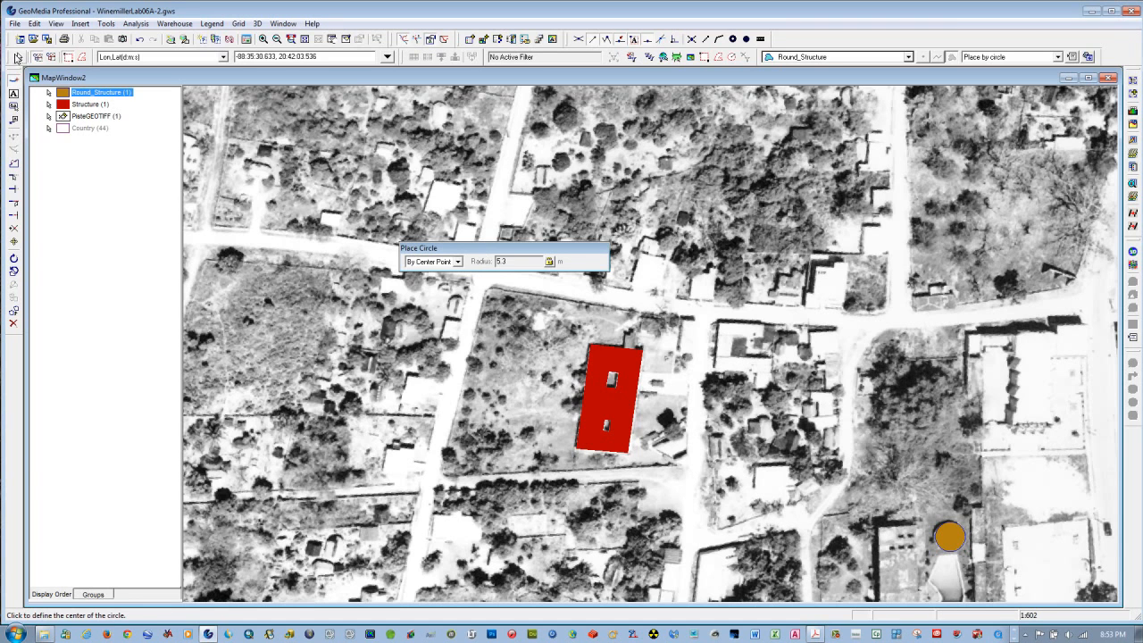
click(19, 57)
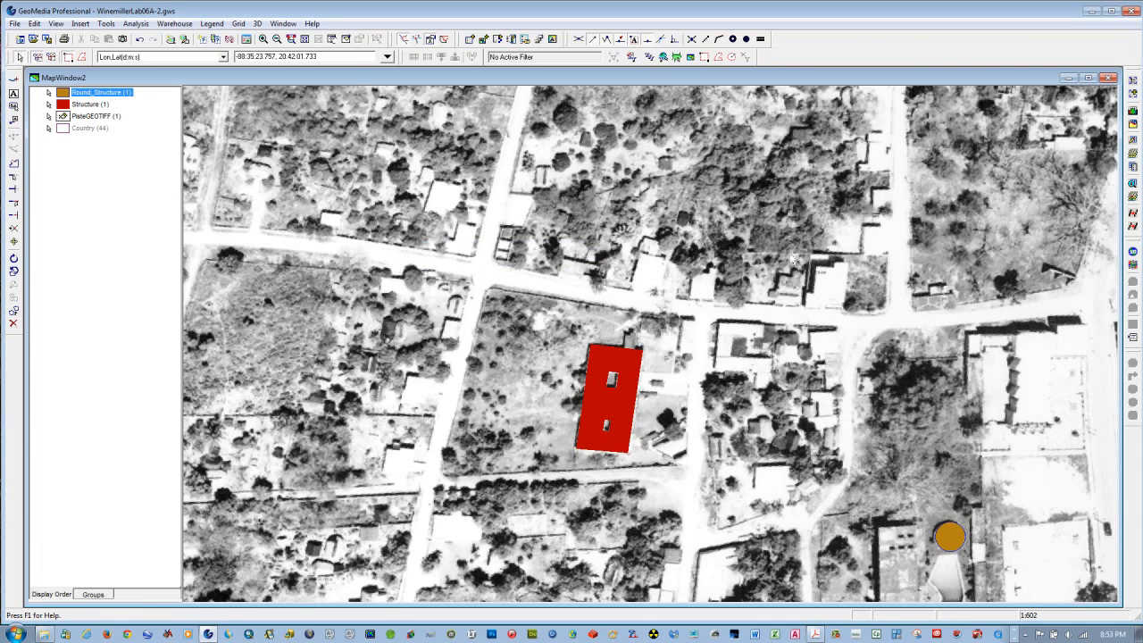
Start inserting features over the wider street grid, with the Piste connection's Street feature class as the target
click(275, 39)
click(730, 376)
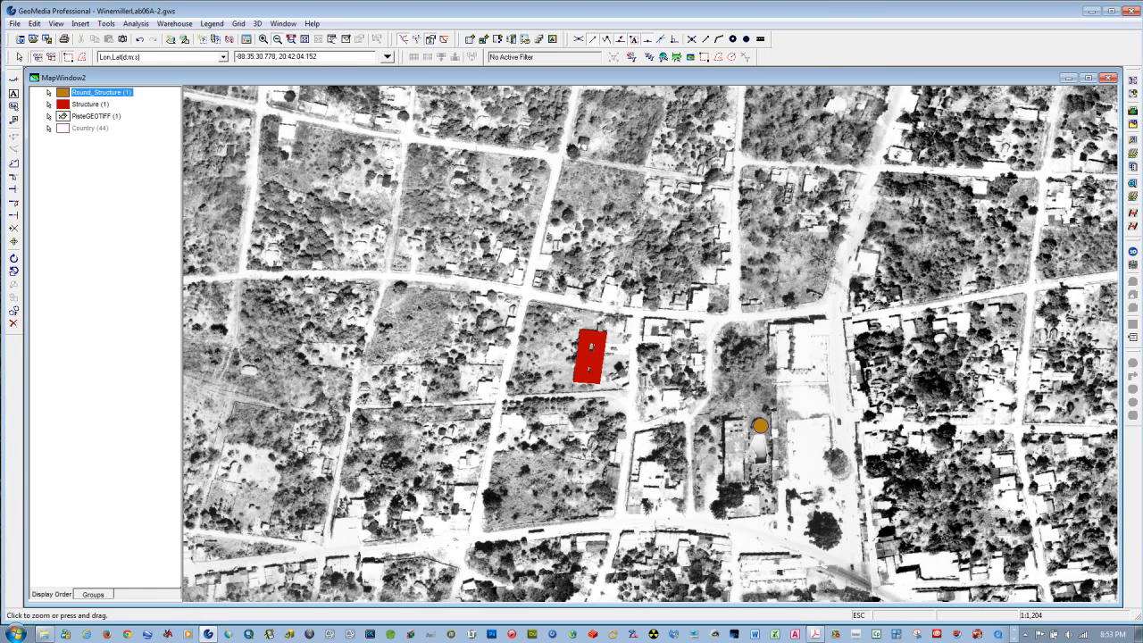
key(Escape)
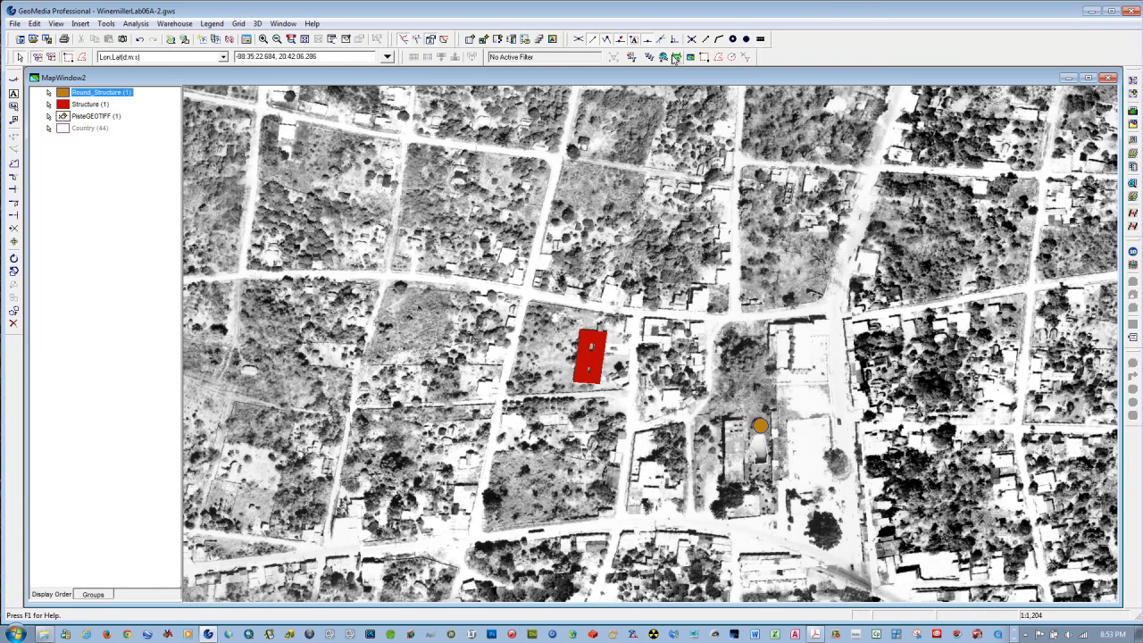
click(79, 23)
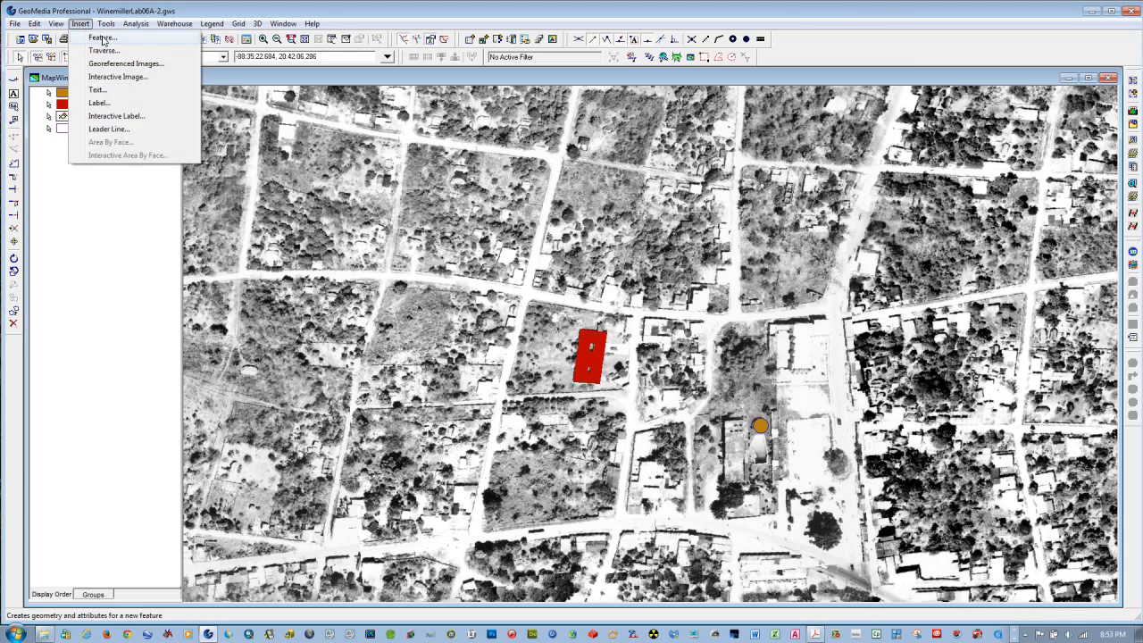
click(89, 37)
click(908, 56)
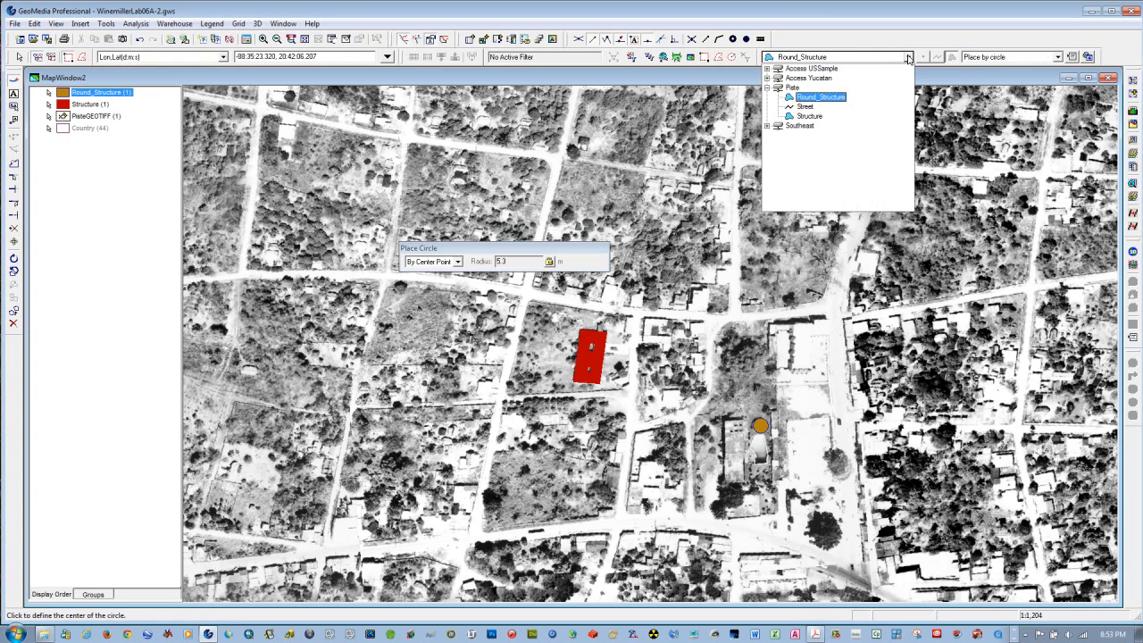
click(806, 107)
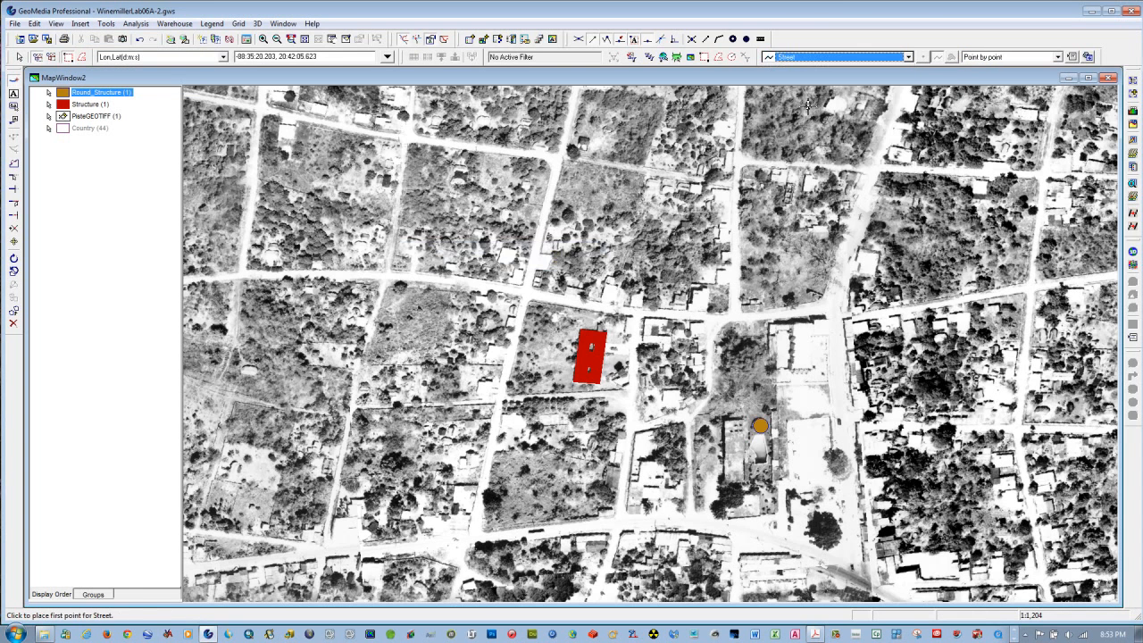
Digitize a Street line point by point around the block northwest of the red building, end the feature and accept its attributes
click(393, 272)
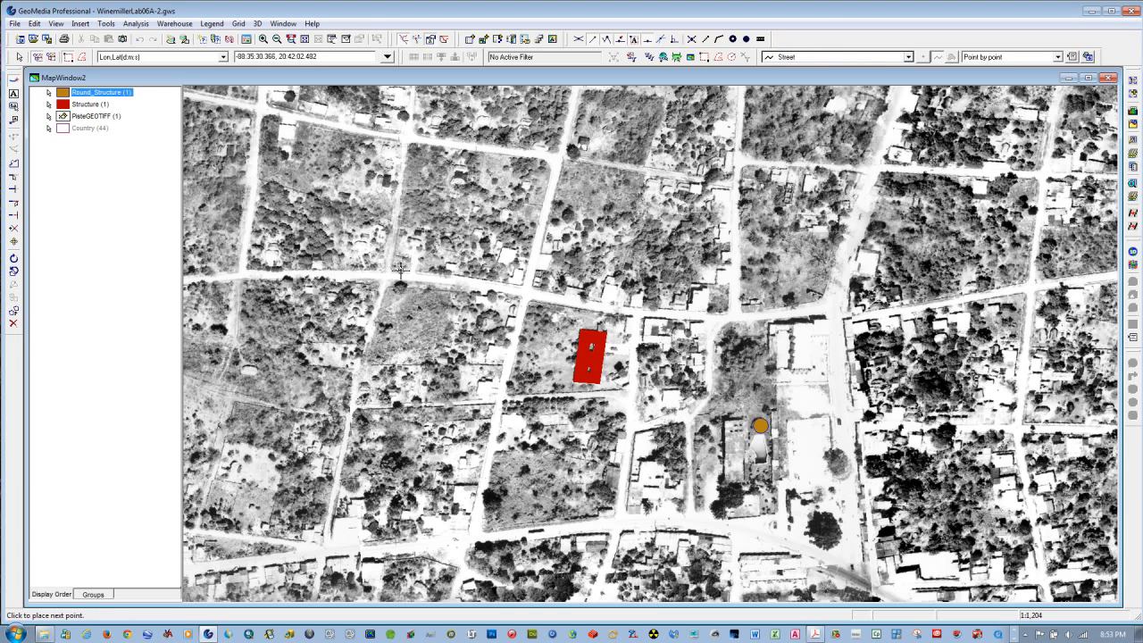
click(446, 276)
click(523, 288)
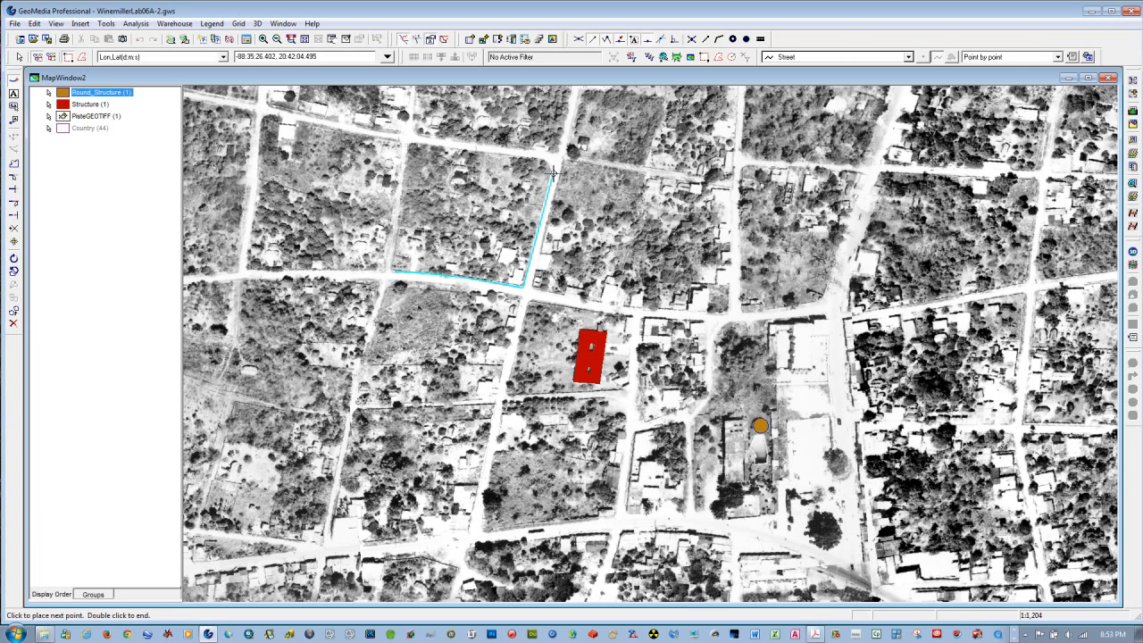
click(553, 170)
click(411, 143)
click(390, 270)
right_click(403, 277)
click(425, 282)
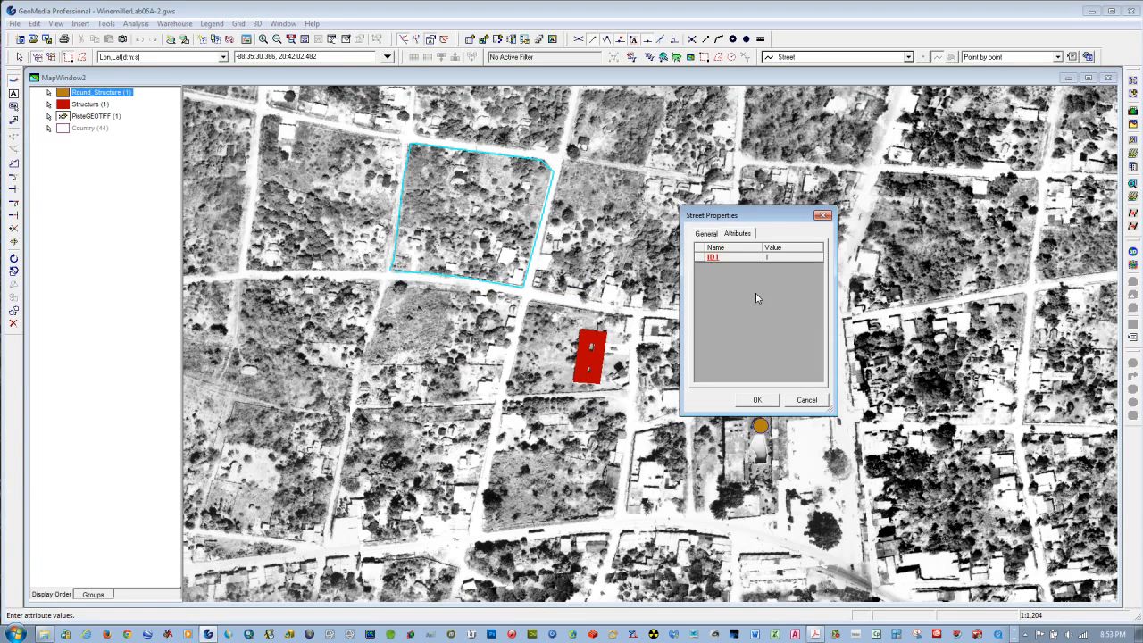
click(759, 403)
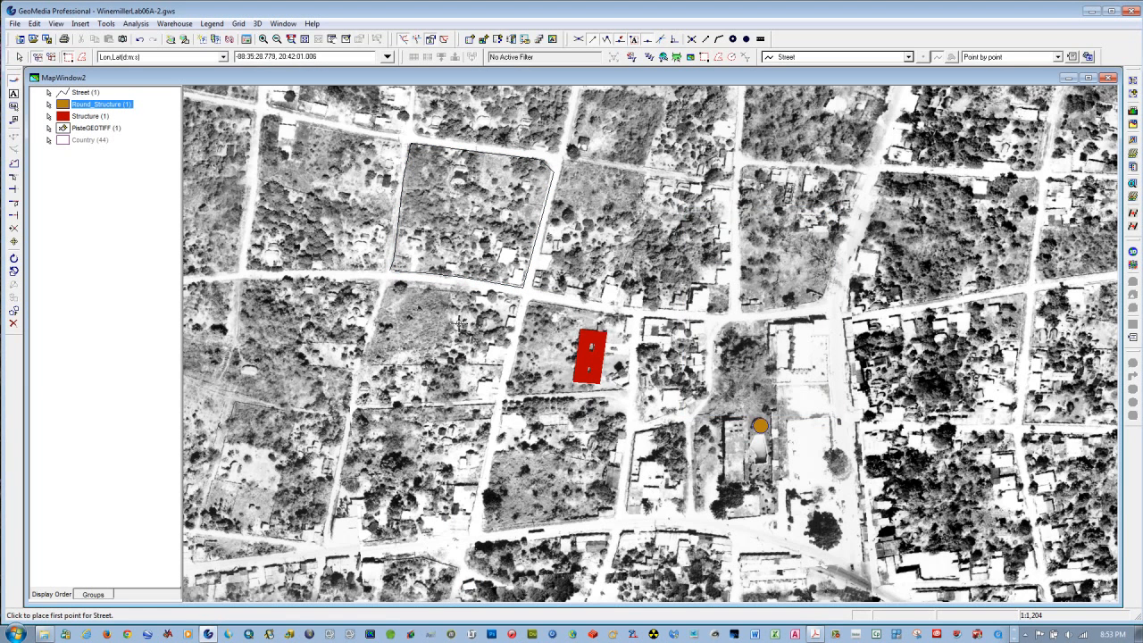
Insert an extra short Street feature at the southwest corner of the digitized block and accept its attributes
click(394, 271)
right_click(394, 270)
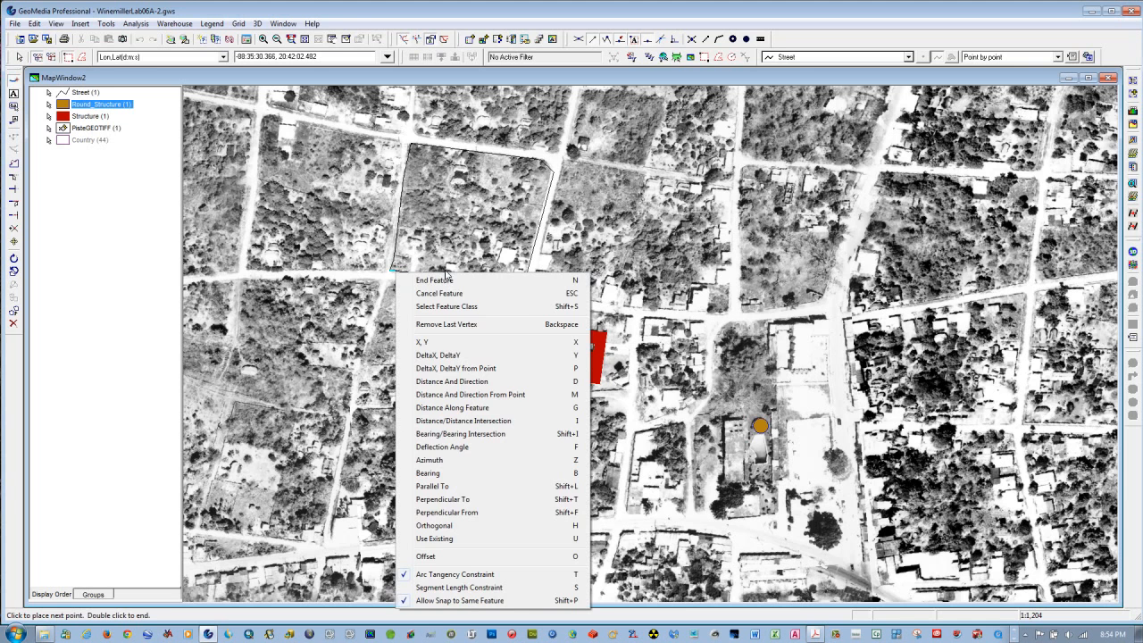
click(446, 275)
click(757, 399)
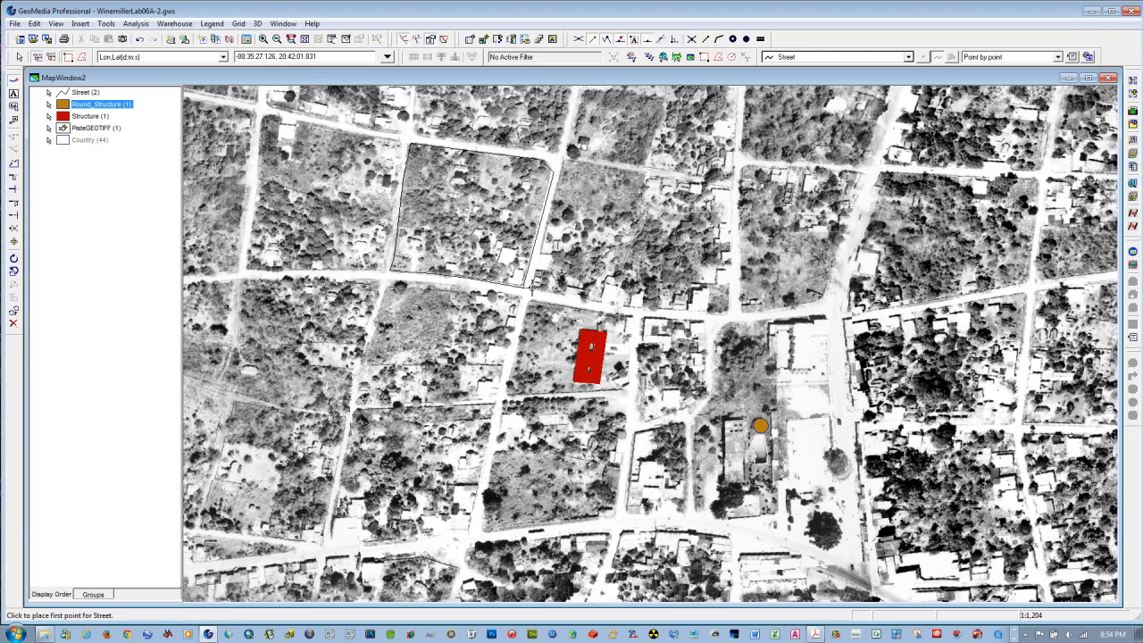
Digitize a Street line around the large block north of the red building, end the feature and accept its attributes
click(531, 286)
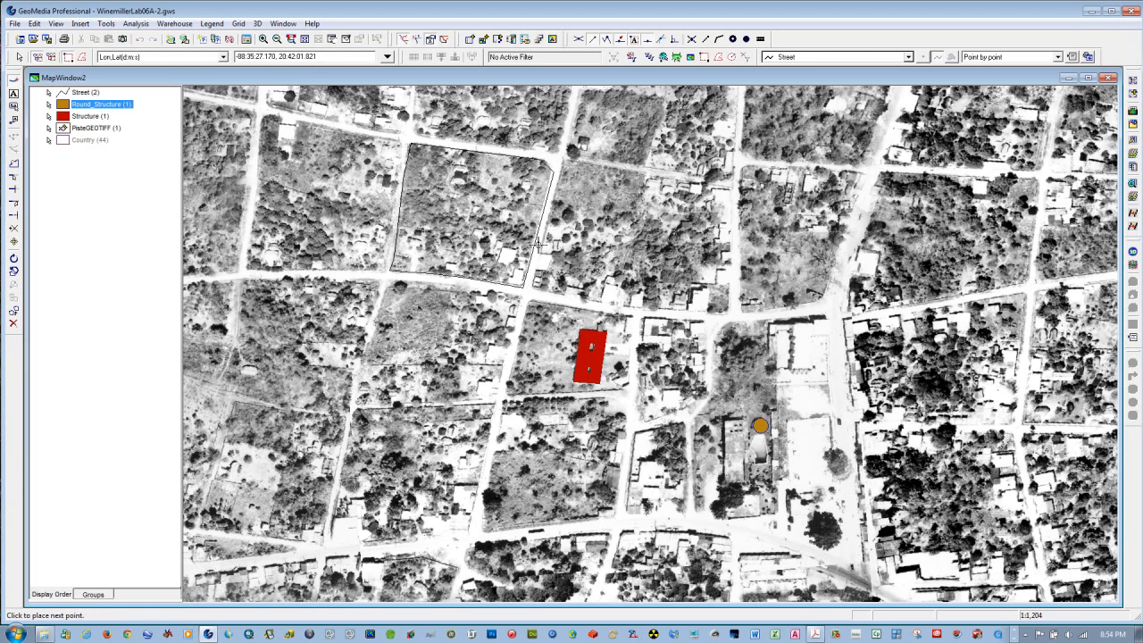
click(563, 159)
click(730, 186)
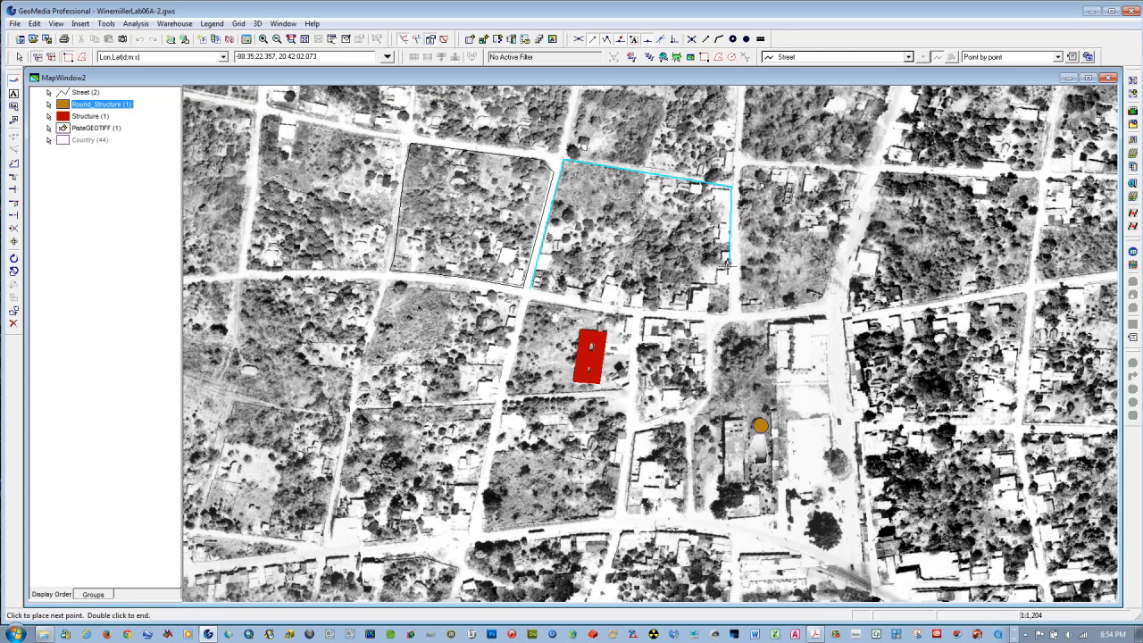
click(729, 313)
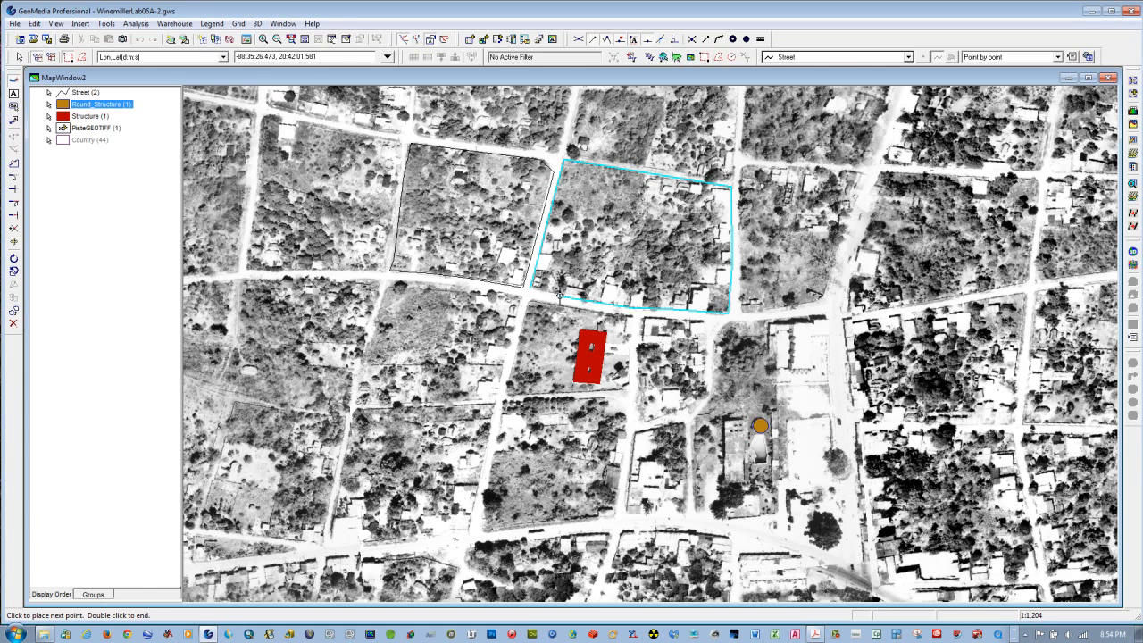
right_click(535, 292)
click(559, 294)
click(752, 401)
Digitize a Street line around the block containing the red building, end the feature and accept its attributes
click(532, 302)
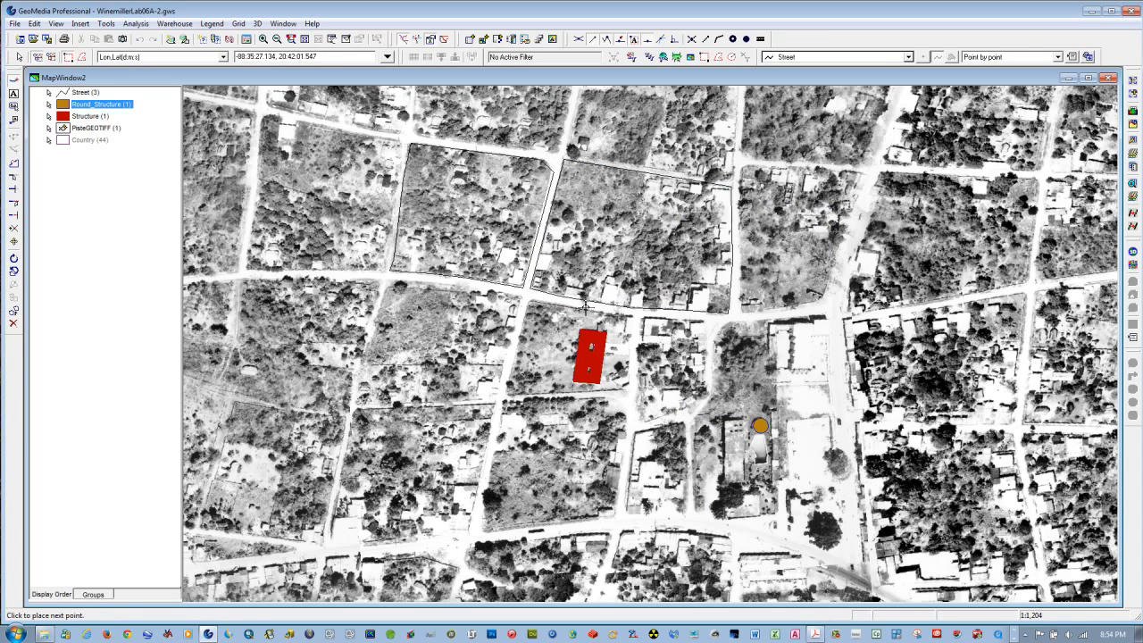
click(632, 314)
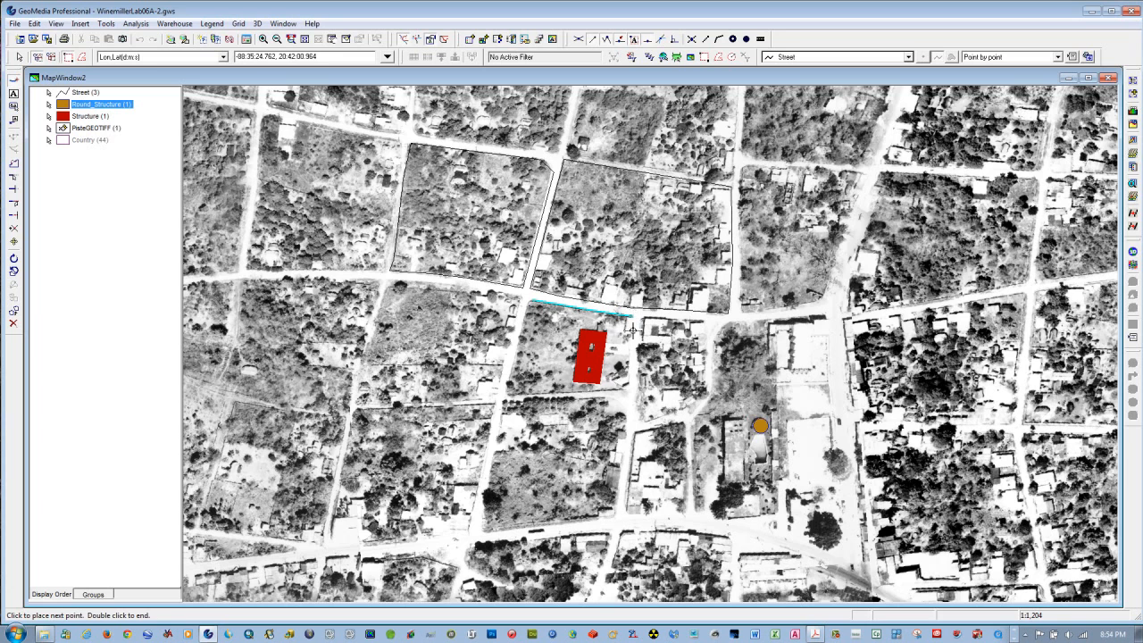
click(627, 387)
click(502, 393)
right_click(531, 286)
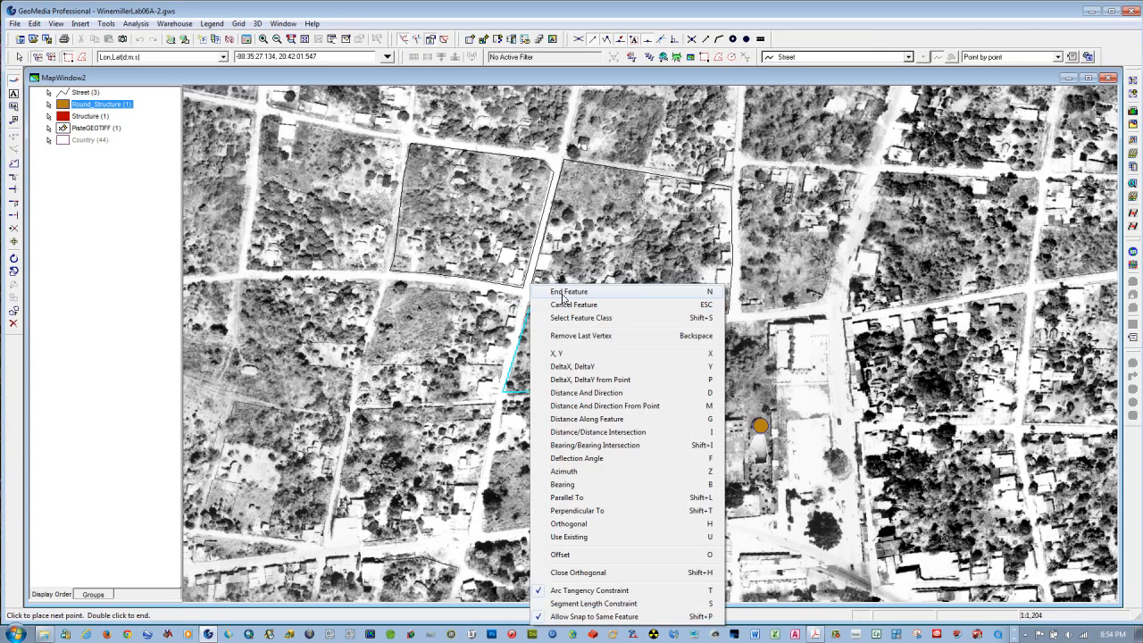
click(562, 293)
click(754, 403)
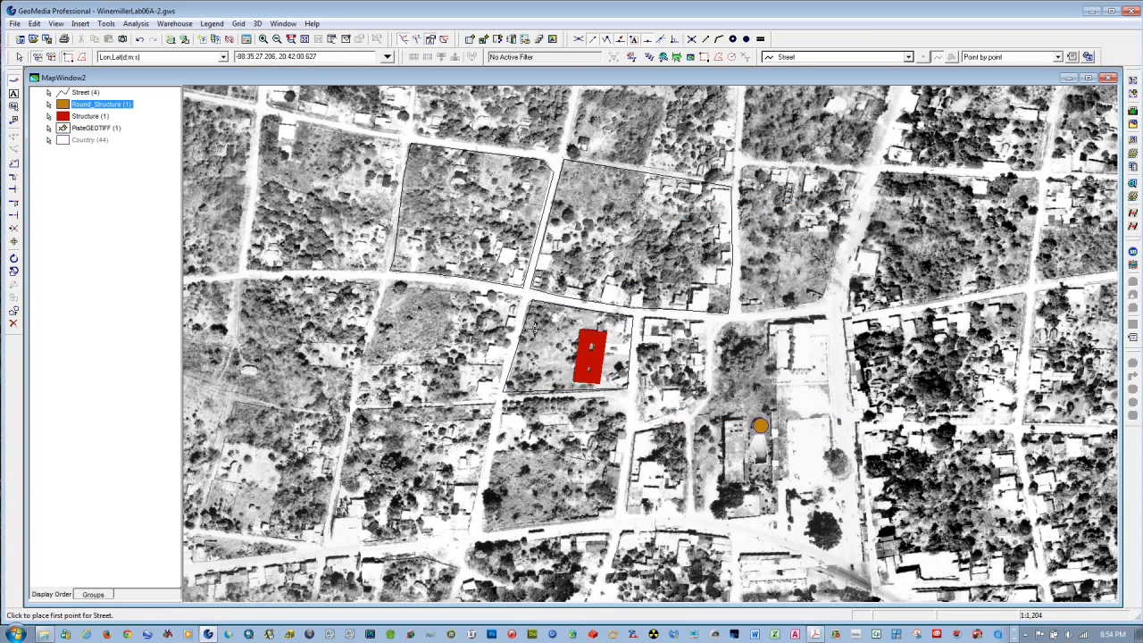
Digitize a Street line around the block west of the red building's block, end the feature and accept its attributes
click(518, 301)
click(495, 399)
click(356, 401)
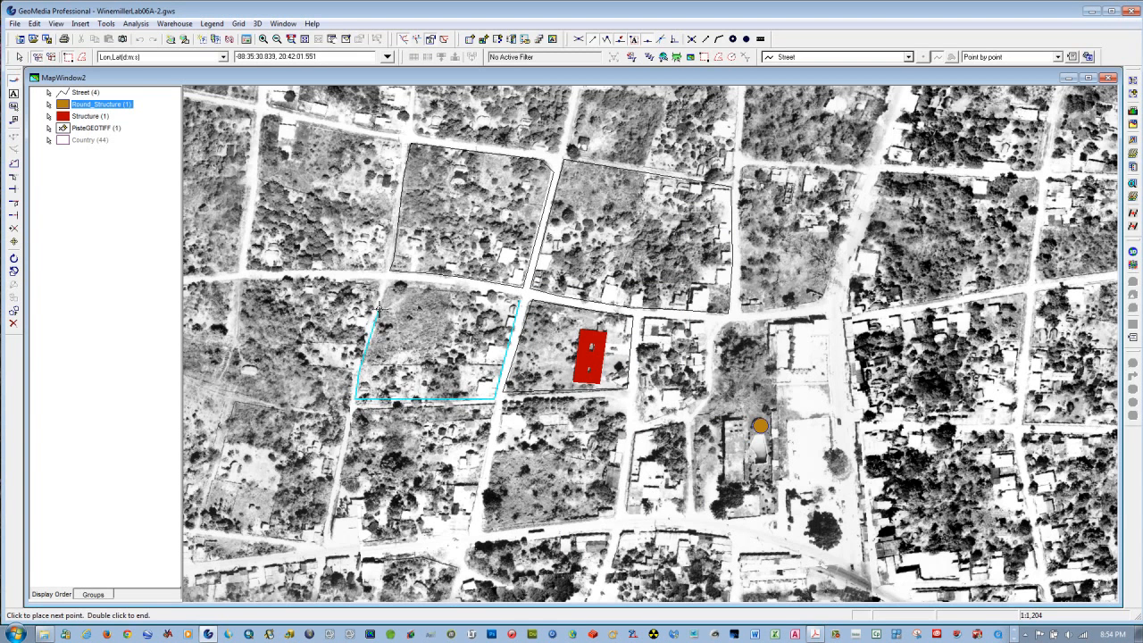
click(387, 280)
right_click(521, 298)
click(545, 301)
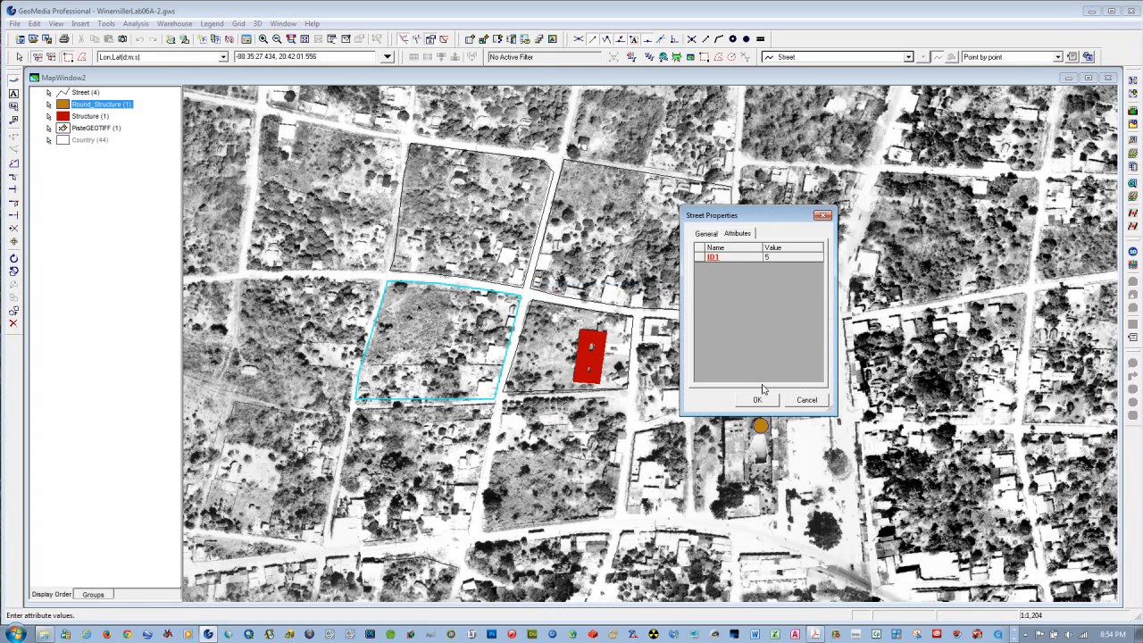
click(741, 402)
Style the Street legend entry with a blue line 1.750 pt wide and end feature insertion
double_click(77, 91)
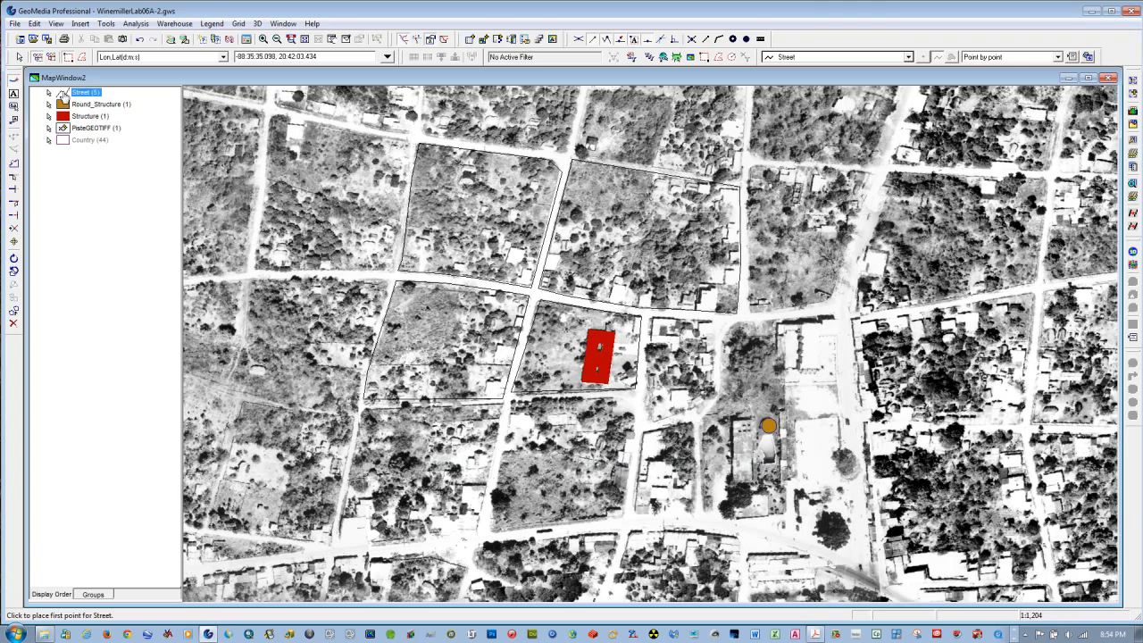
click(647, 276)
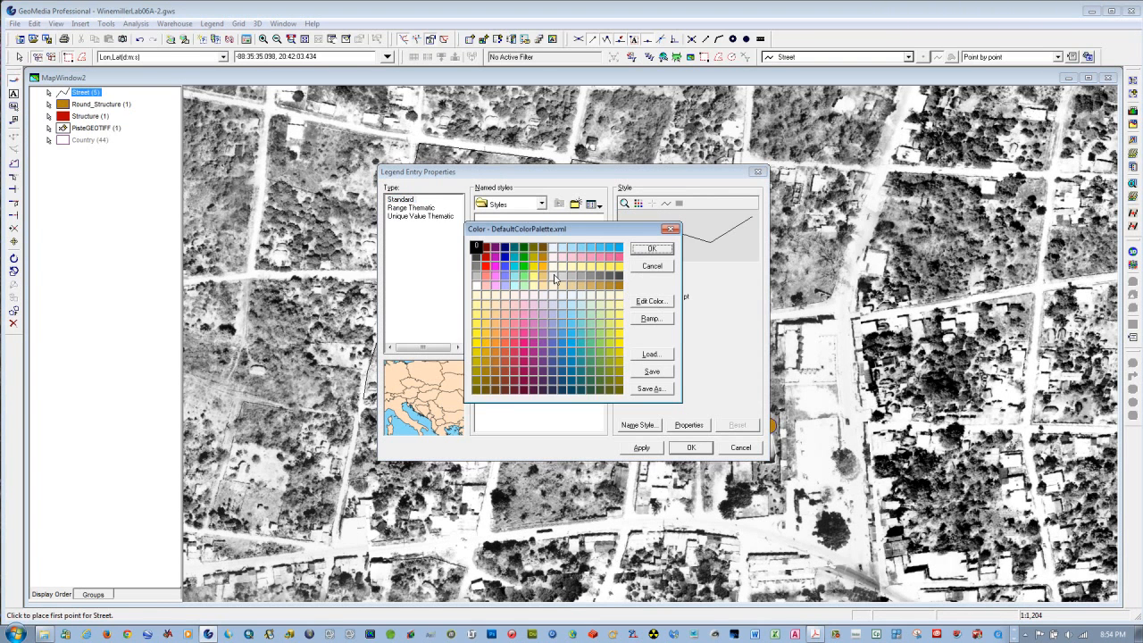
click(506, 268)
click(649, 250)
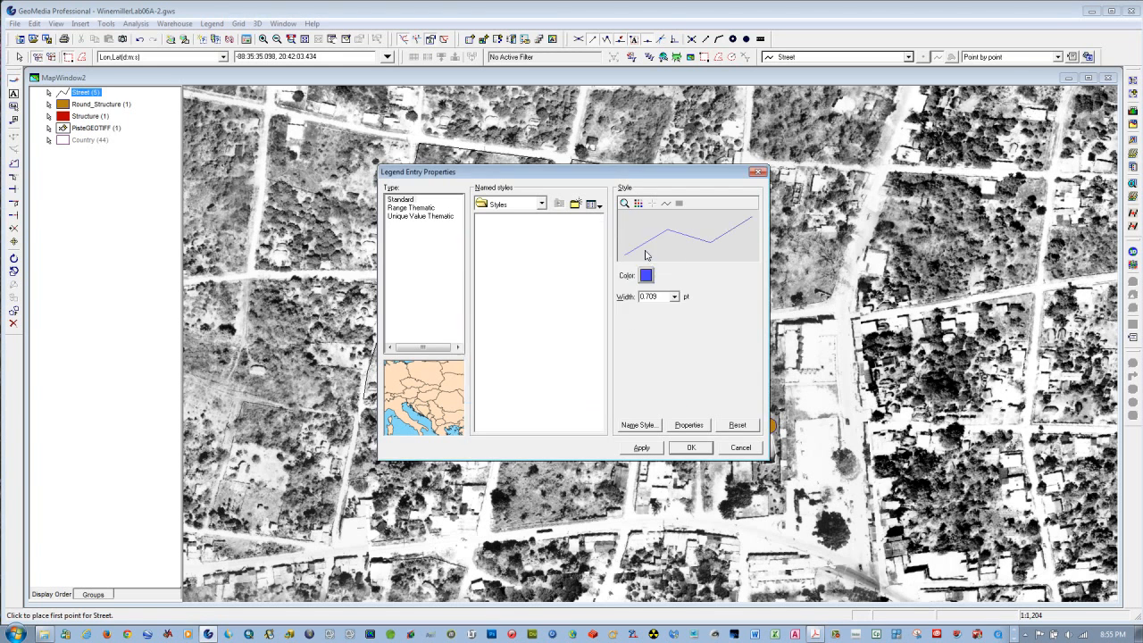
click(673, 304)
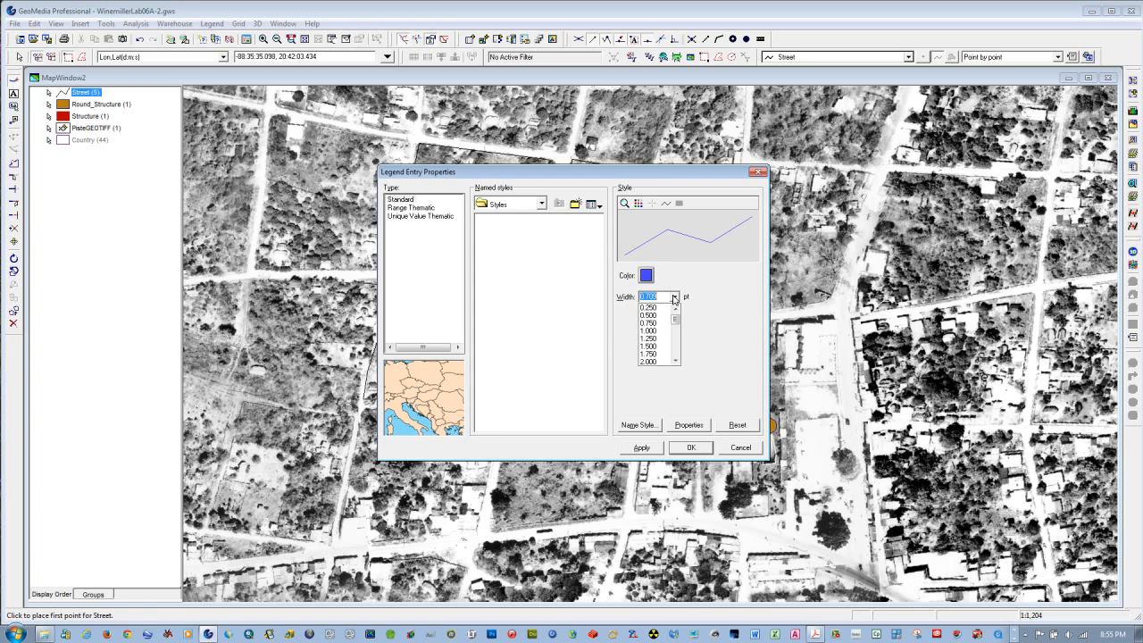
click(661, 362)
click(641, 448)
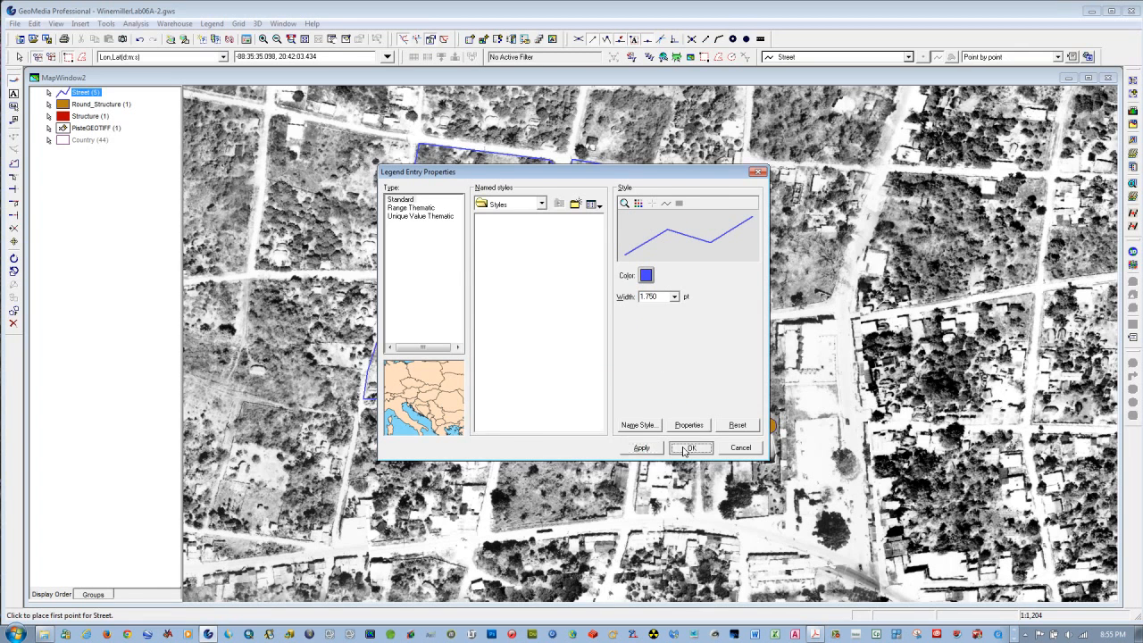
click(690, 448)
key(Left)
key(Left)
key(Left)
key(Left)
key(Escape)
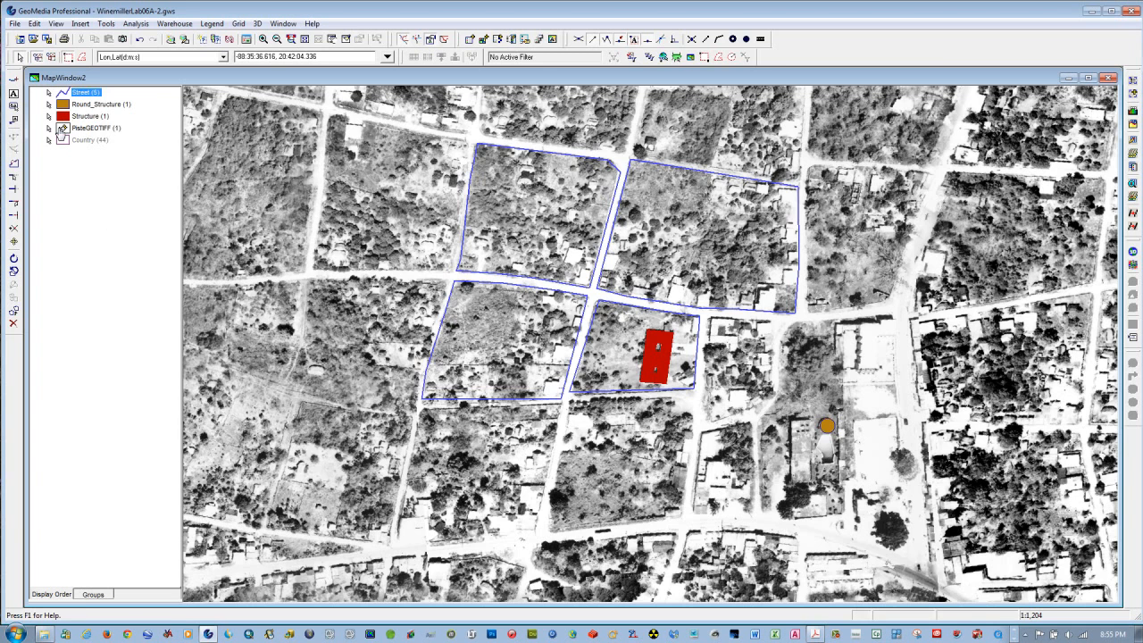
Turn off display of the PisteGEOTIFF image and fit all displayed features to the map window
right_click(61, 127)
click(146, 148)
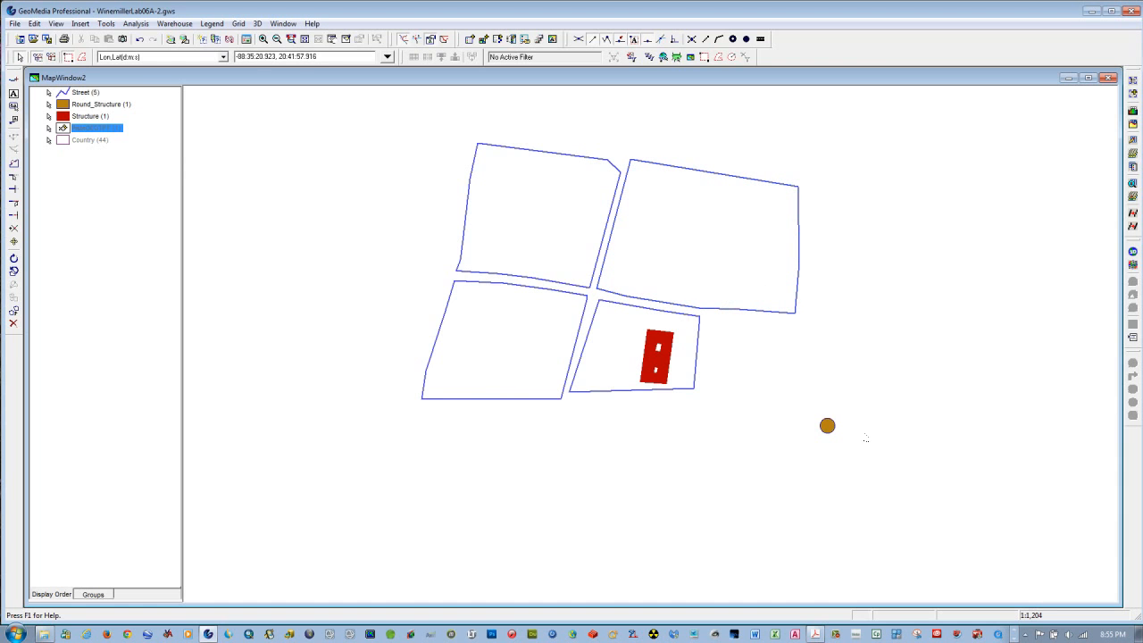
click(305, 40)
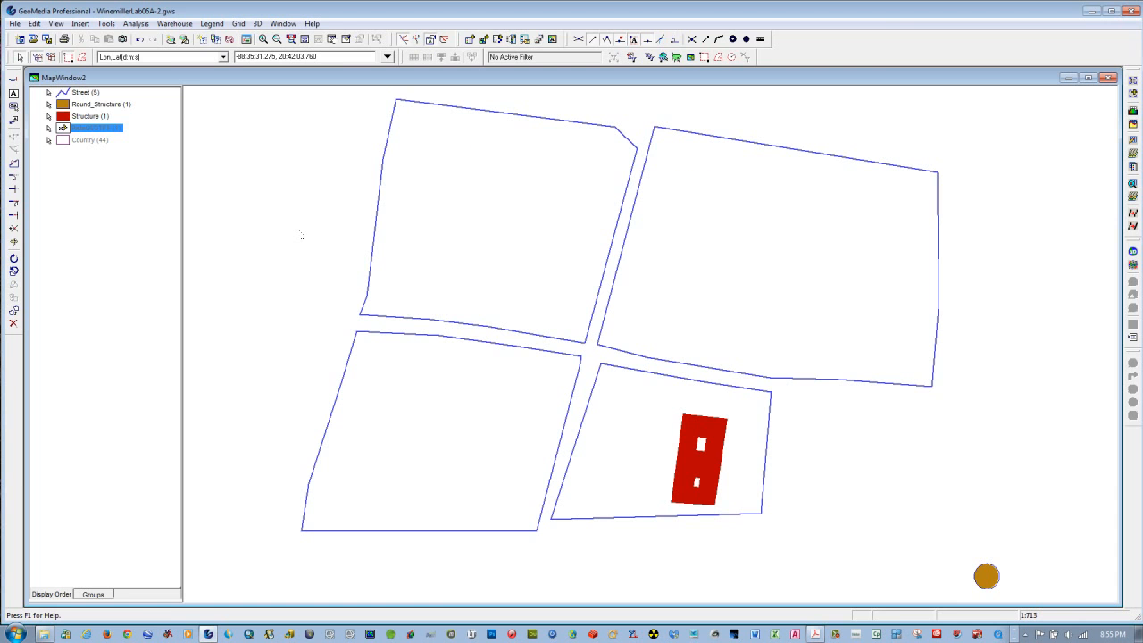
Save the GeoWorkspace and close GeoMedia Professional
click(14, 24)
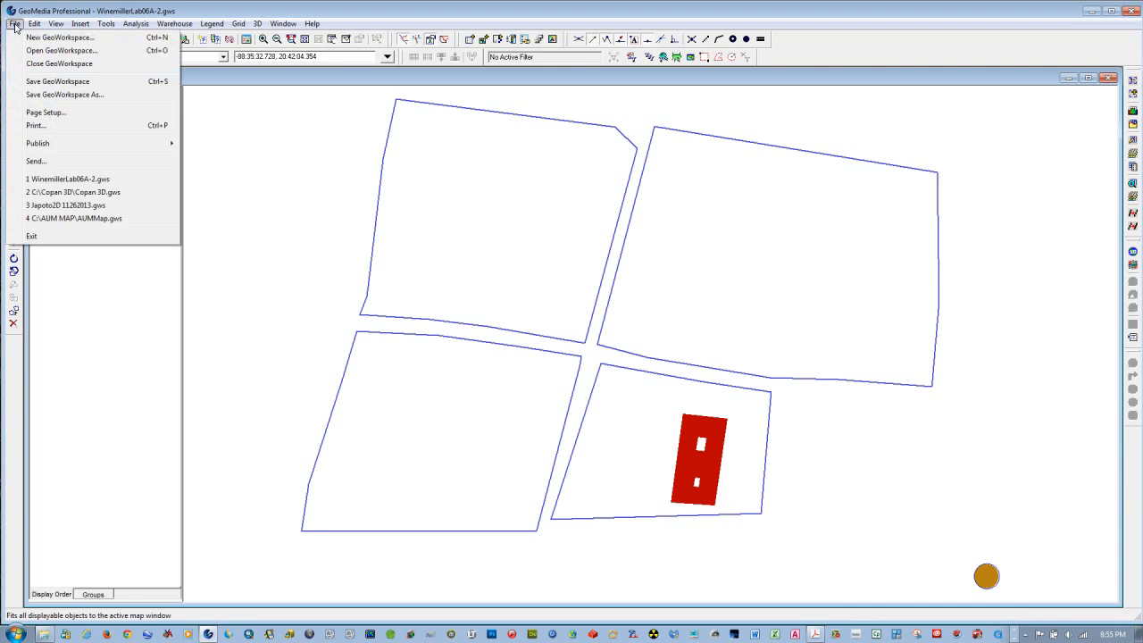
click(30, 83)
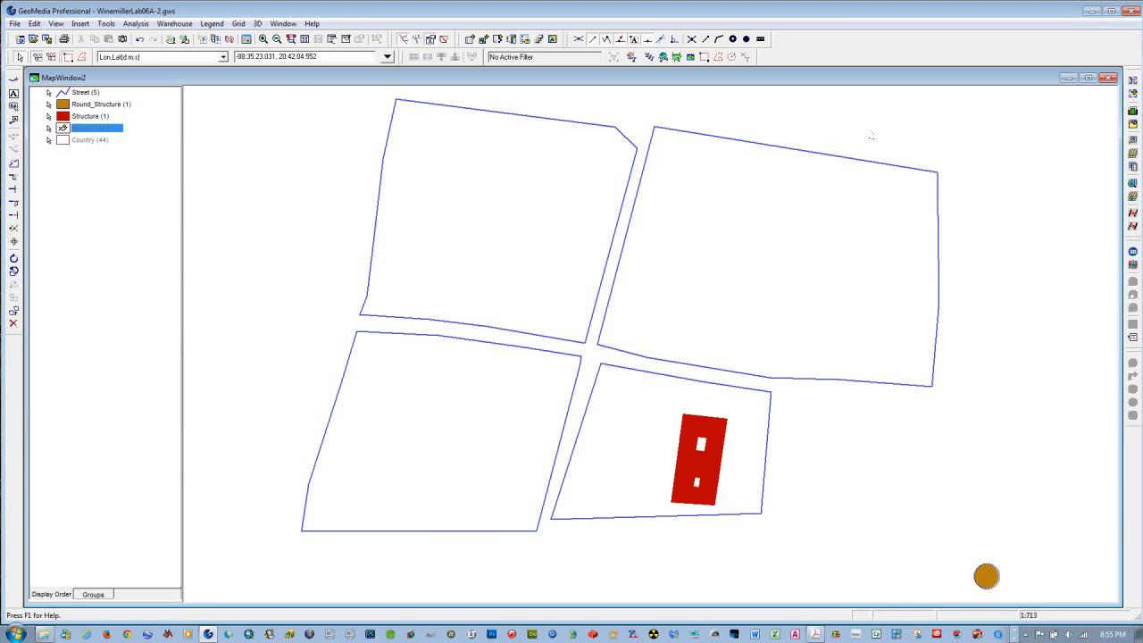
click(1131, 11)
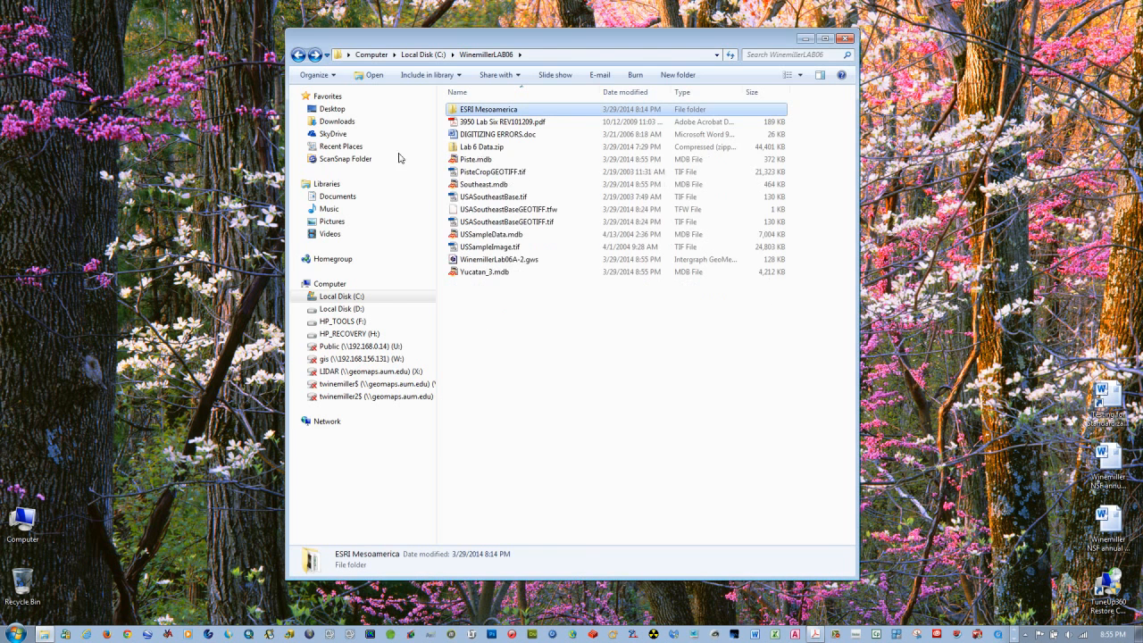
Delete Lab 6 Data.zip from the LAB06 folder on the C: drive in Windows Explorer
click(299, 54)
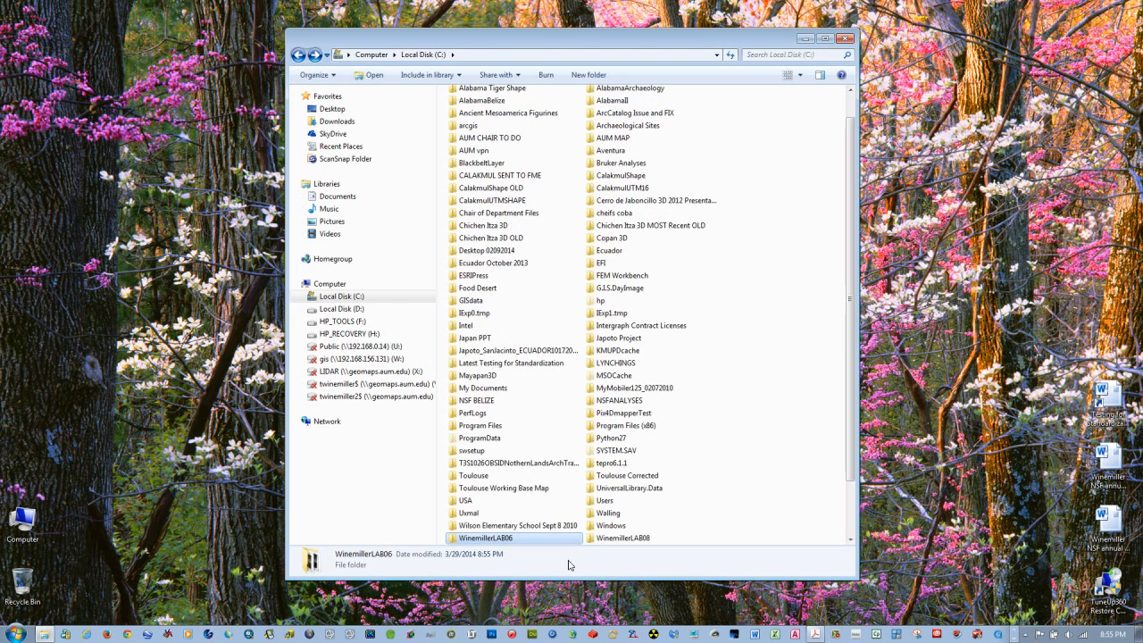
double_click(479, 539)
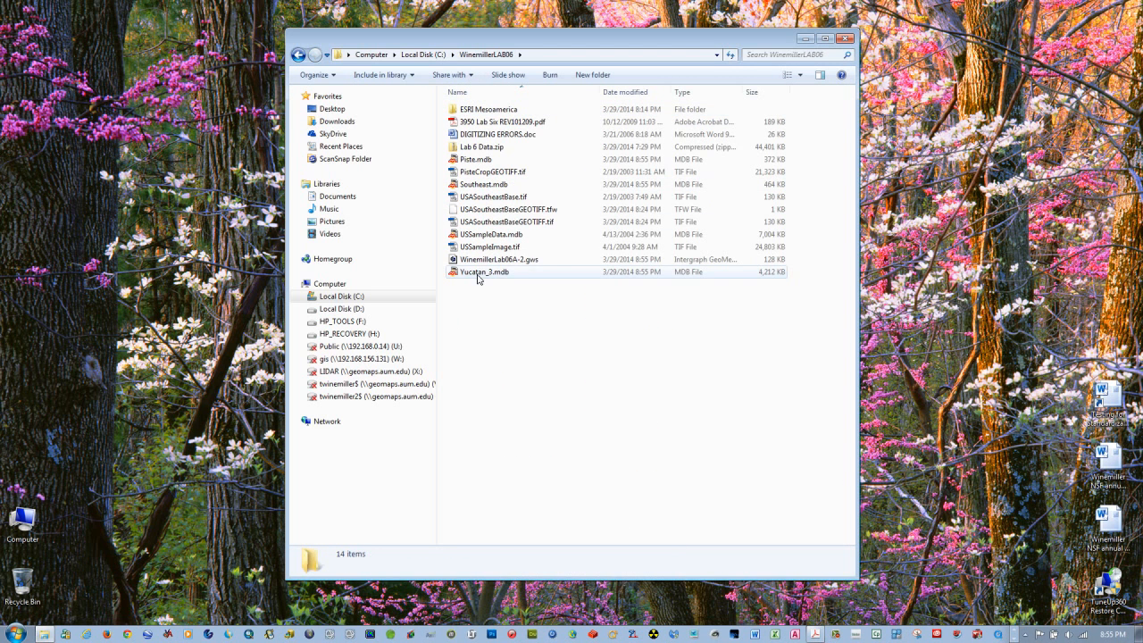
click(471, 152)
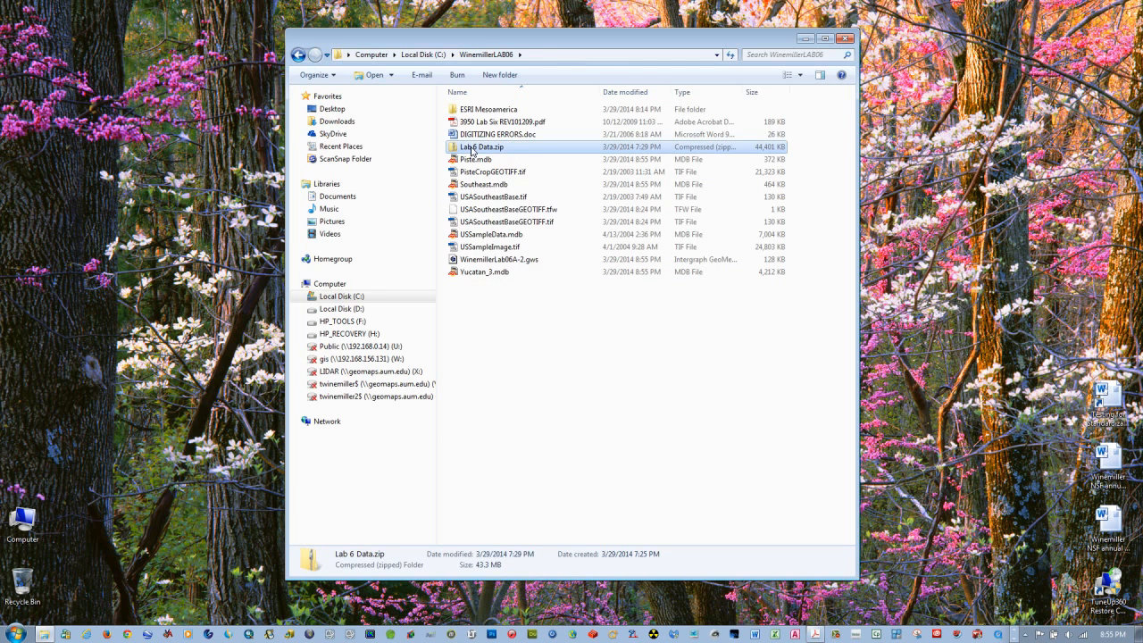
key(Delete)
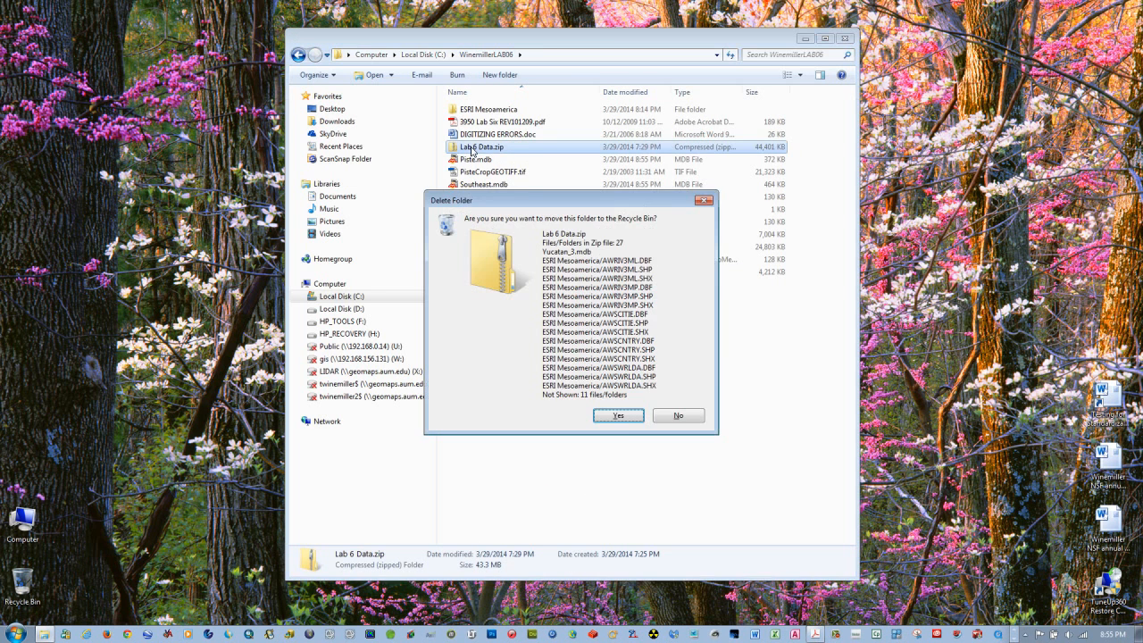
click(623, 419)
Compress the LAB06 folder on the C: drive into a zip file, keeping the default name
click(298, 54)
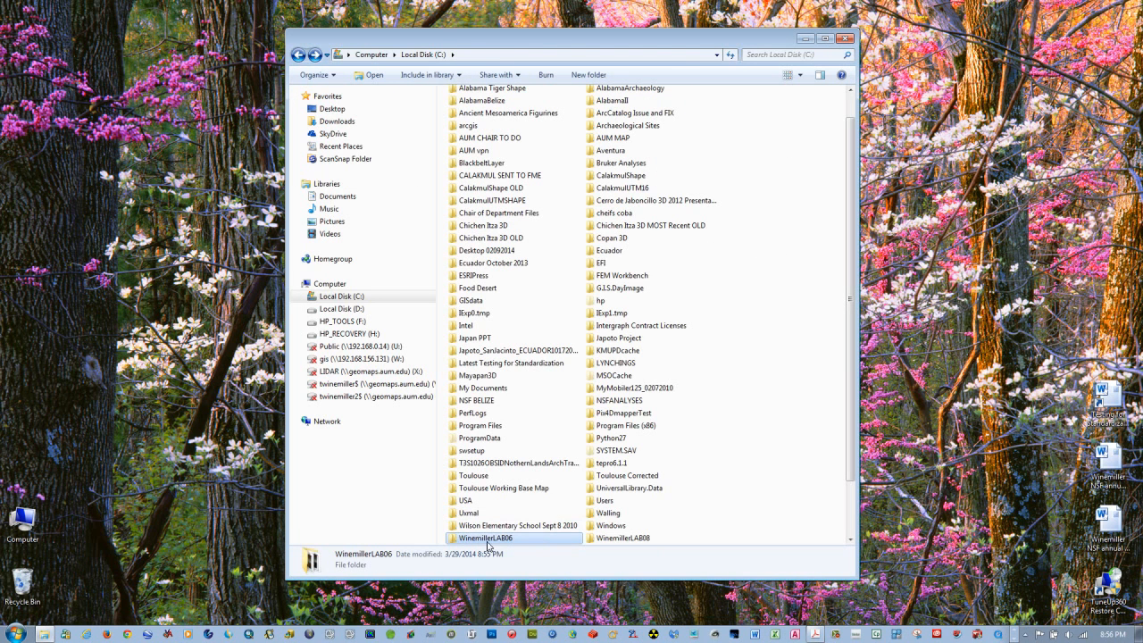
right_click(487, 538)
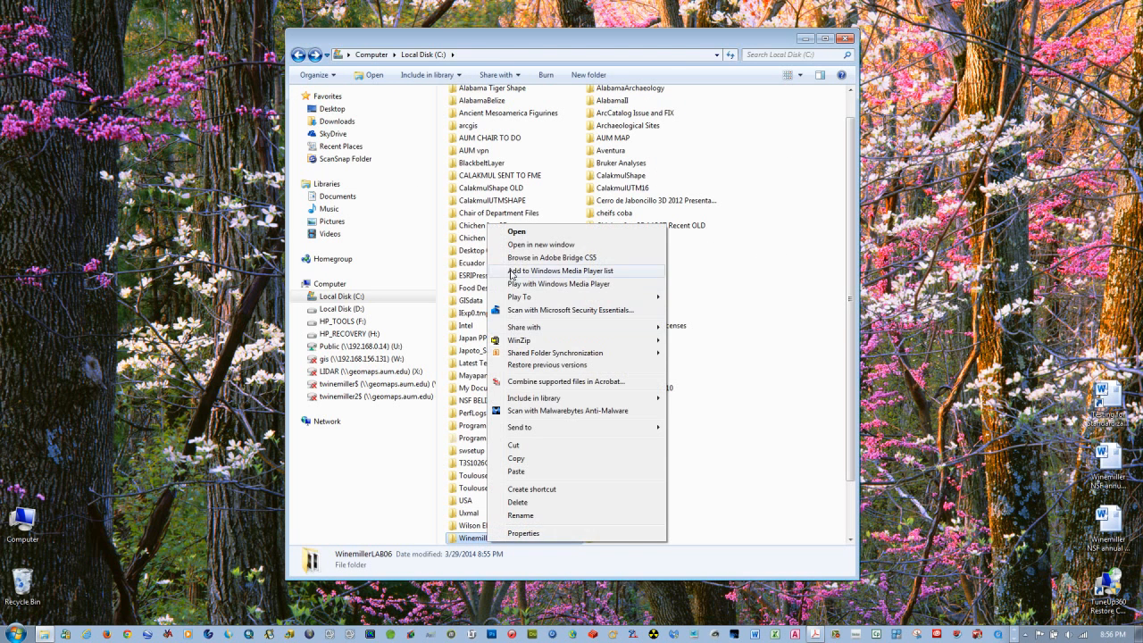
mouse_move(612, 428)
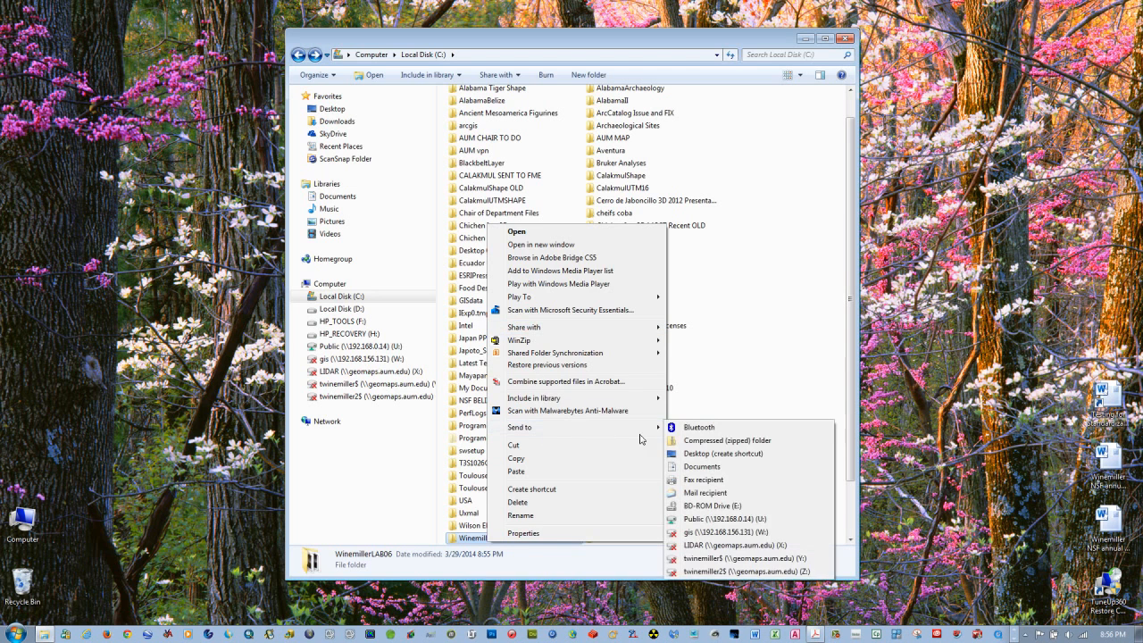
click(697, 442)
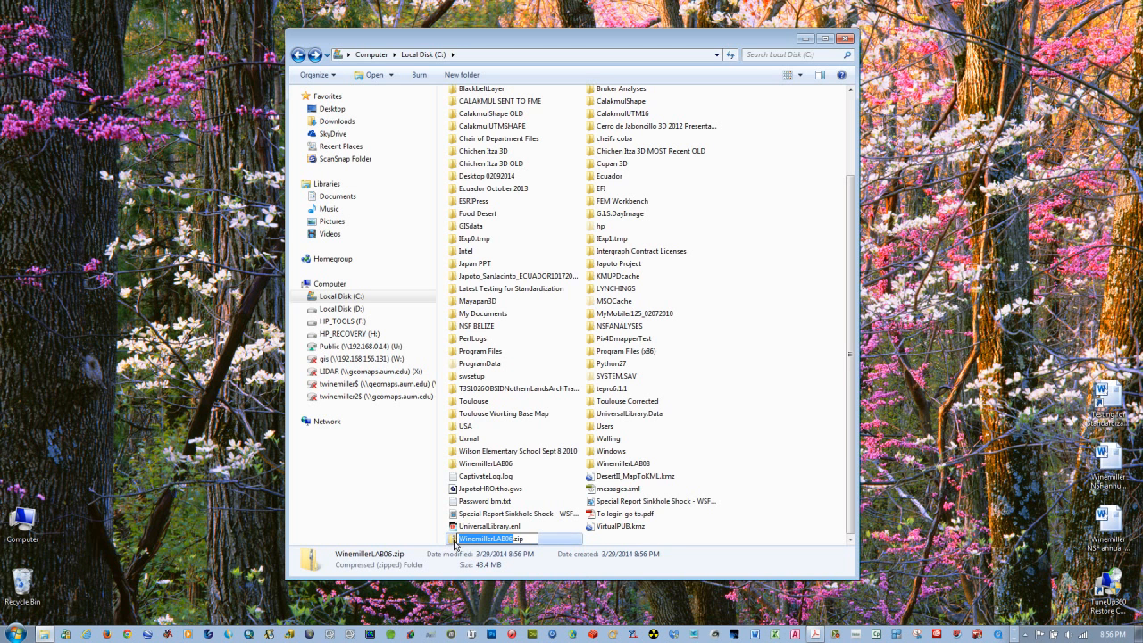
click(760, 536)
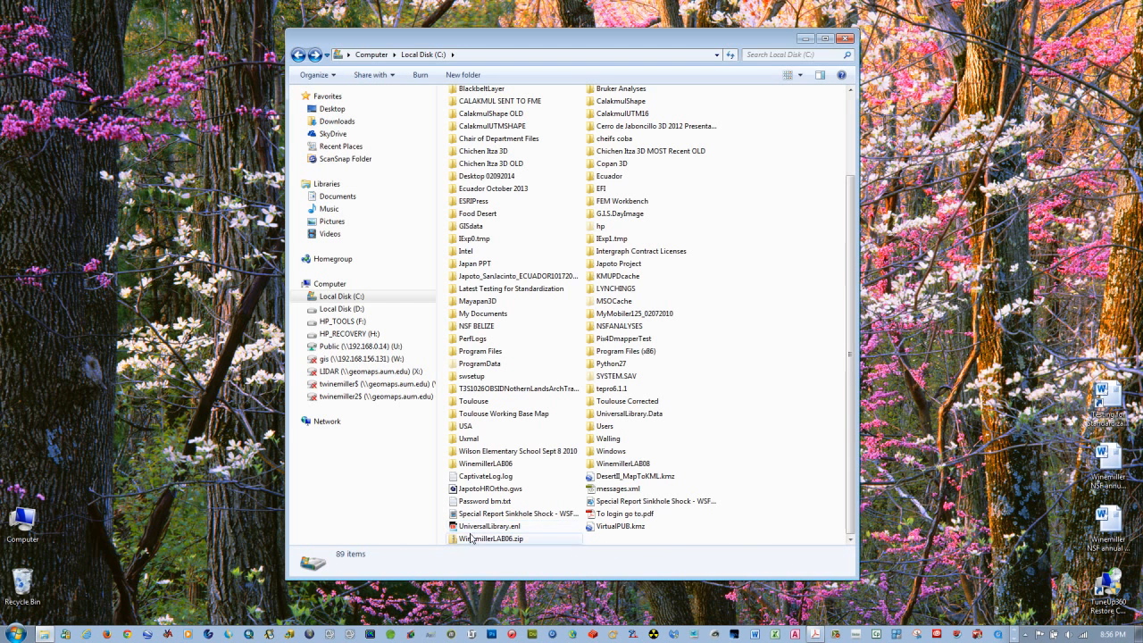